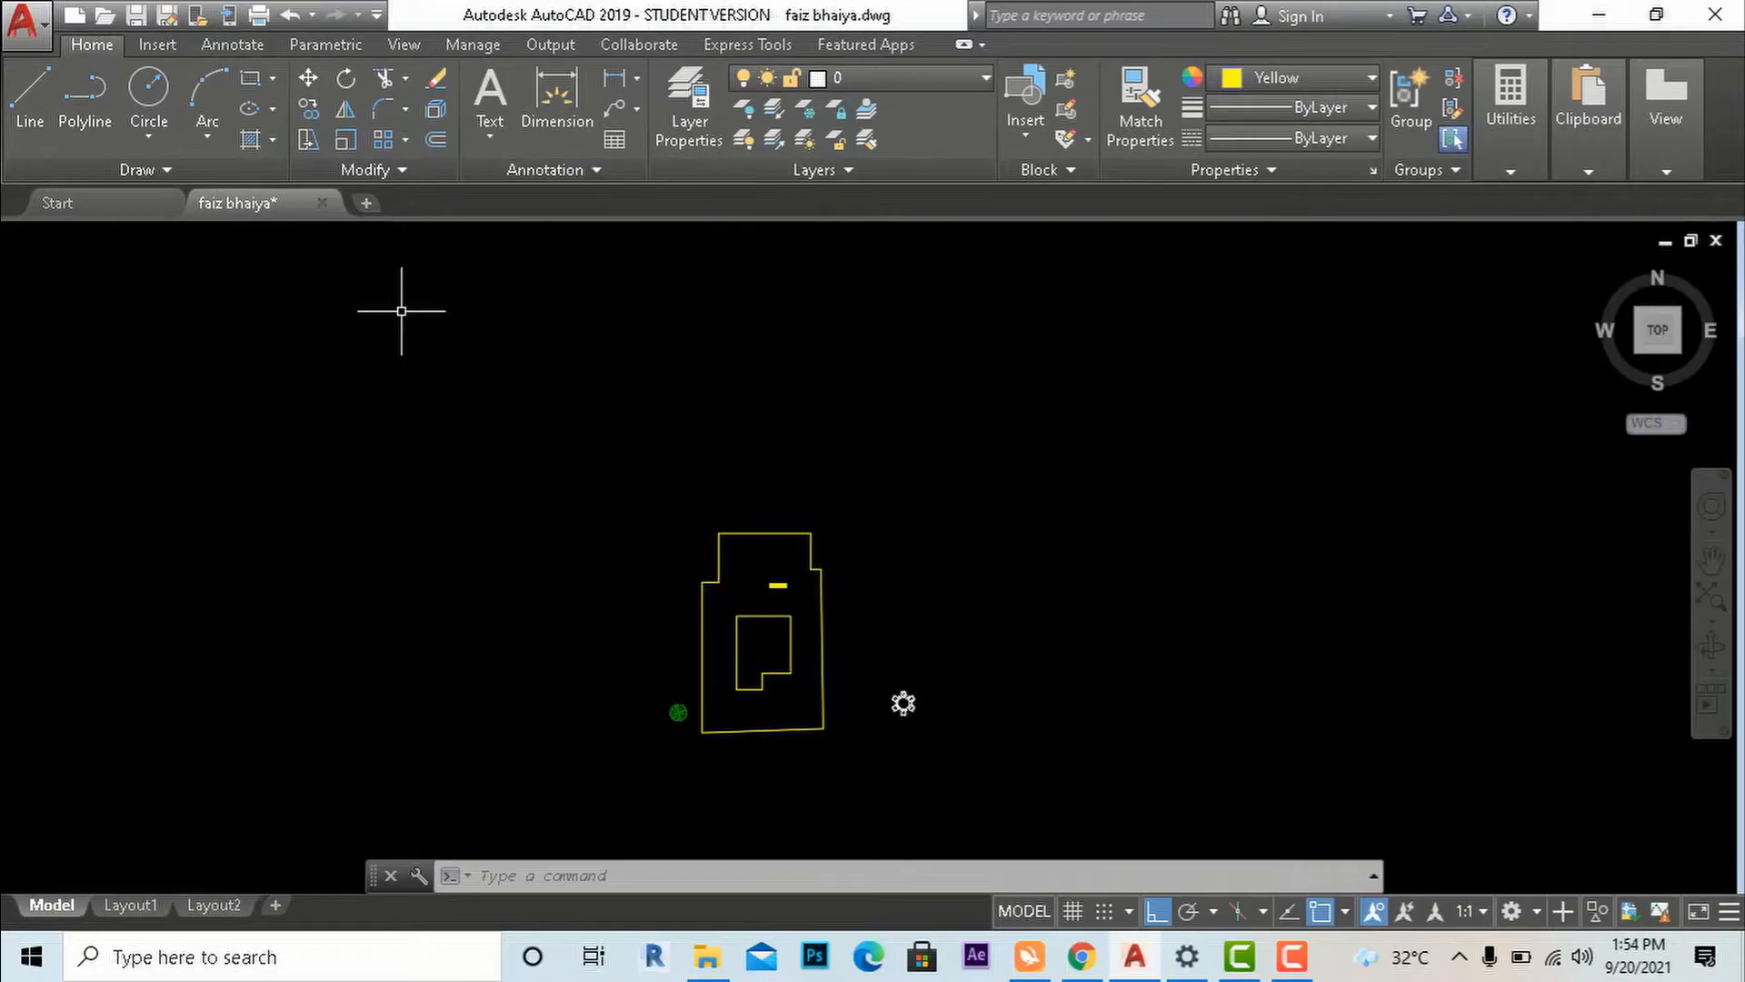
text(AR)
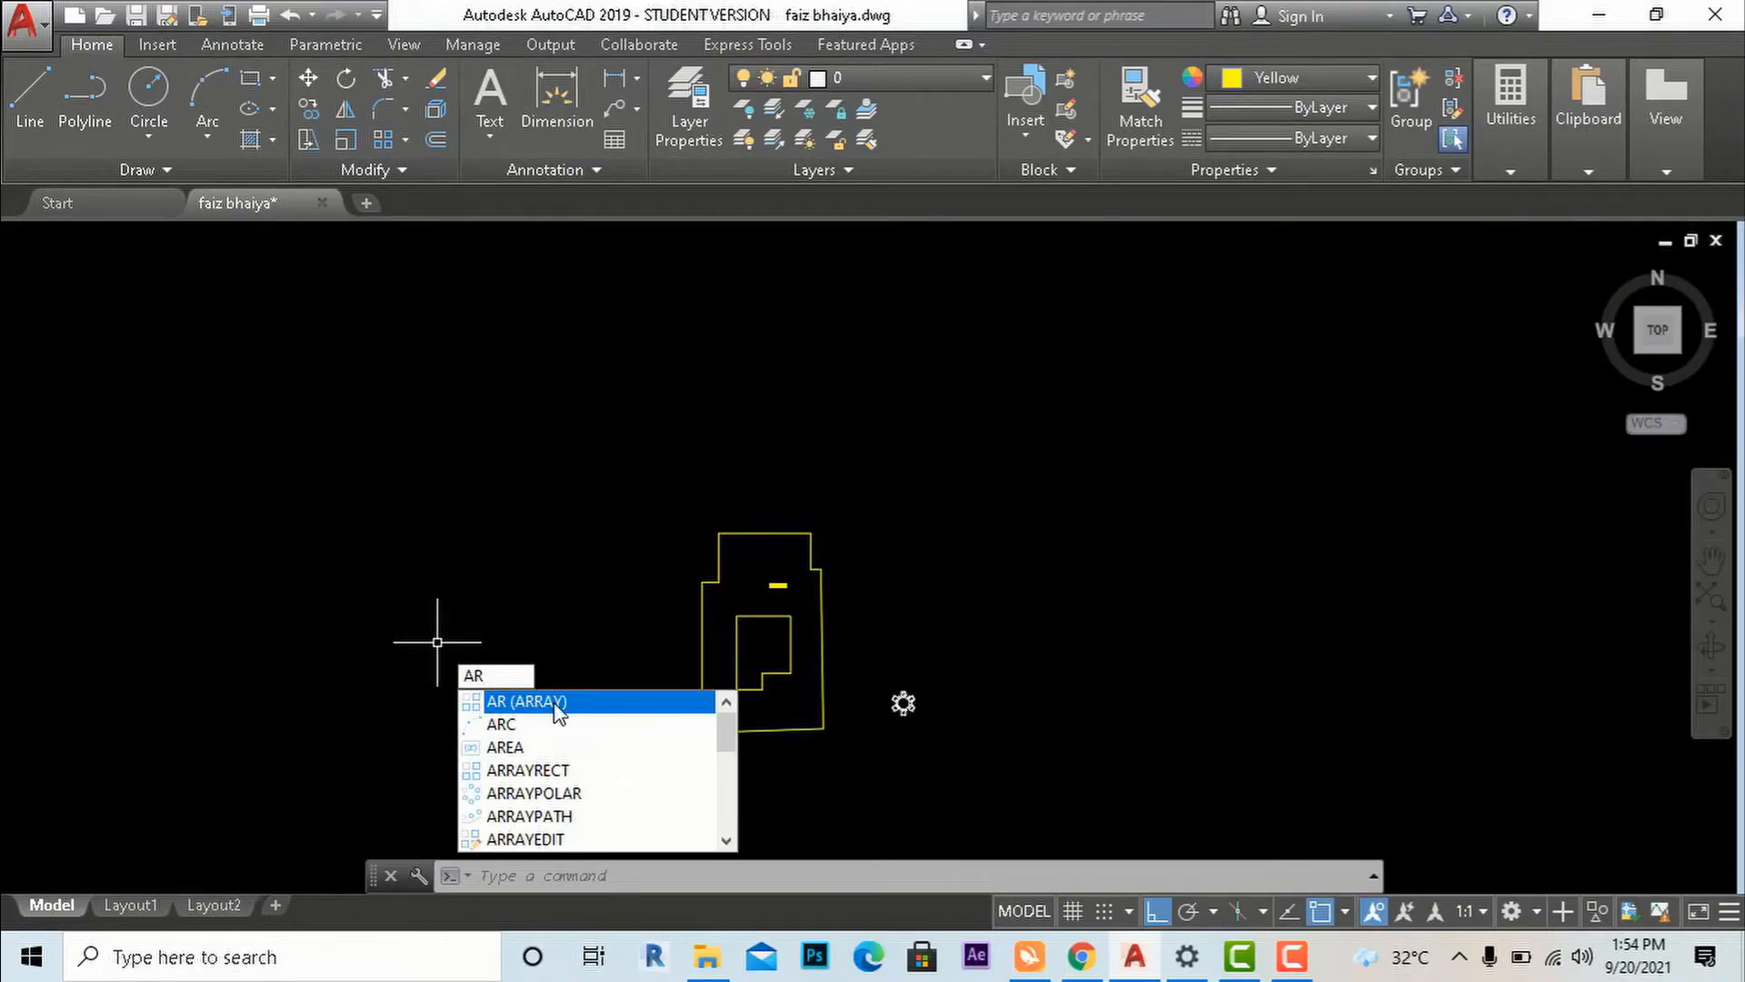
click(561, 490)
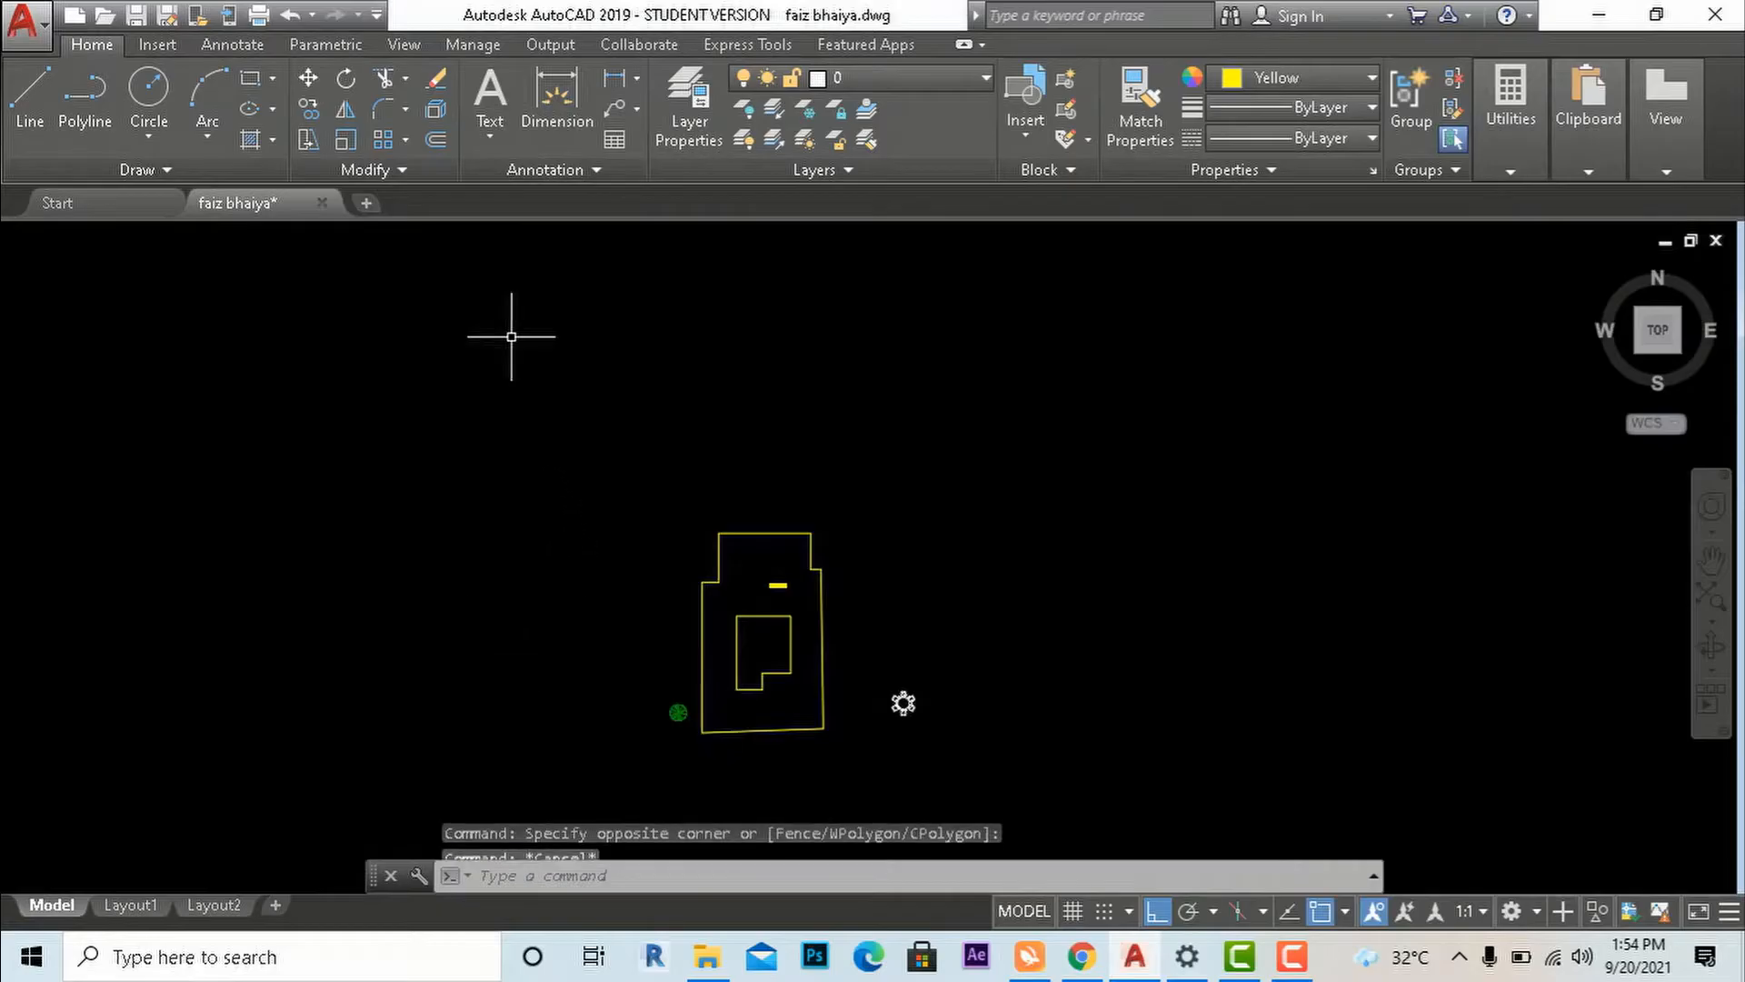
key(Escape)
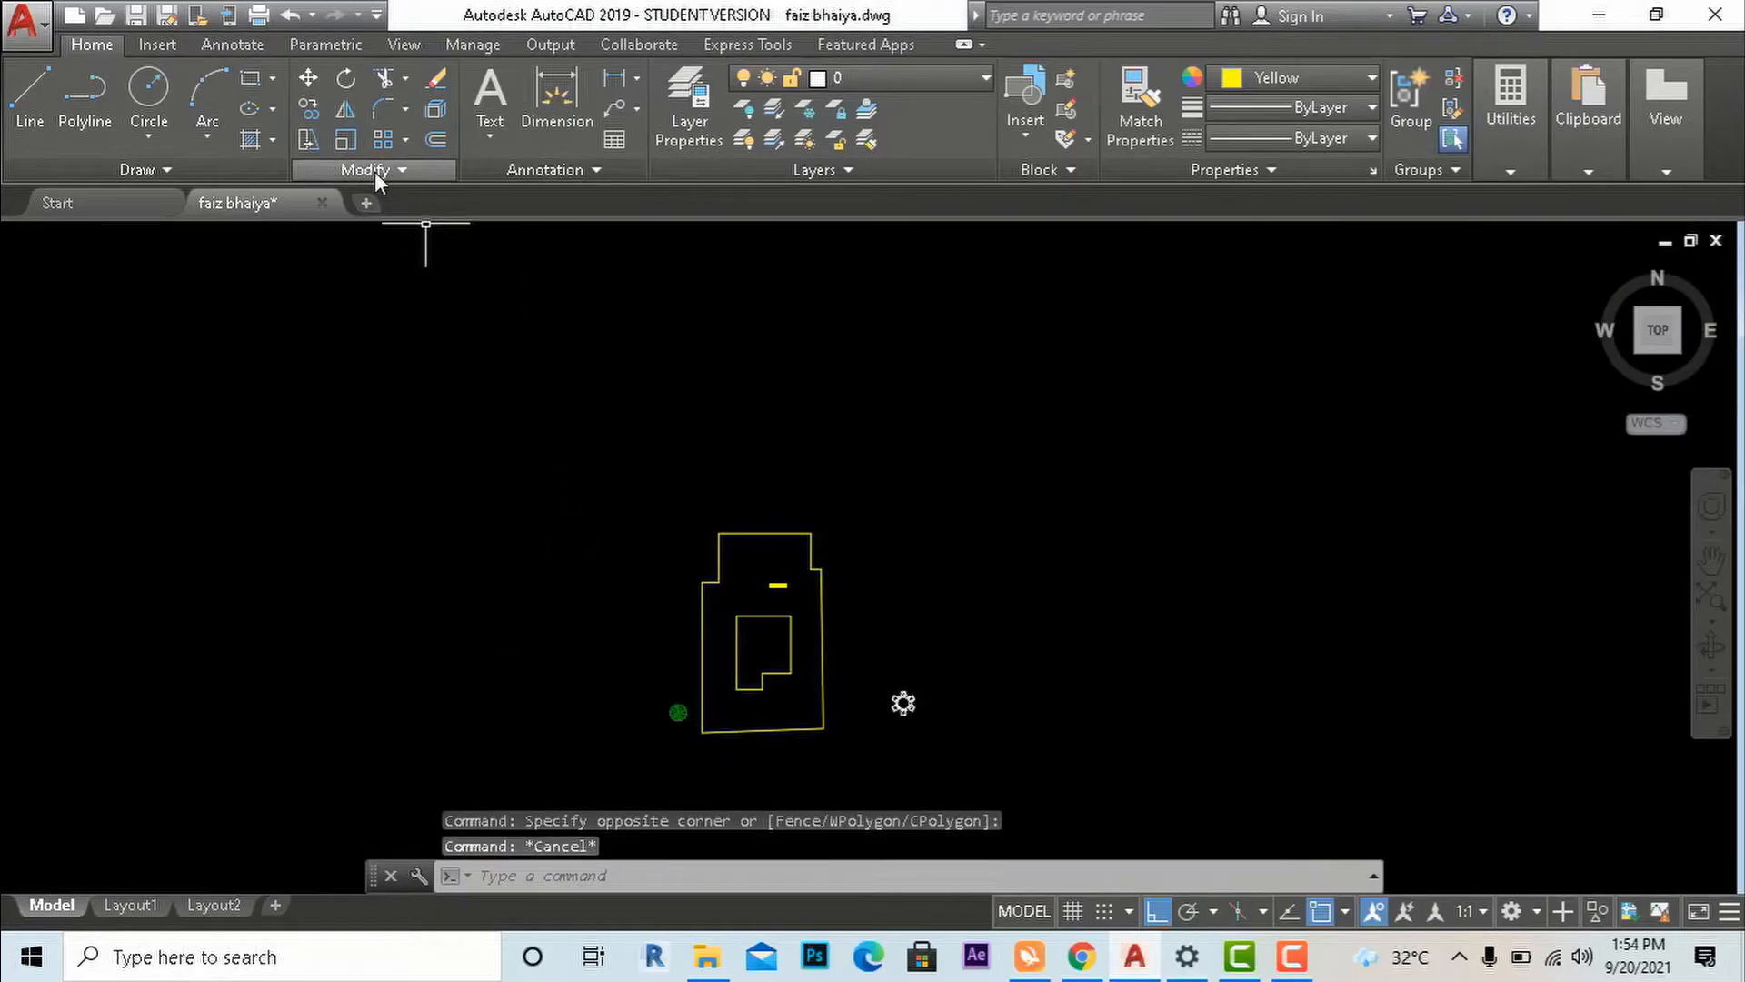
click(407, 138)
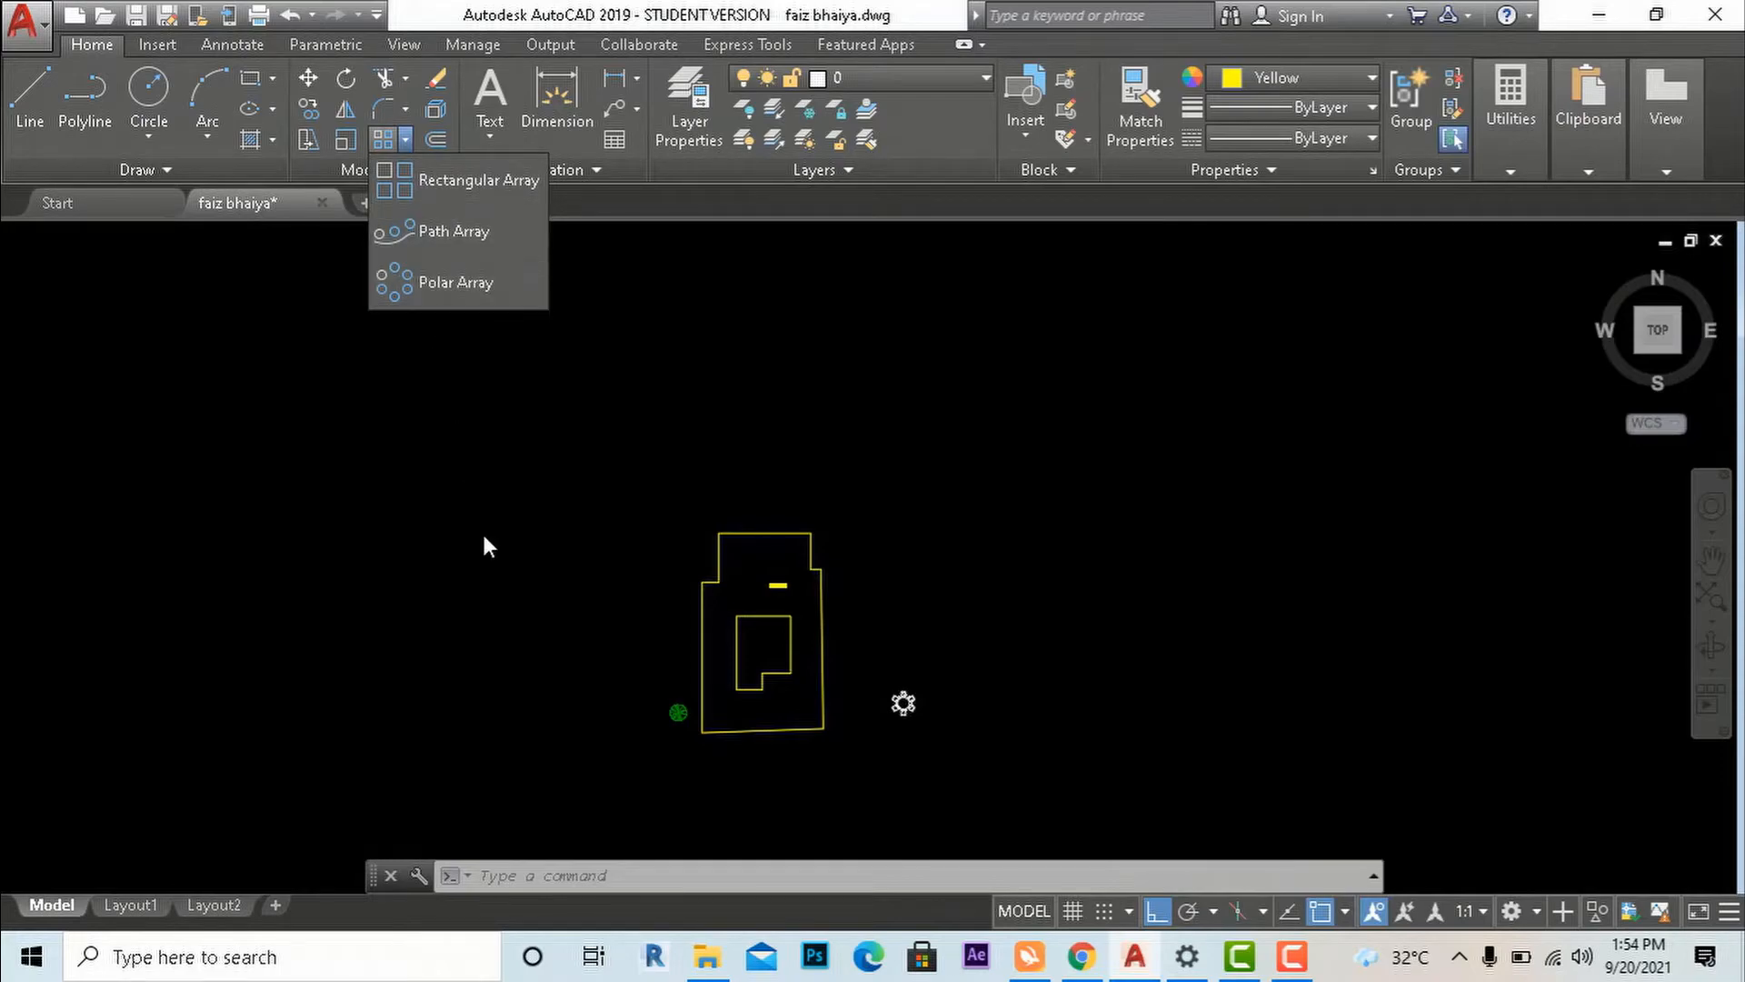
click(514, 578)
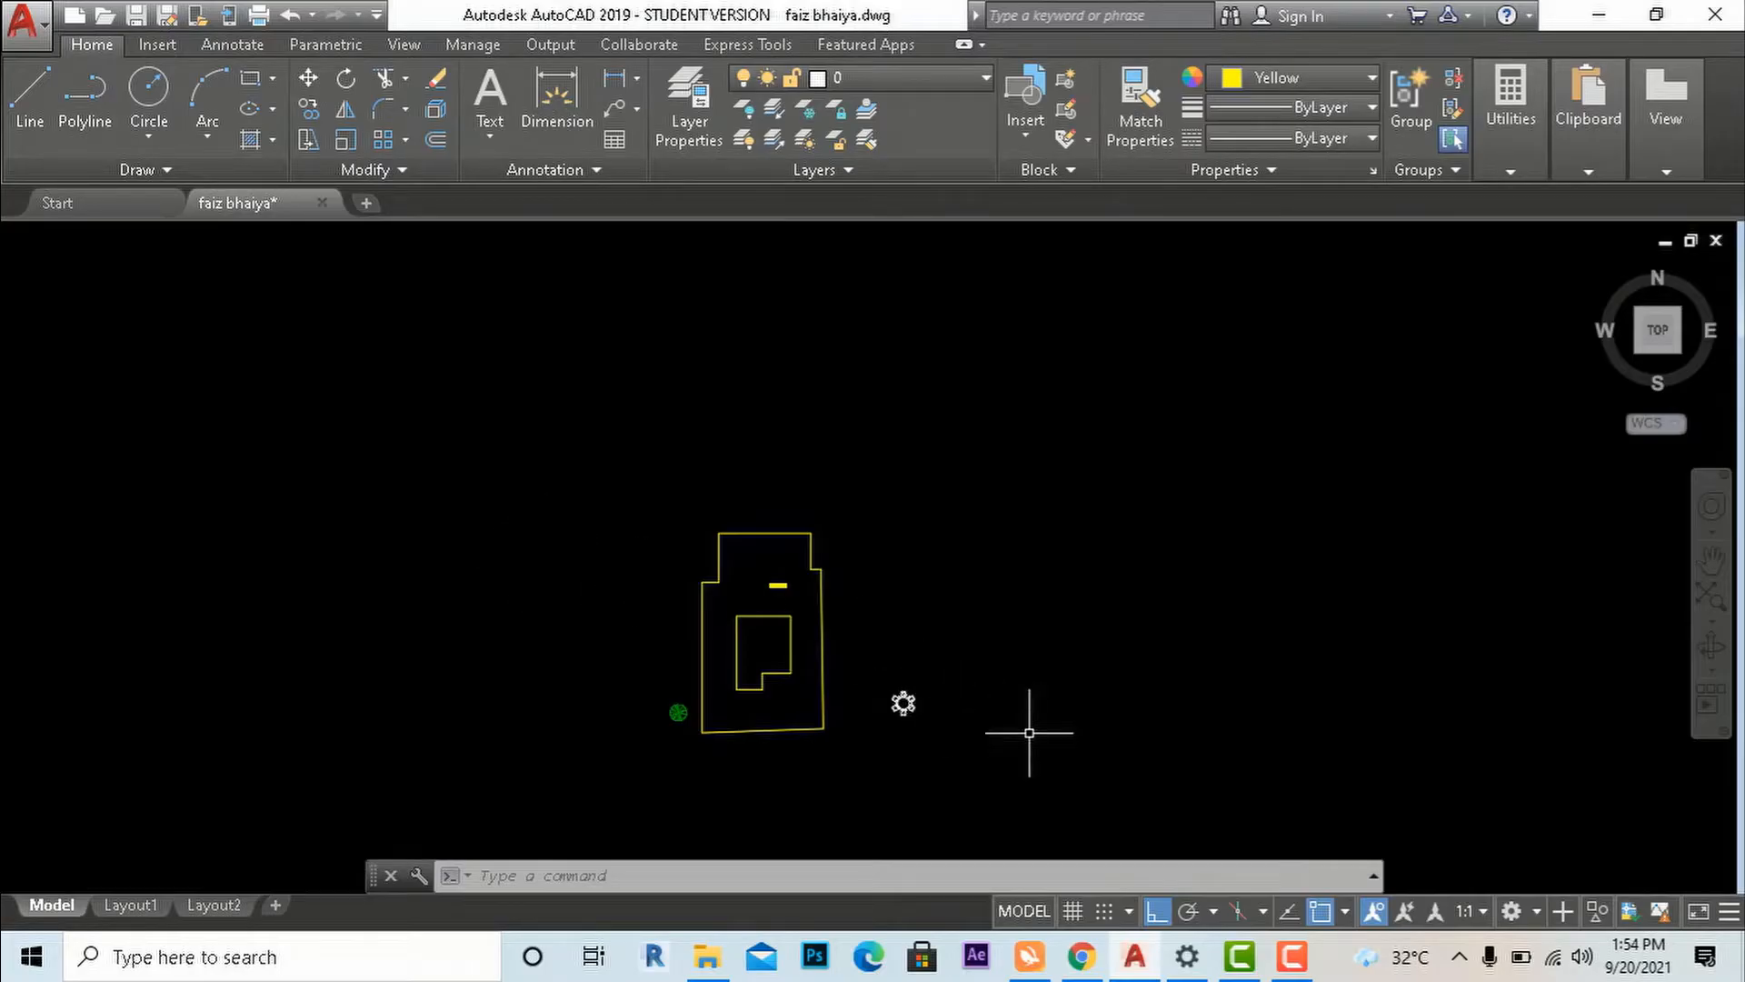
Draw a small rectangle about 2'-4" wide and 2'-5" high in the empty area beside the yellow plan outline.
scroll(1035, 655, up, 2)
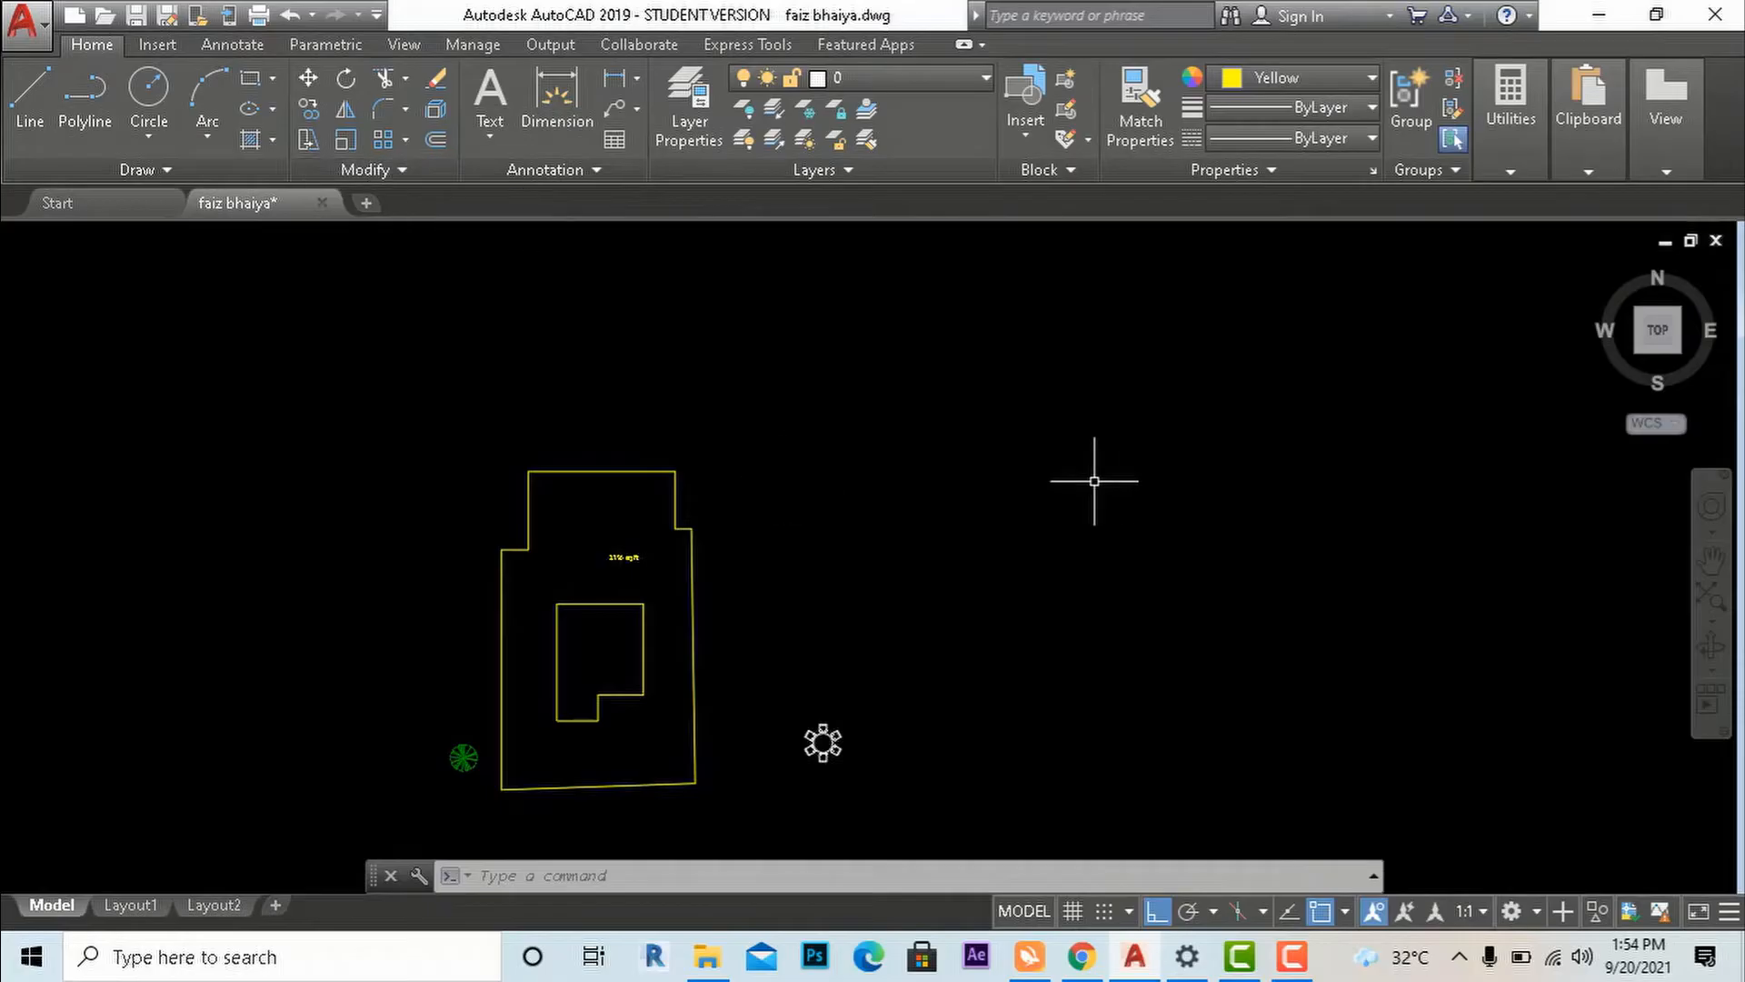
scroll(971, 480, up, 2)
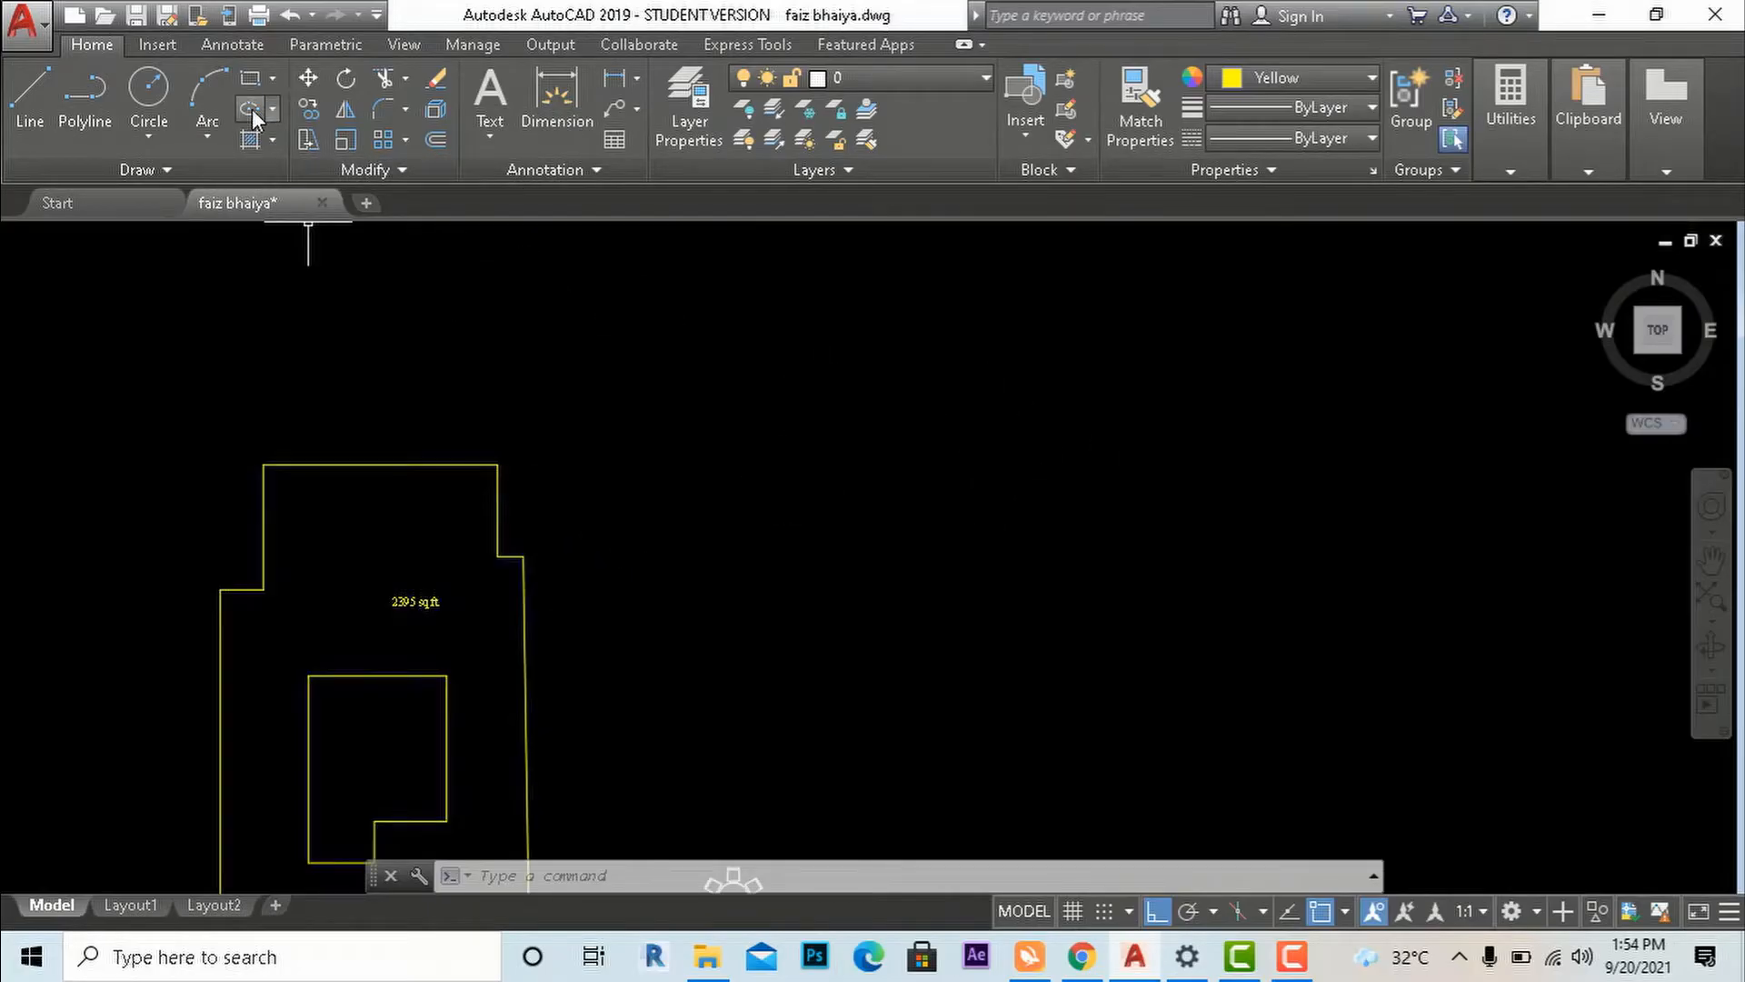
click(258, 84)
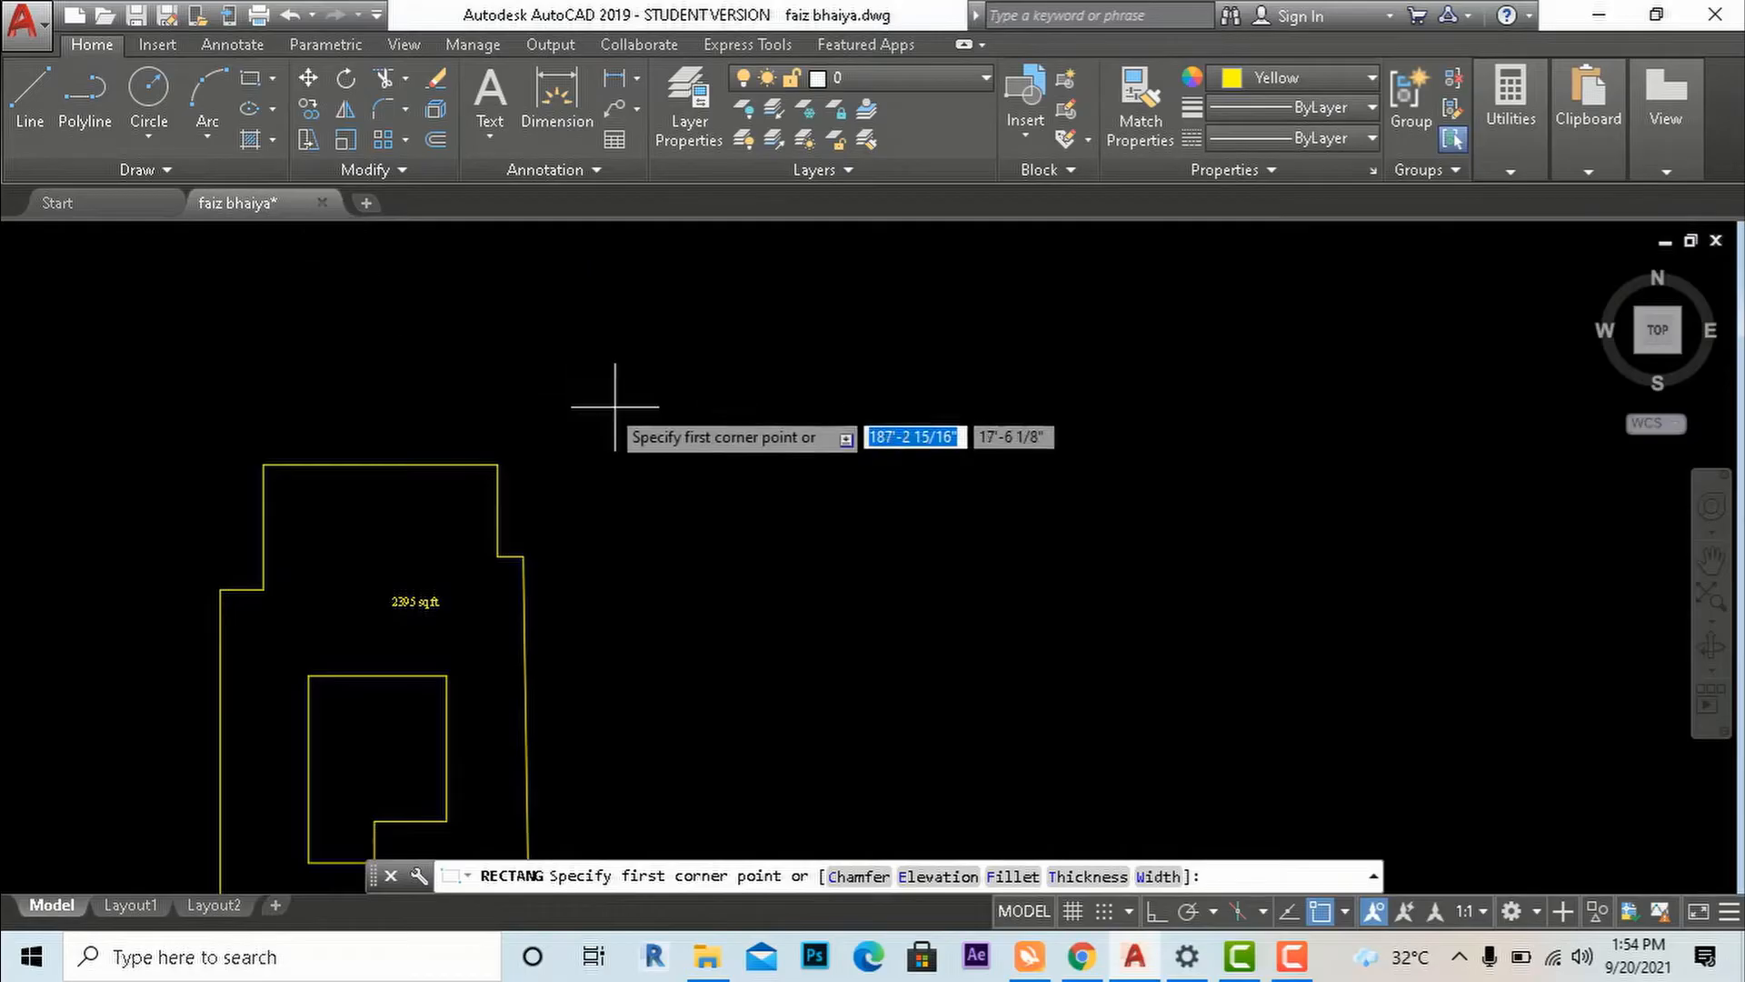
click(867, 423)
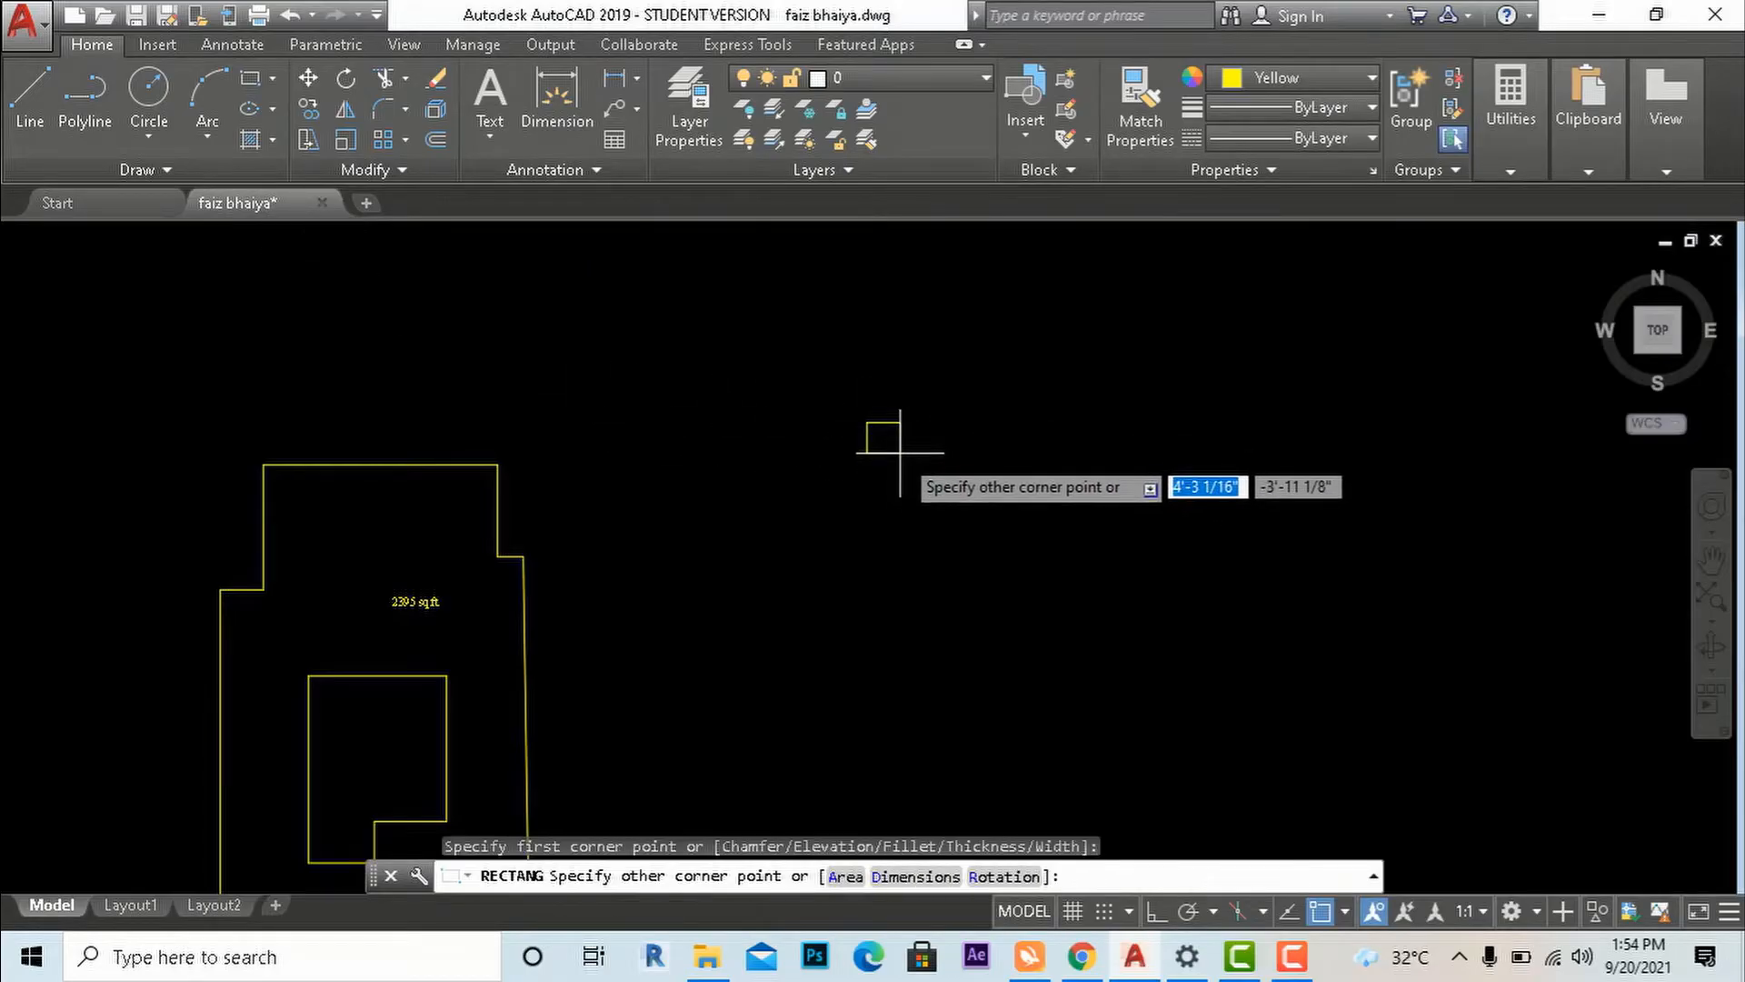
scroll(890, 448, up, 6)
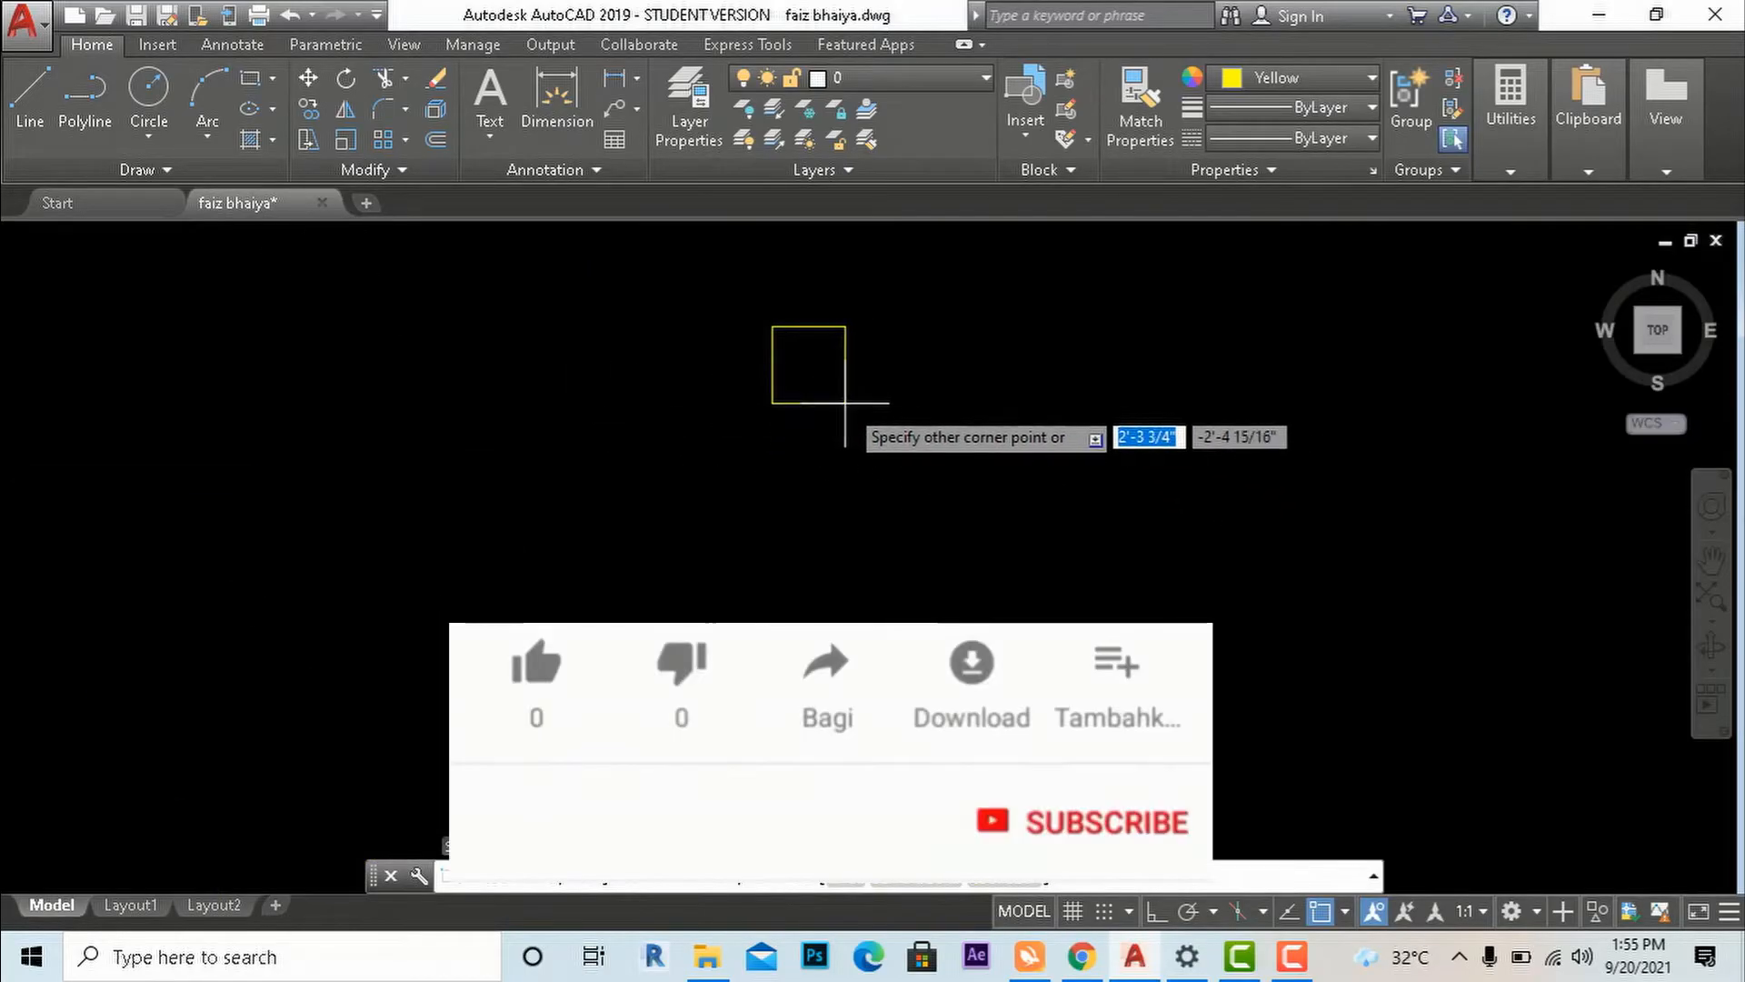
click(849, 392)
scroll(1064, 565, down, 2)
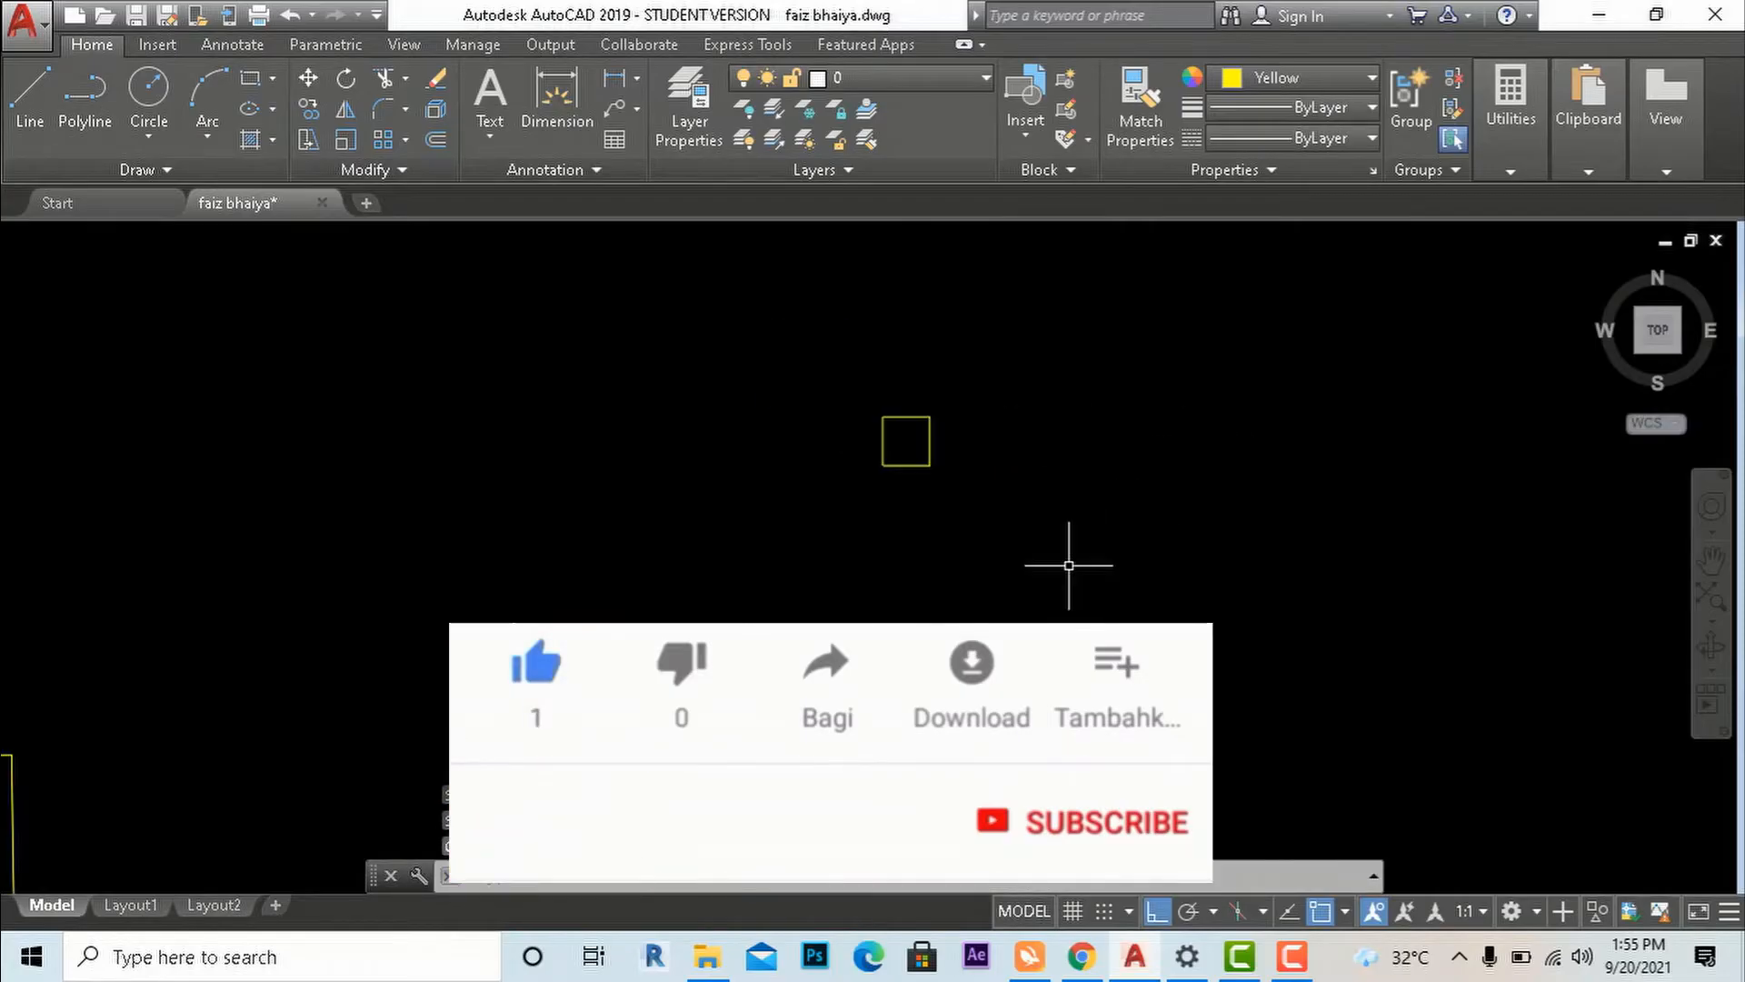
scroll(909, 437, up, 2)
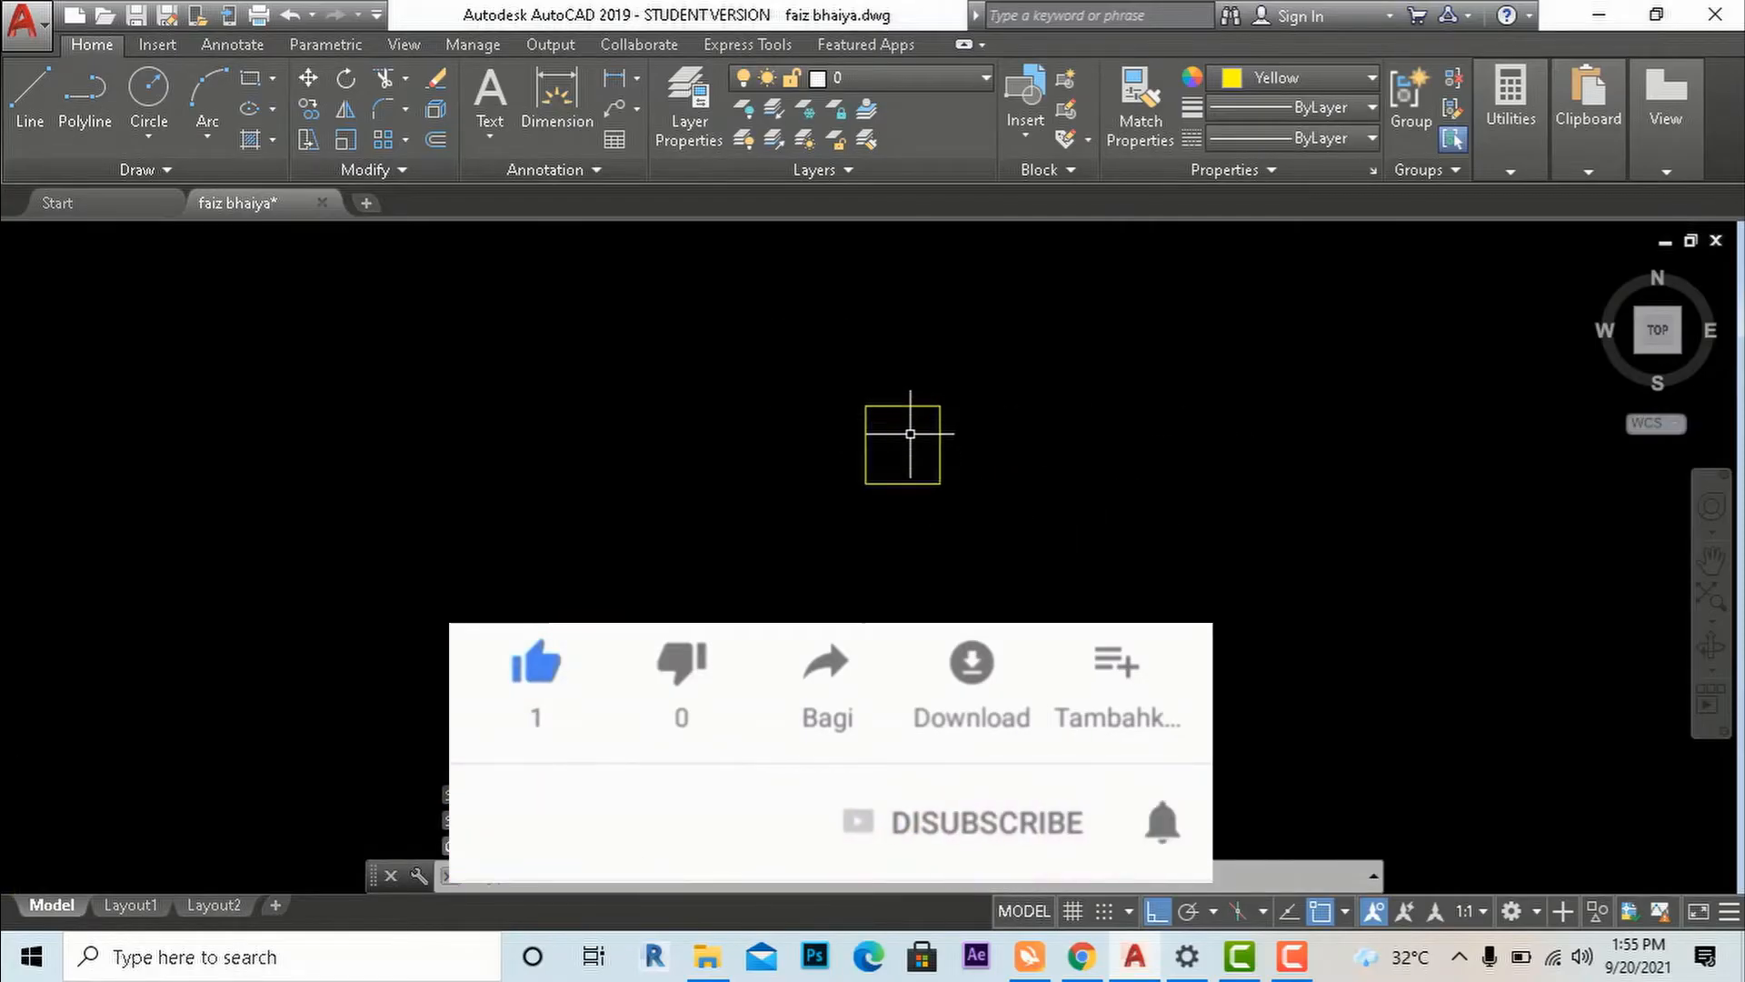
scroll(902, 555, down, 1)
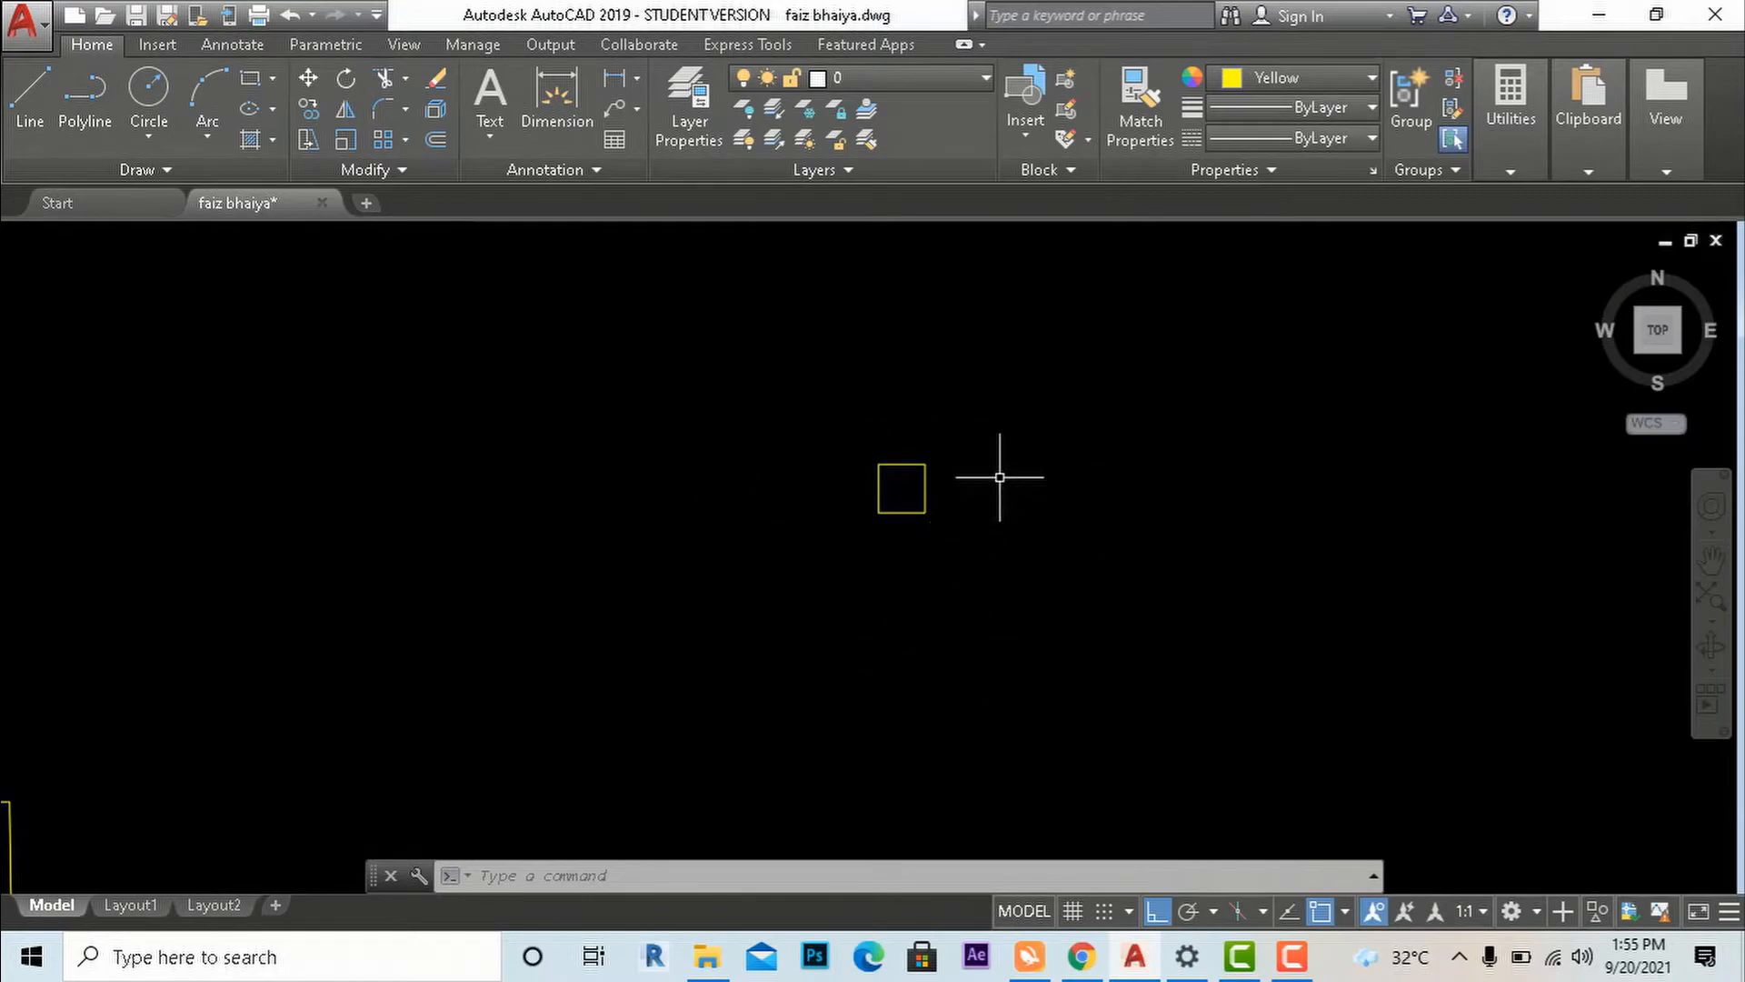
text(AR)
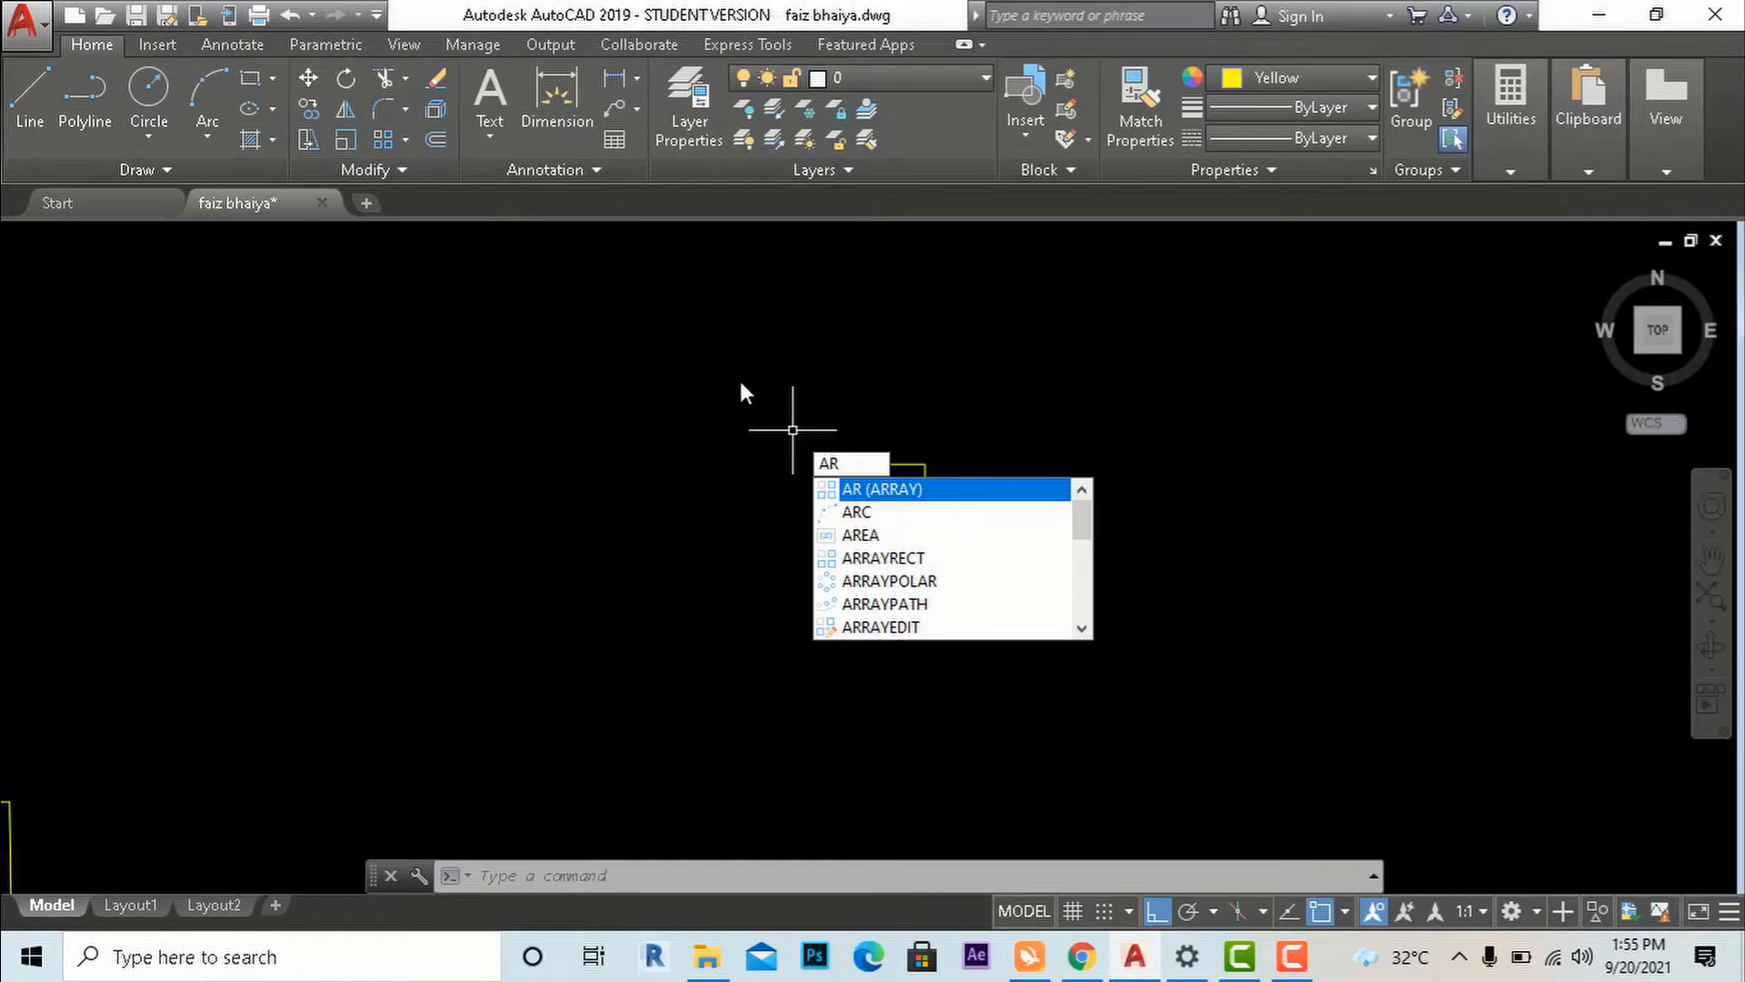
key(Escape)
key(Escape)
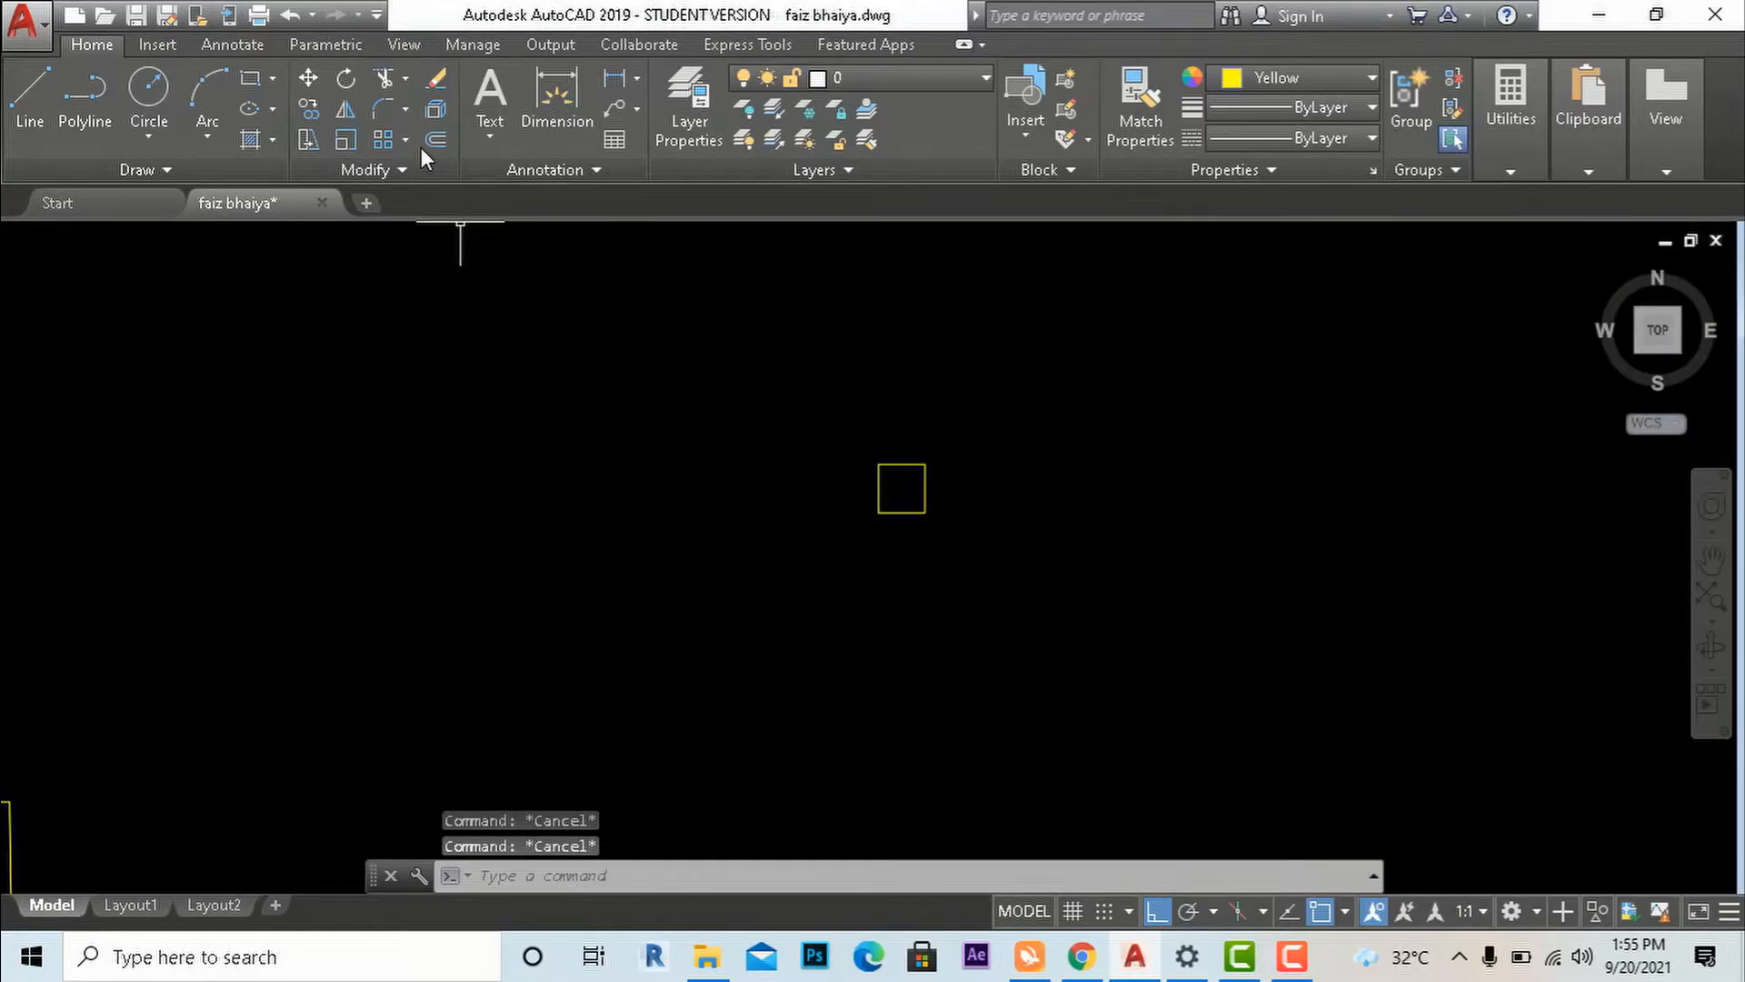
Create a rectangular array from the small yellow rectangle.
click(405, 140)
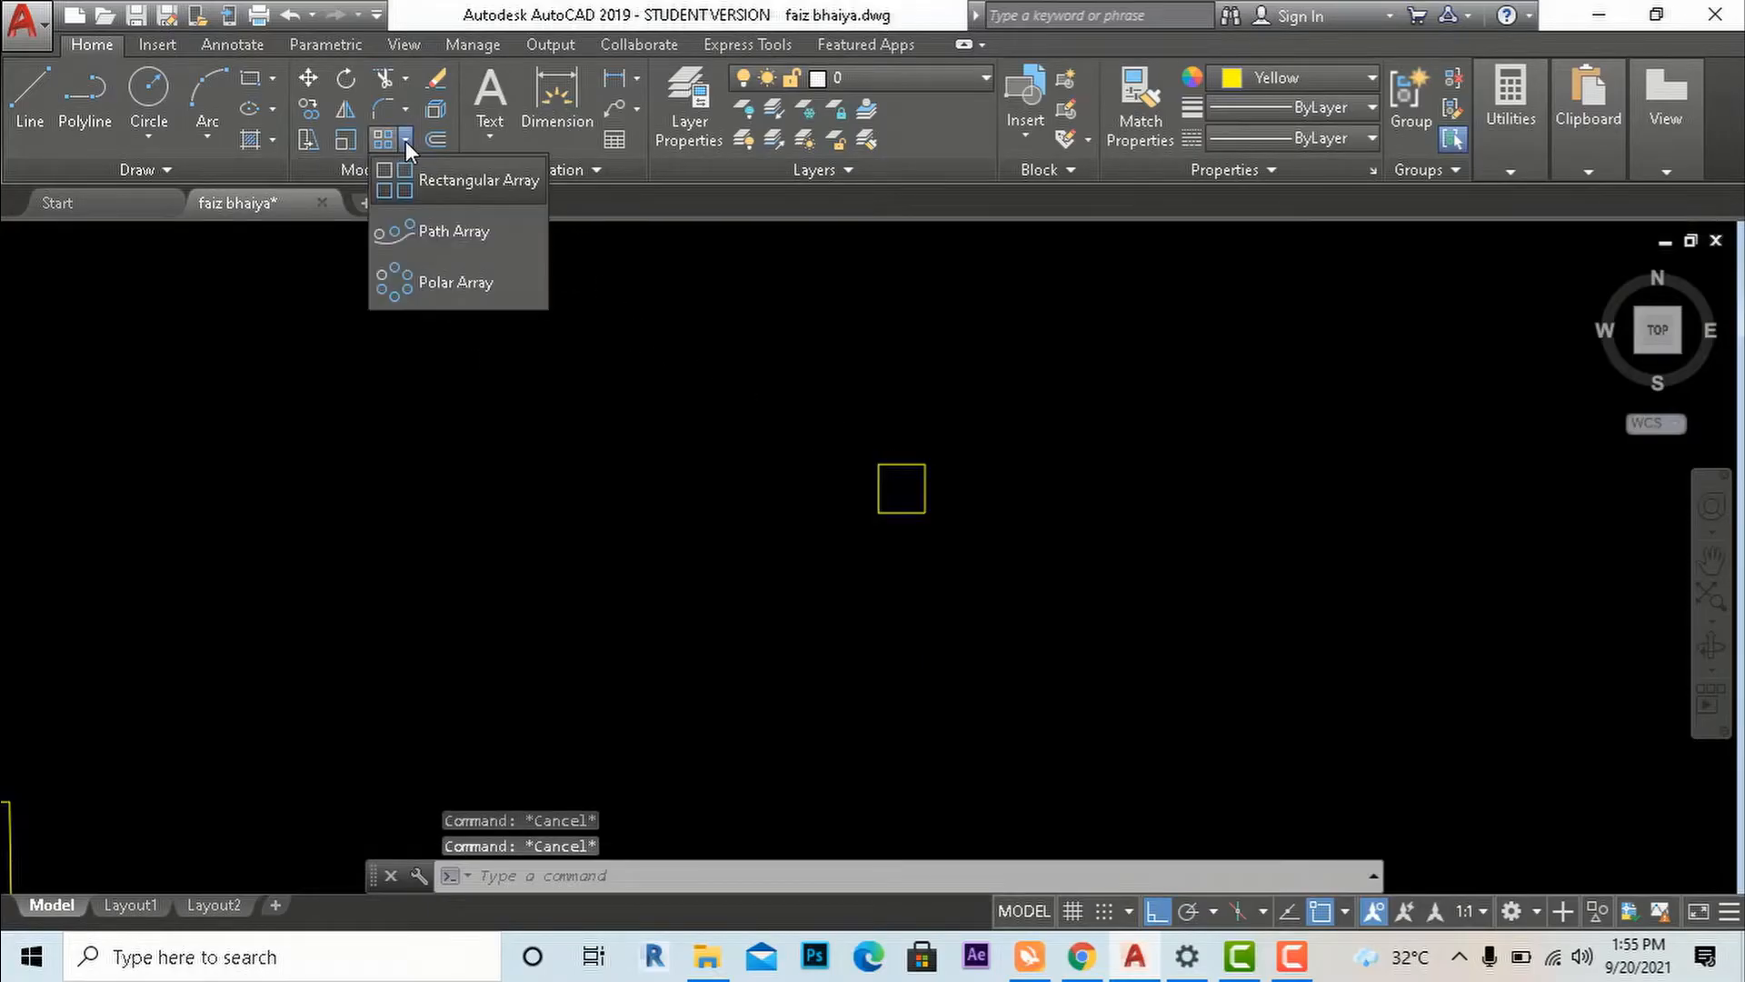
click(438, 187)
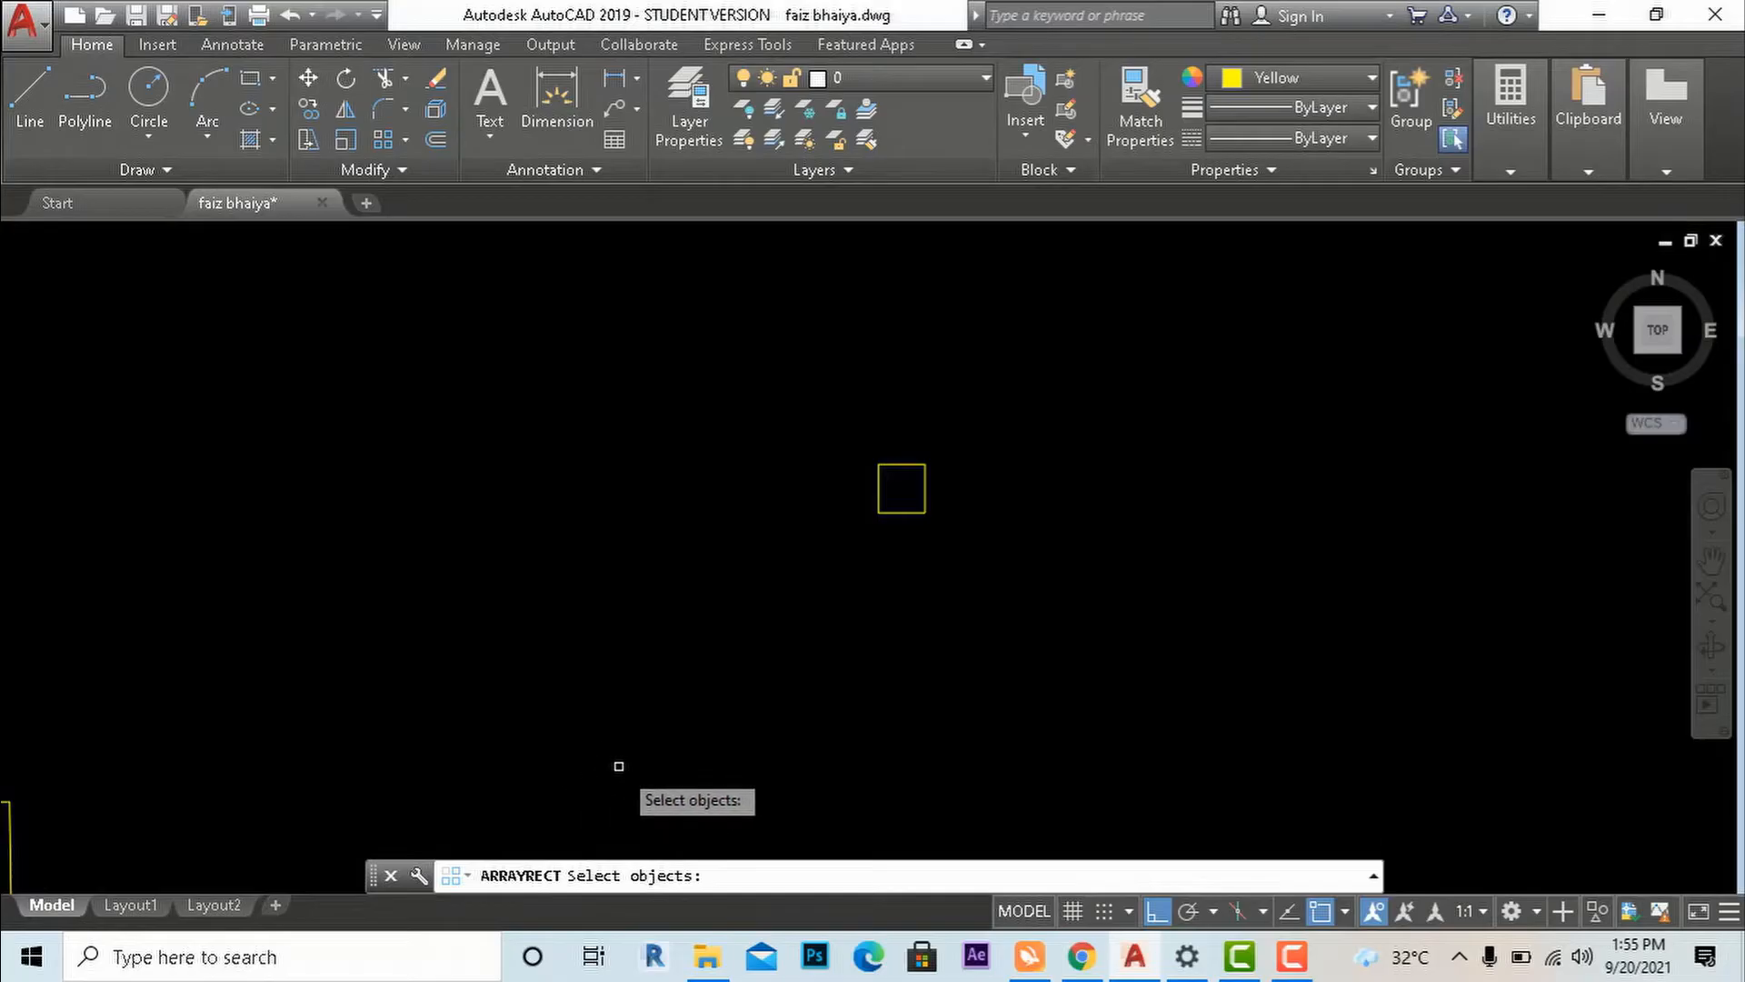
click(878, 493)
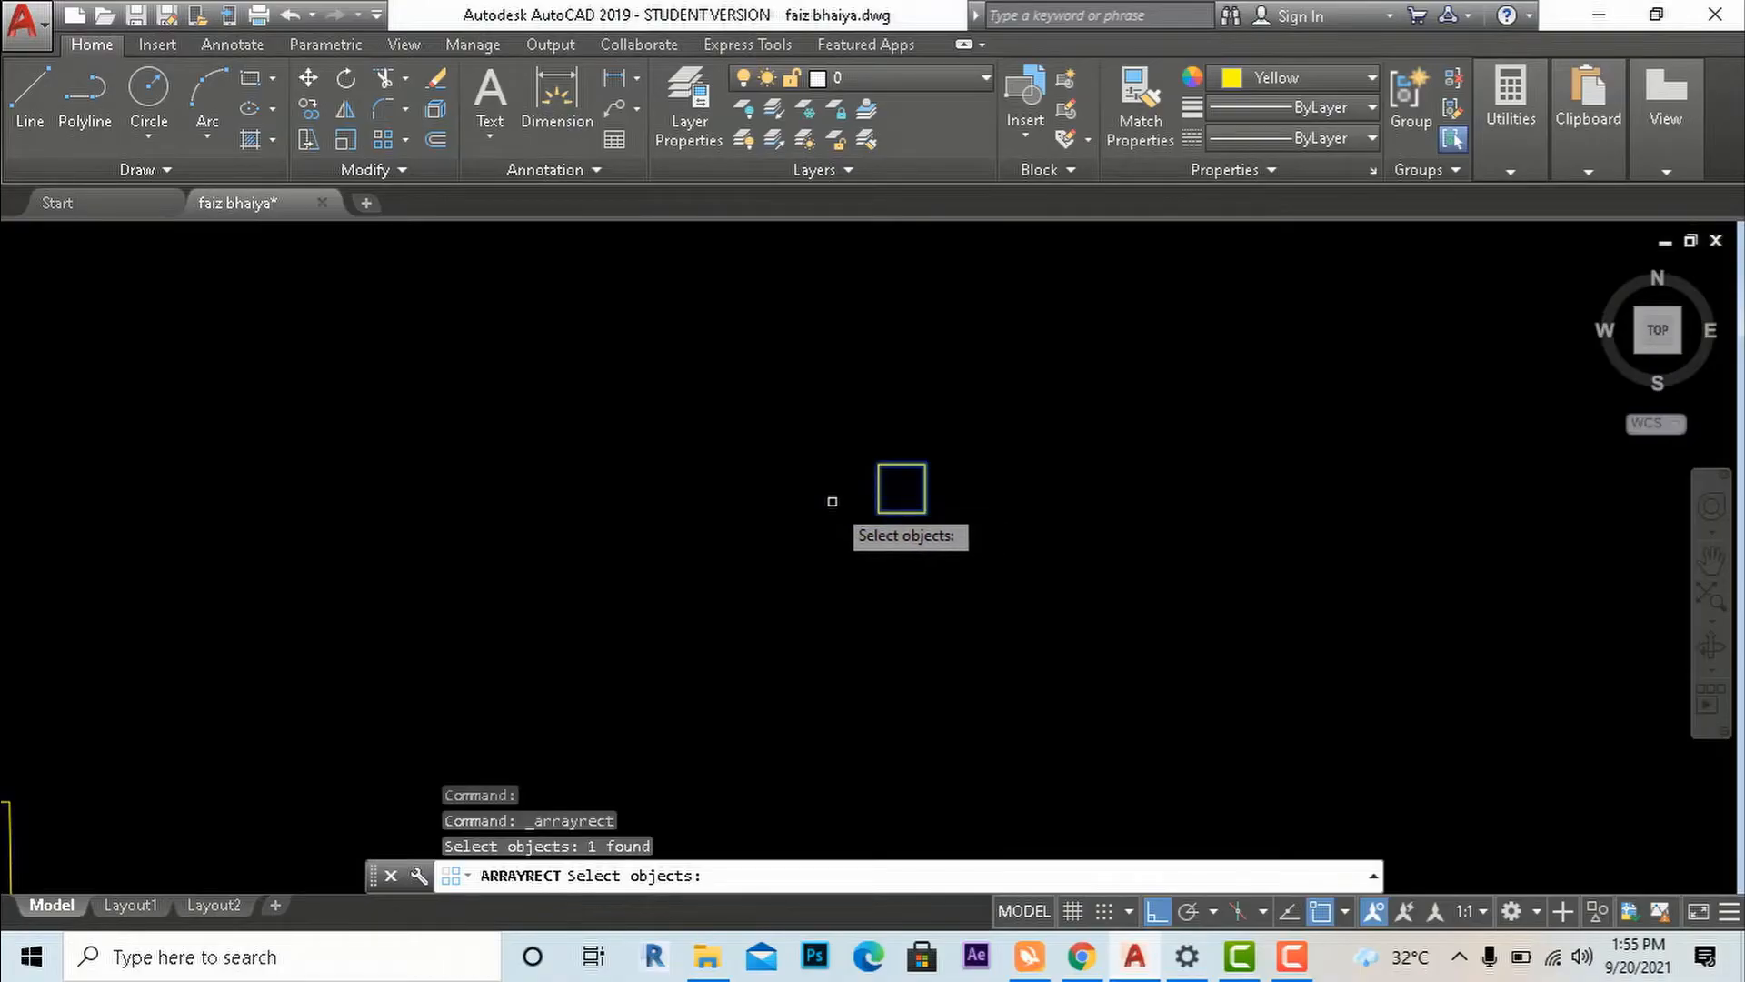
key(Return)
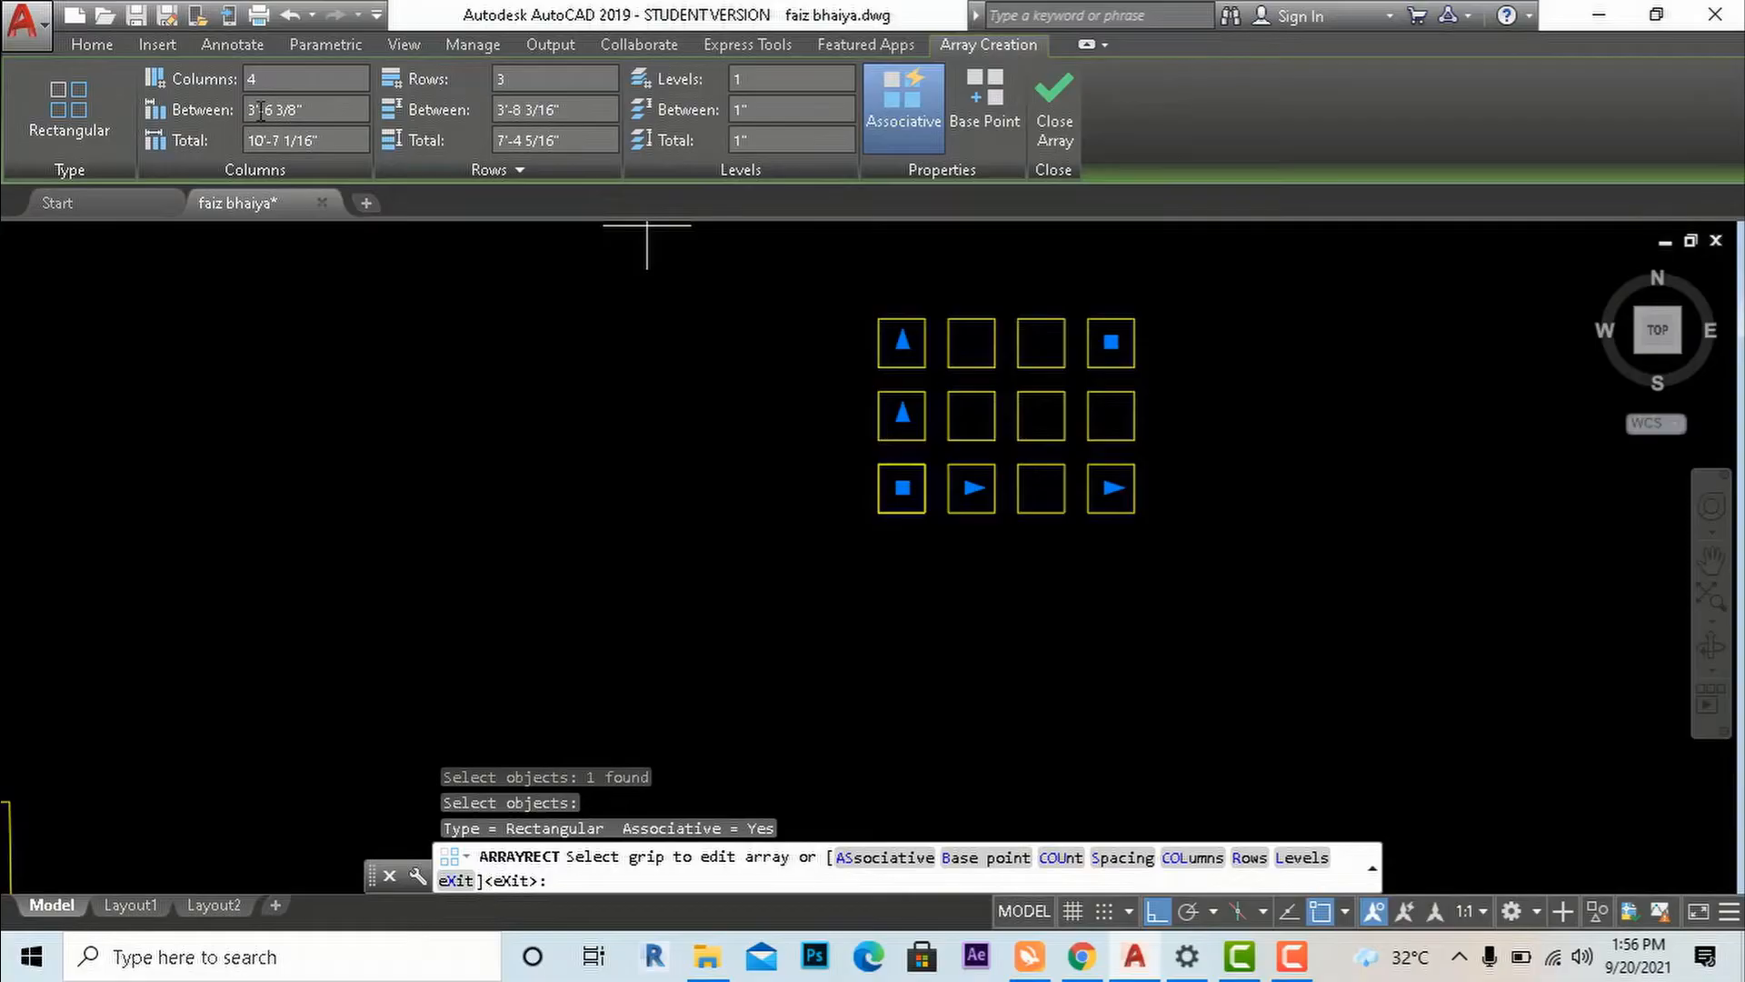
Set the rectangular array to 6 columns and 5 rows.
click(312, 110)
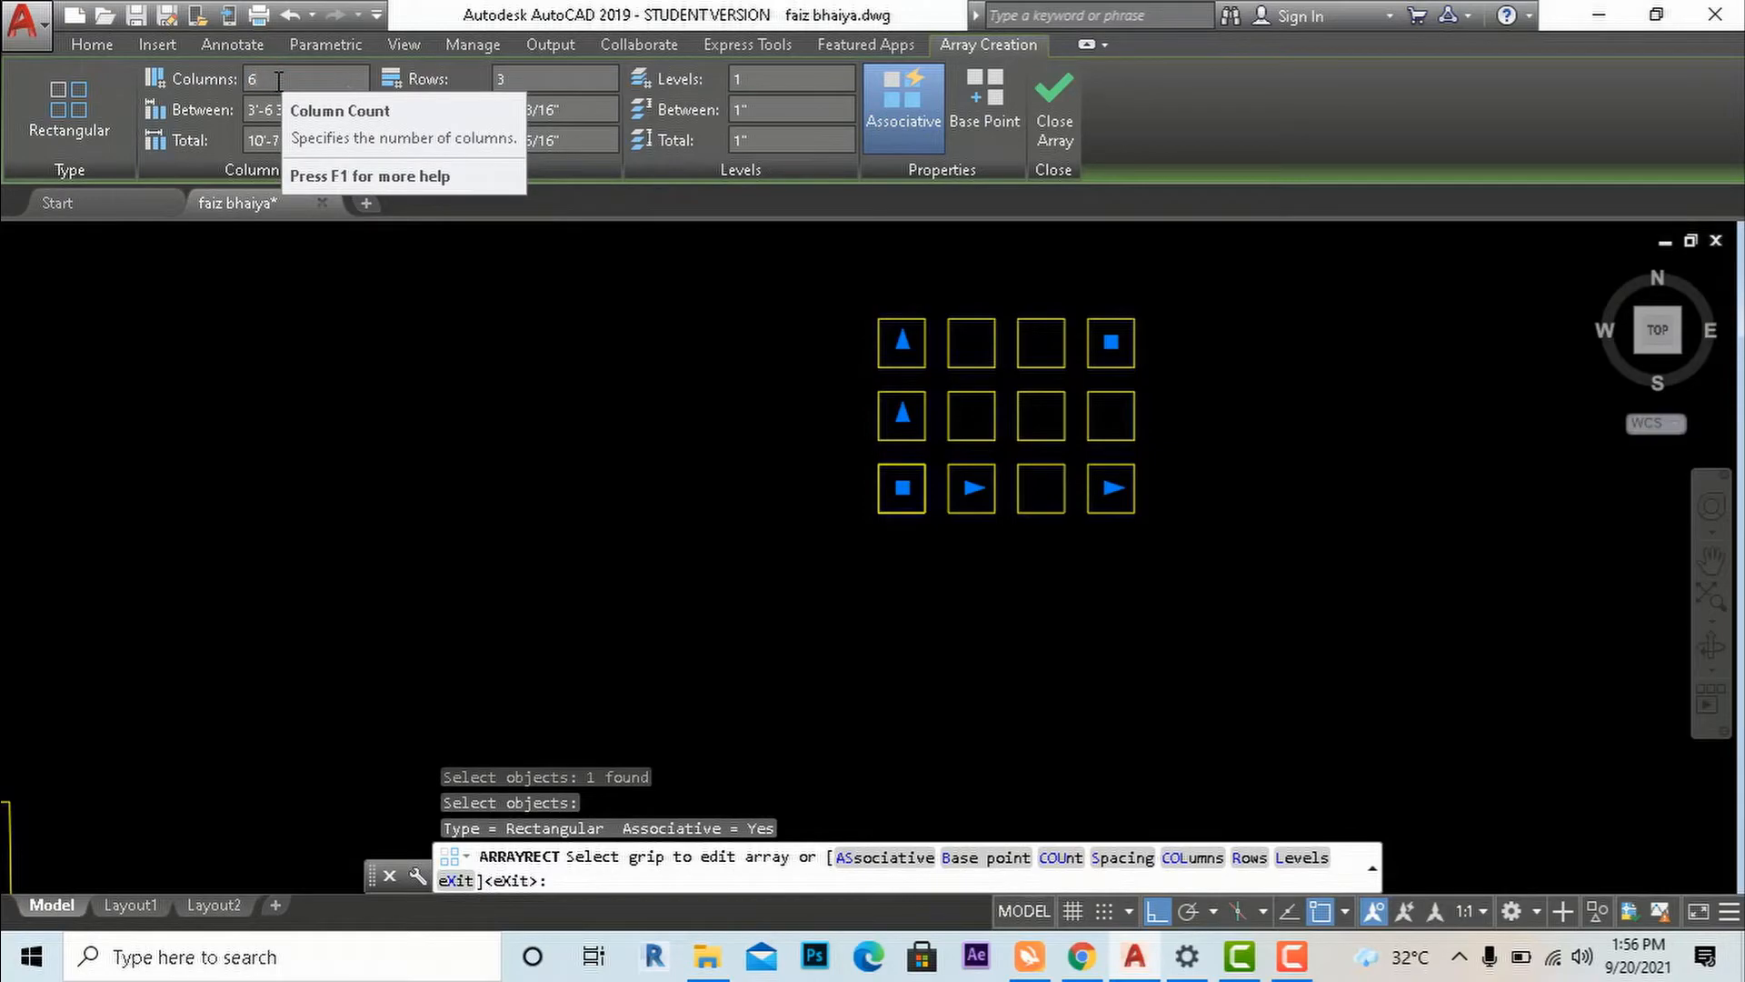
key(Return)
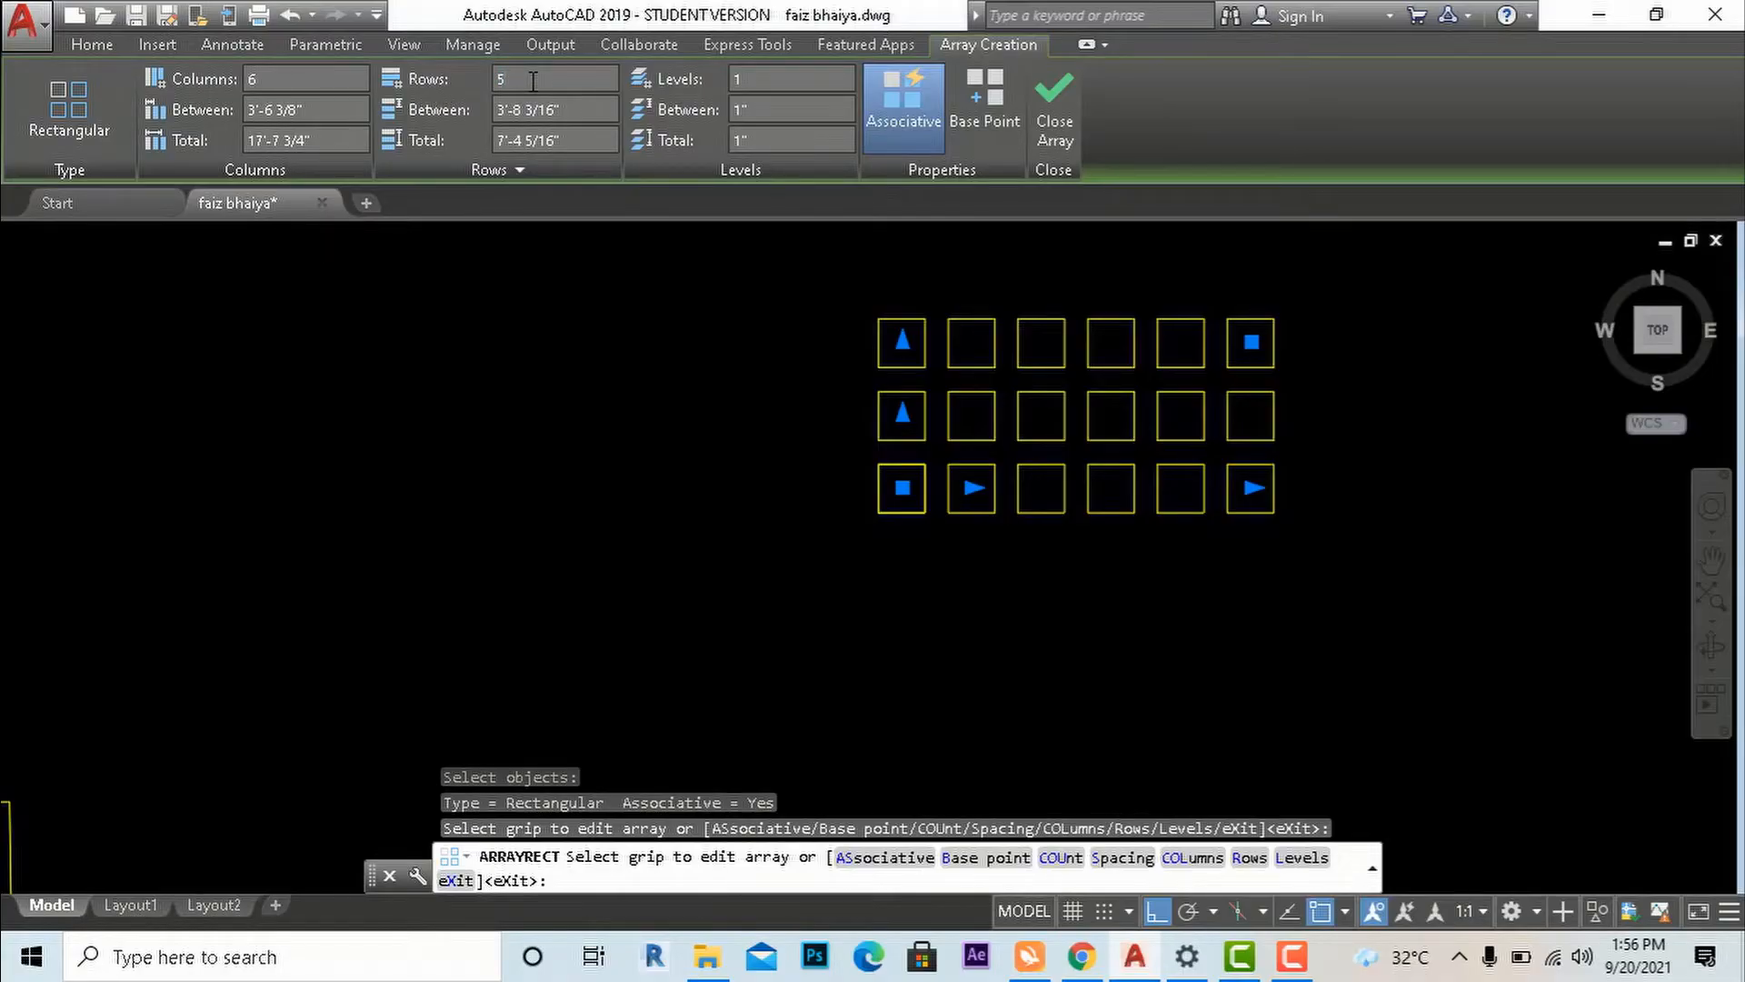
key(Return)
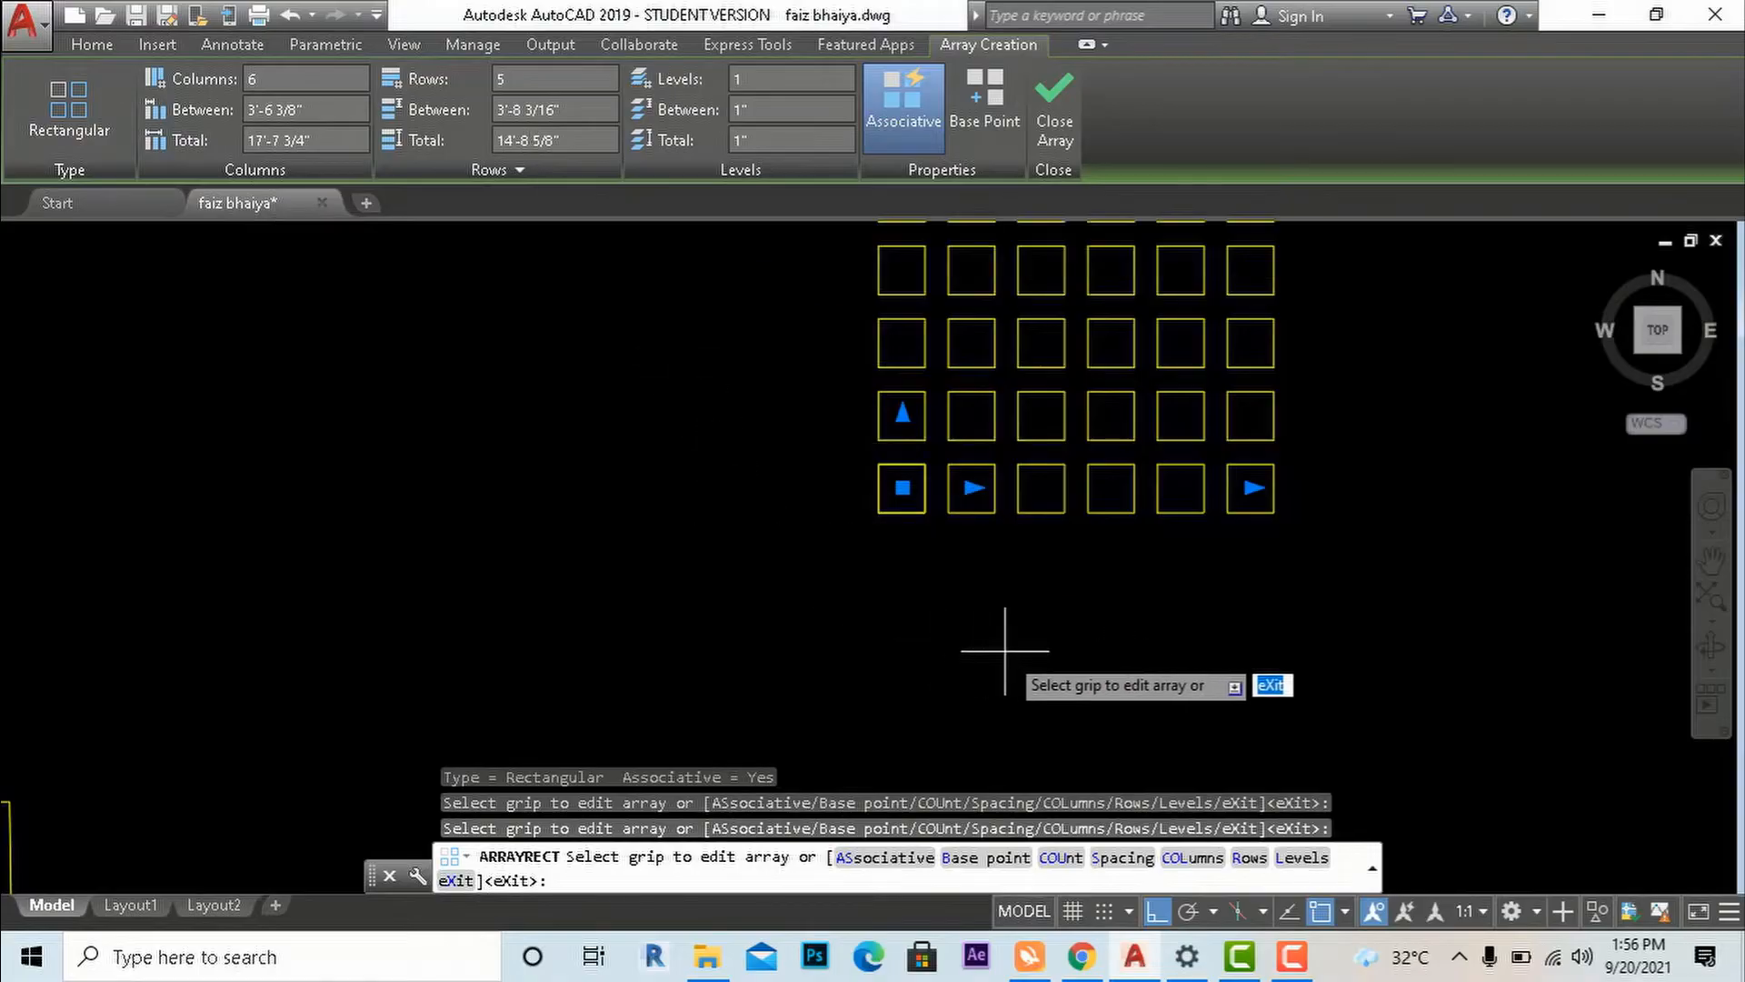
scroll(1004, 650, down, 2)
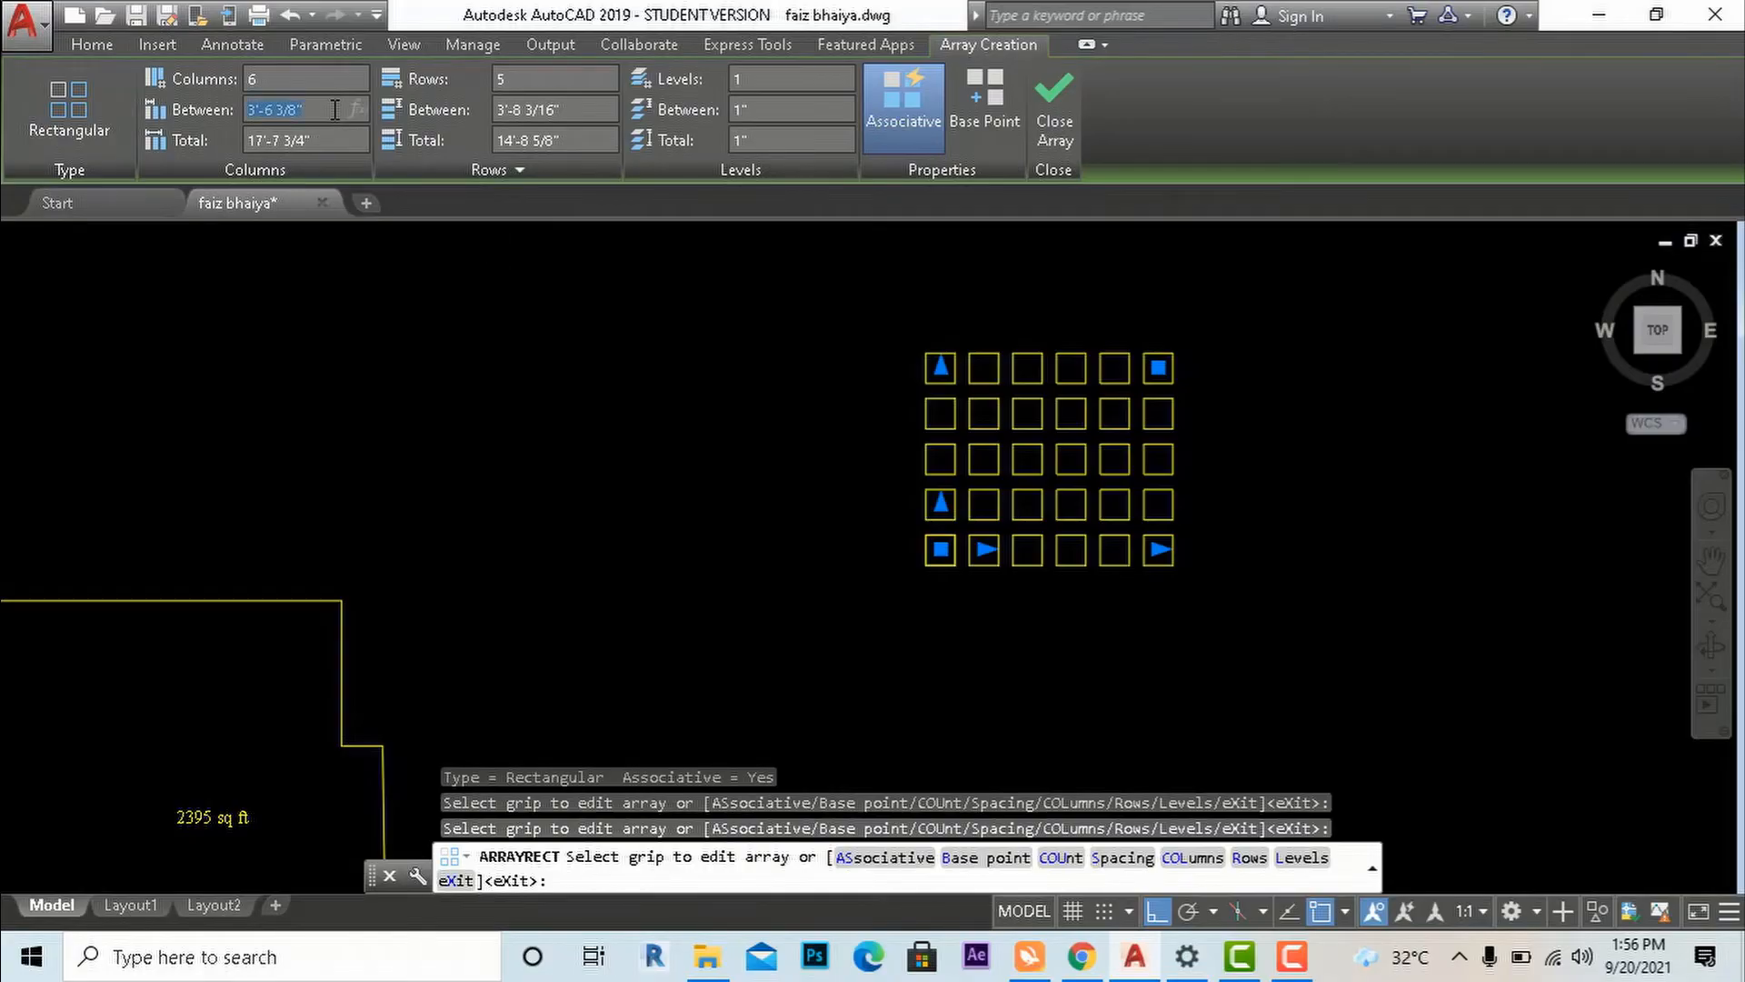
Set both the column spacing and the row spacing of the array to 5'.
key(Return)
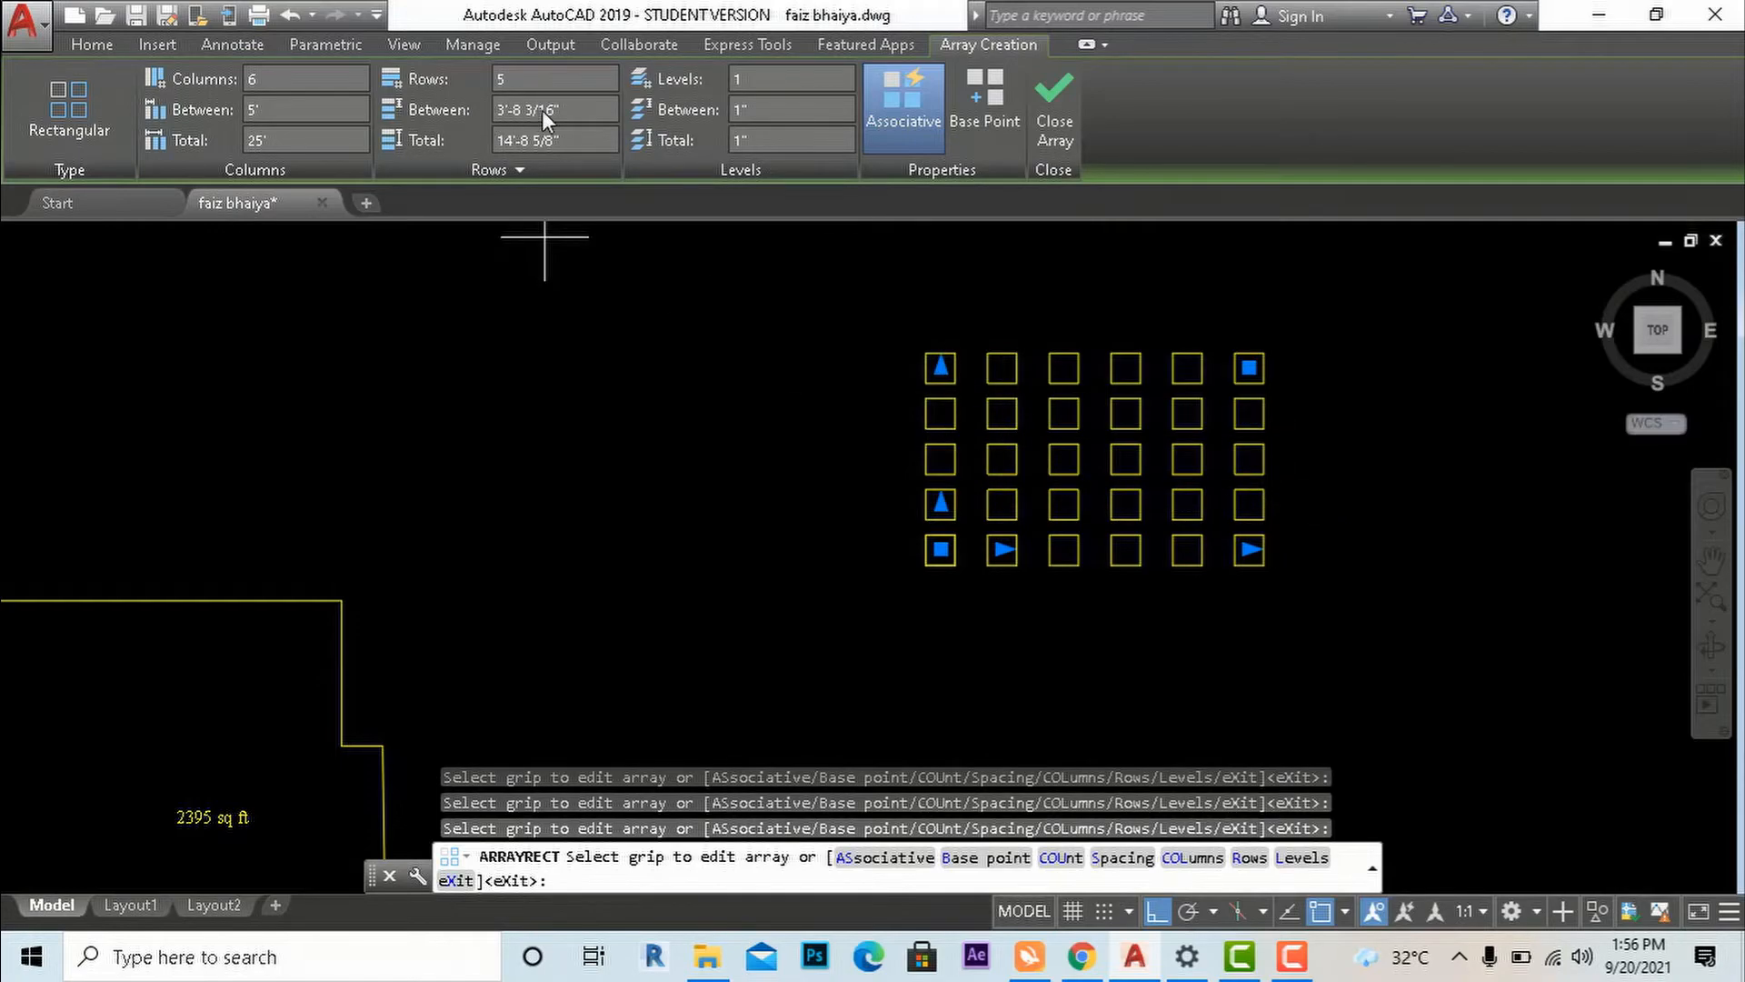
click(576, 109)
key(Return)
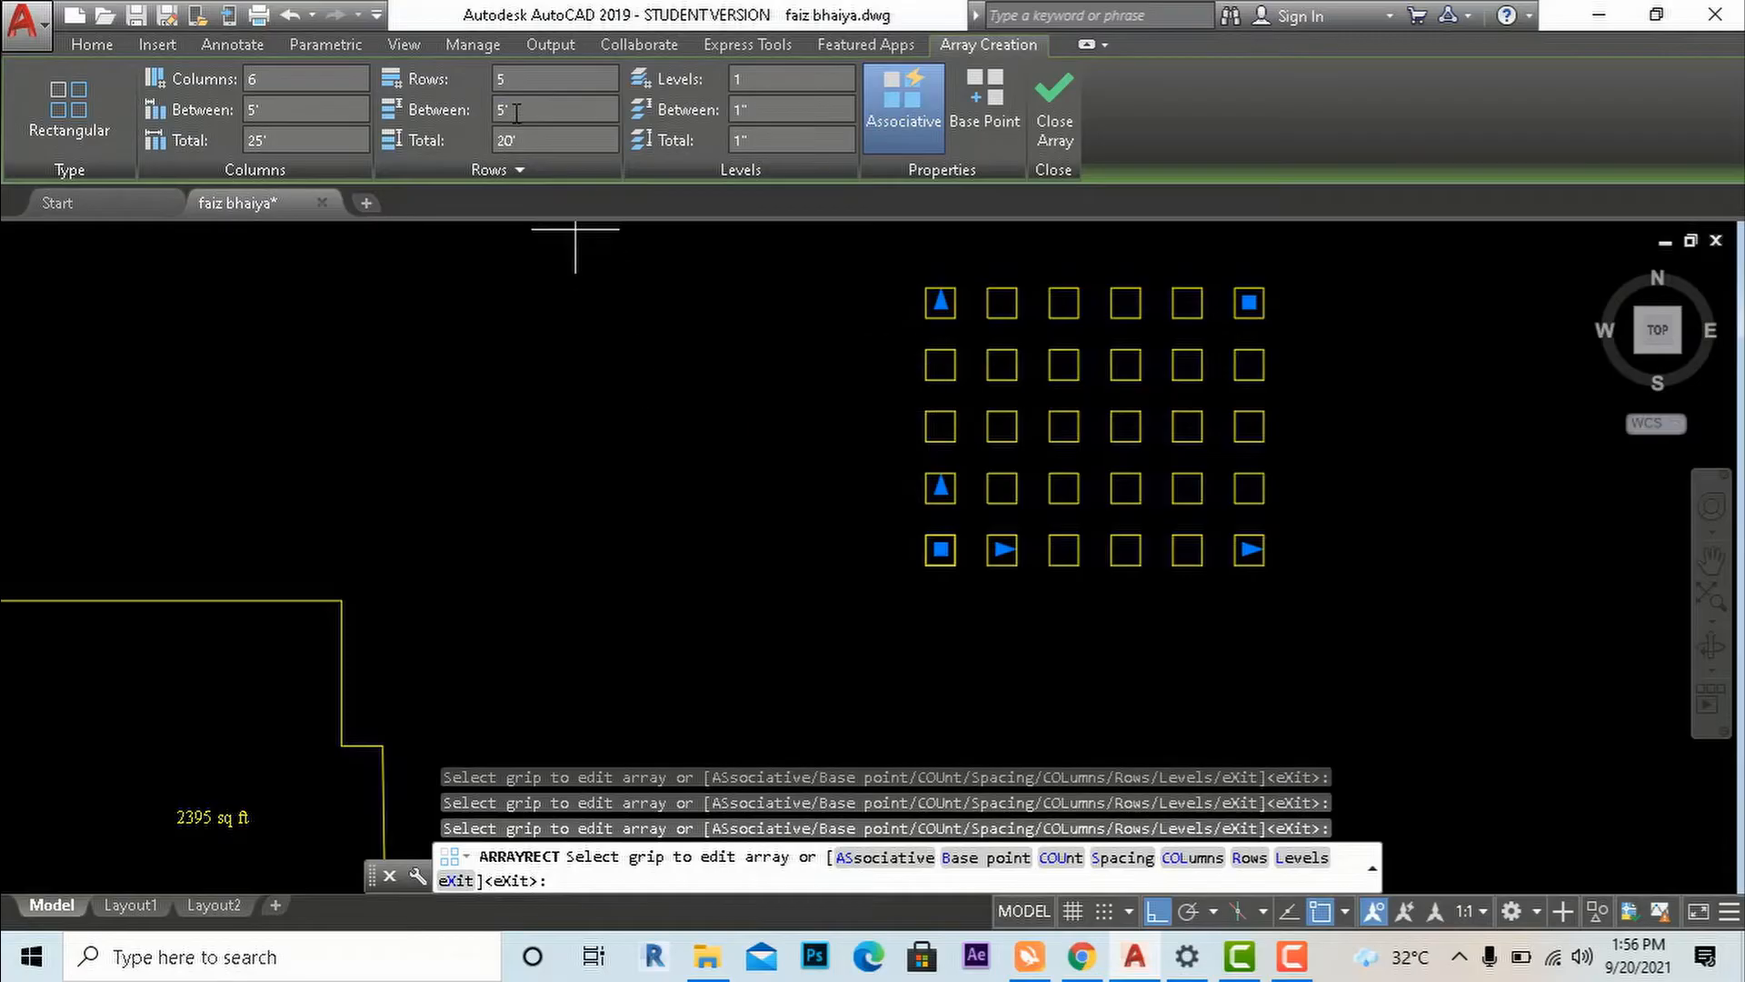
Change the array's row spacing to 6' and finish the array.
click(516, 113)
text(6)
key(Return)
scroll(985, 686, down, 3)
scroll(935, 670, up, 1)
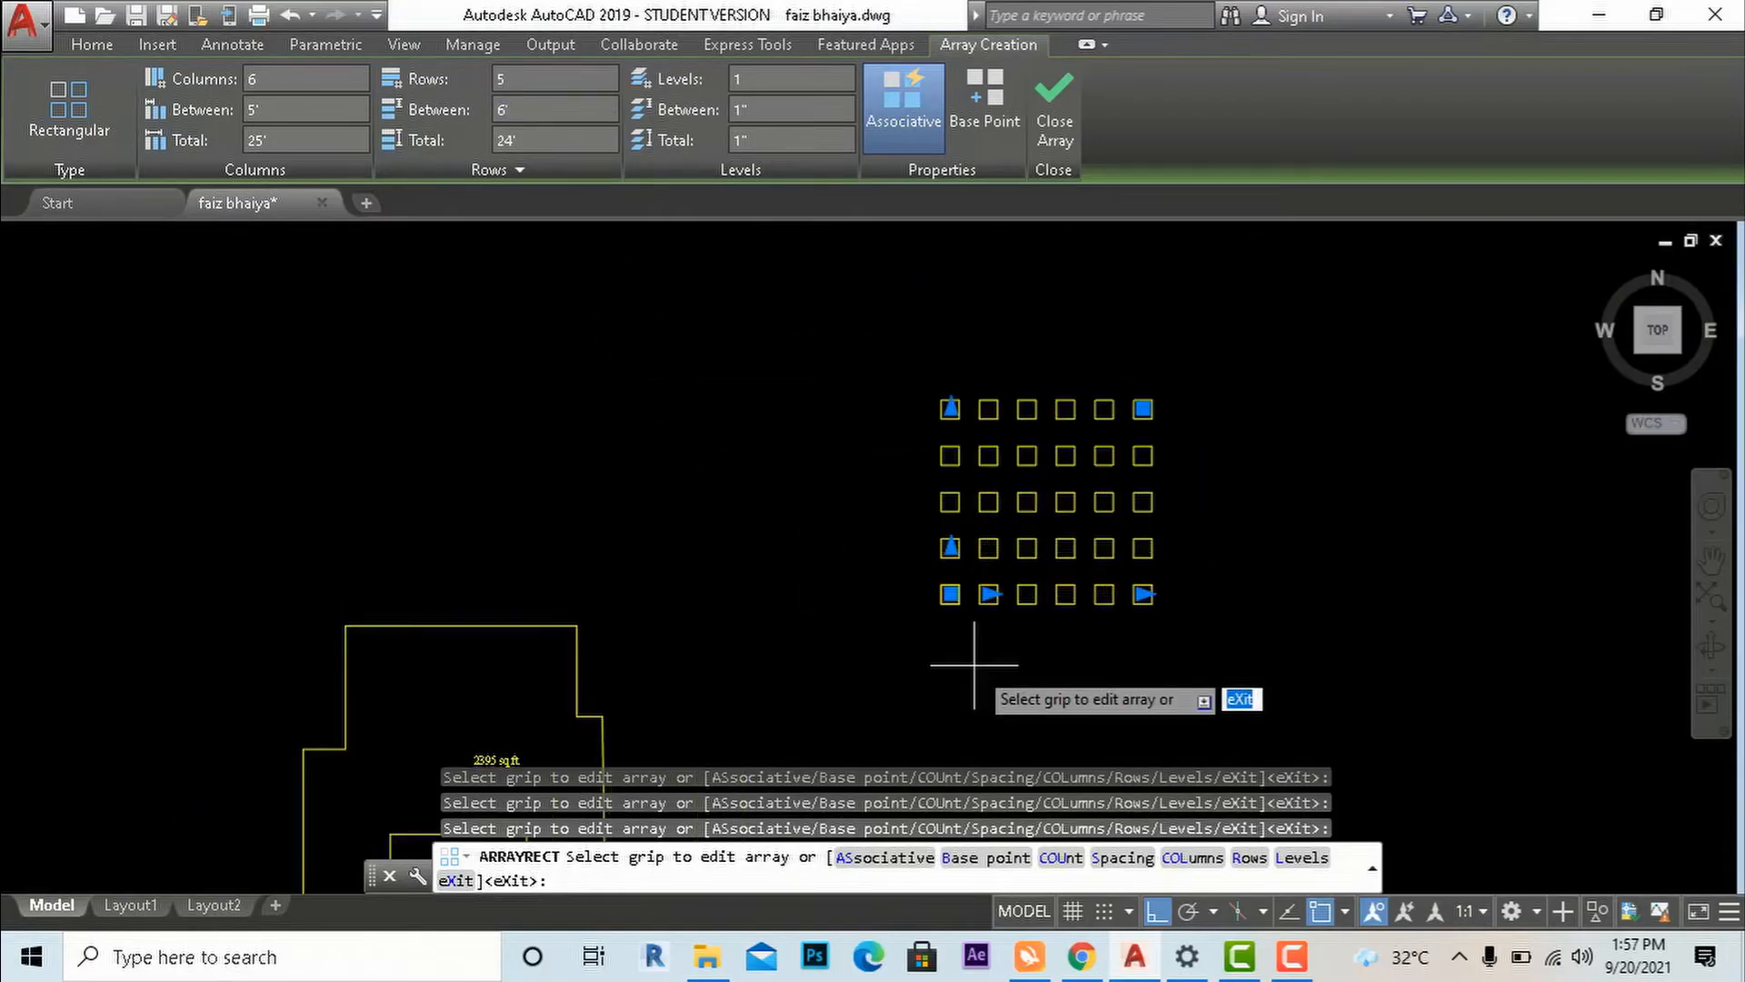
key(Escape)
key(Escape)
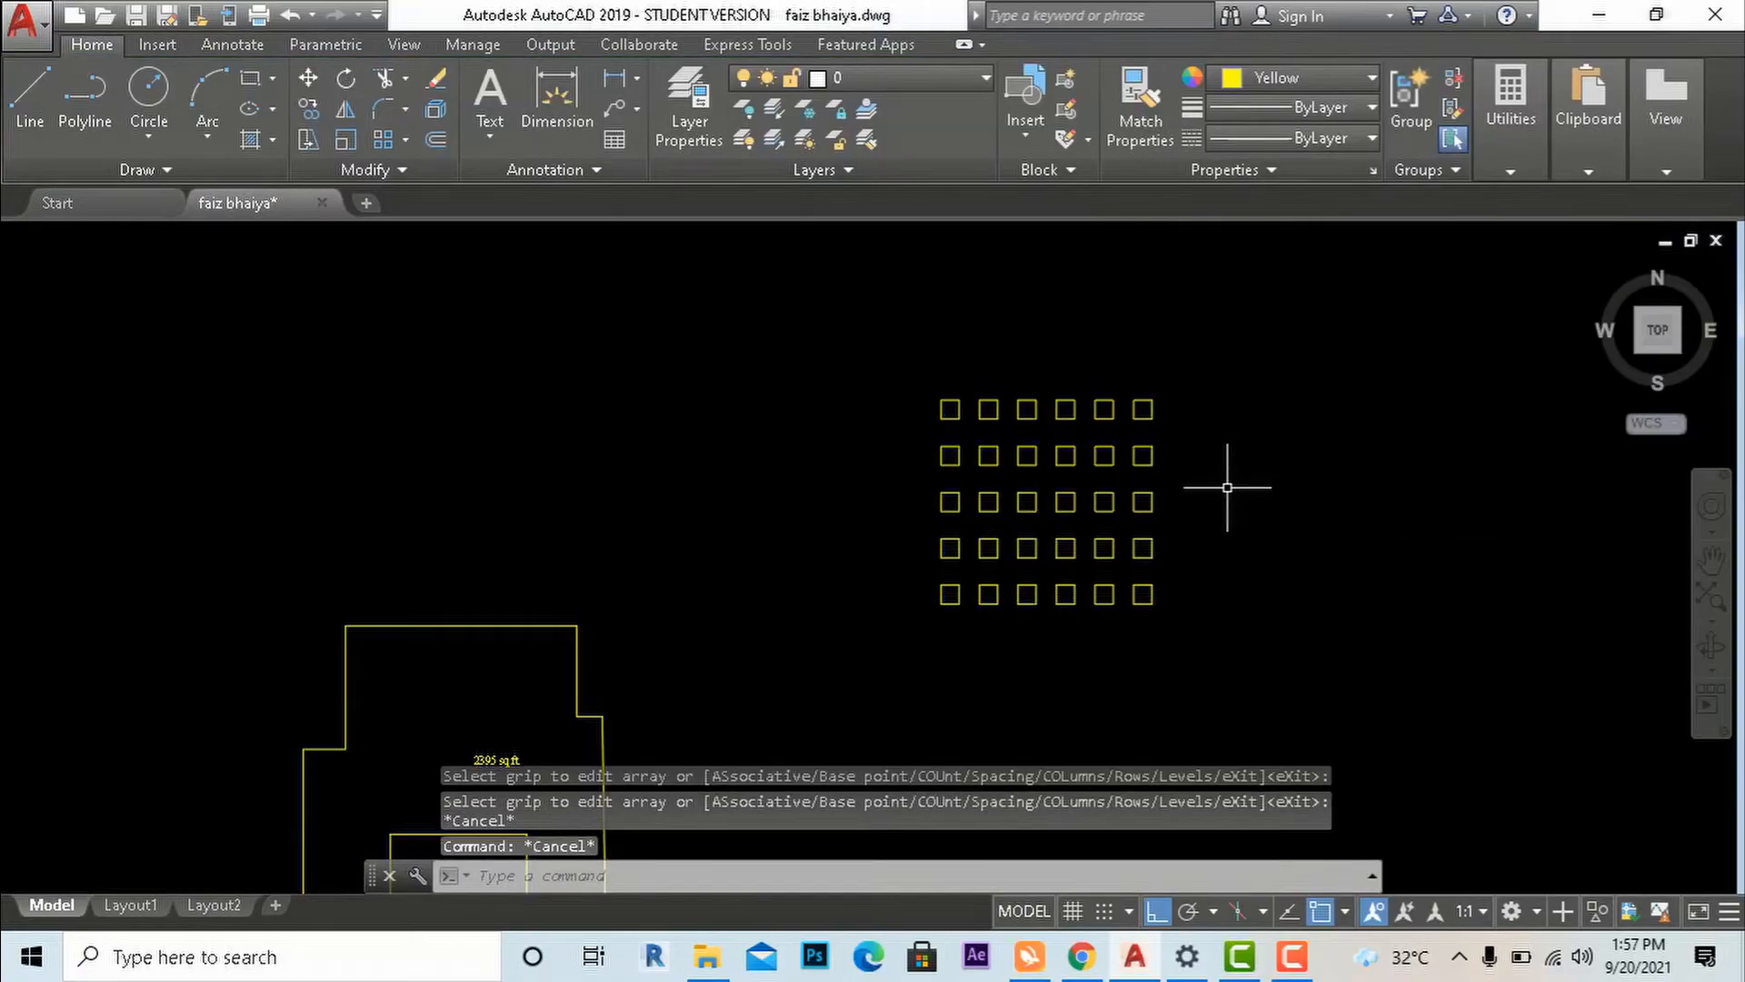
Select the finished array, extend it to 7 rows with its row count grip, and reduce it back to 5 rows.
click(1029, 401)
click(1016, 409)
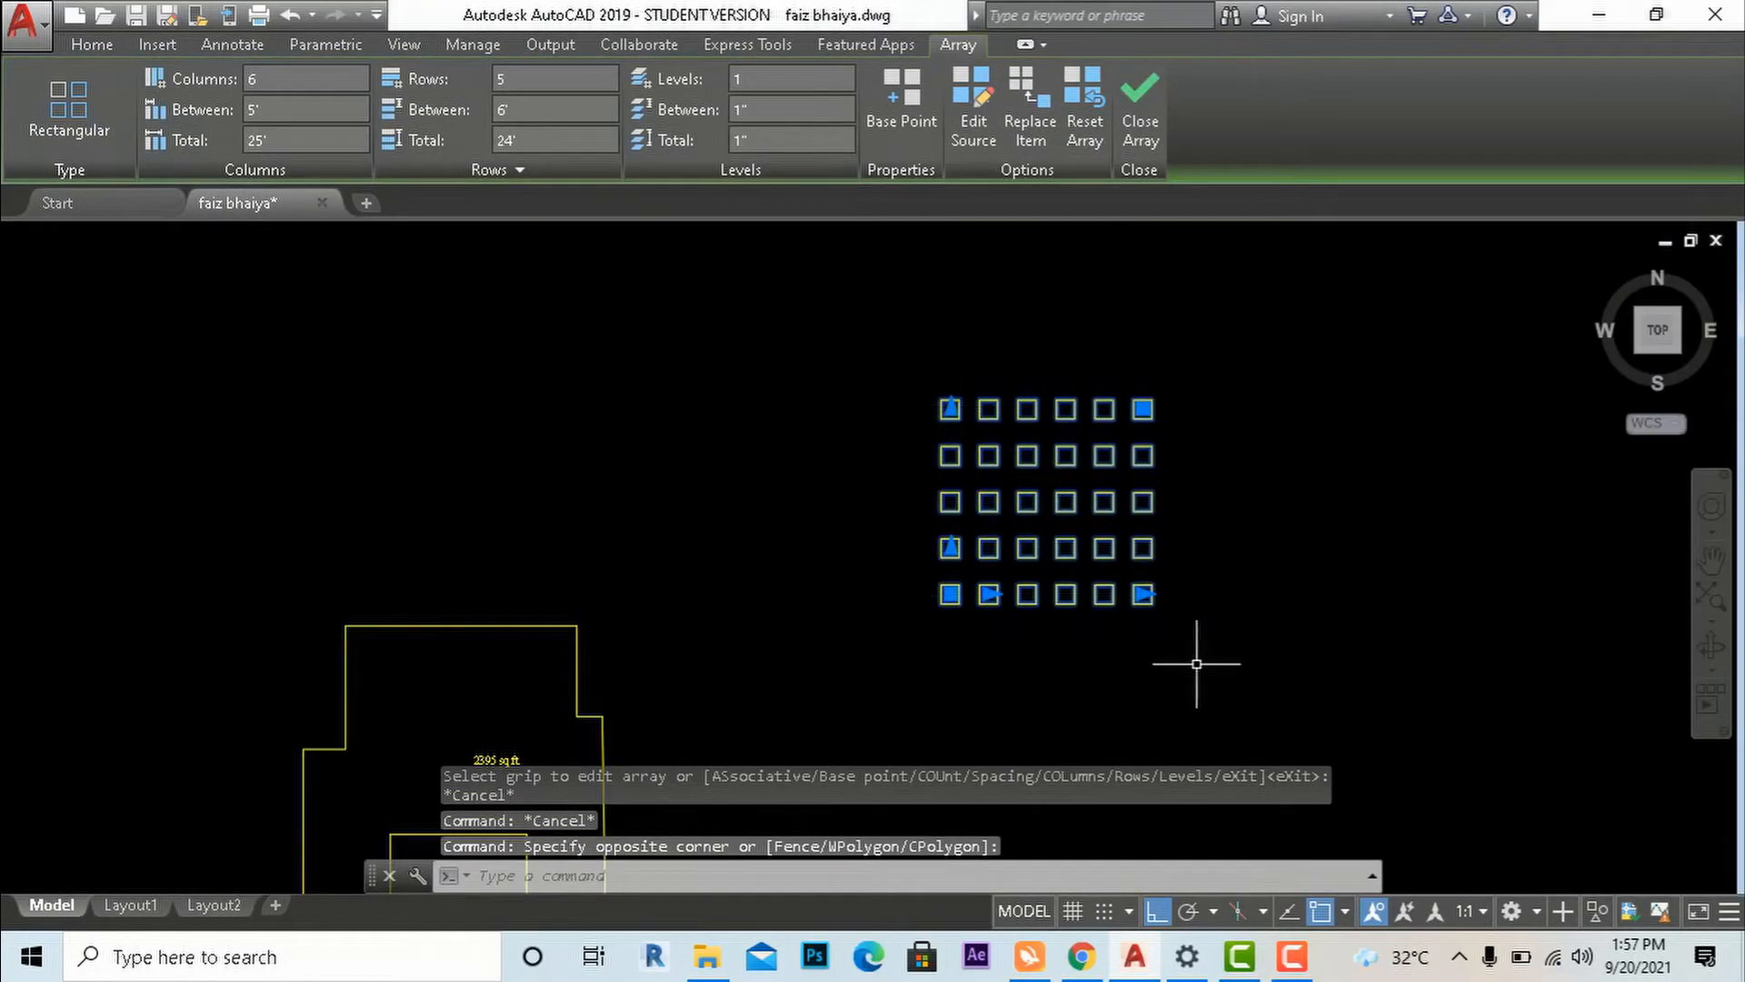
scroll(1134, 596, up, 2)
scroll(1094, 653, down, 2)
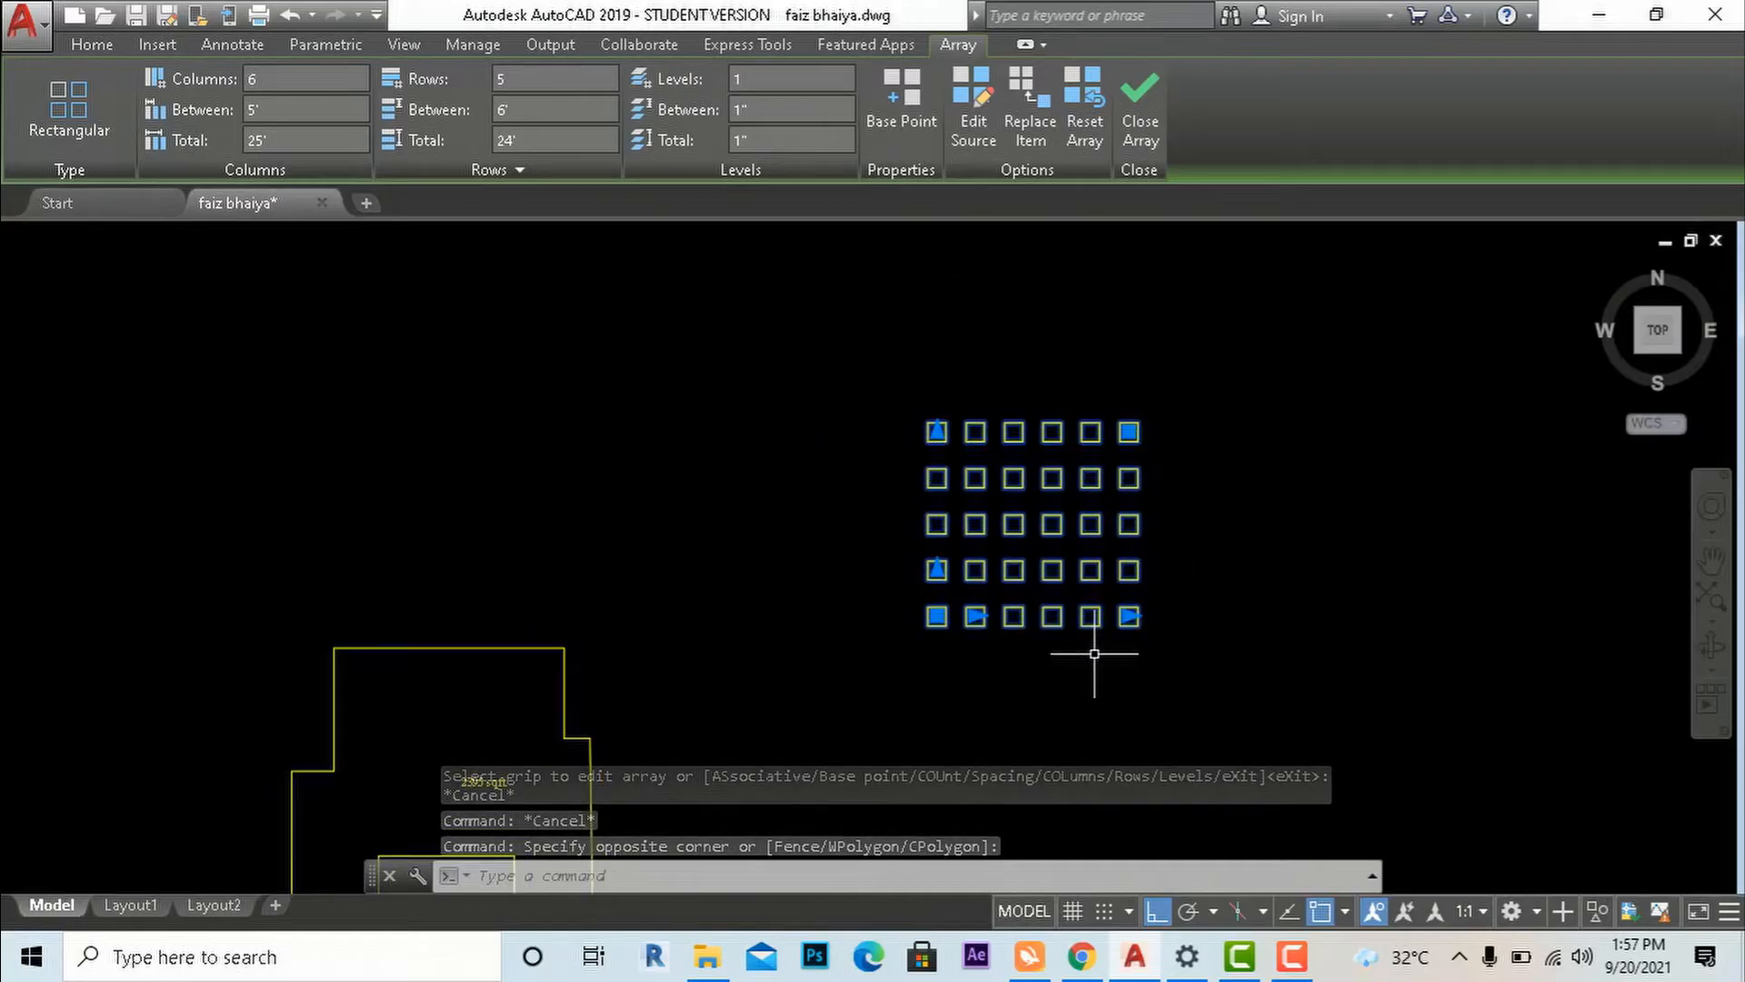
click(937, 431)
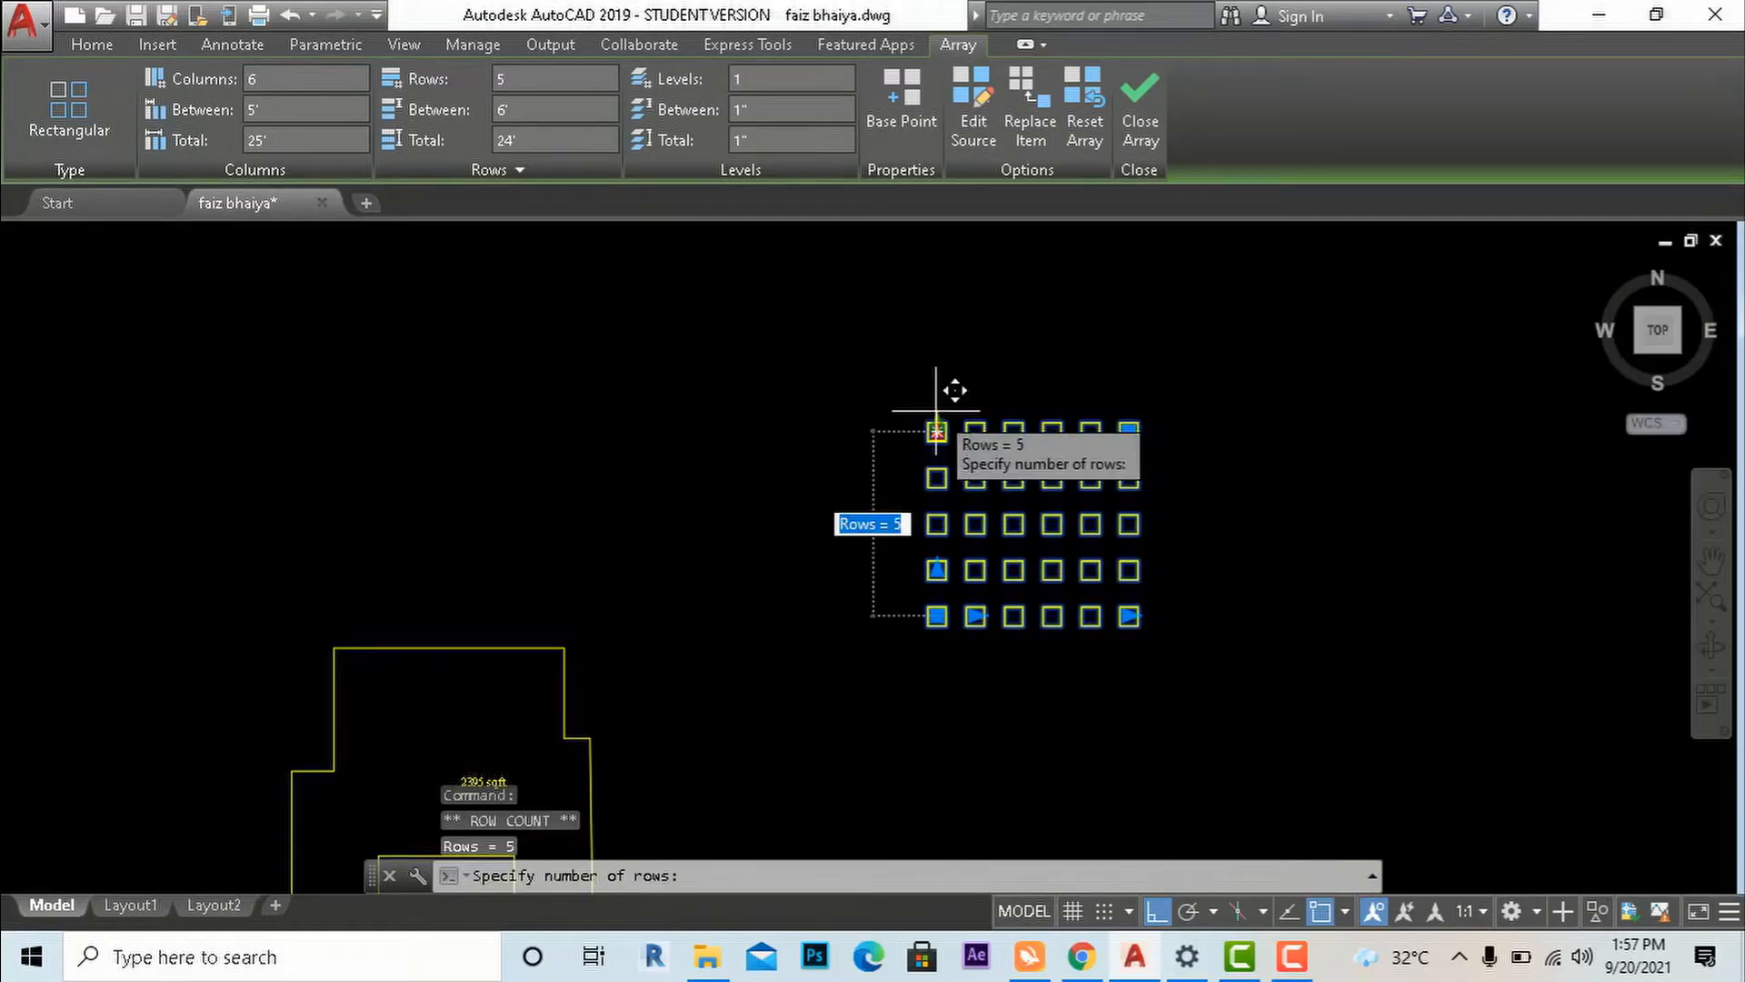
click(935, 322)
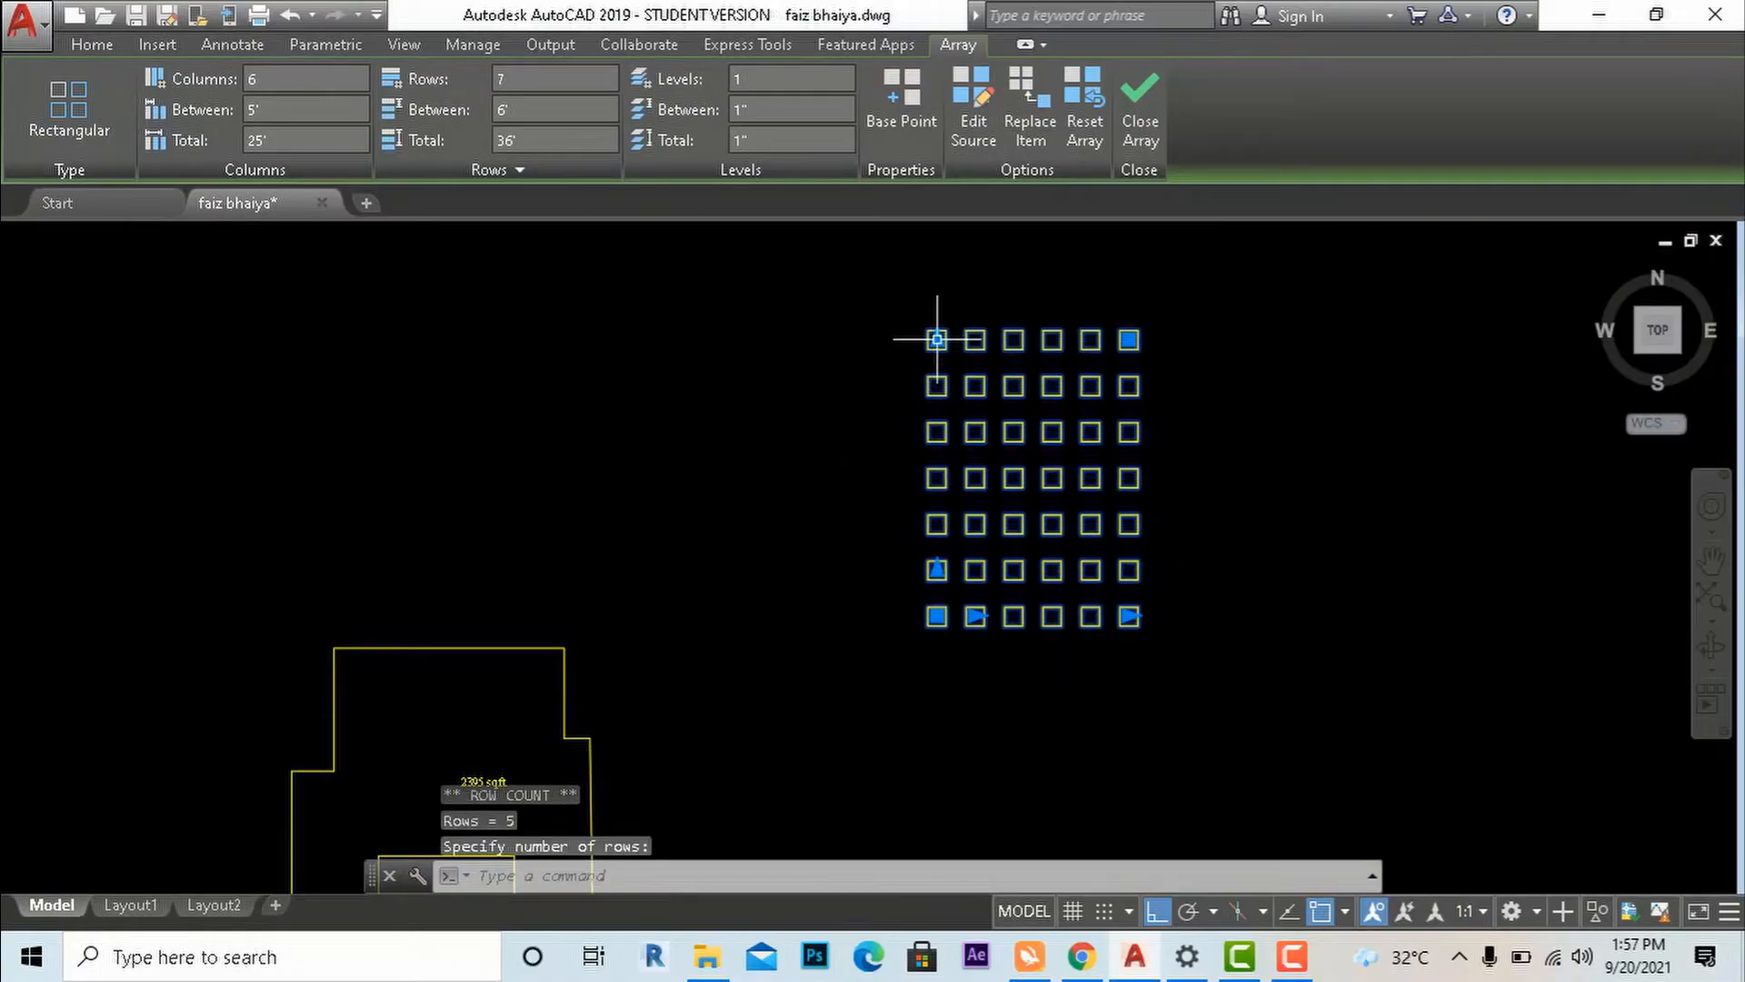
click(936, 340)
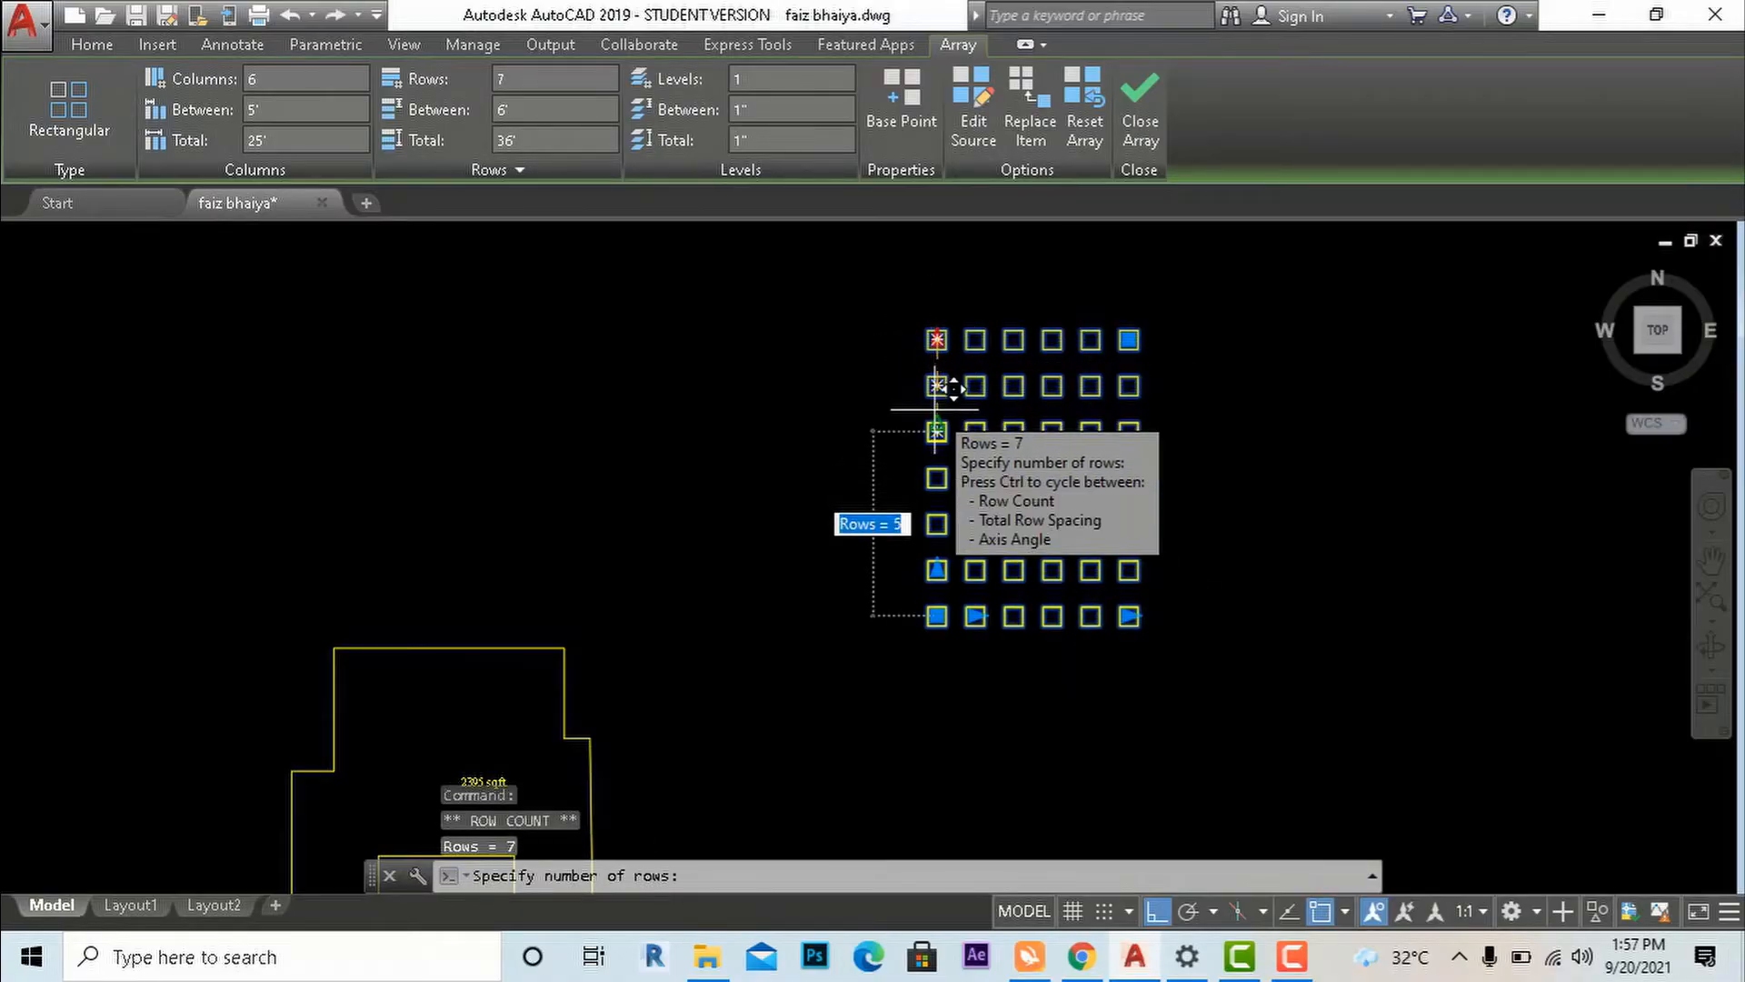
click(936, 432)
Extend the array to 8 columns with its column count grip, reduce it to 5 columns, and deselect it.
click(1129, 616)
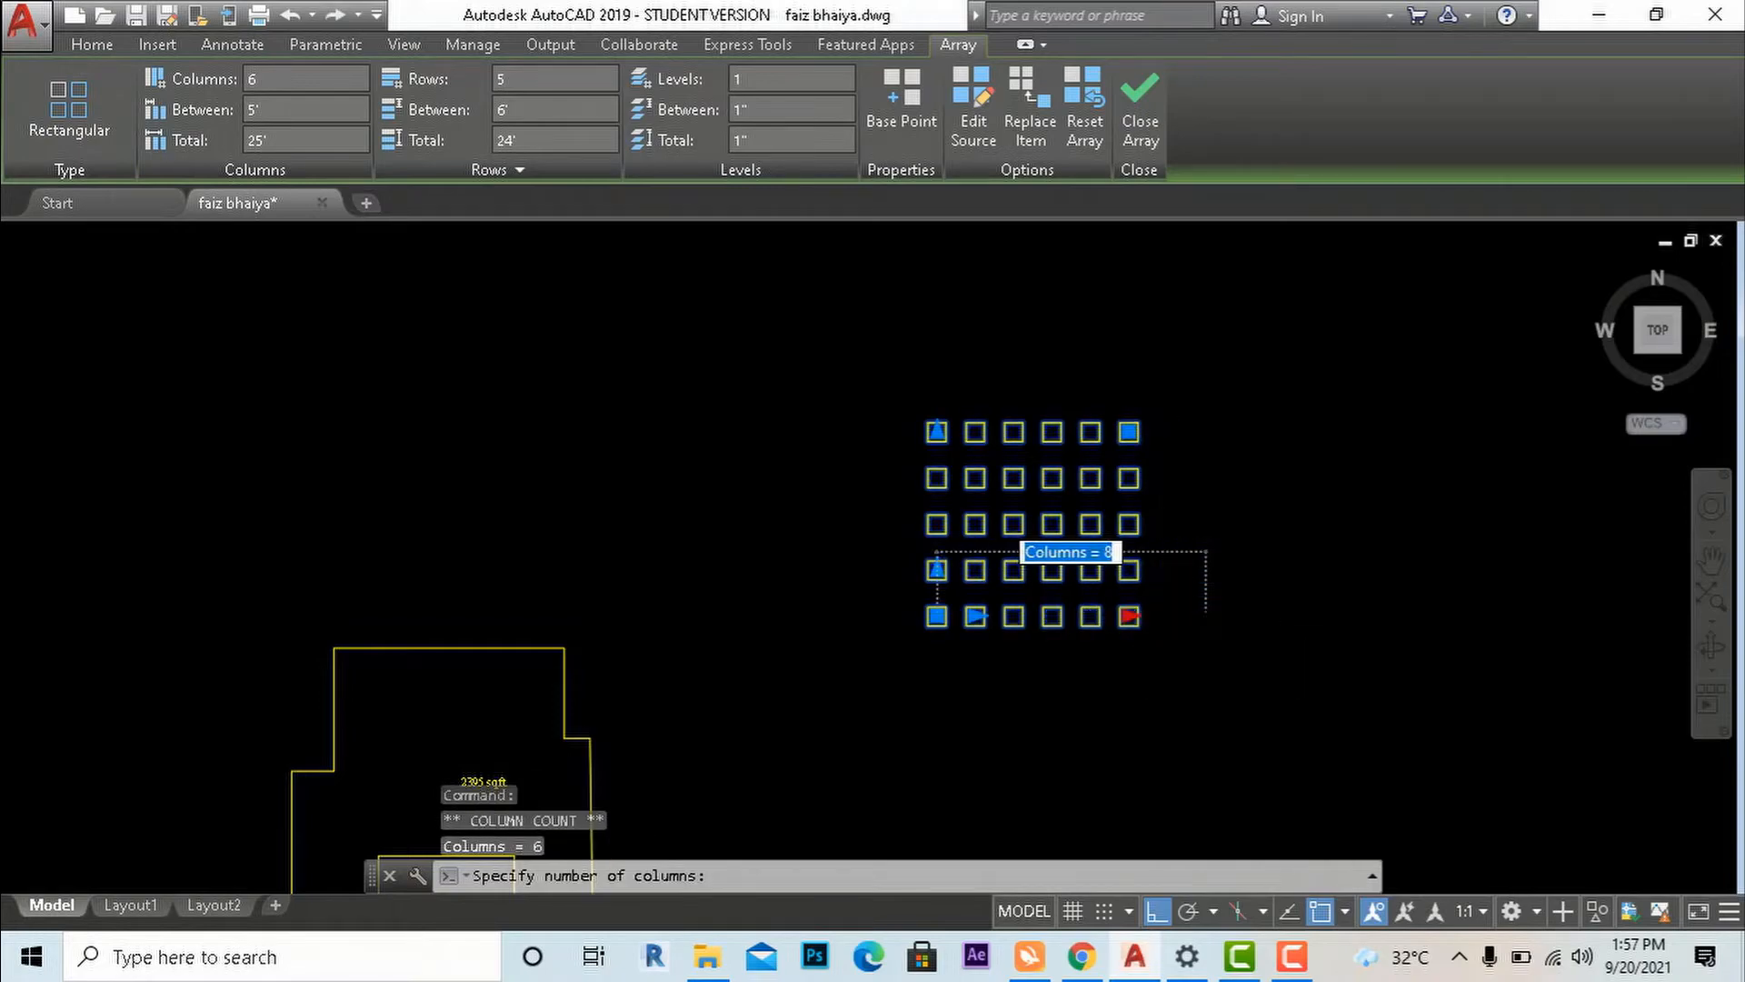
click(1232, 618)
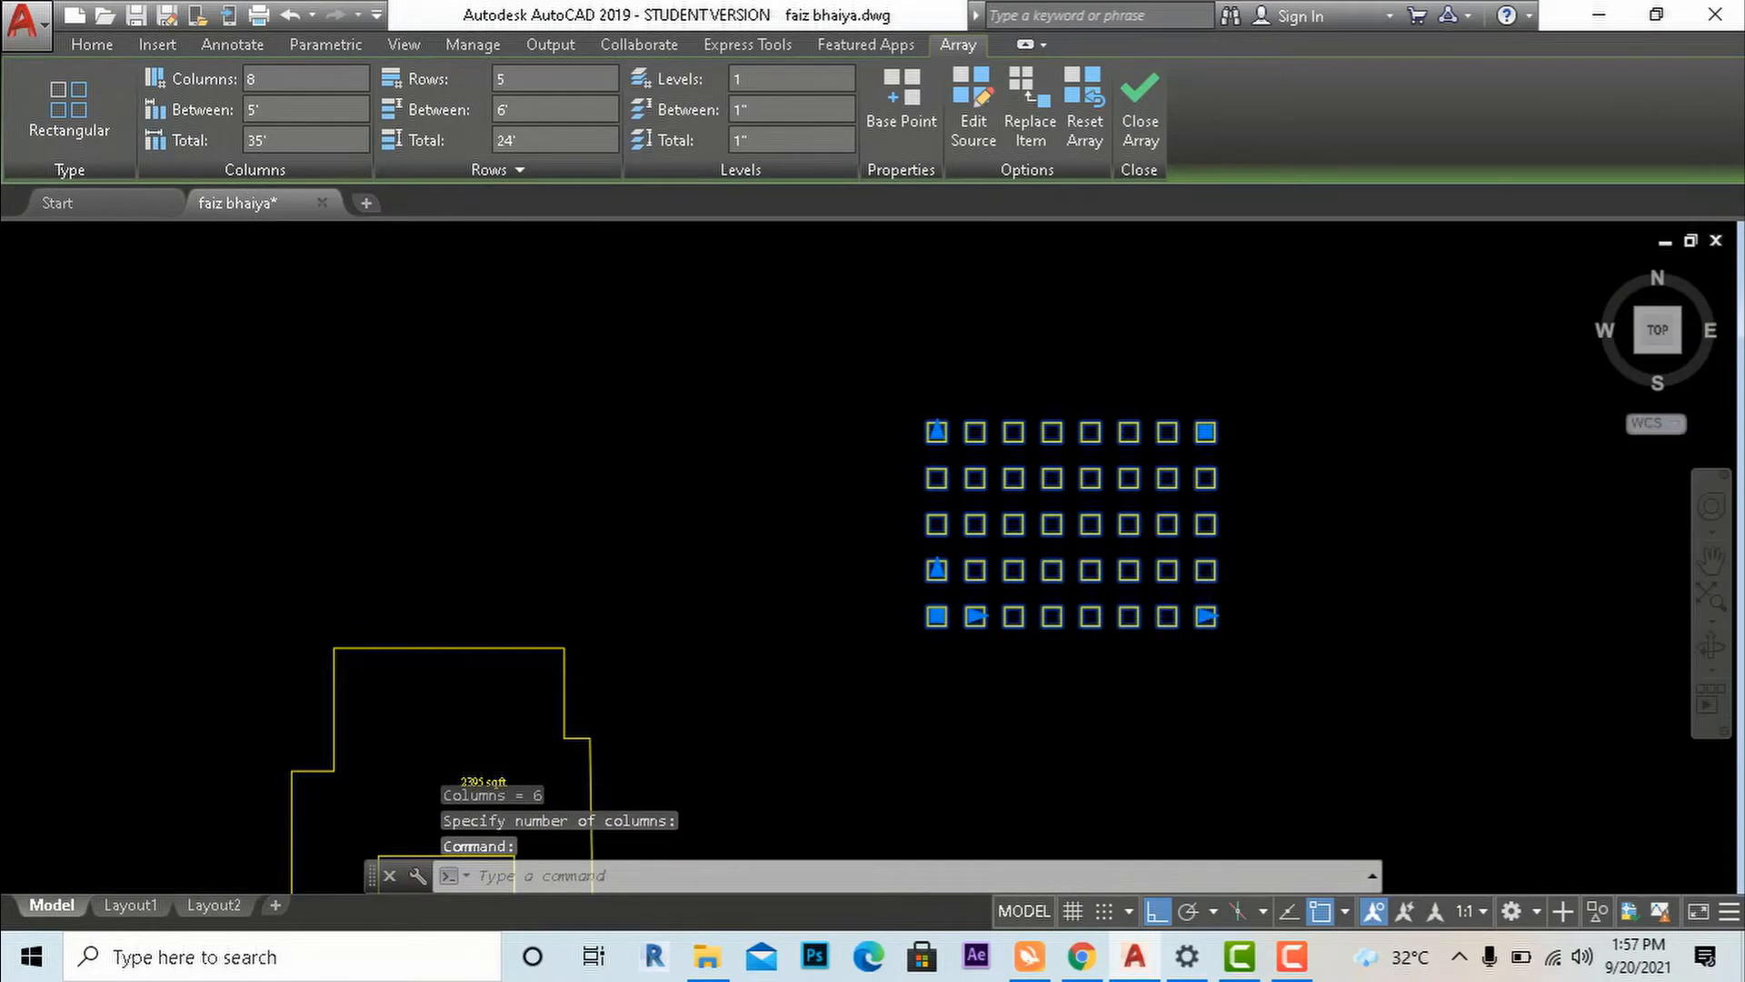
click(1206, 617)
key(Escape)
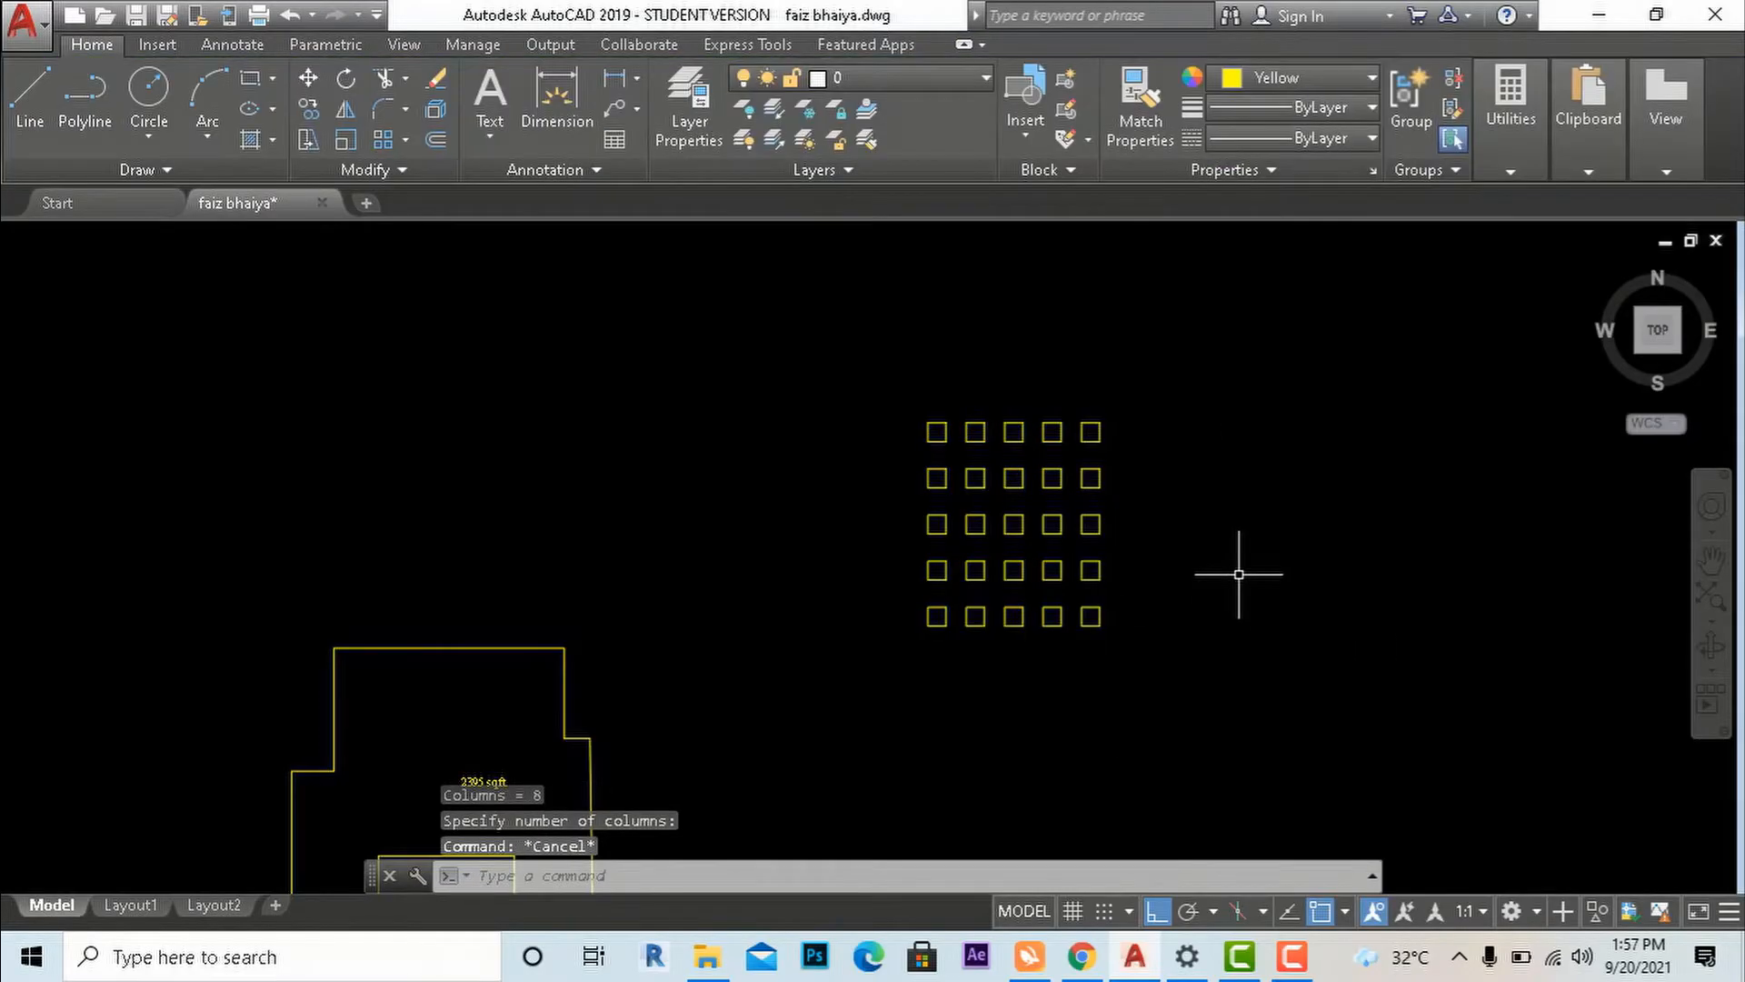
Select the whole rectangular array to view its column, row and spacing settings, and close the array editor.
click(1174, 678)
click(824, 498)
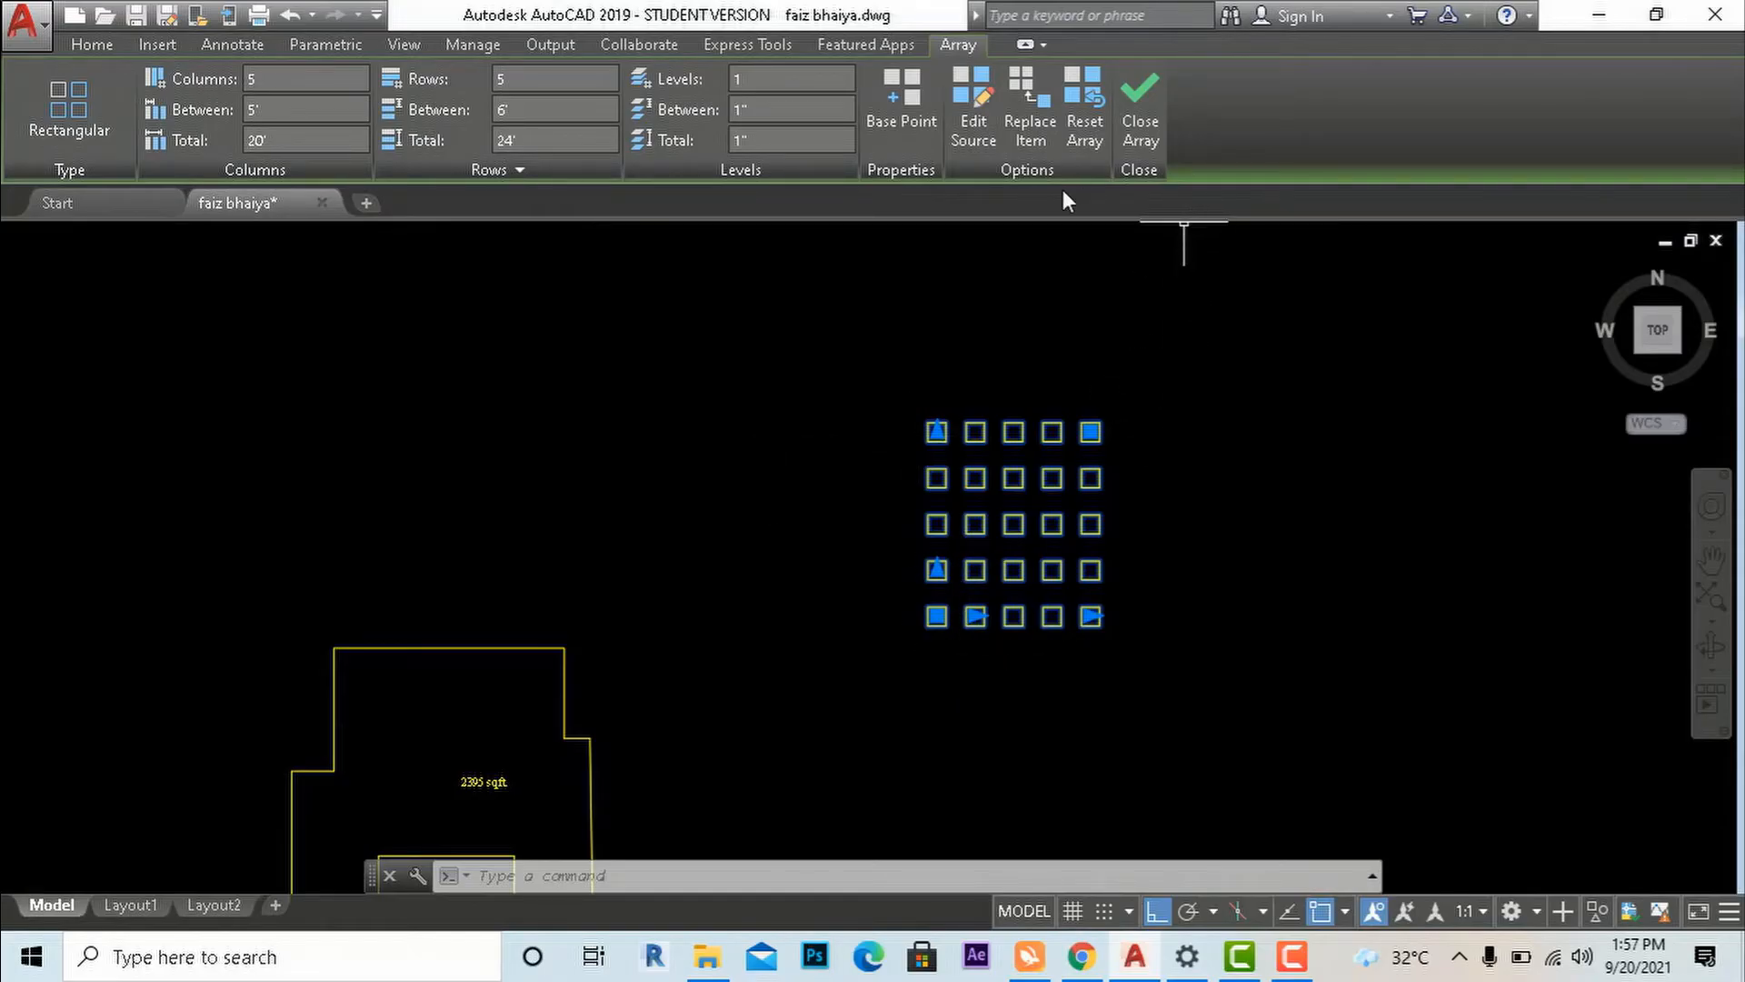
click(1138, 130)
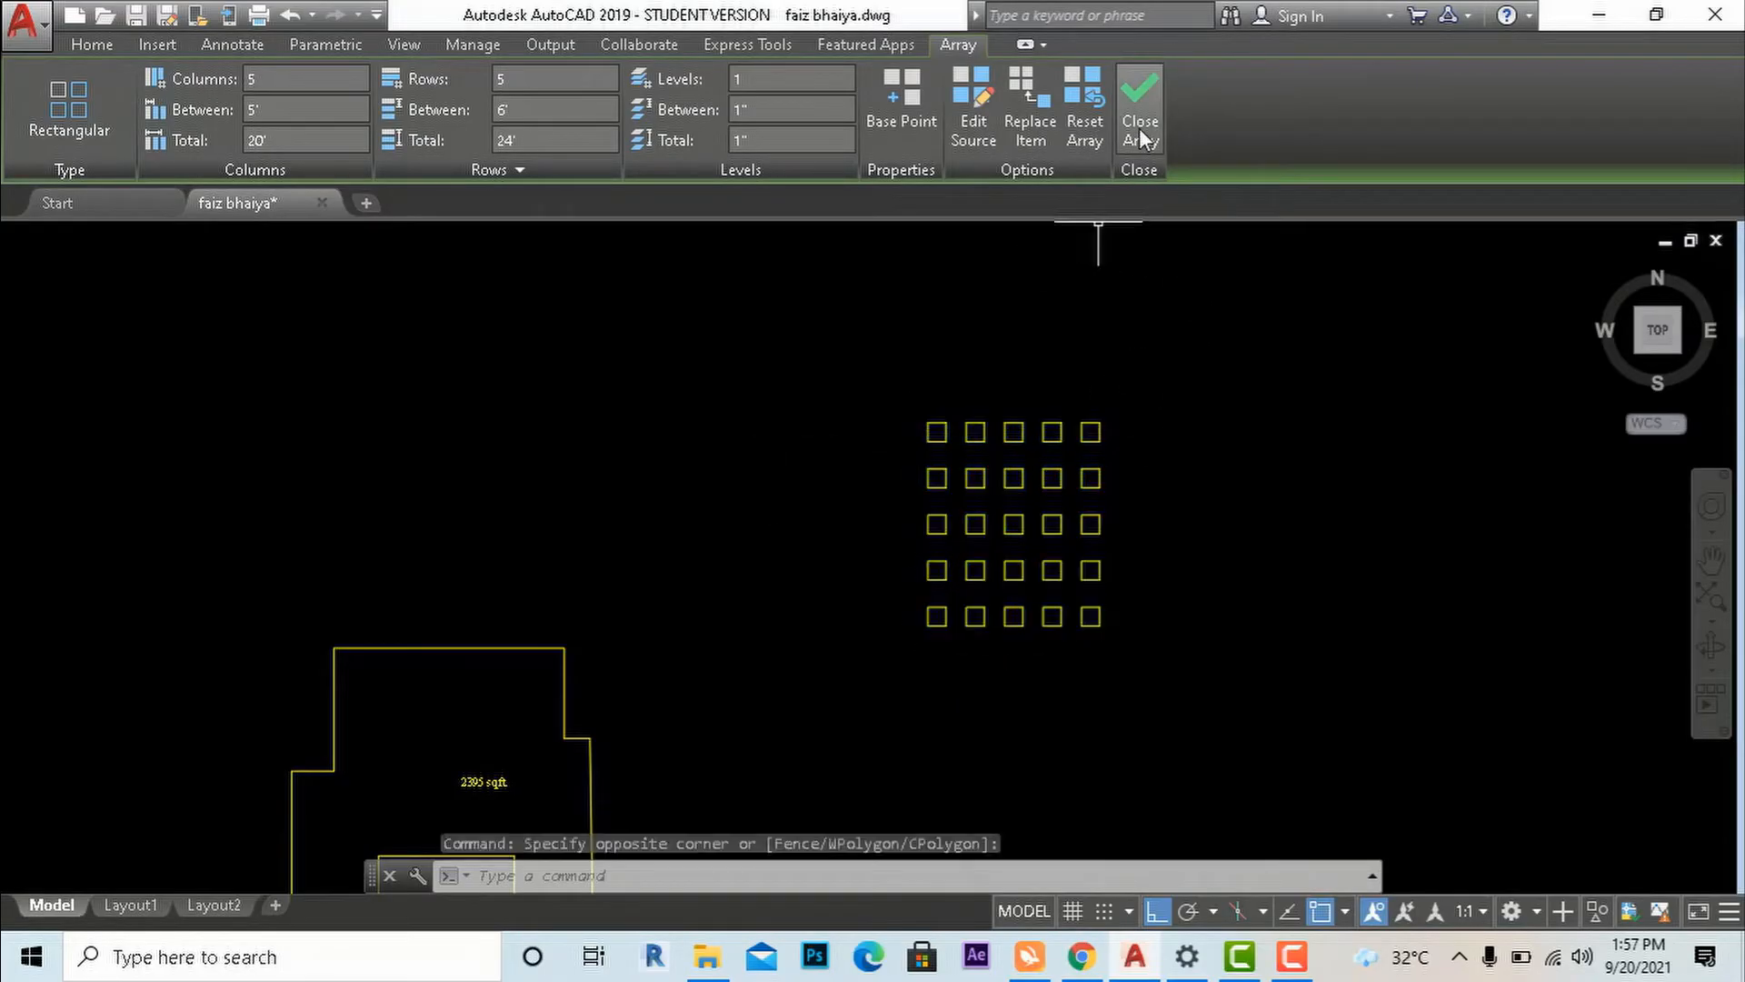
Look through the available array types, including Path Array, without choosing one.
scroll(993, 474, down, 2)
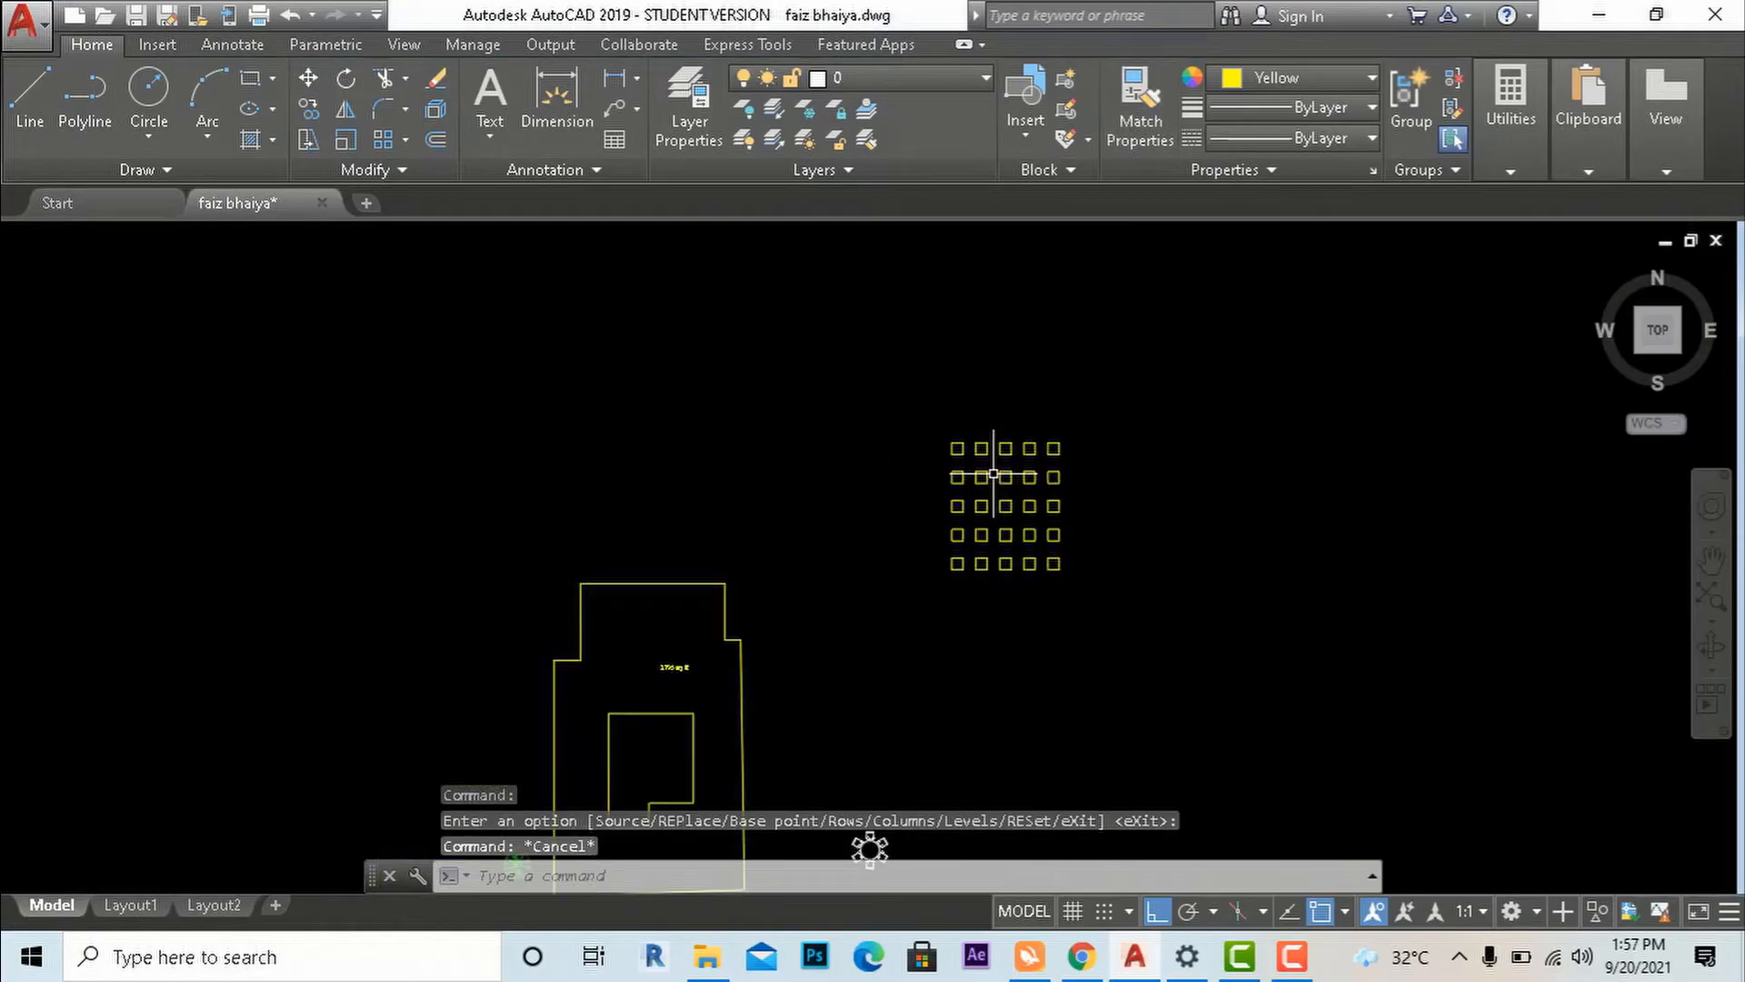
click(405, 142)
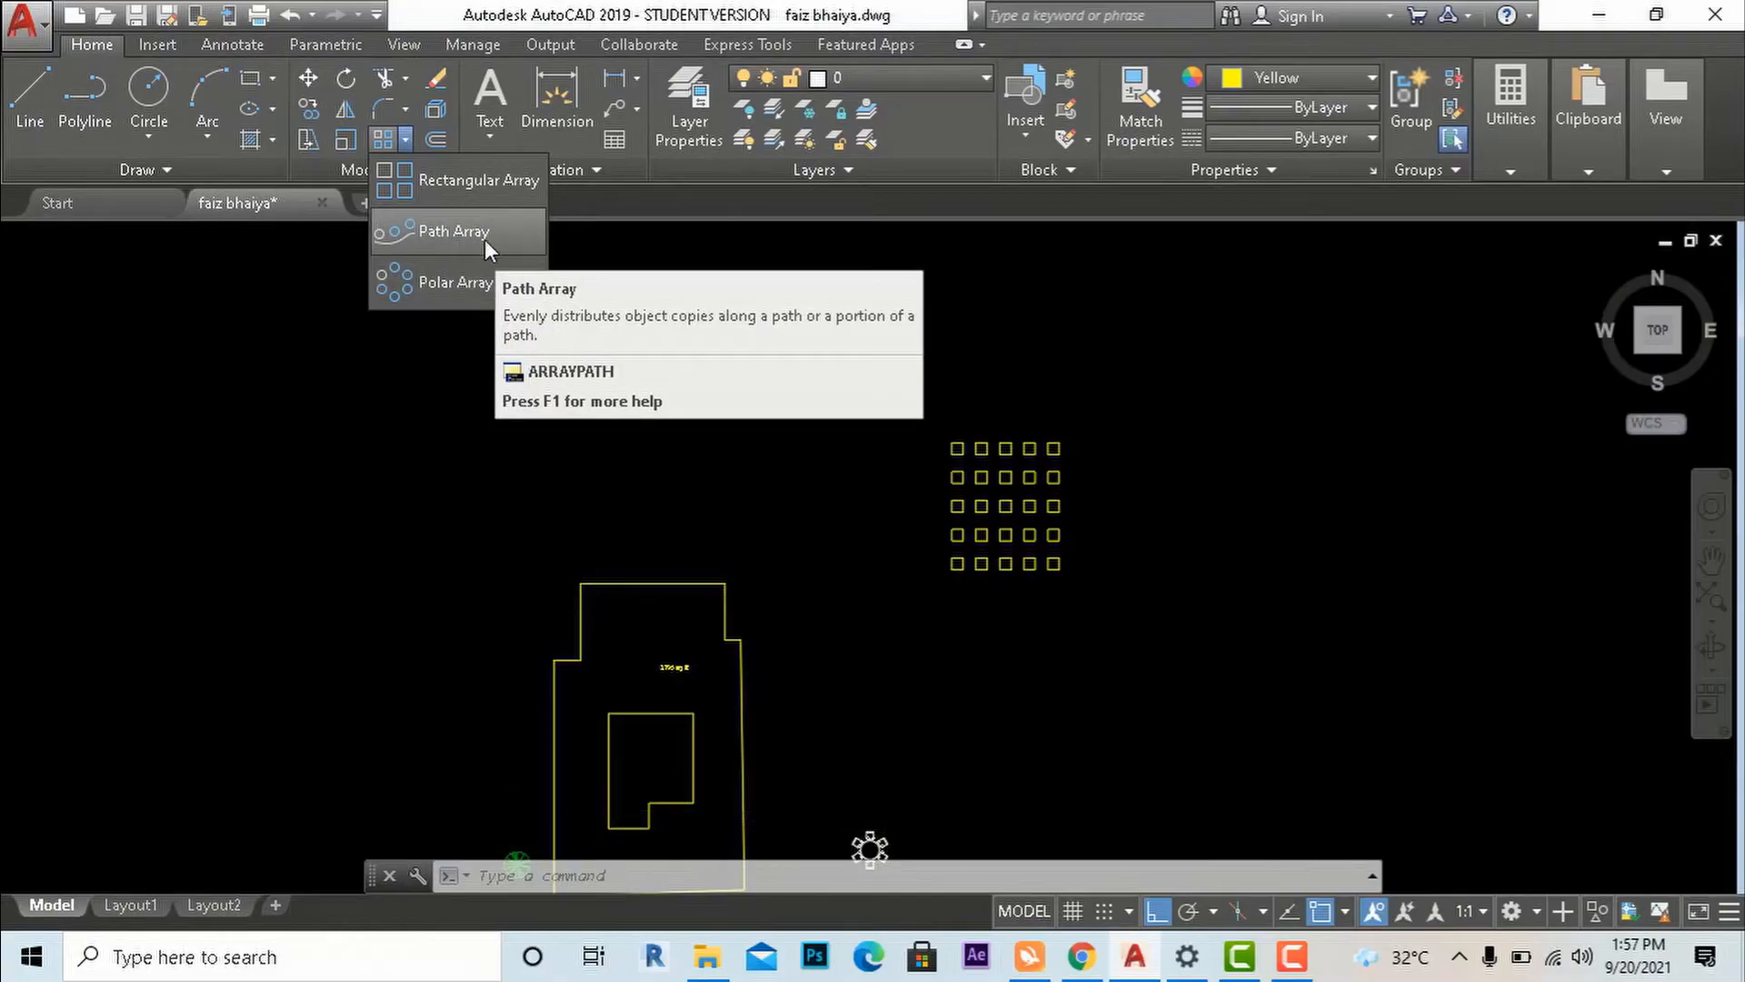
click(735, 370)
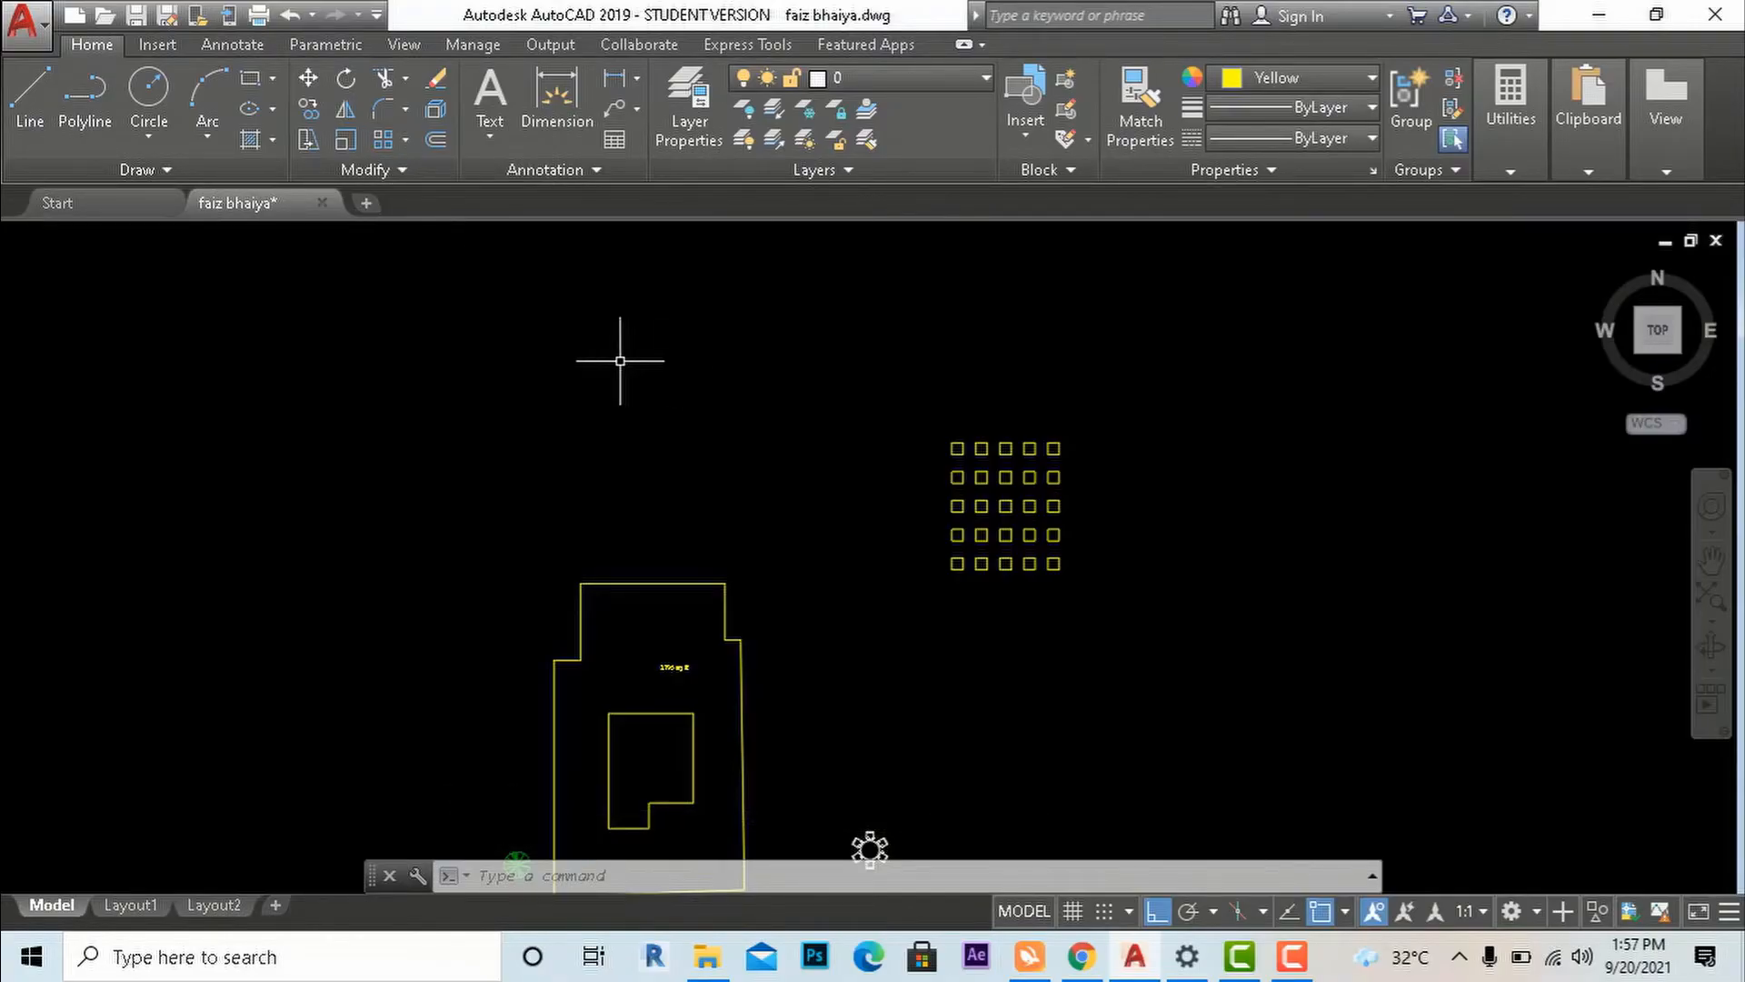
scroll(1046, 418, down, 4)
scroll(905, 630, up, 4)
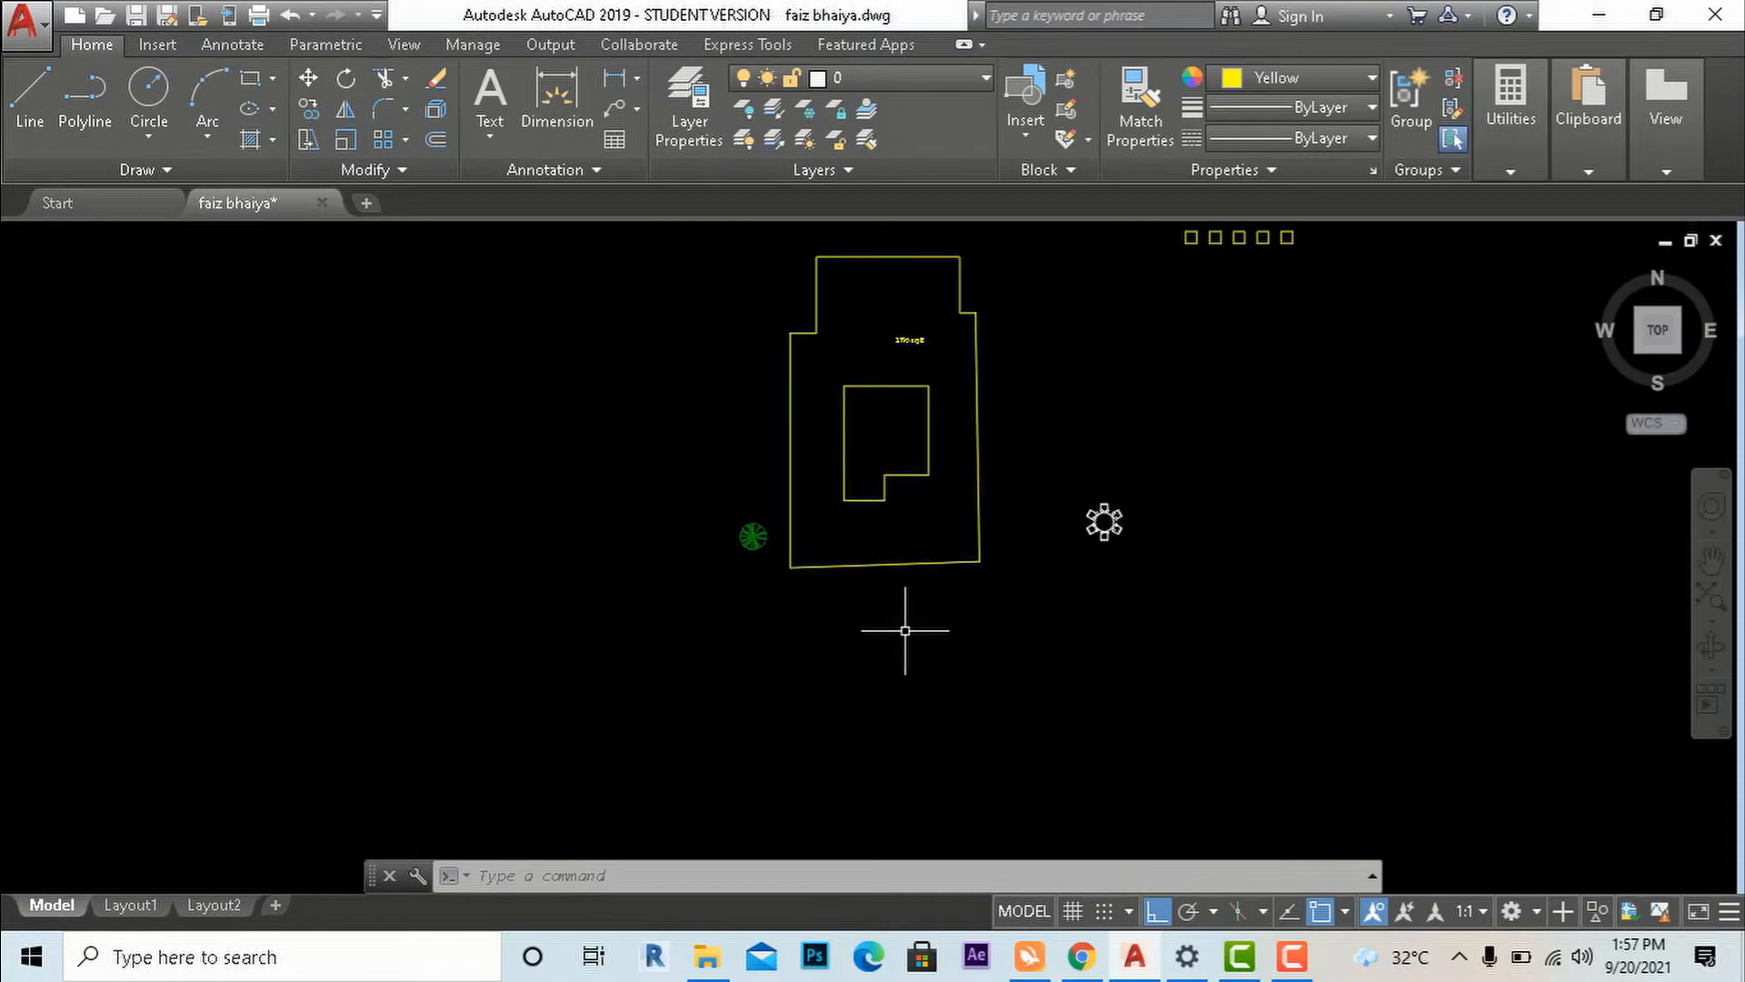
scroll(786, 544, up, 4)
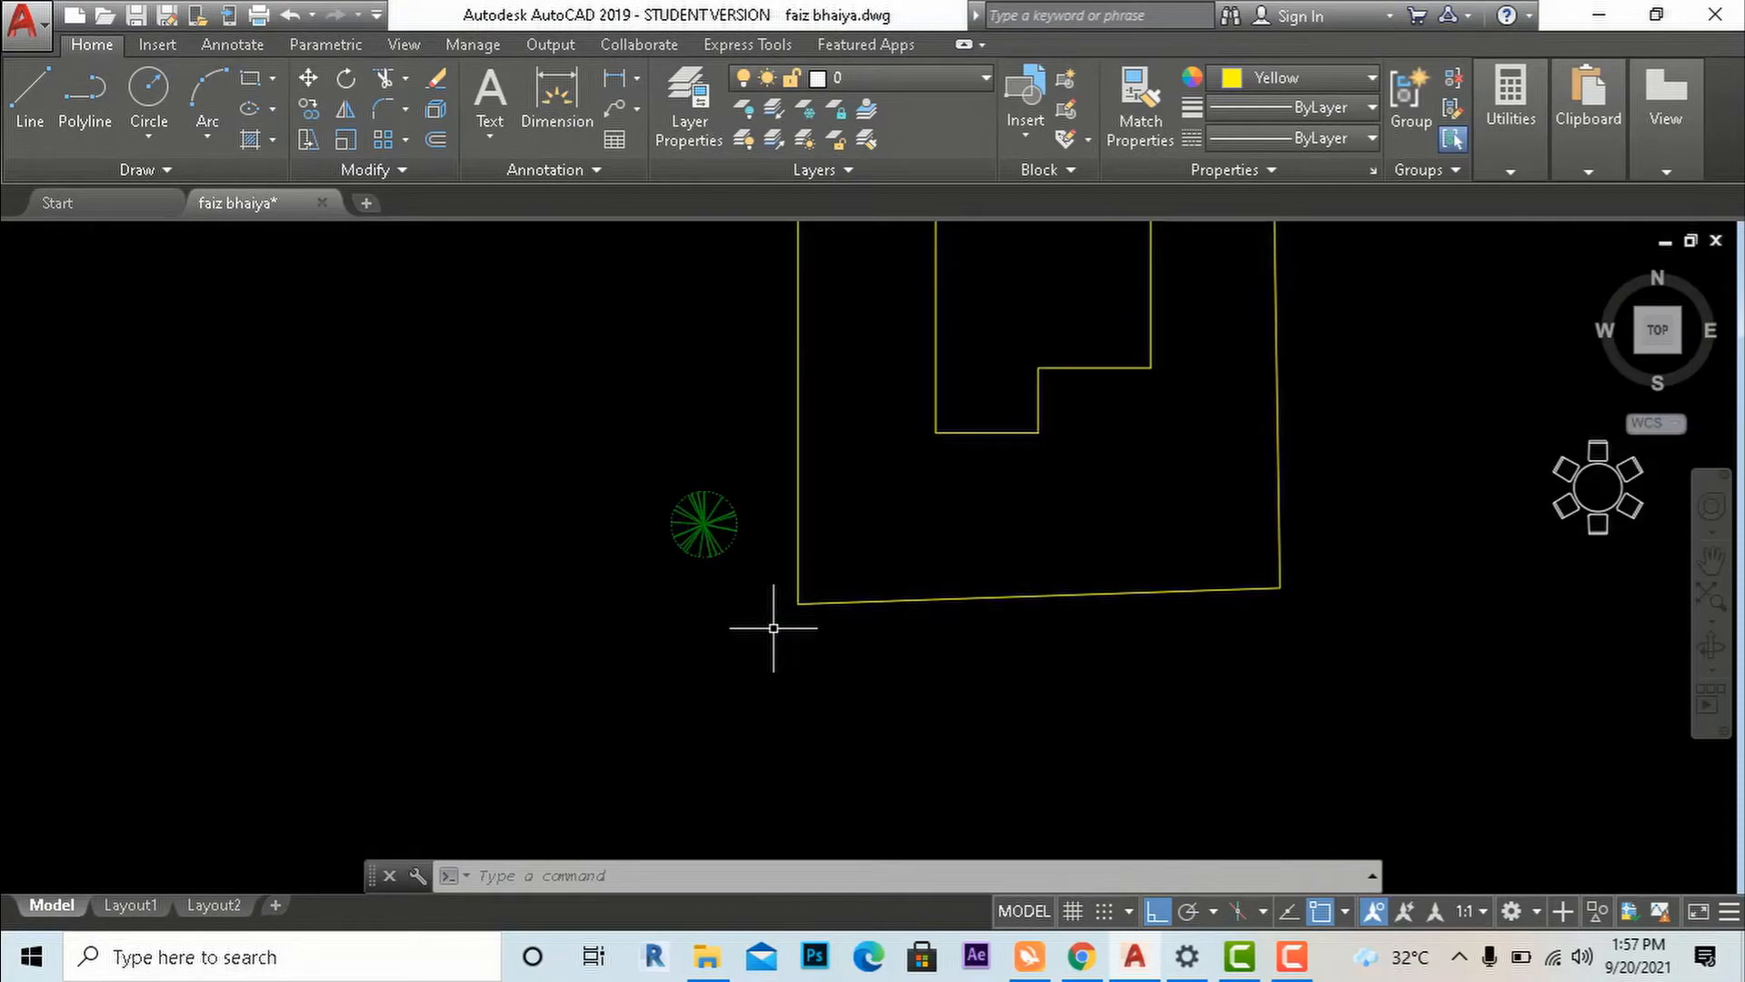
text(ar)
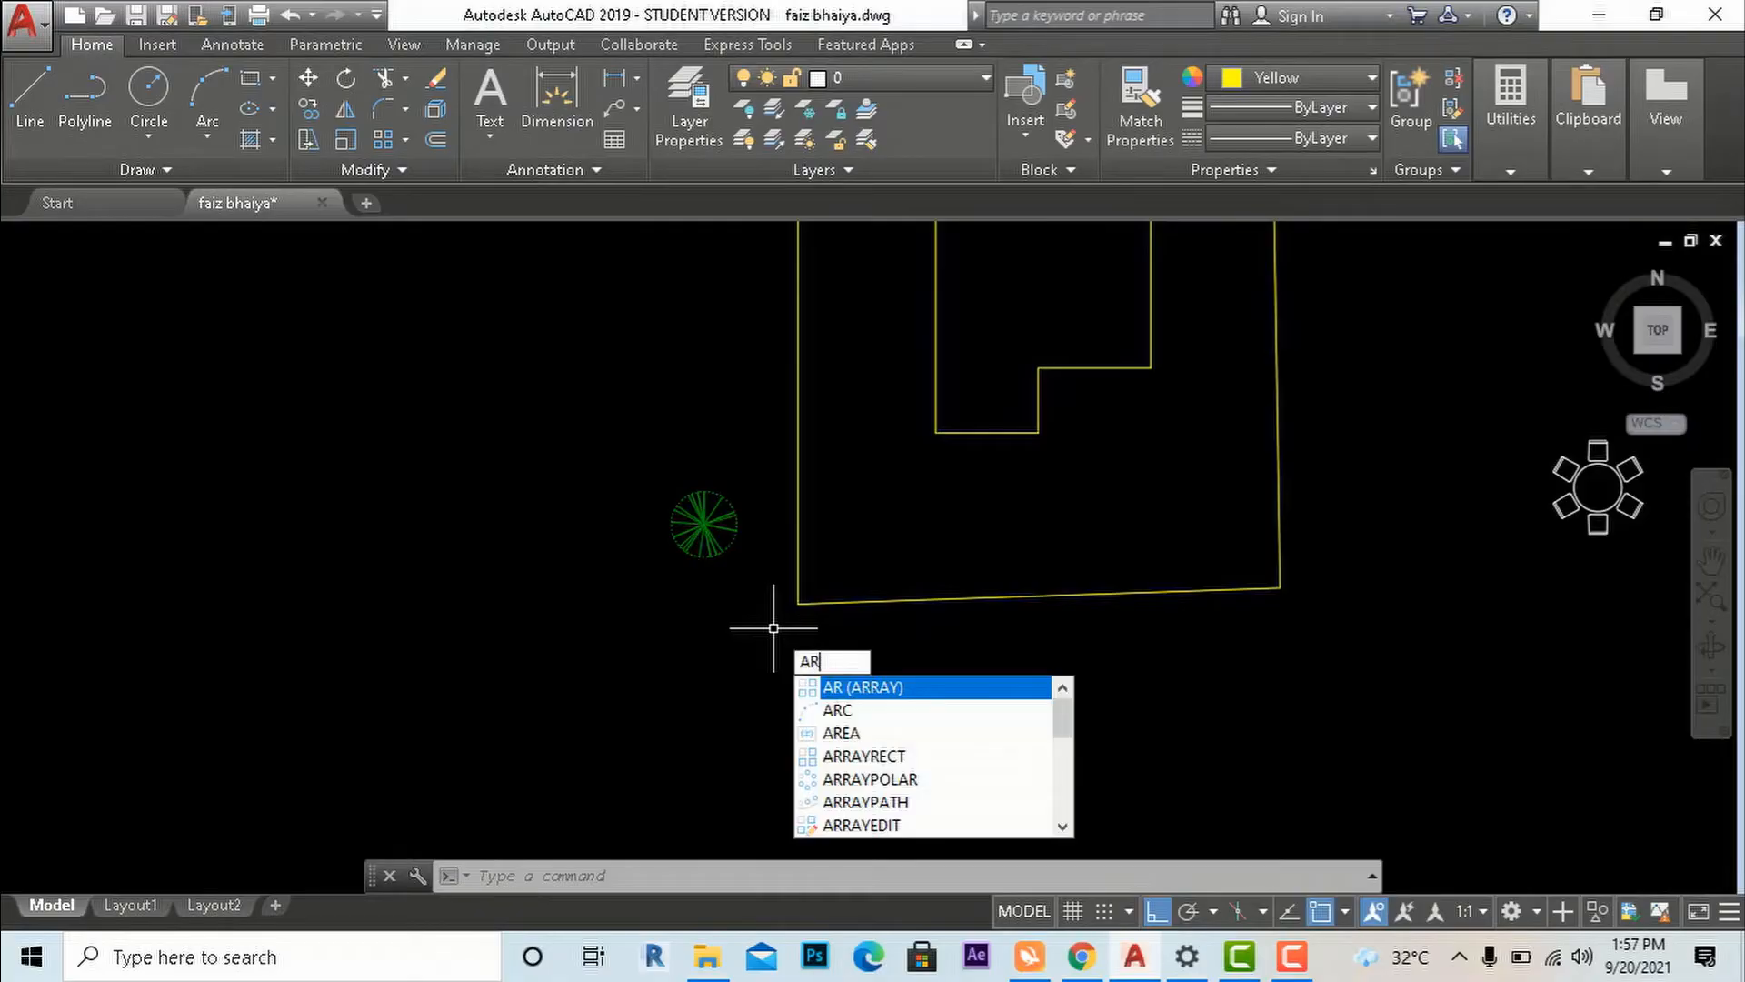
click(856, 689)
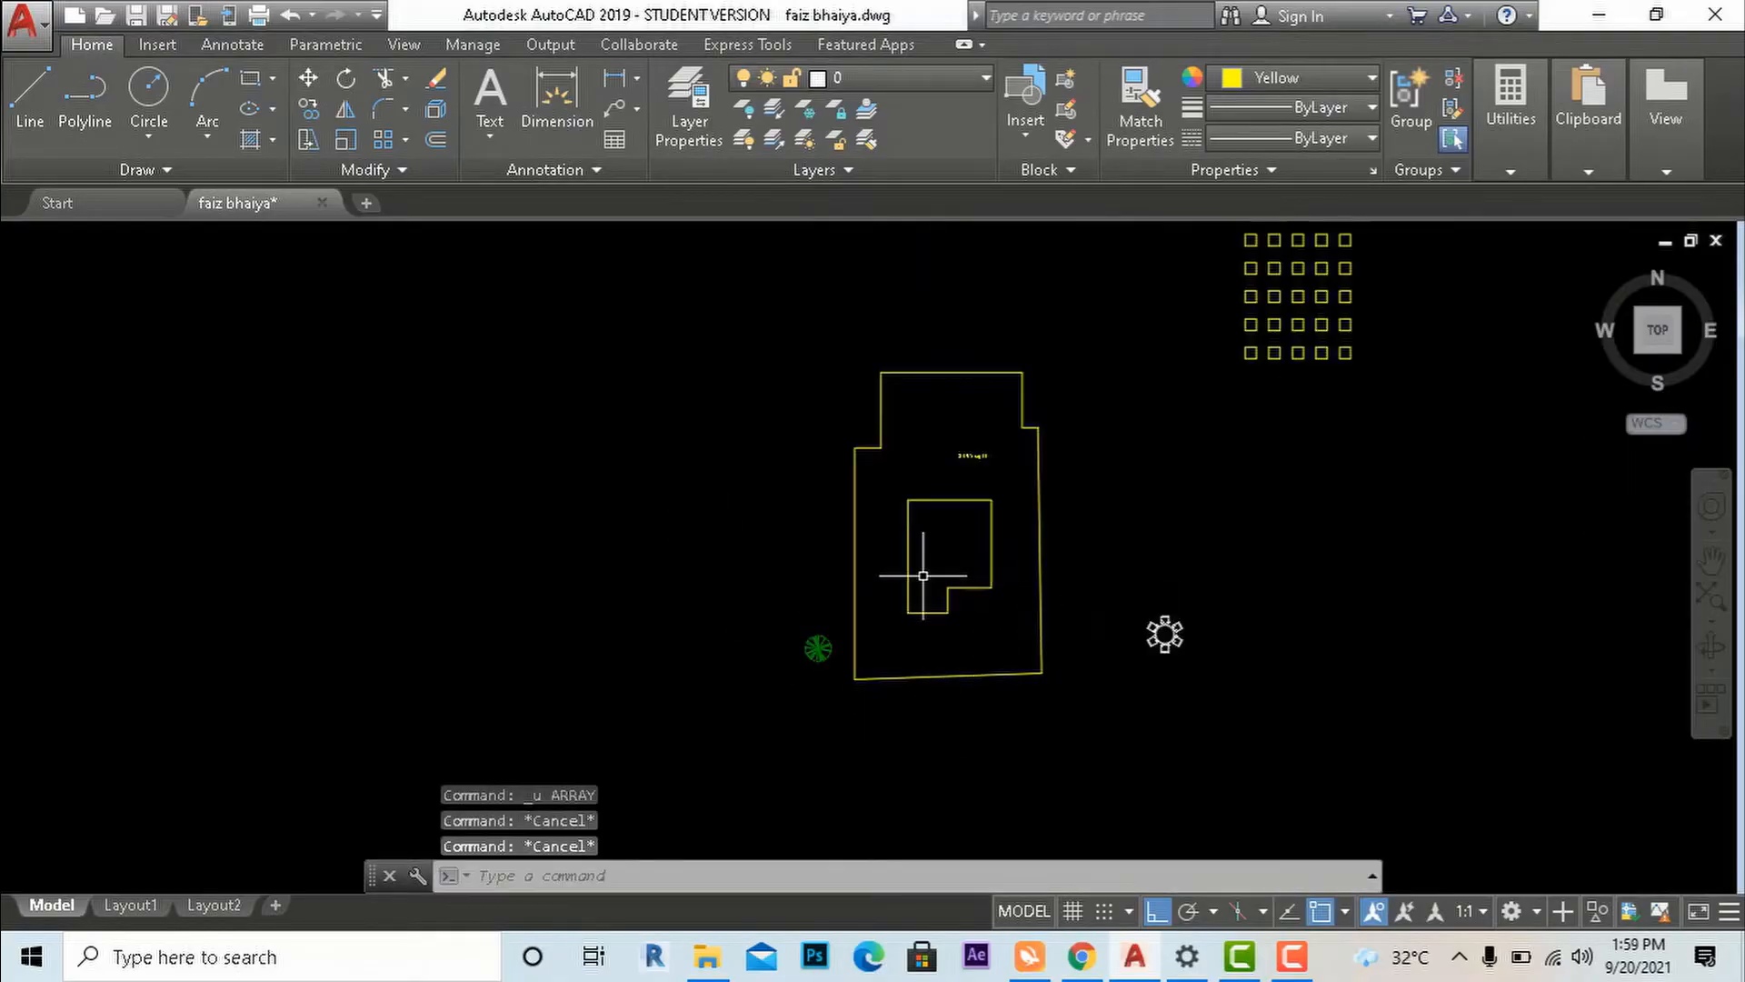
Draw a curved spline with Ortho off, from inside the plot's lower-left corner up to just past its top edge.
scroll(922, 577, up, 2)
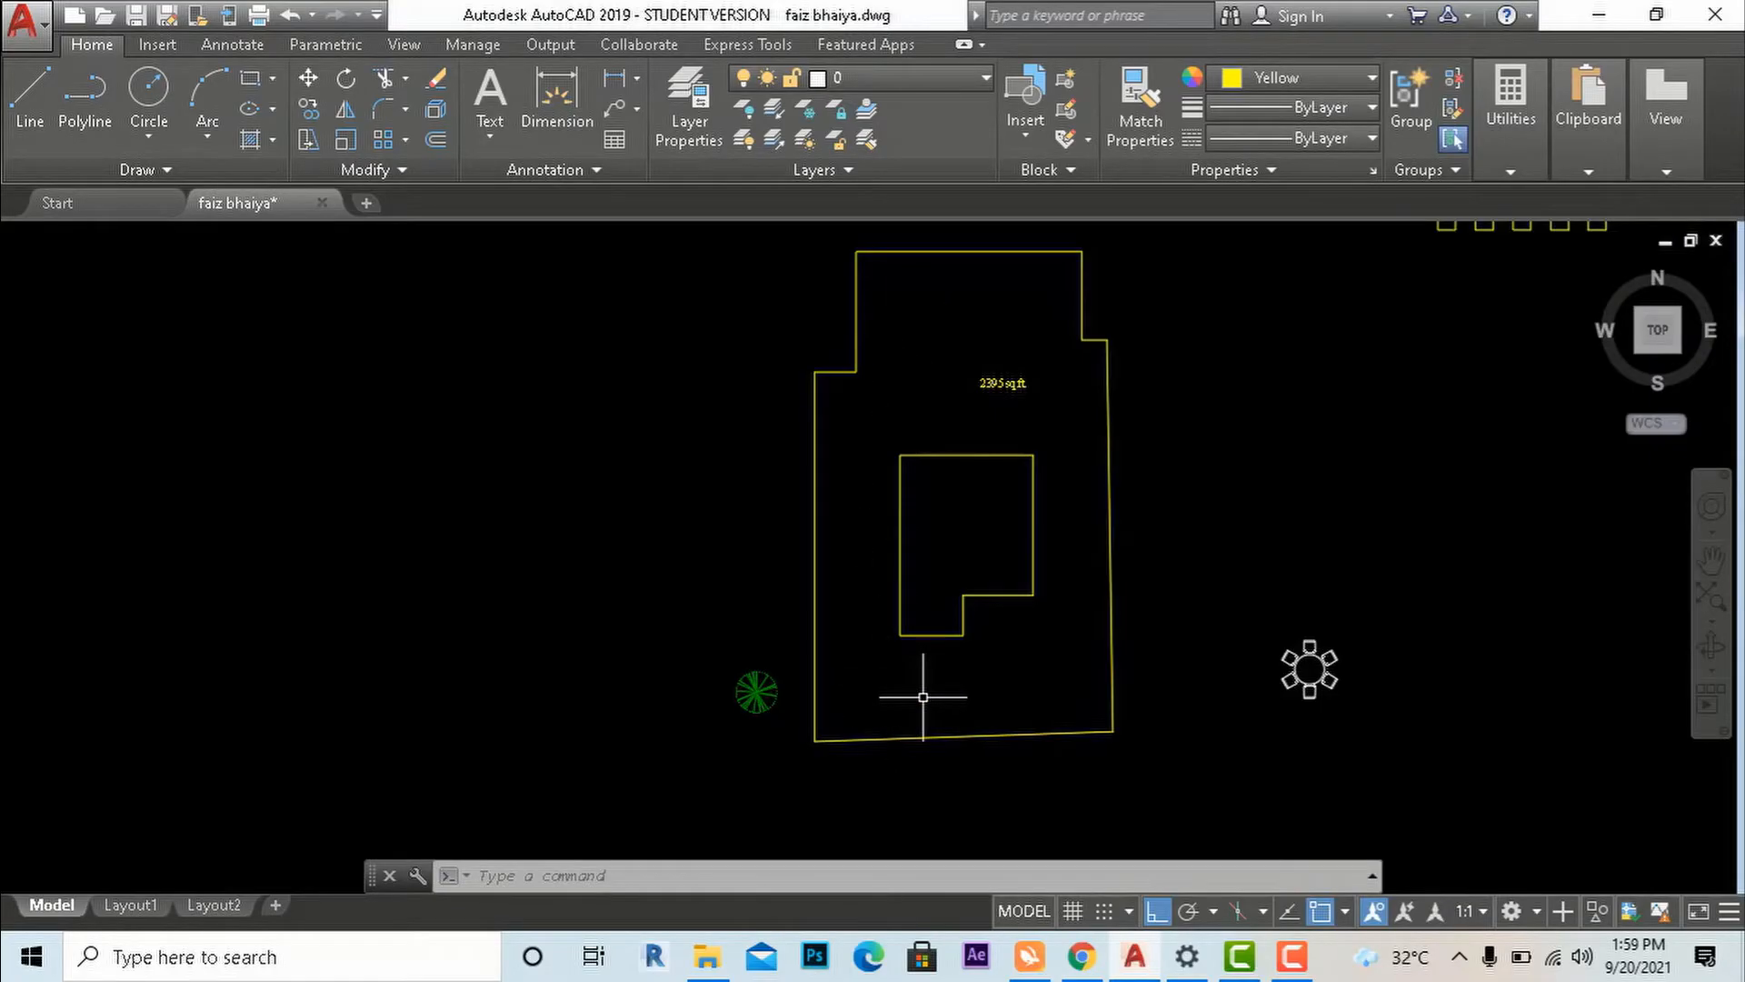
text(SPLINE Ent)
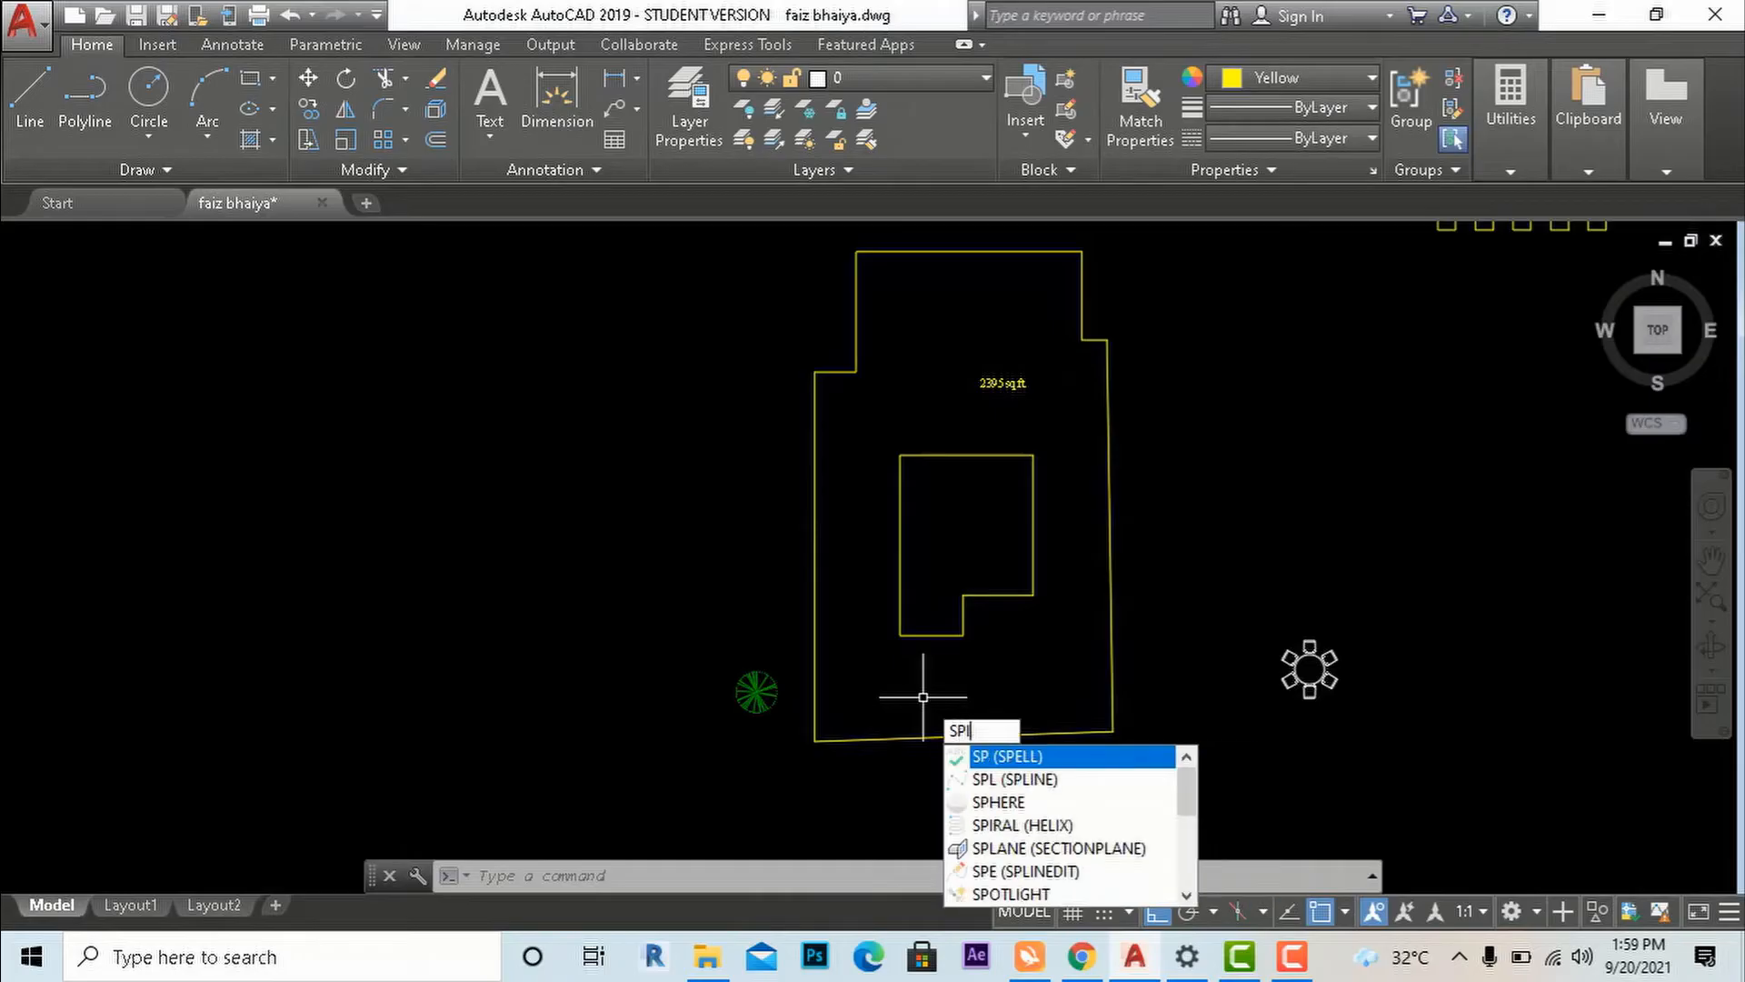
text(e)
key(Return)
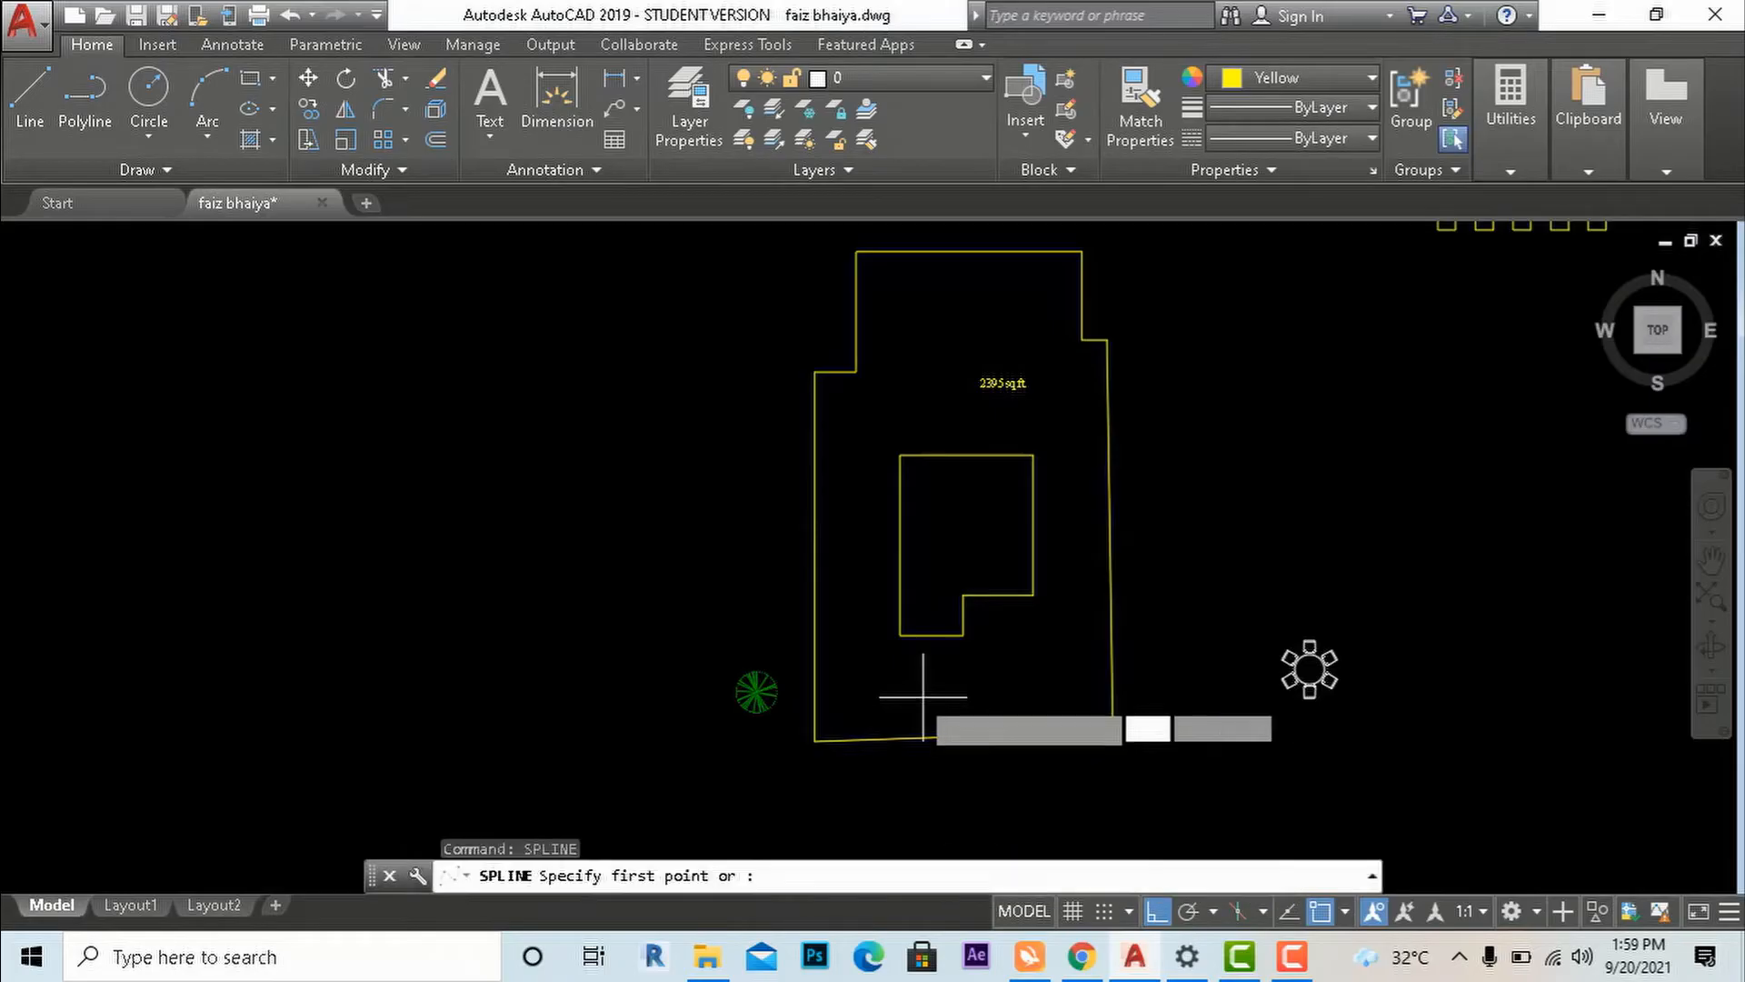
click(847, 708)
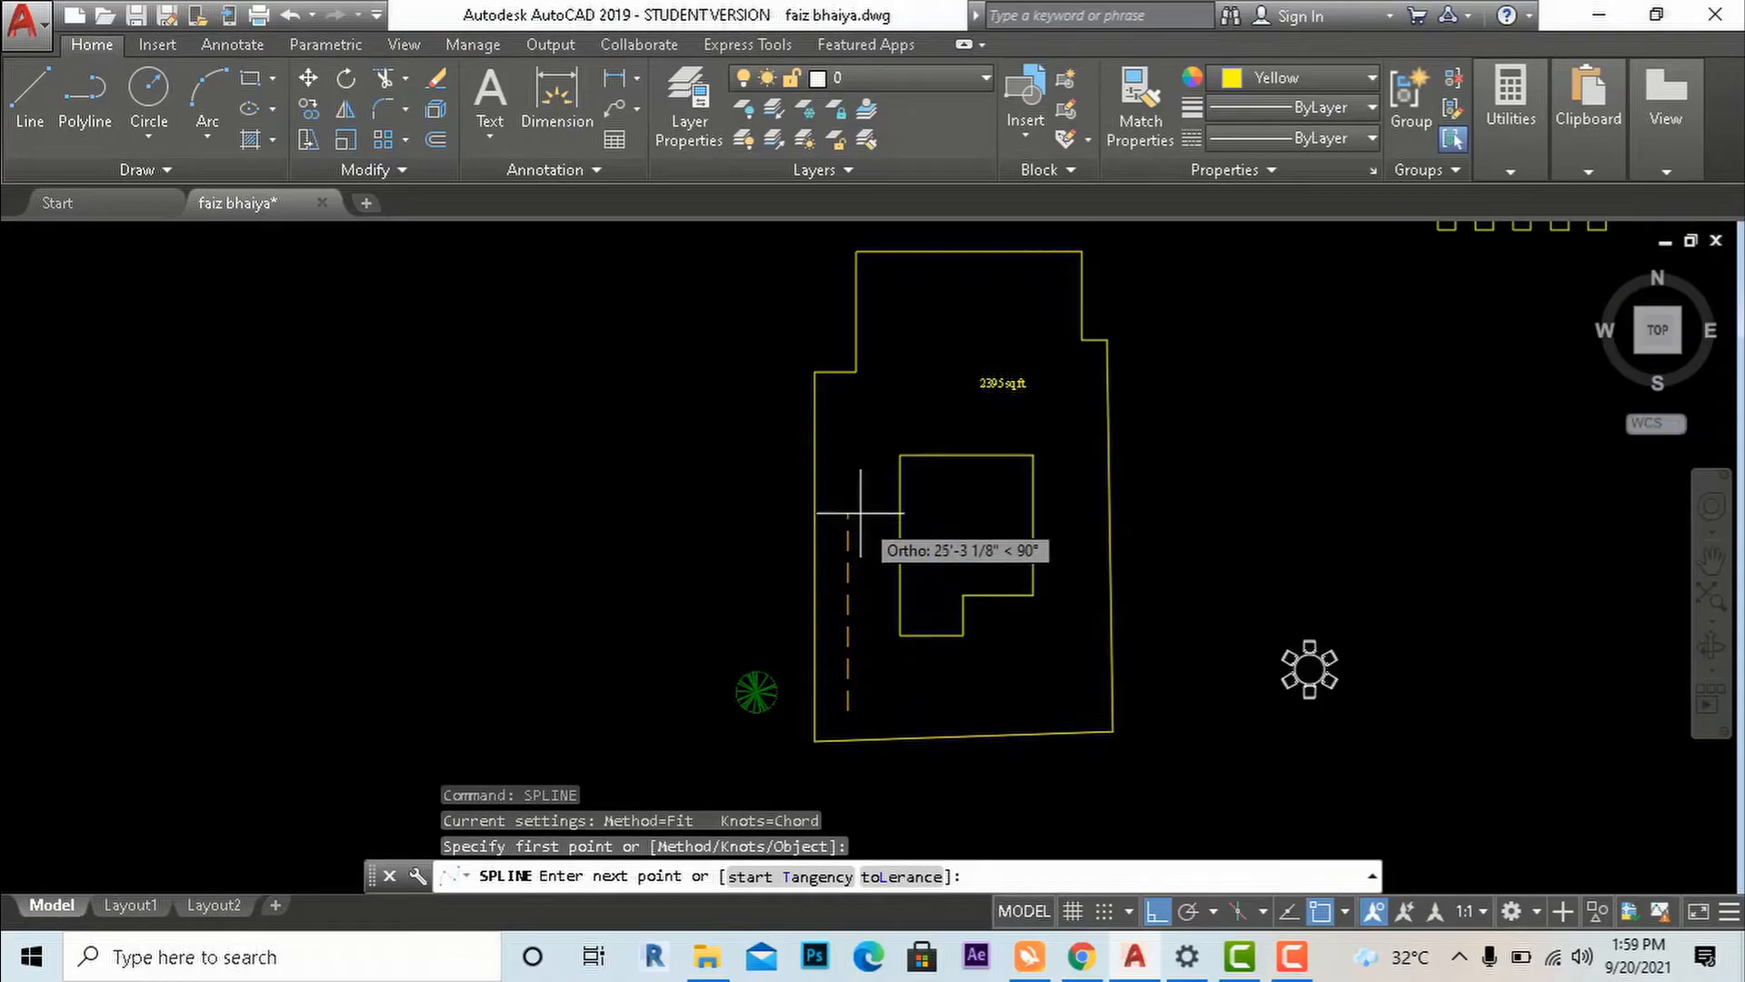
click(1157, 912)
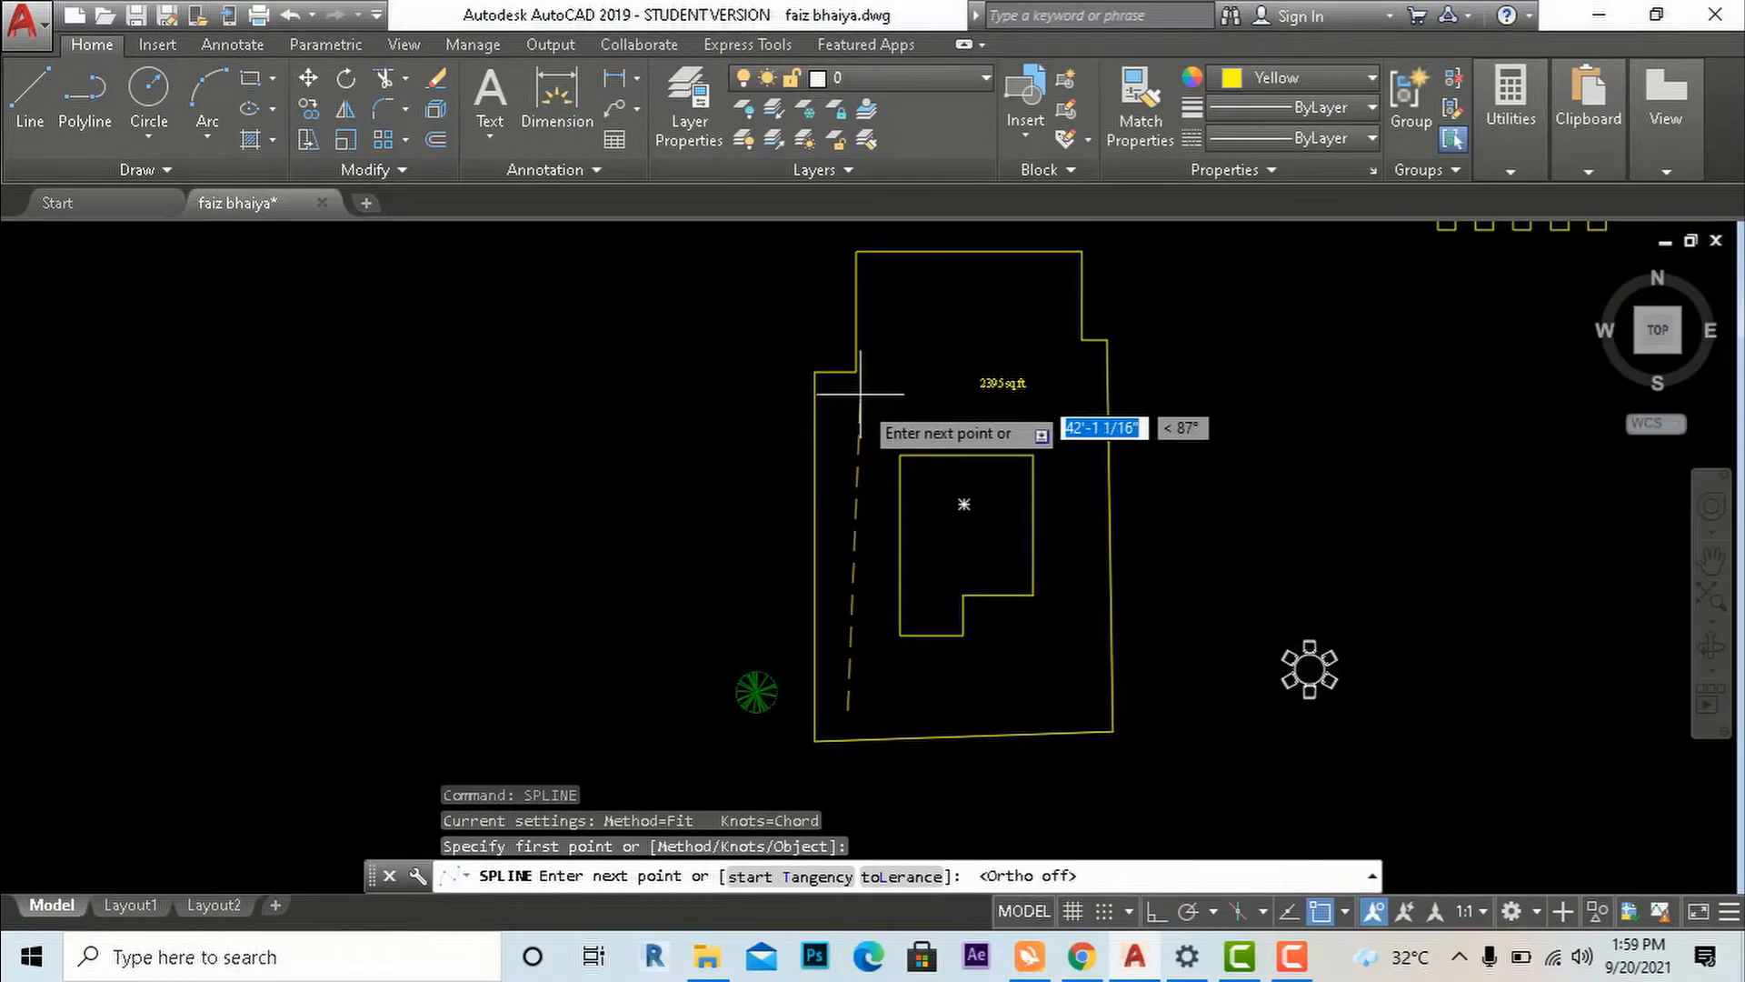
click(847, 449)
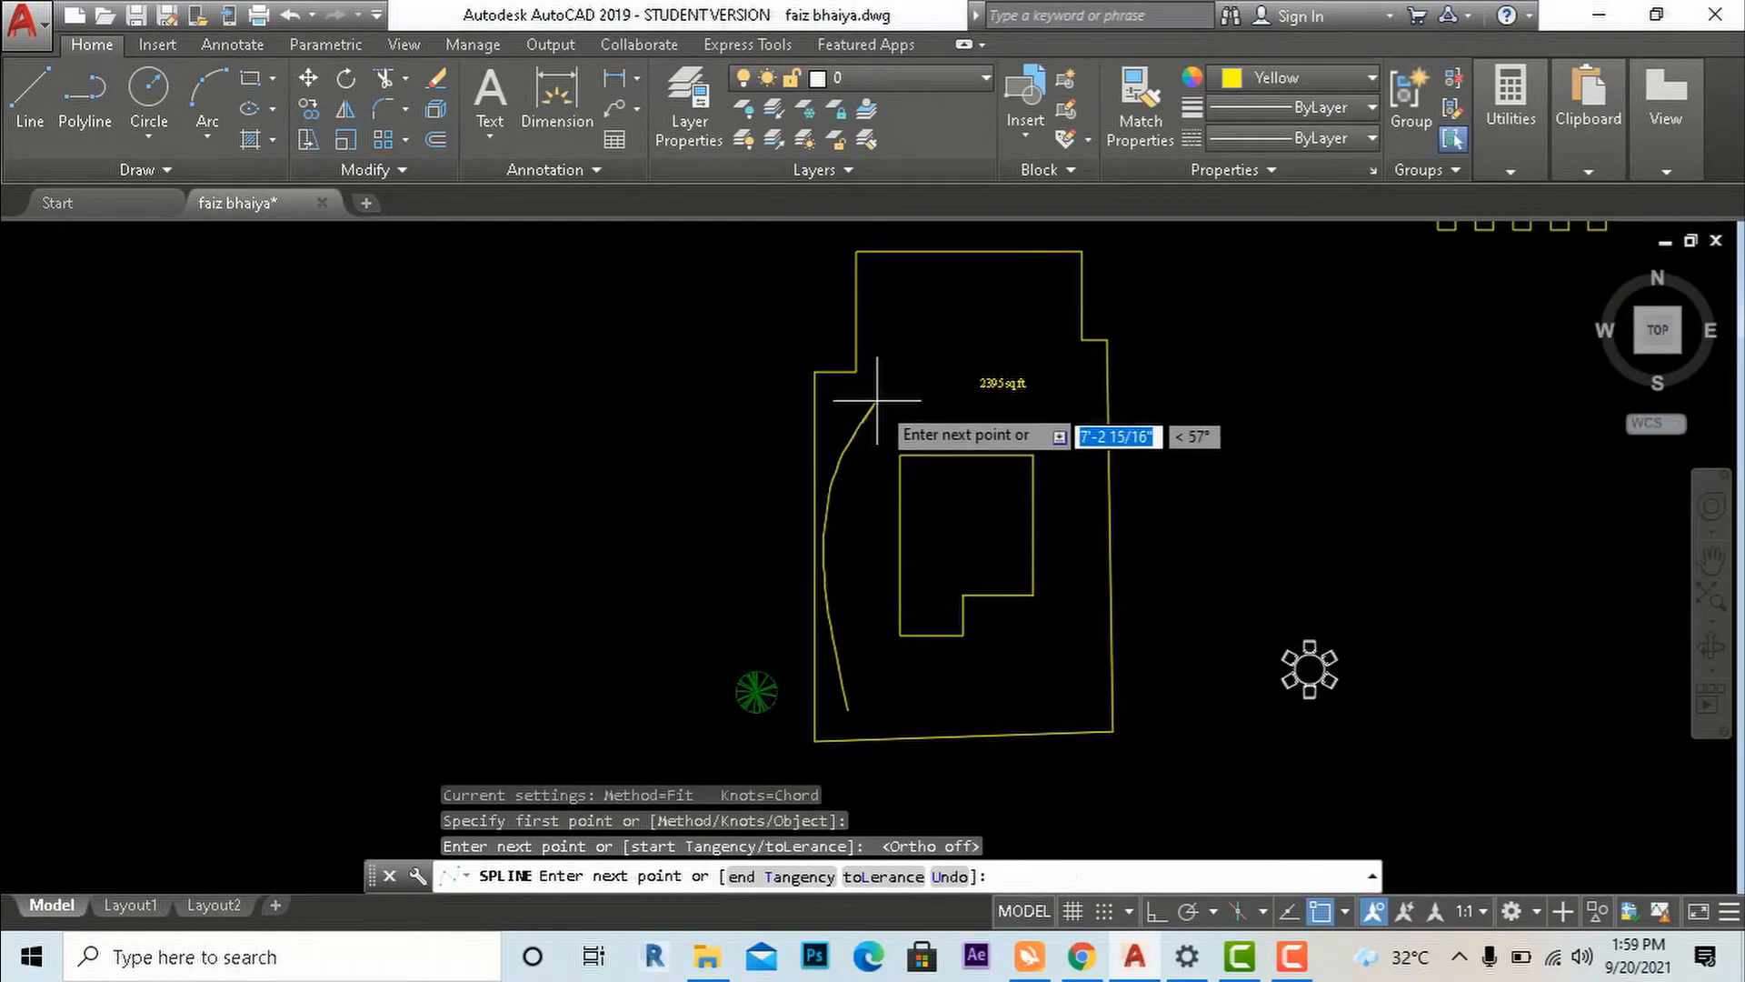
click(913, 357)
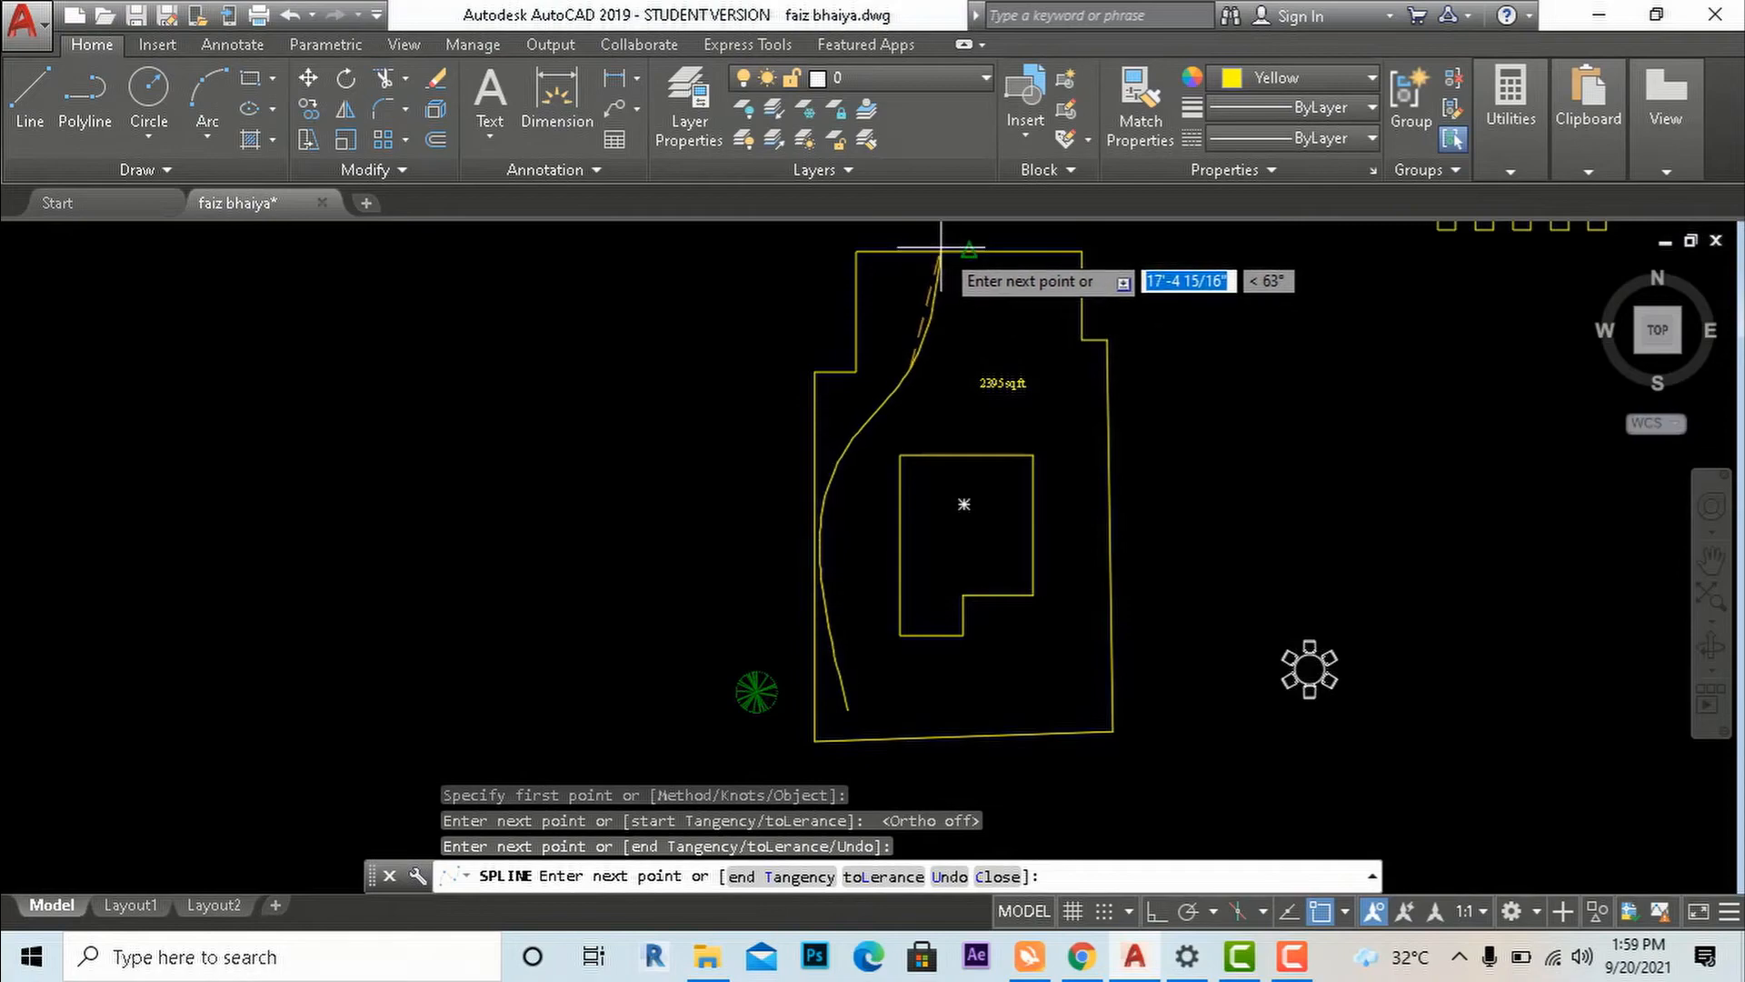
scroll(952, 281, up, 6)
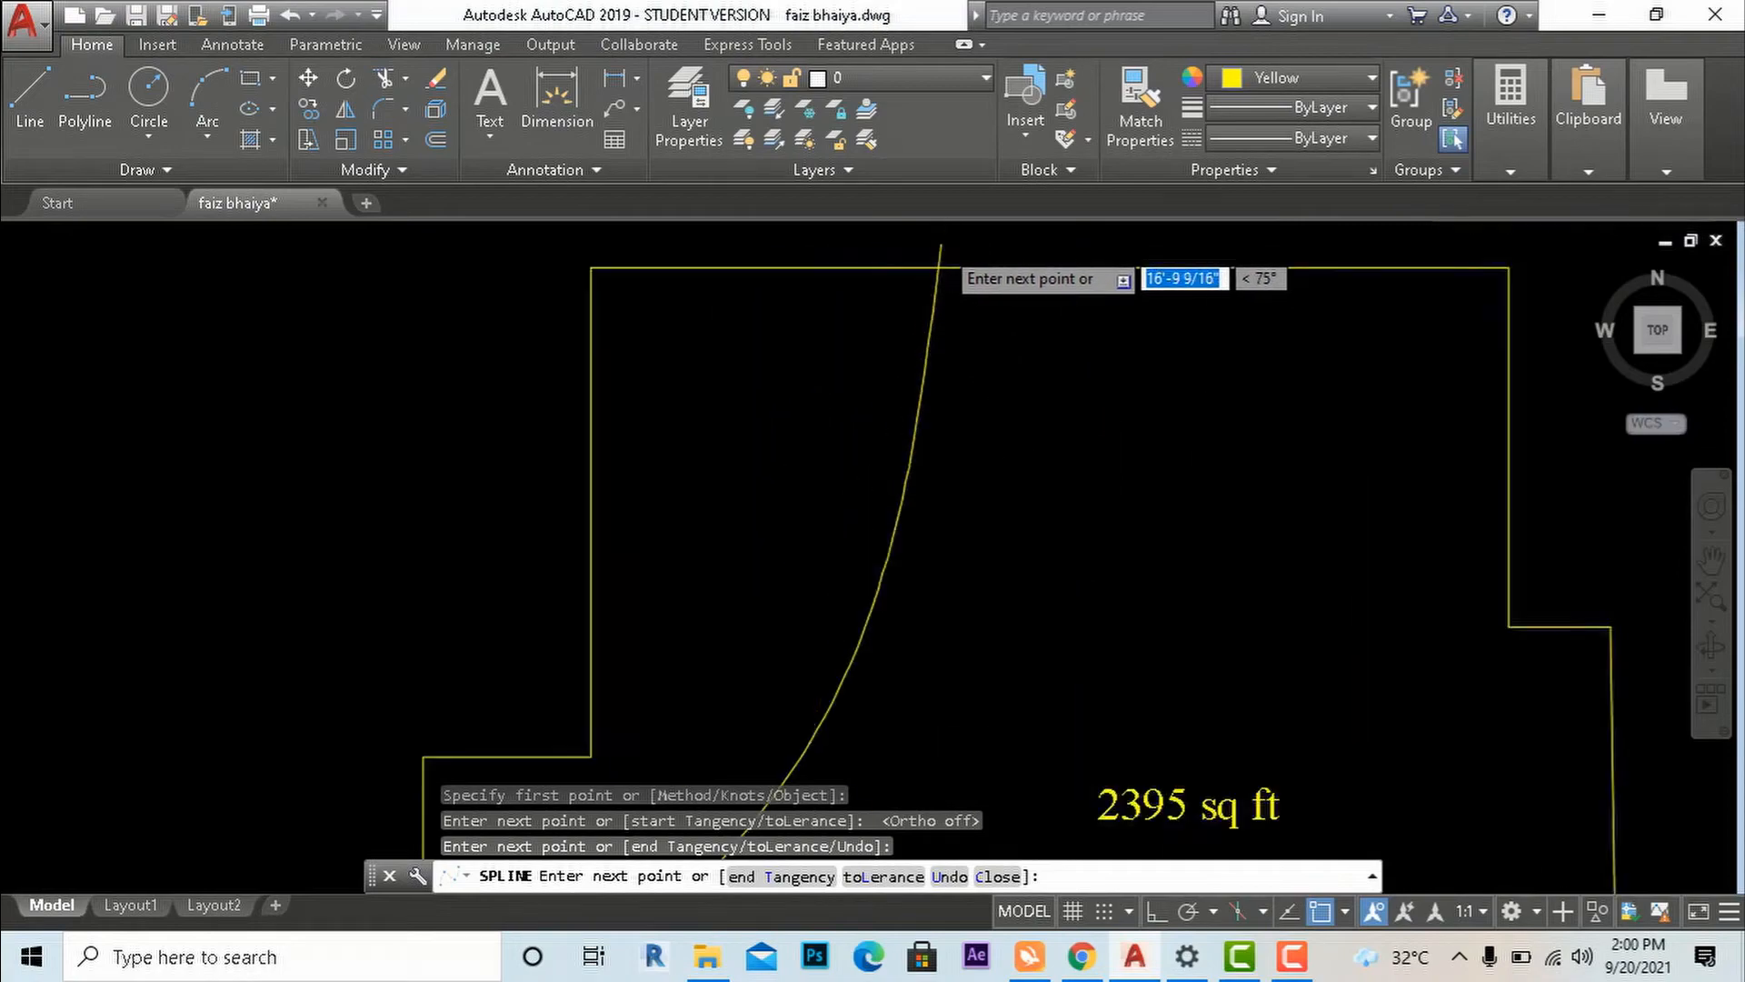
click(935, 250)
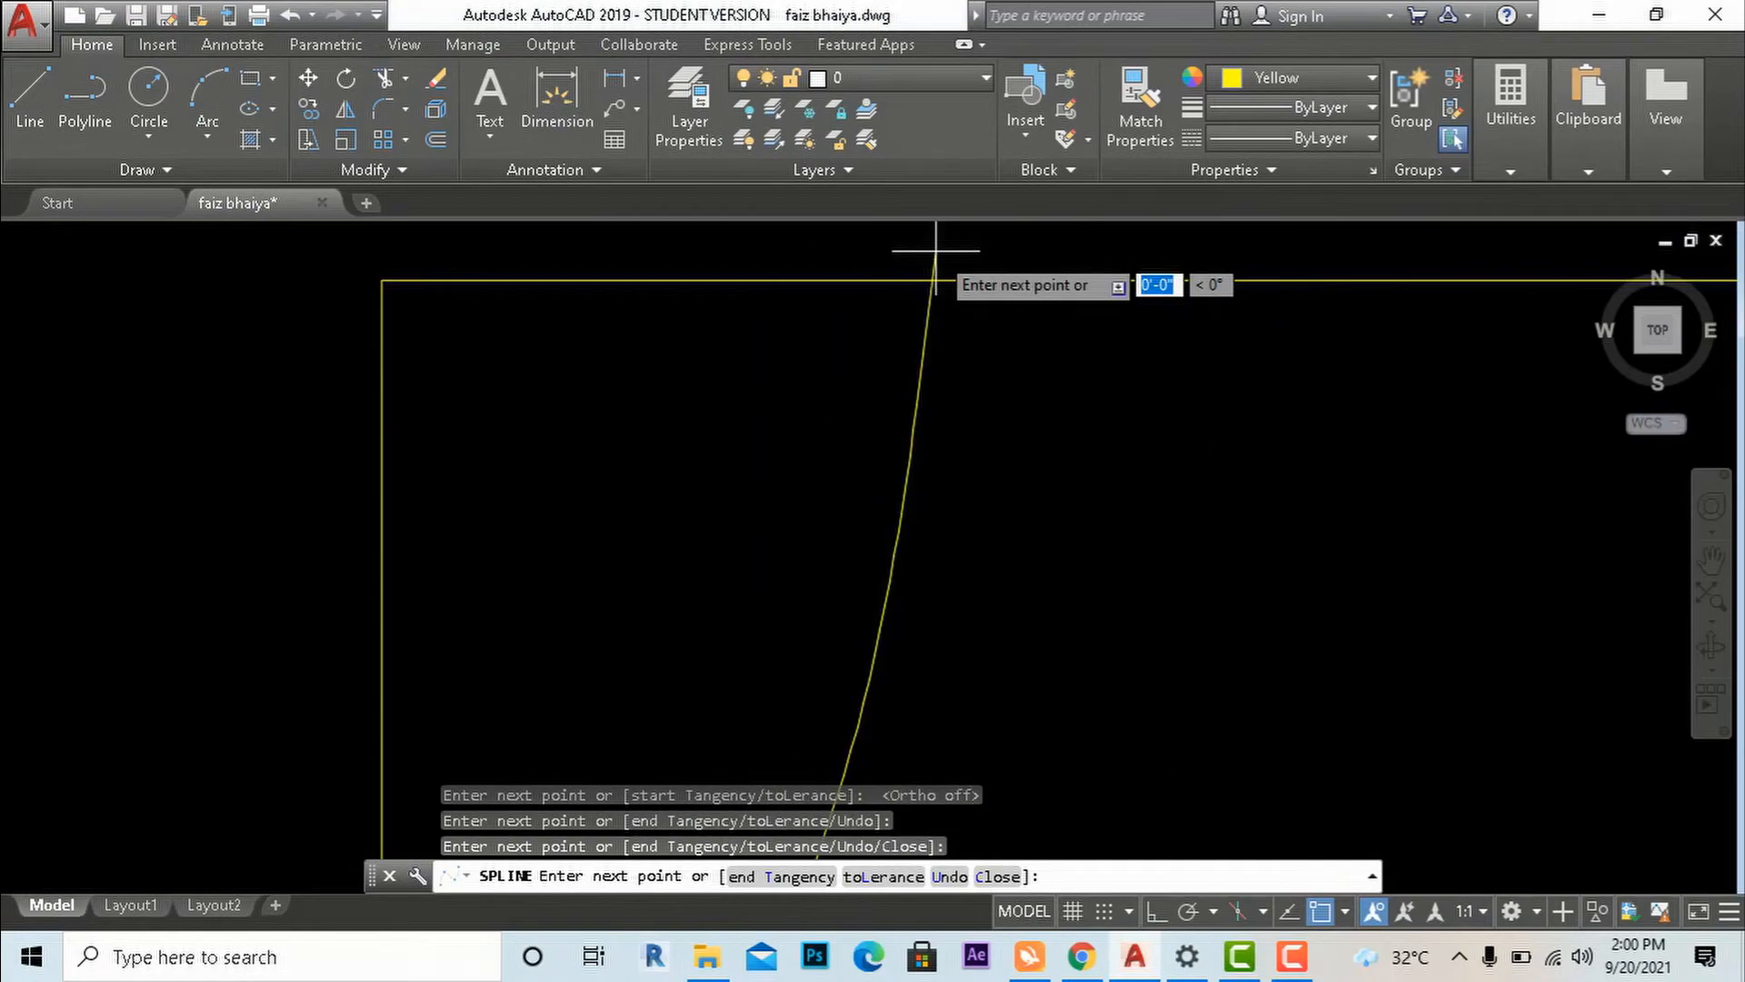
key(Return)
scroll(1000, 280, down, 6)
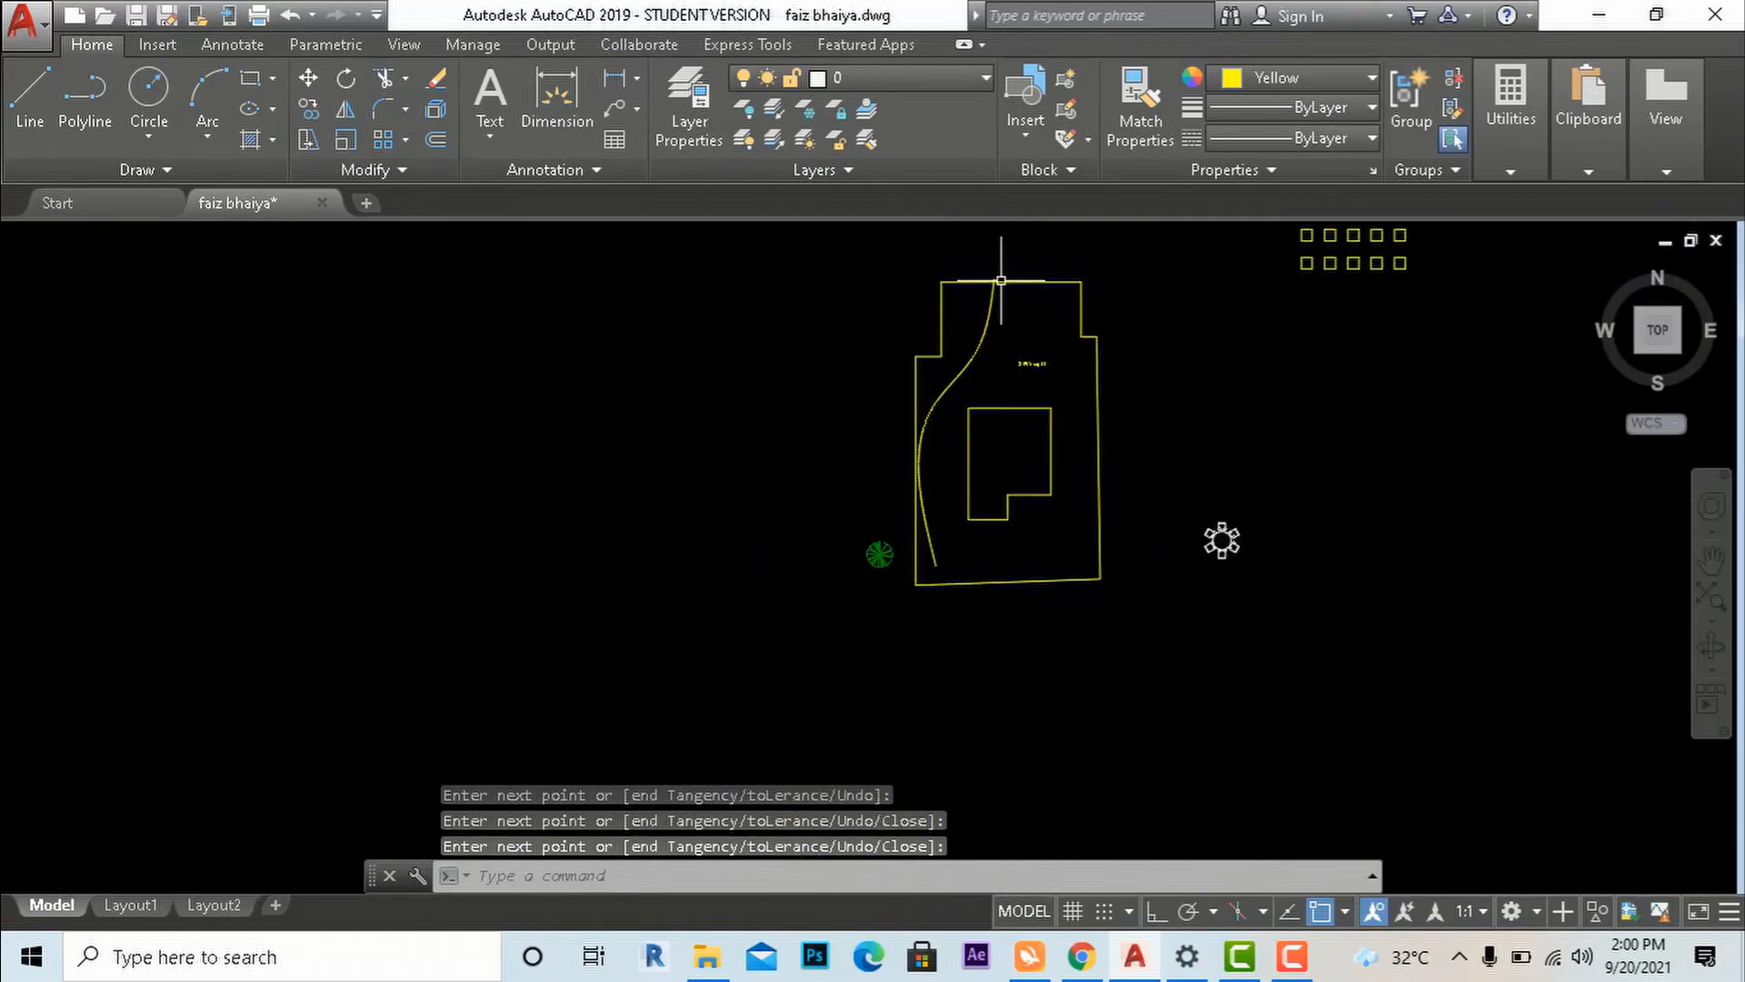
scroll(945, 474, up, 2)
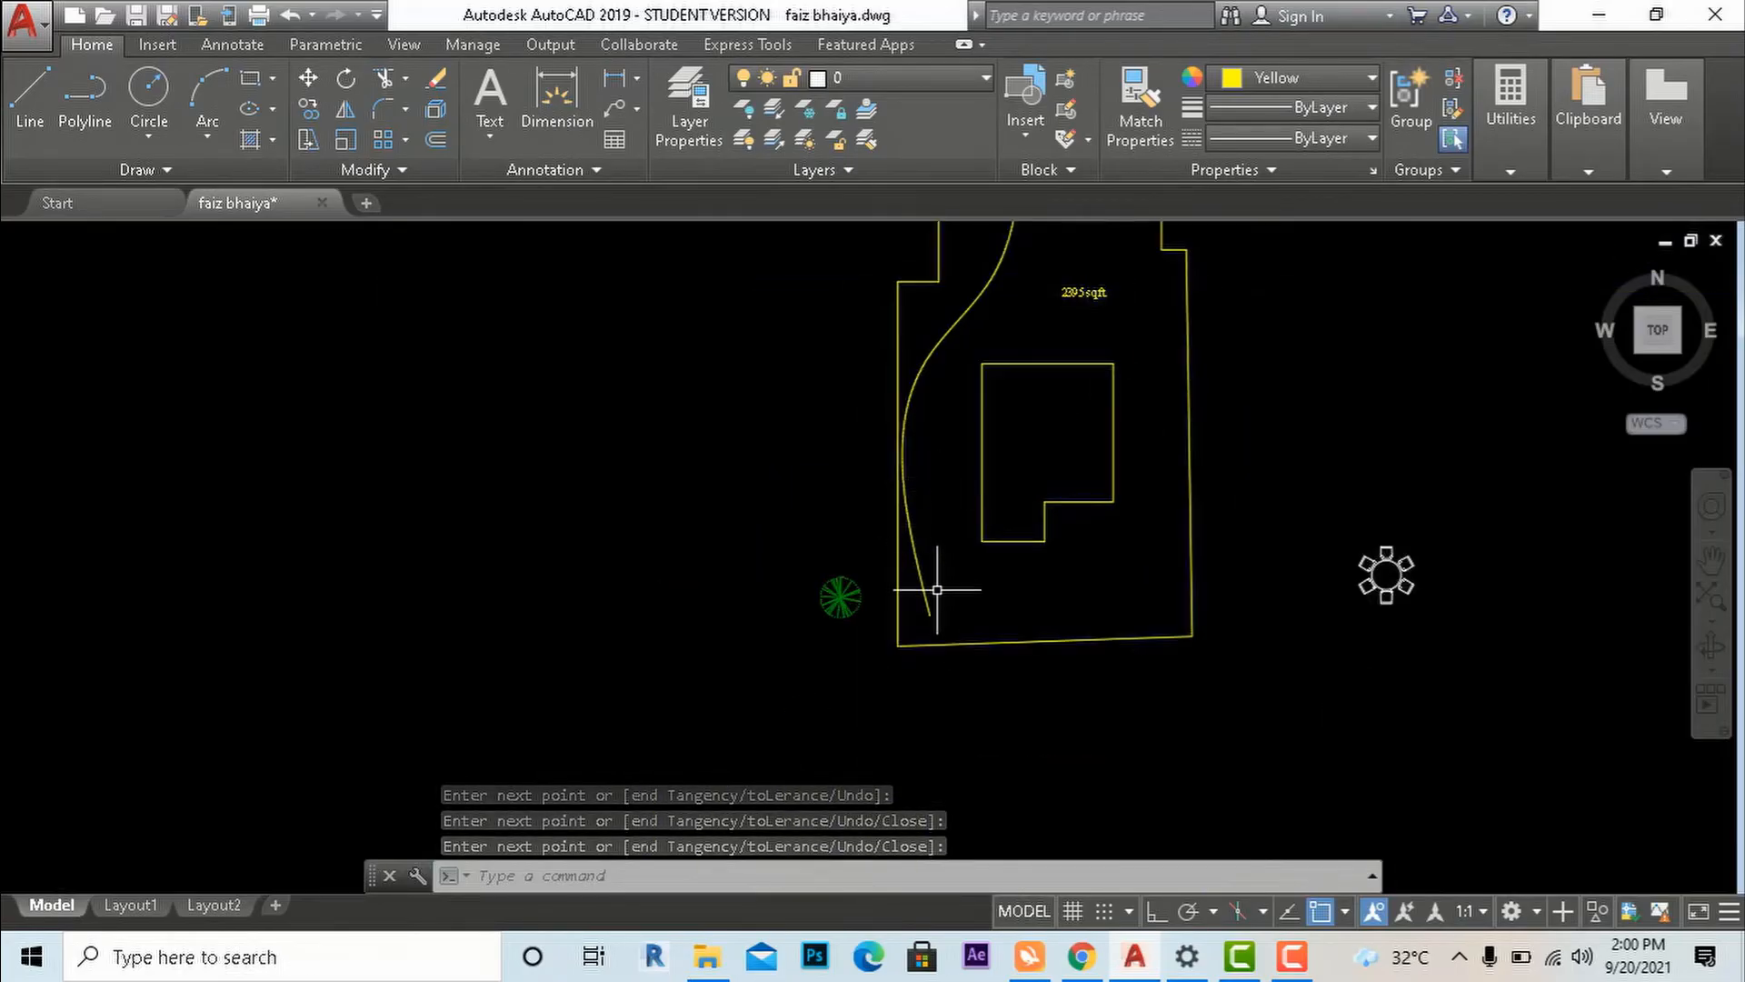
scroll(937, 589, up, 1)
scroll(938, 589, down, 1)
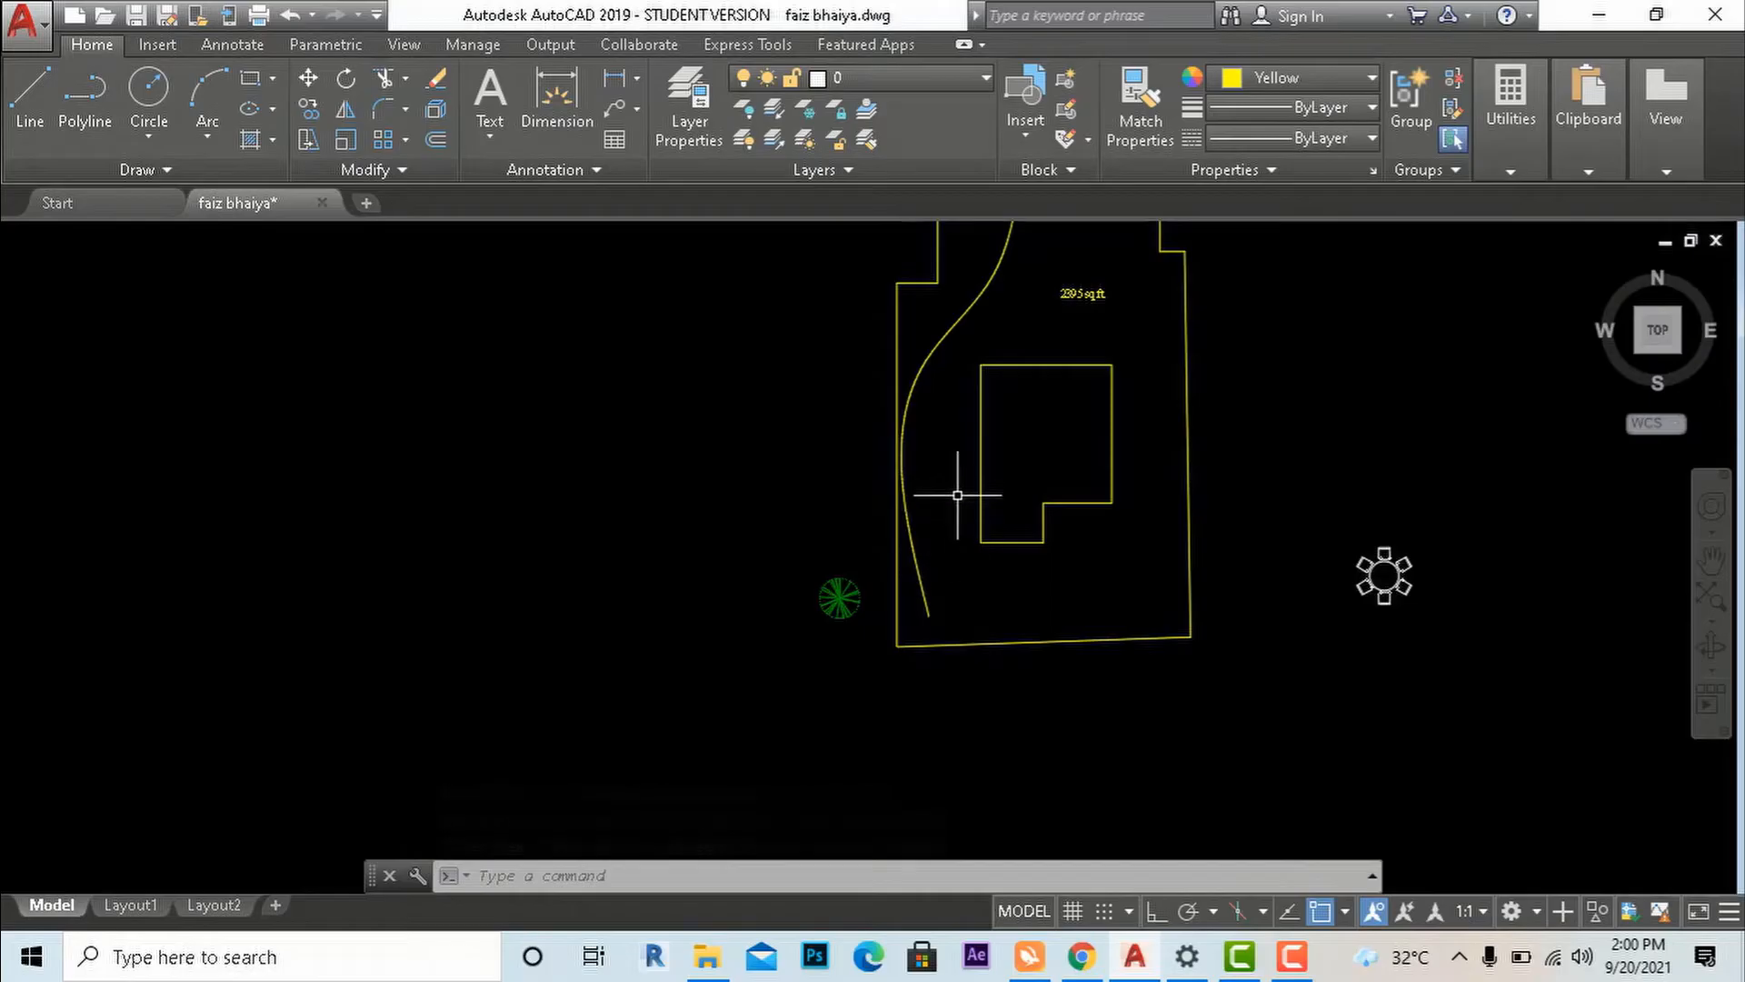
scroll(943, 623, down, 2)
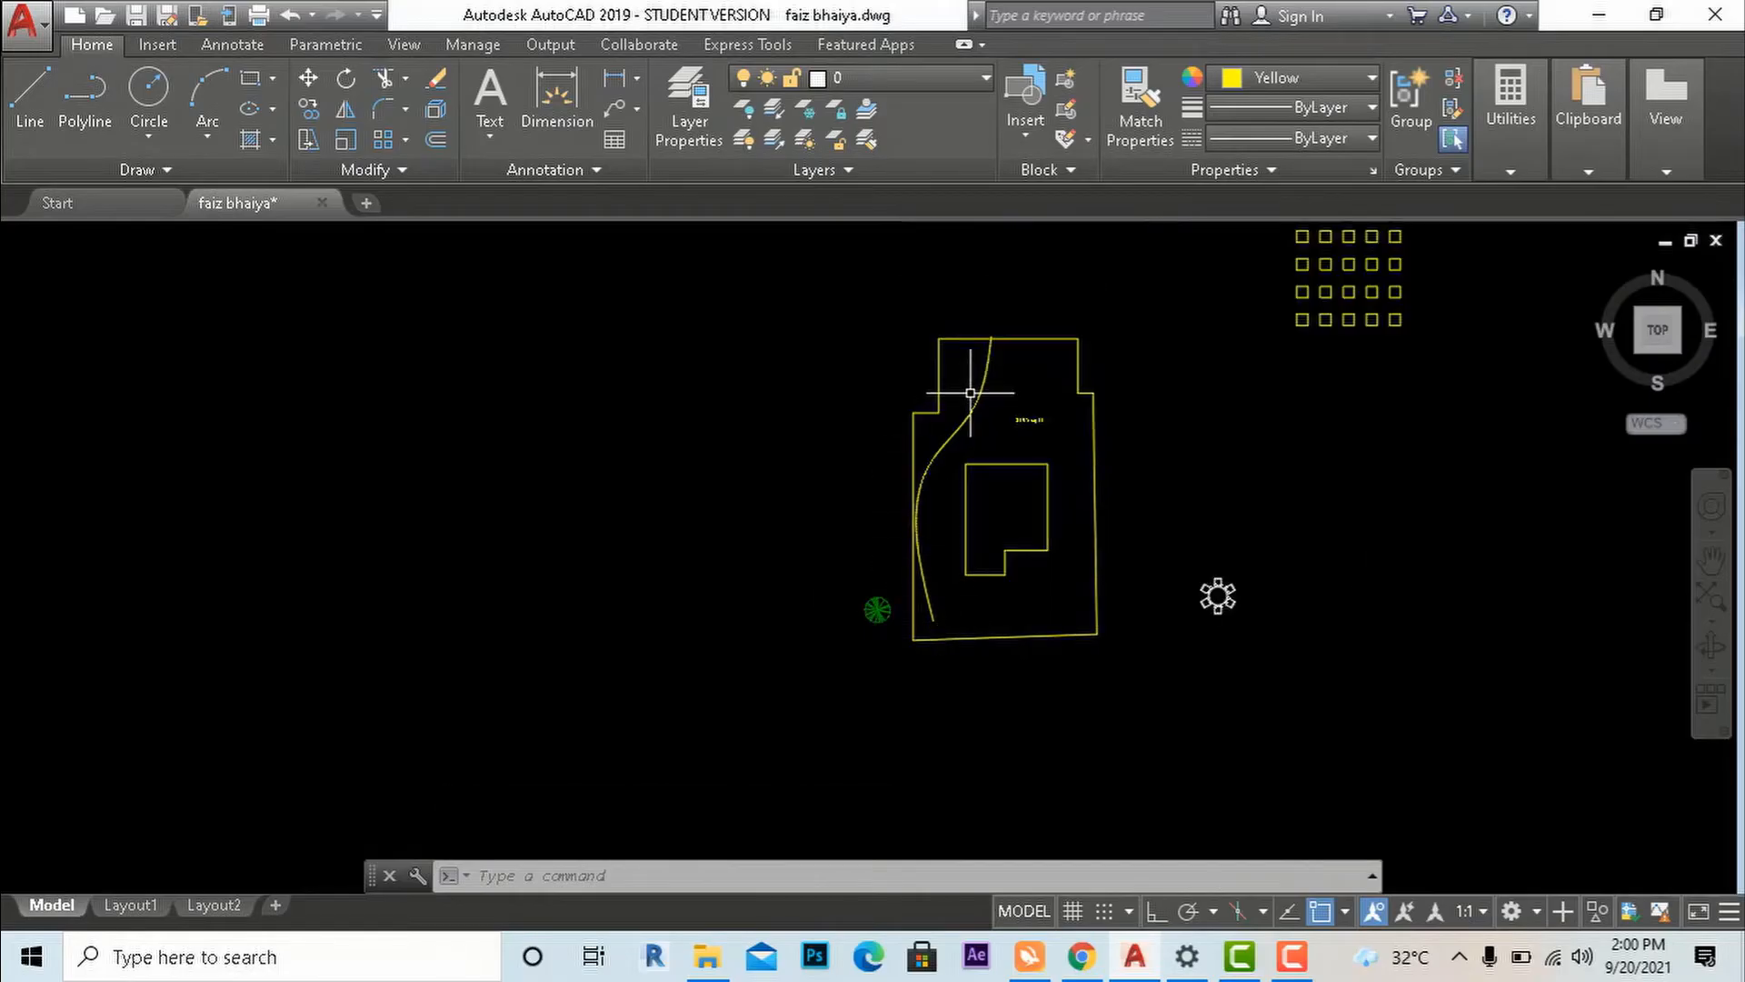
scroll(952, 595, up, 4)
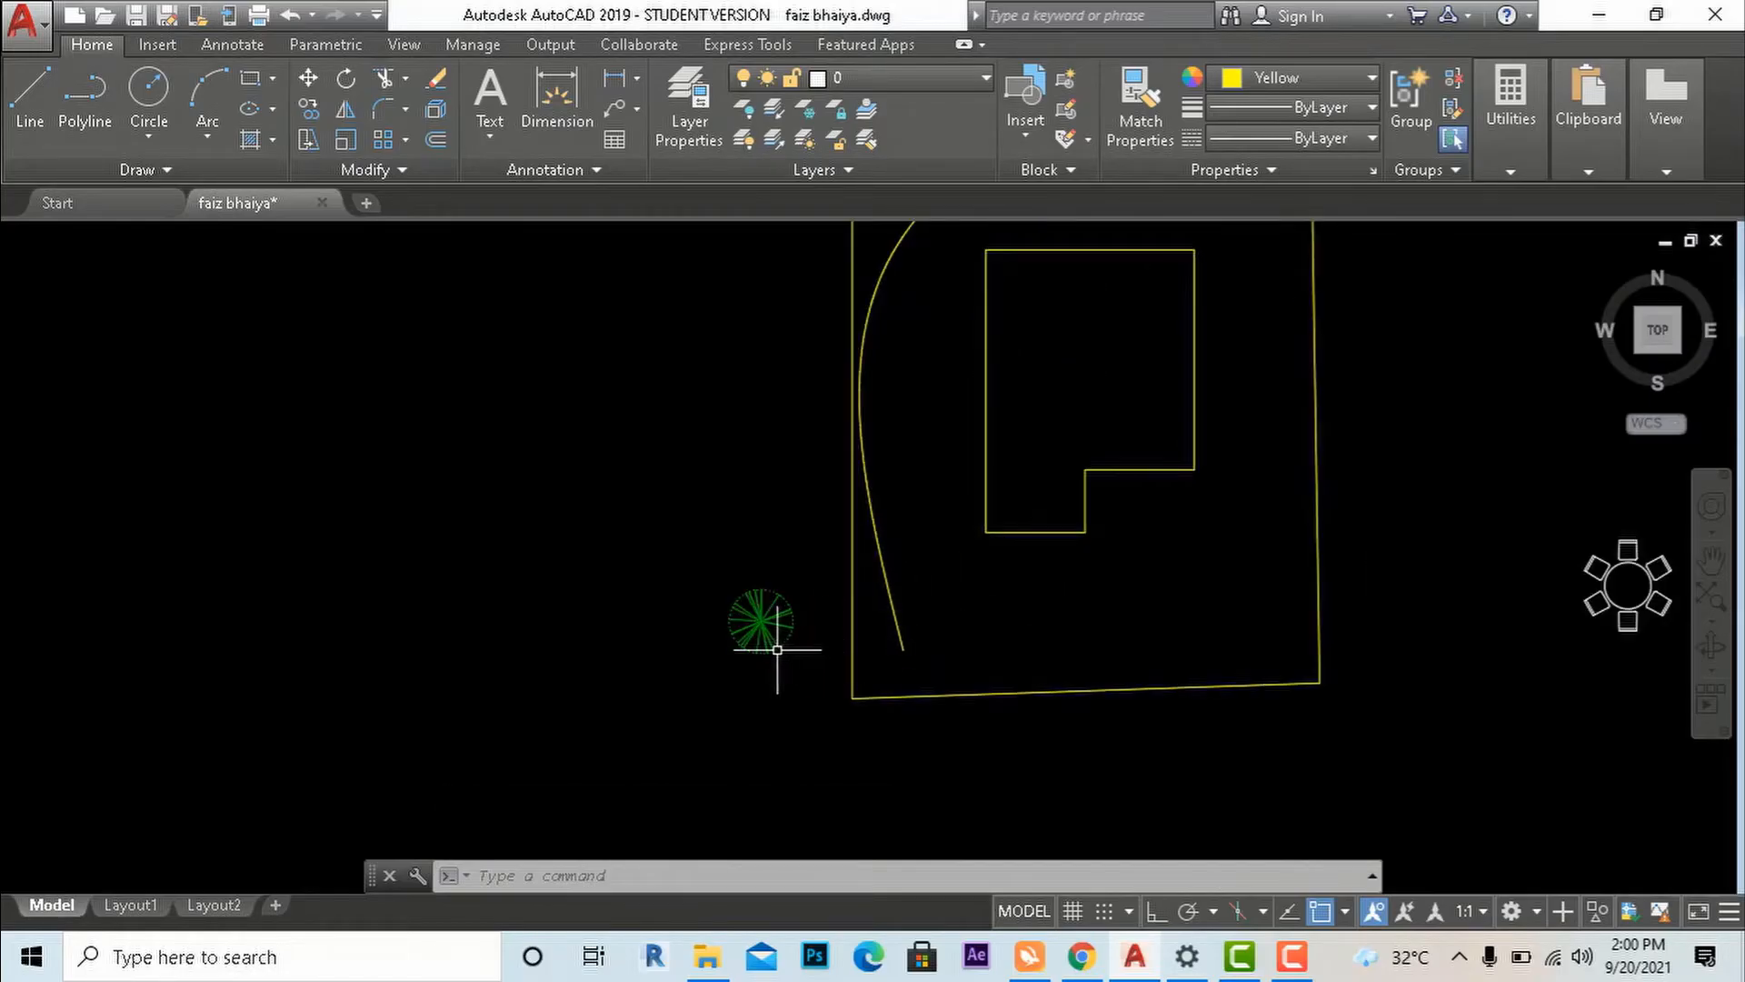
scroll(935, 670, down, 2)
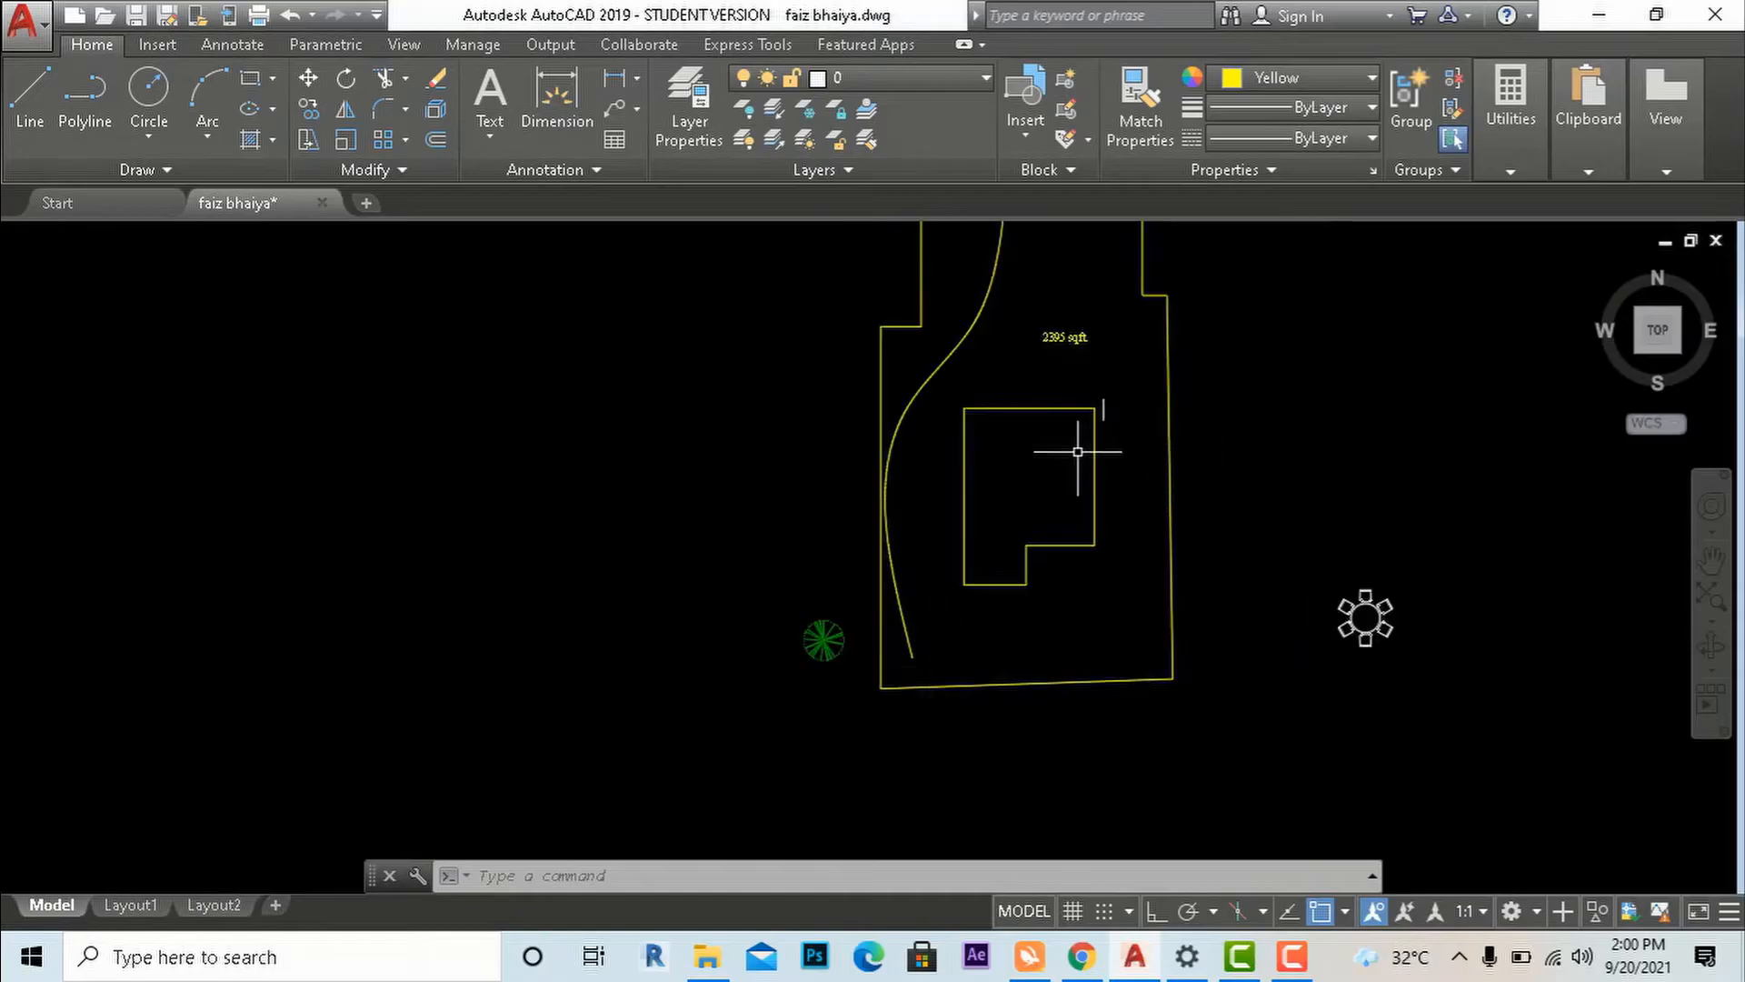
scroll(958, 571, up, 2)
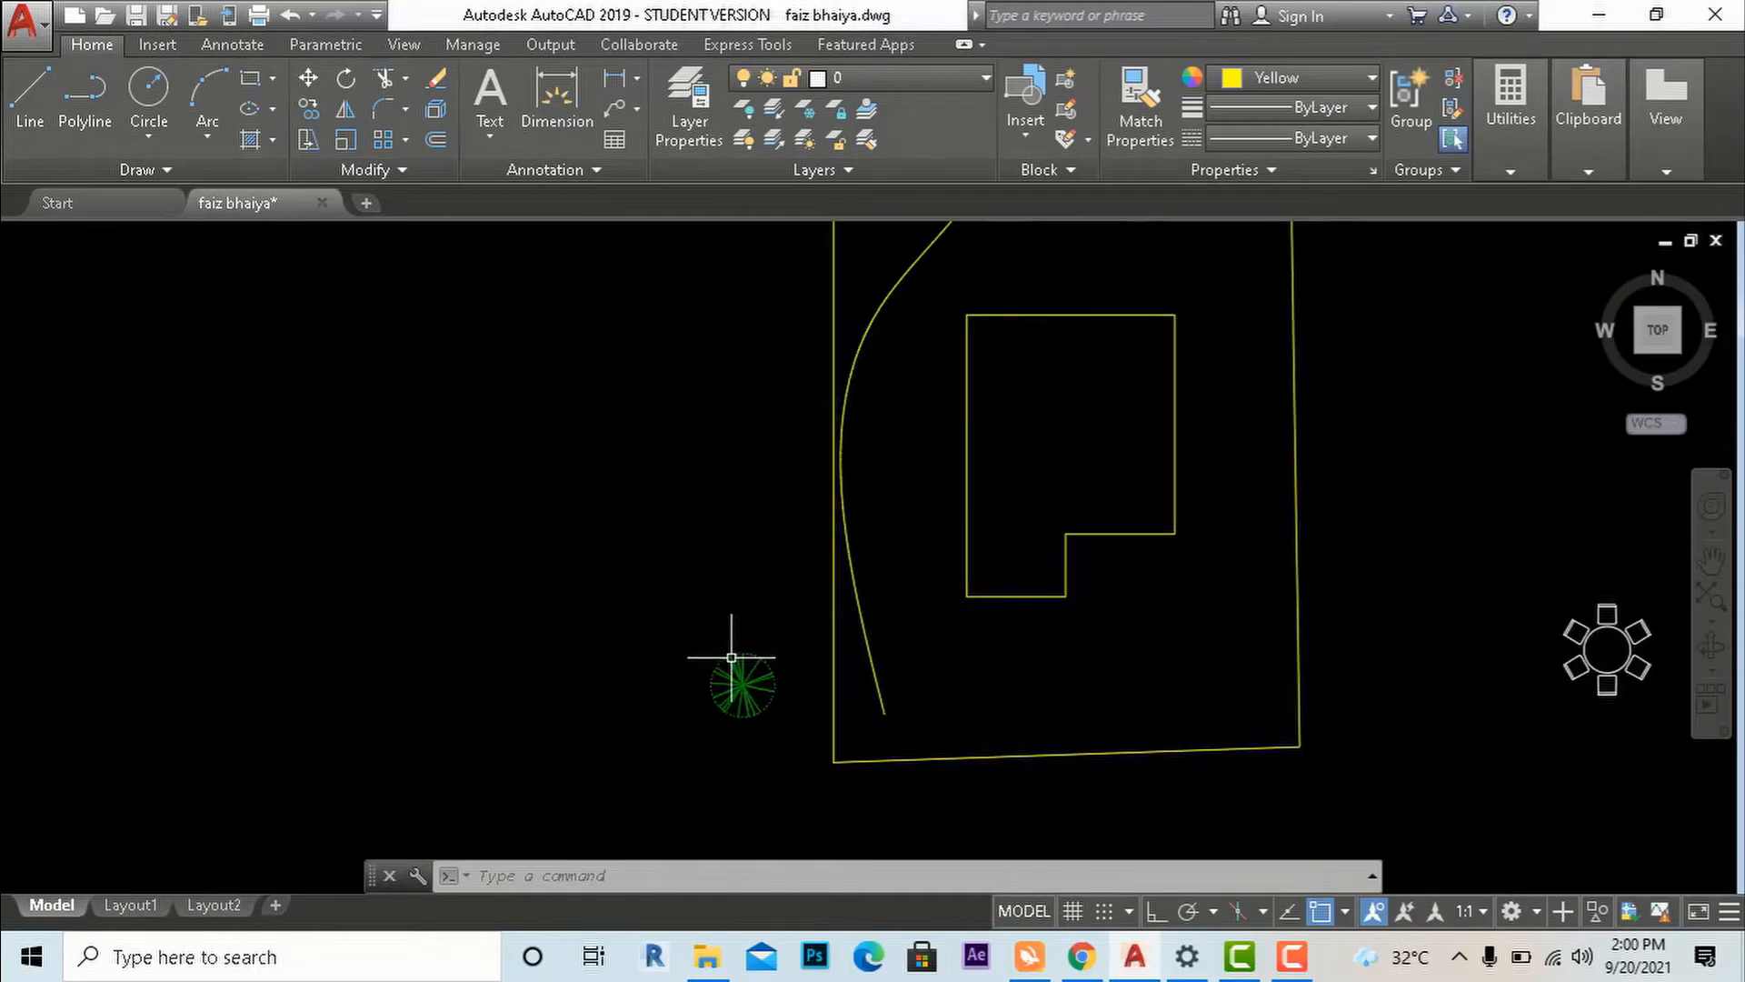
Array the green tree as a path array, using the spline as the path curve.
key(Return)
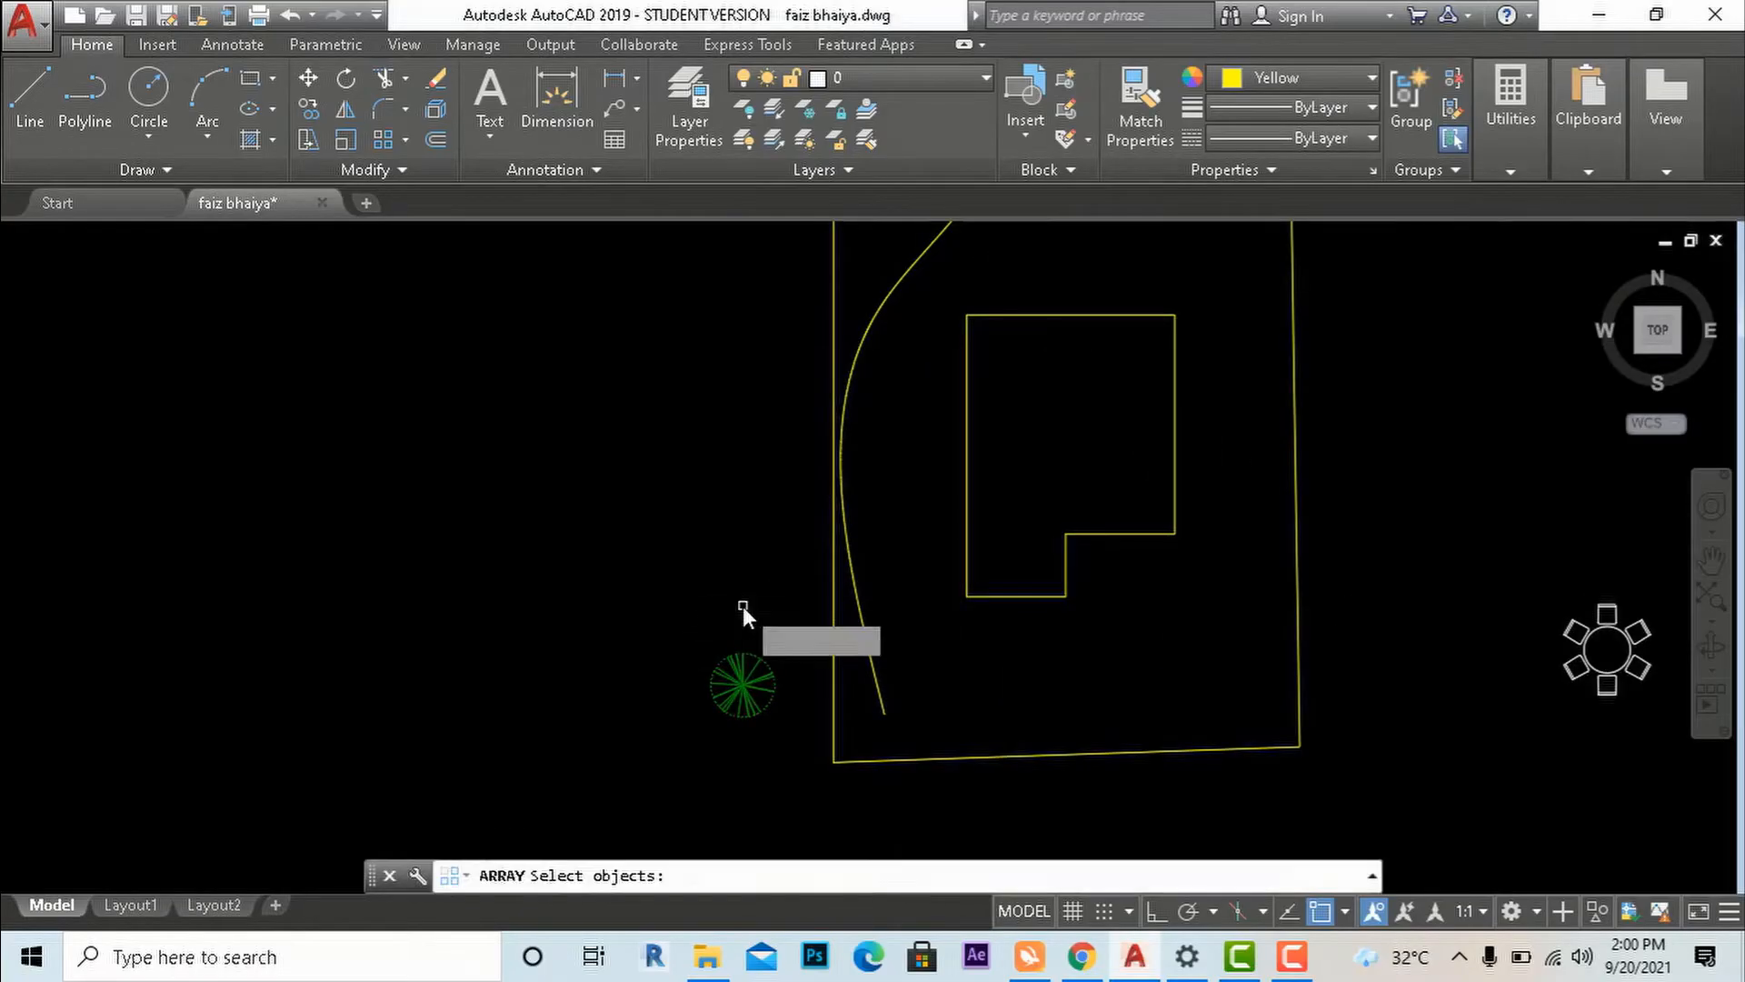
click(751, 655)
key(Return)
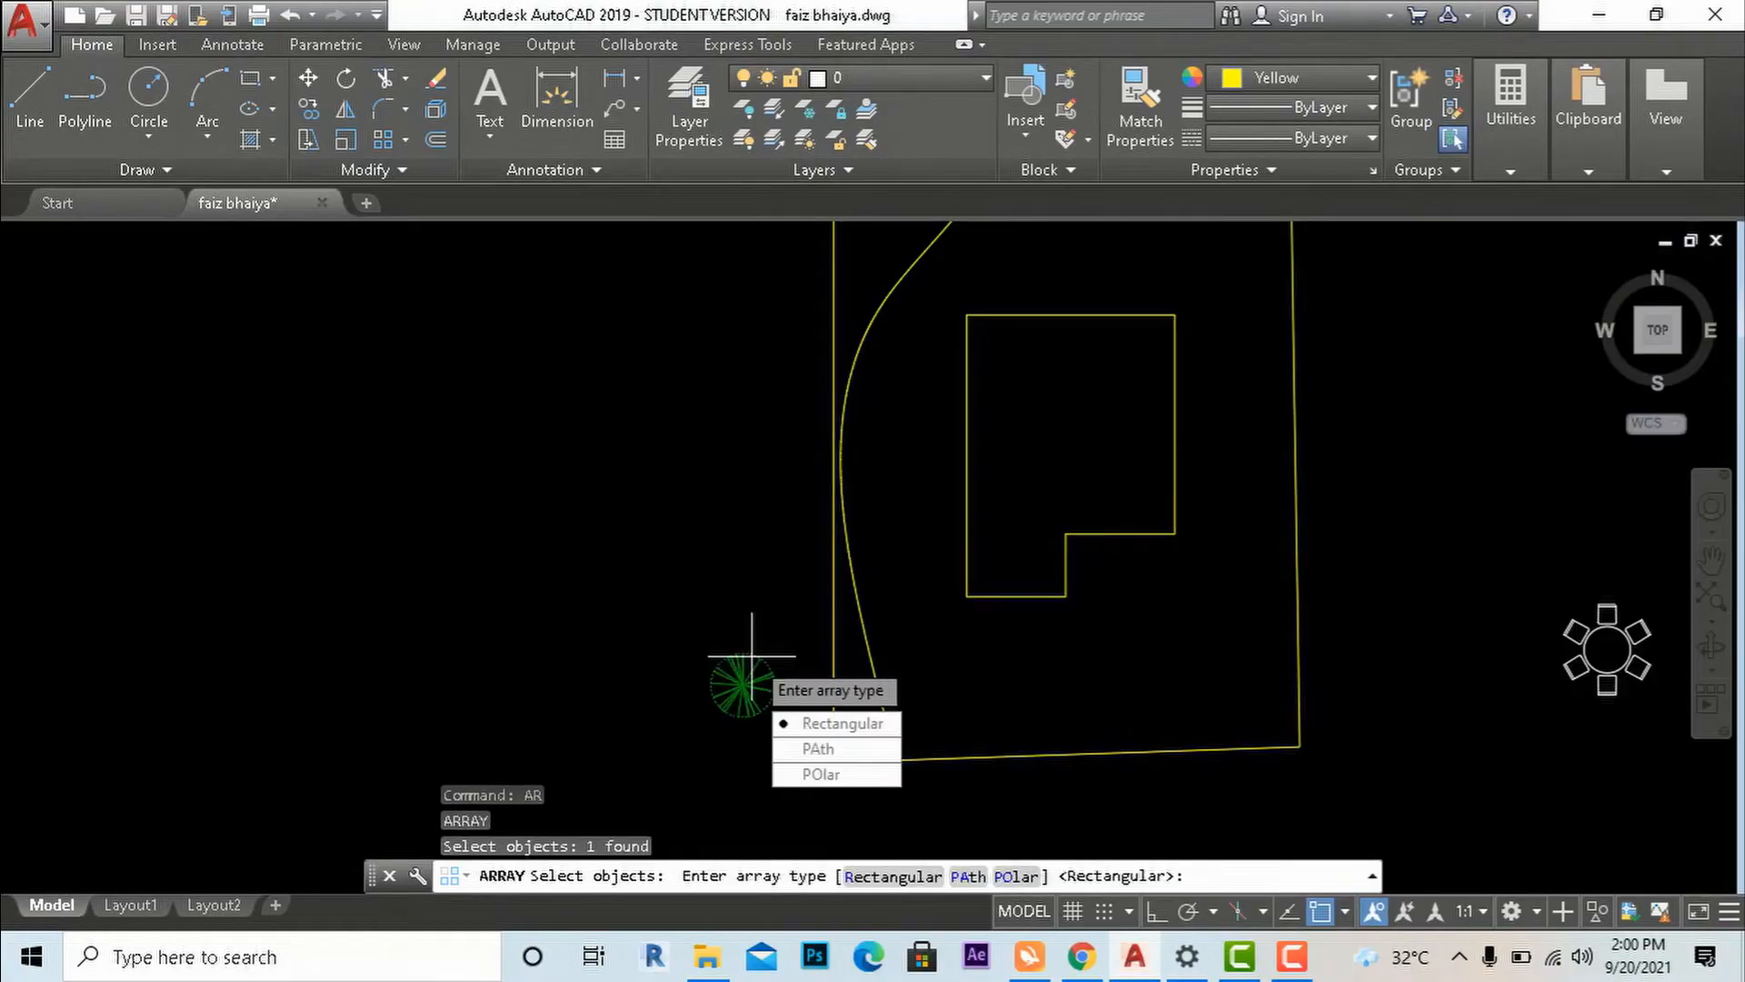
click(821, 750)
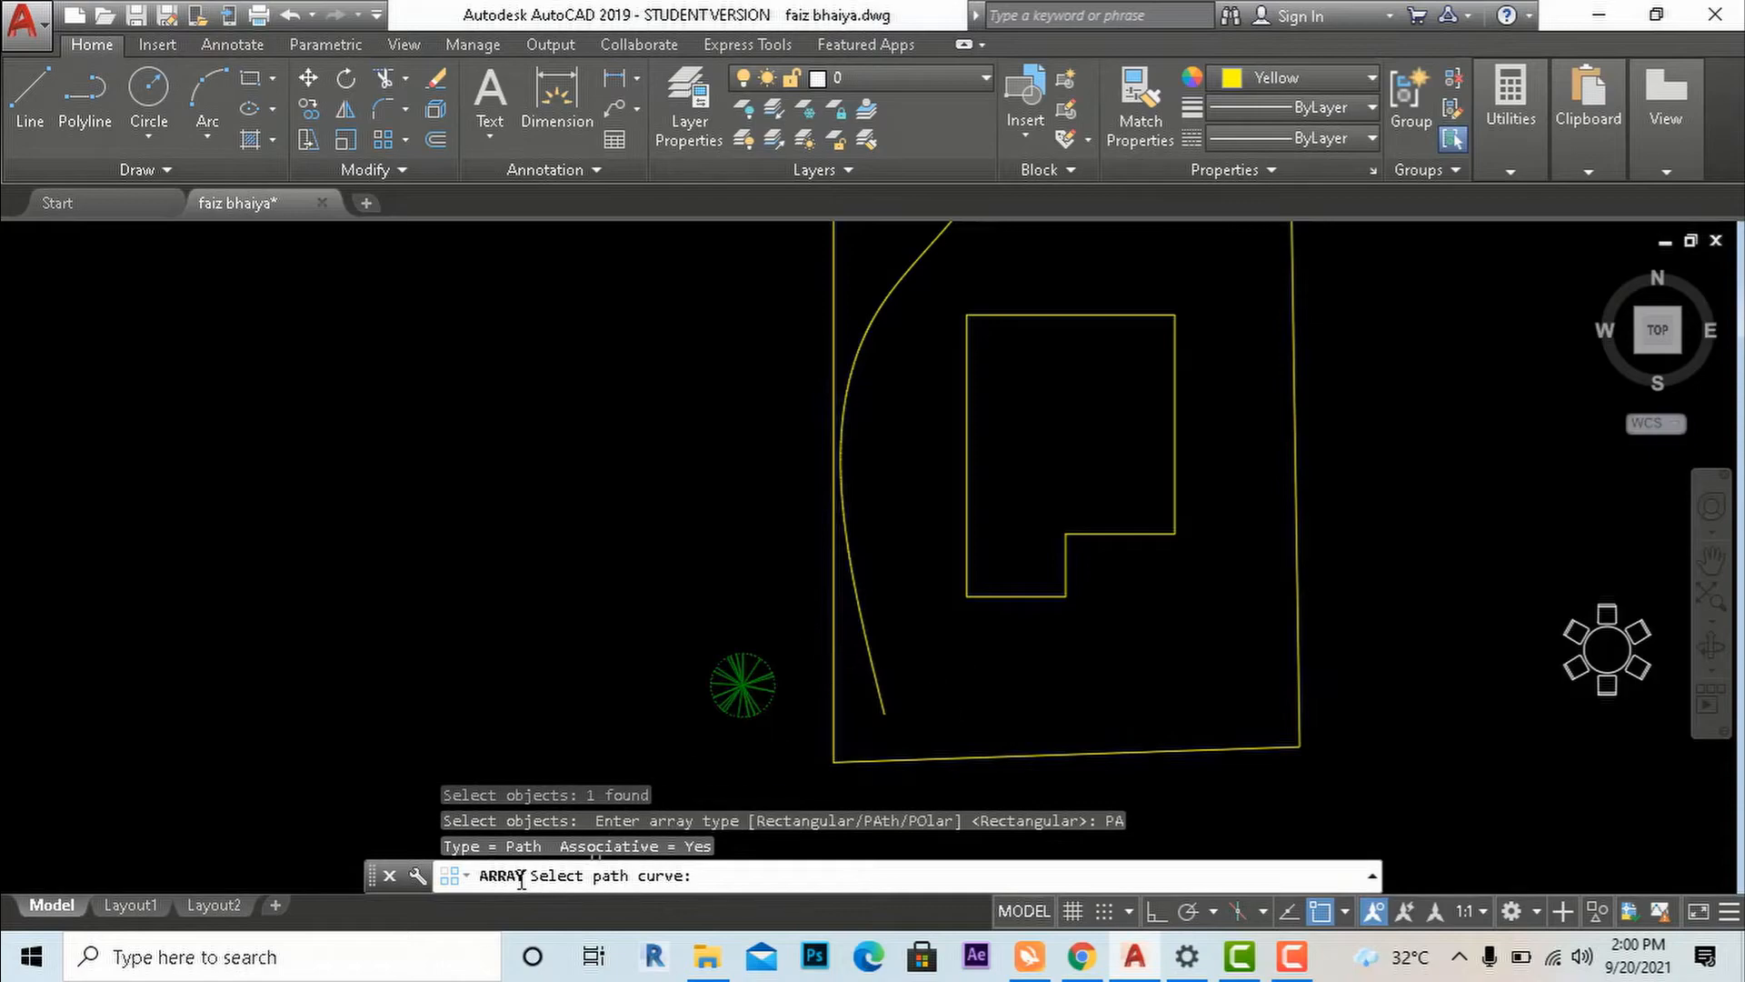
click(881, 700)
scroll(777, 693, down, 4)
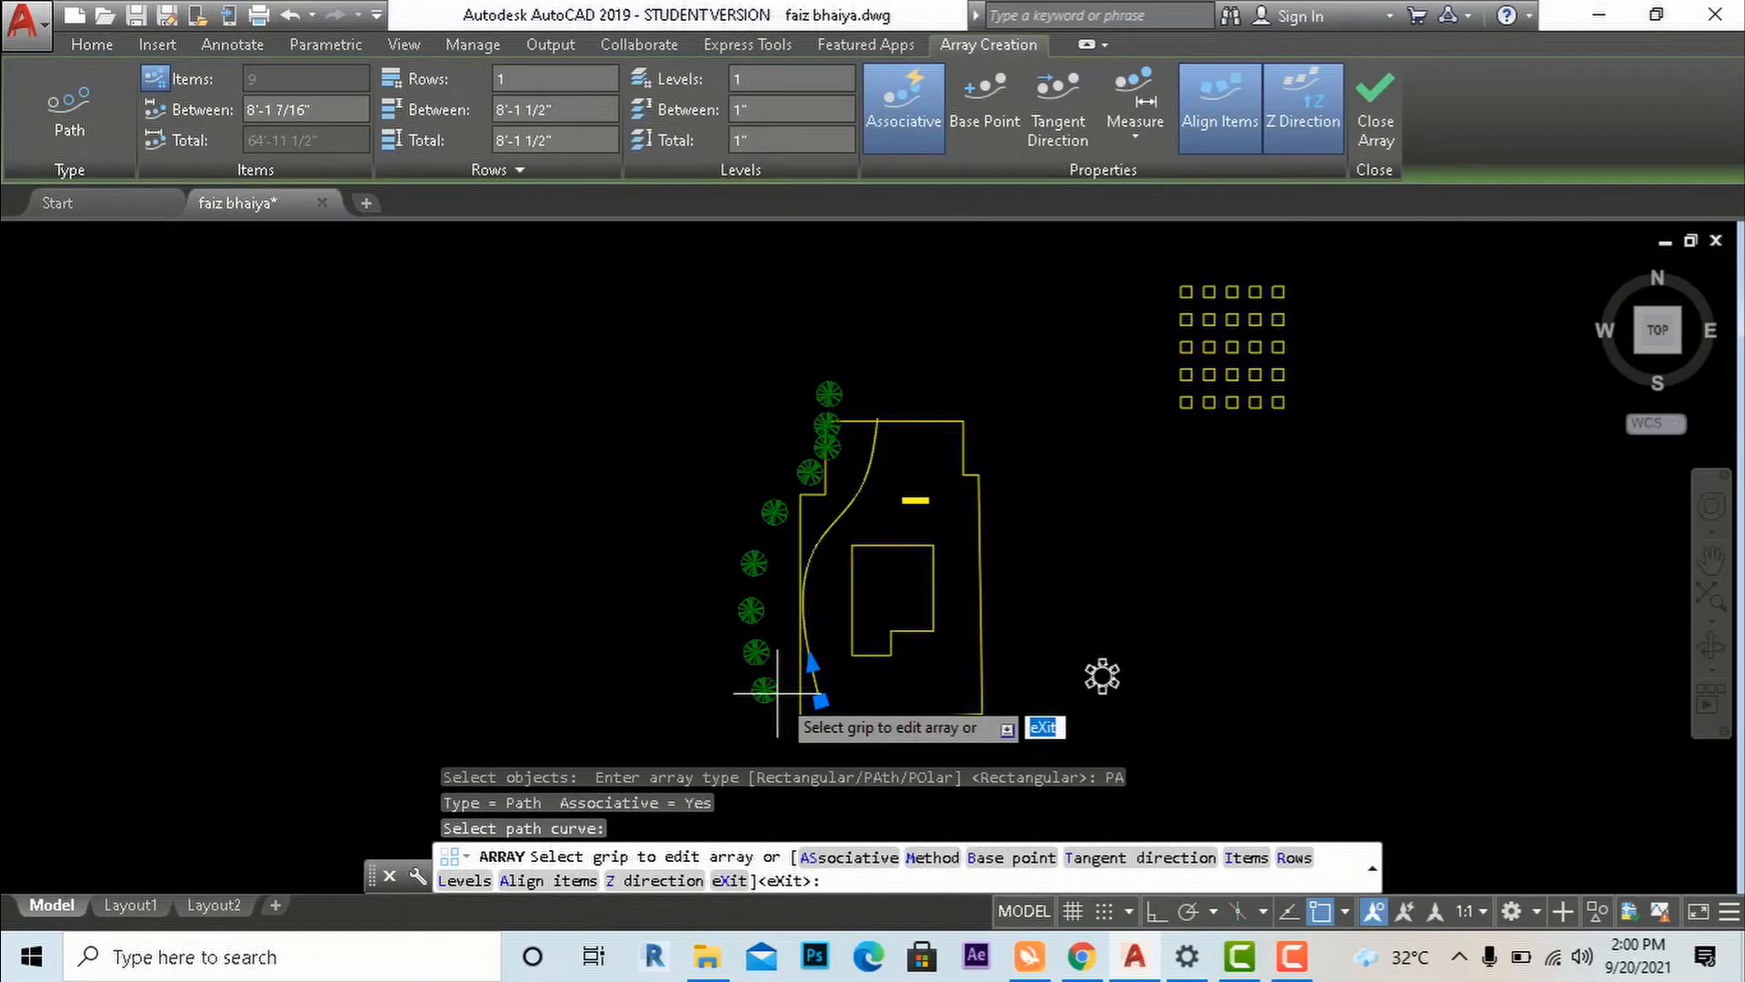
scroll(777, 692, up, 2)
scroll(891, 505, down, 2)
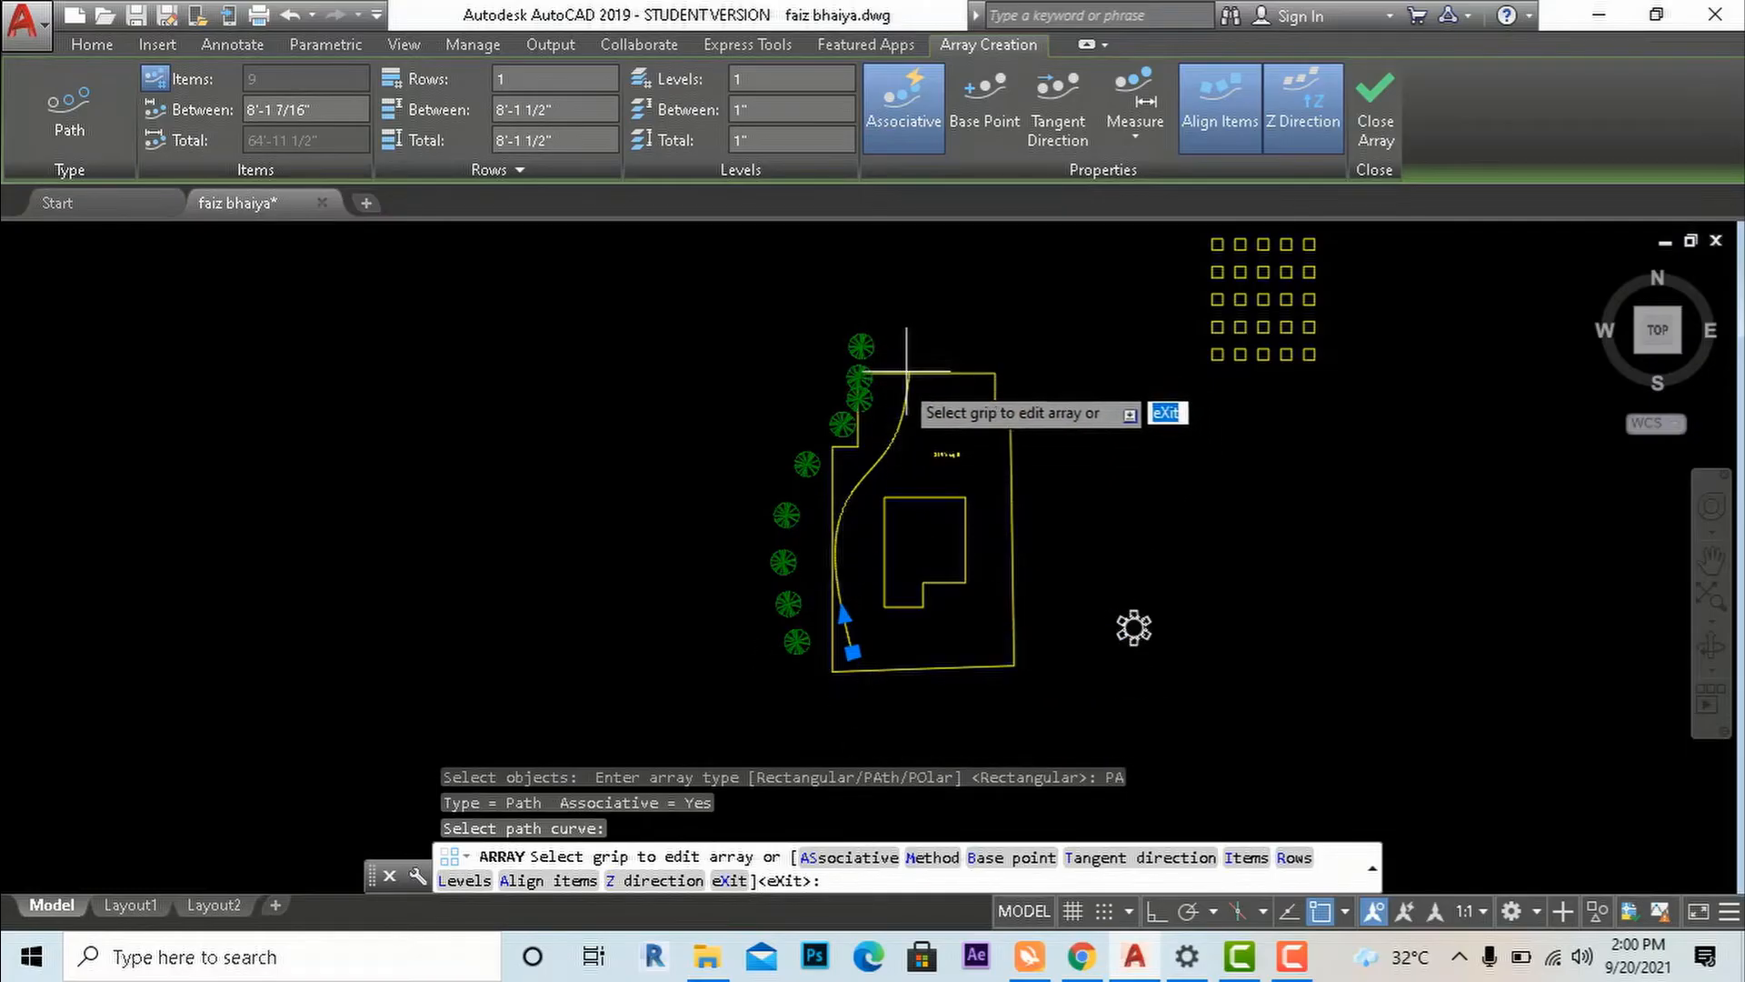
scroll(815, 627, up, 2)
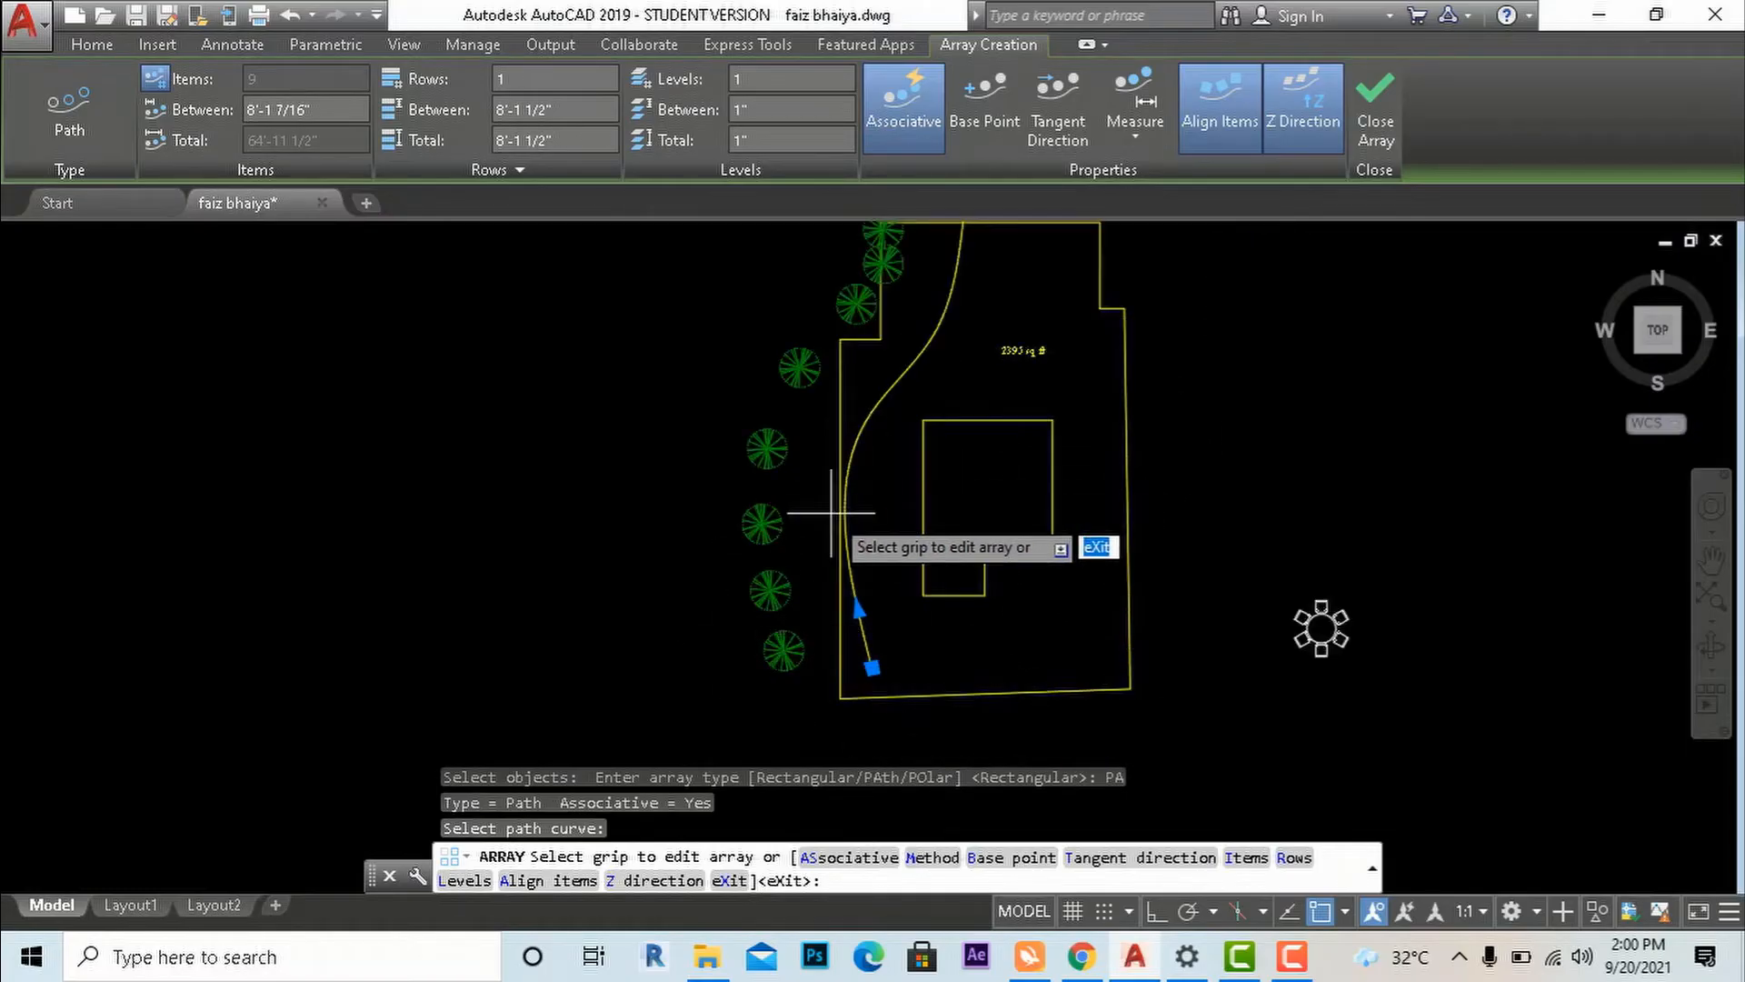
Leave the Array command and undo the path array of trees.
key(ctrl+z)
key(ctrl+z)
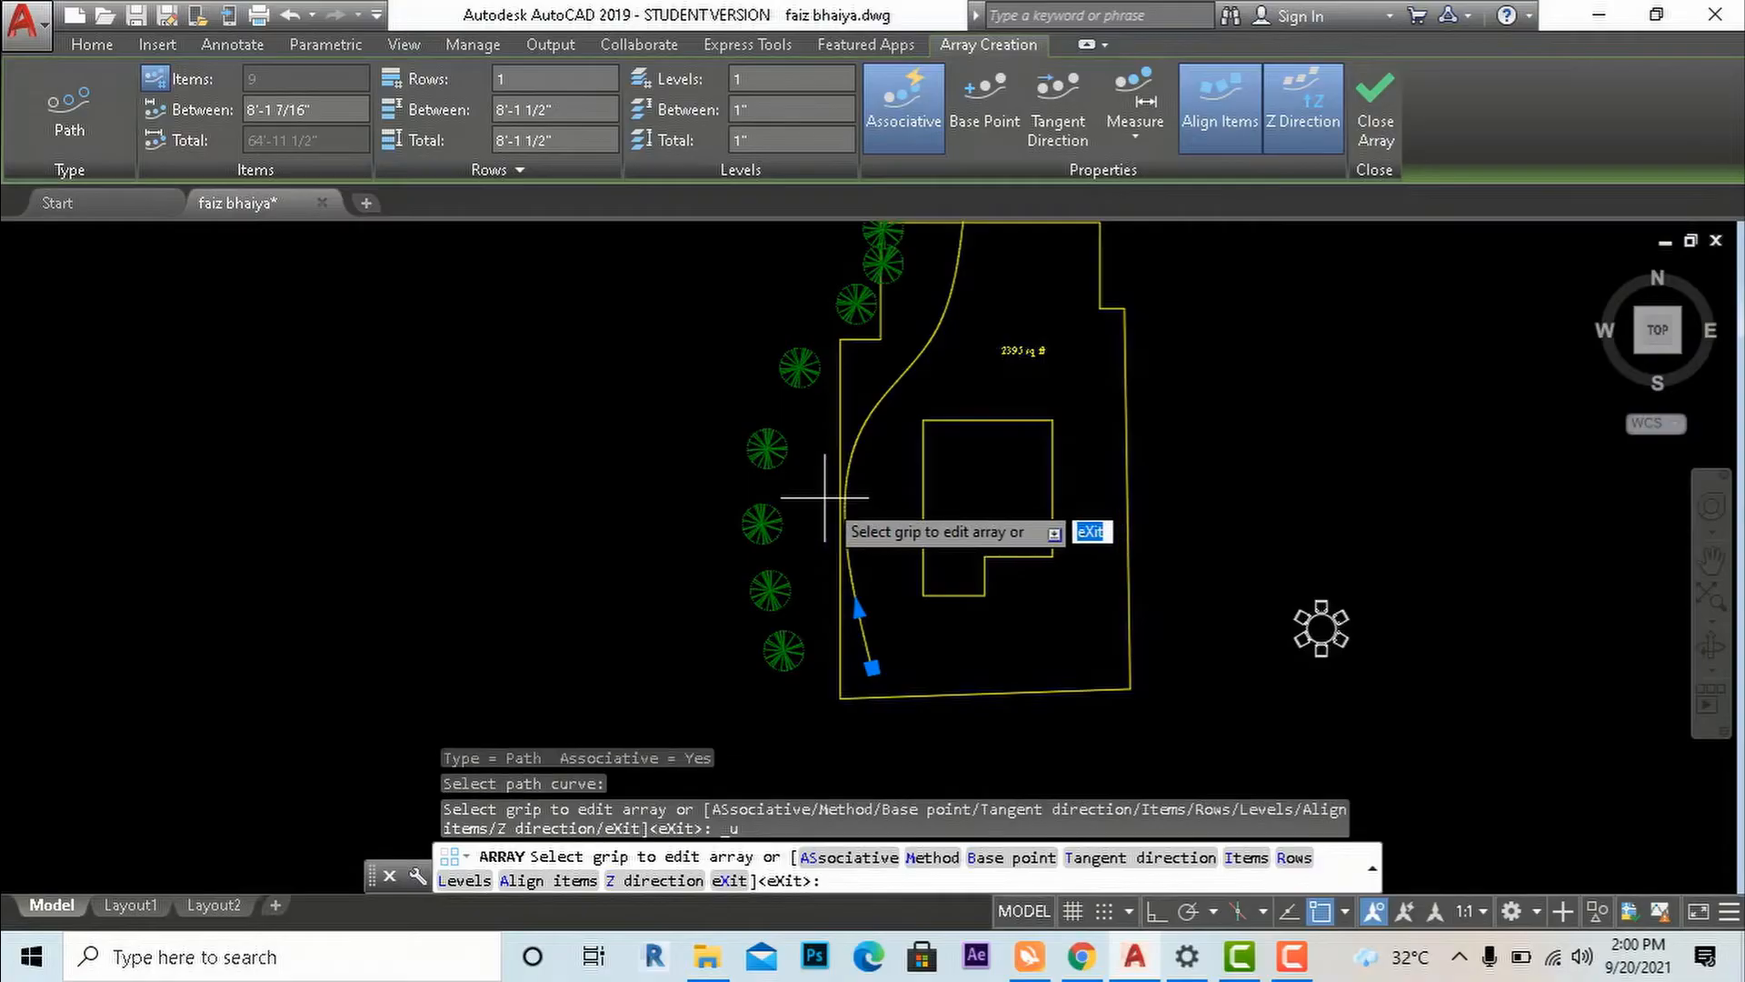
key(Escape)
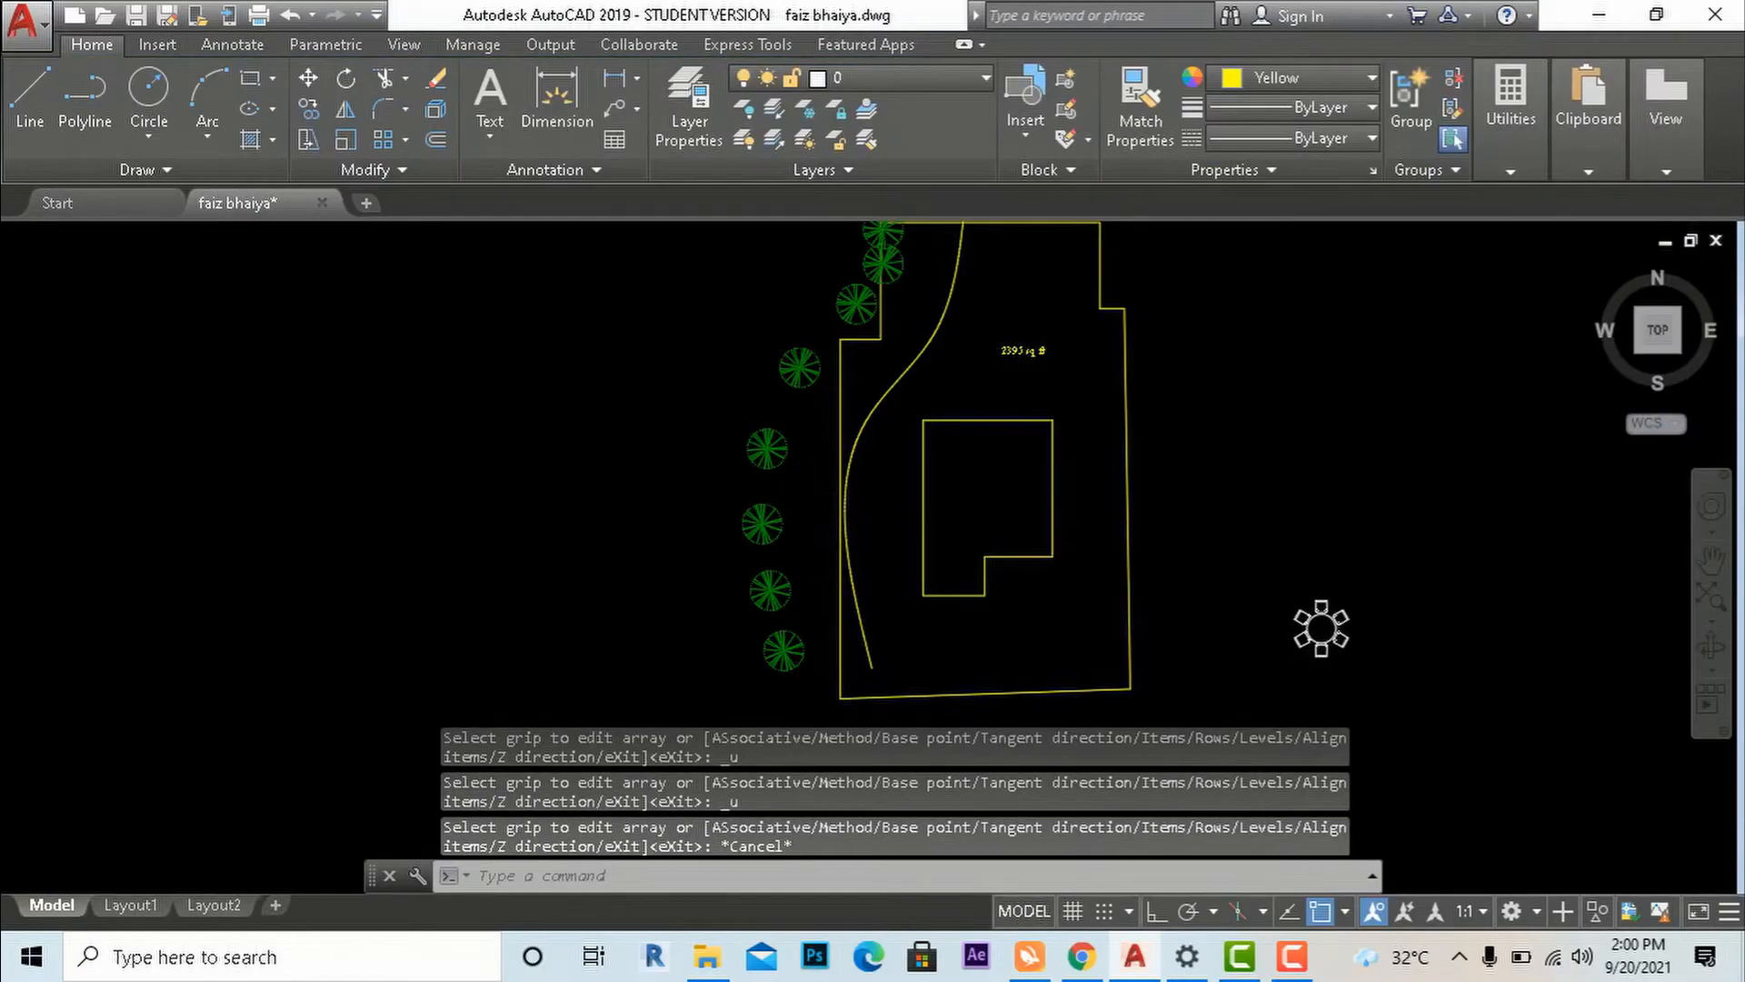
key(ctrl+z)
Move the green tree from its centre point onto the lower endpoint of the spline.
scroll(803, 503, down, 1)
scroll(789, 623, up, 2)
click(789, 670)
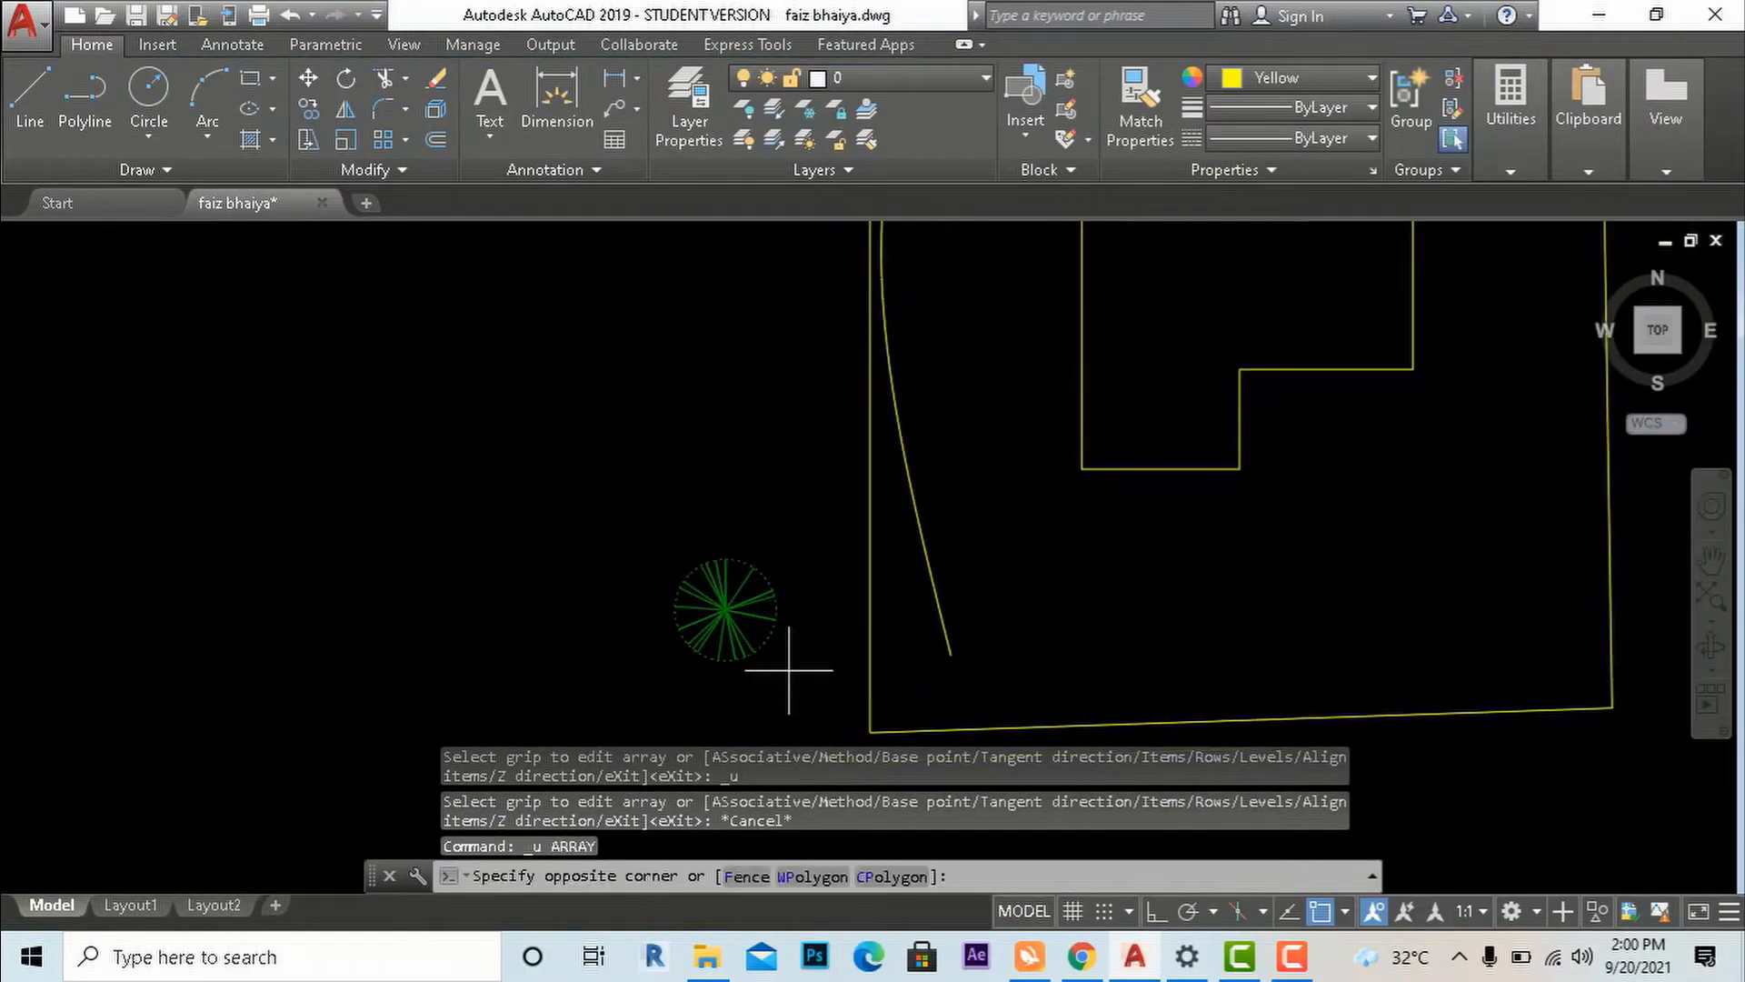
click(618, 558)
text(m)
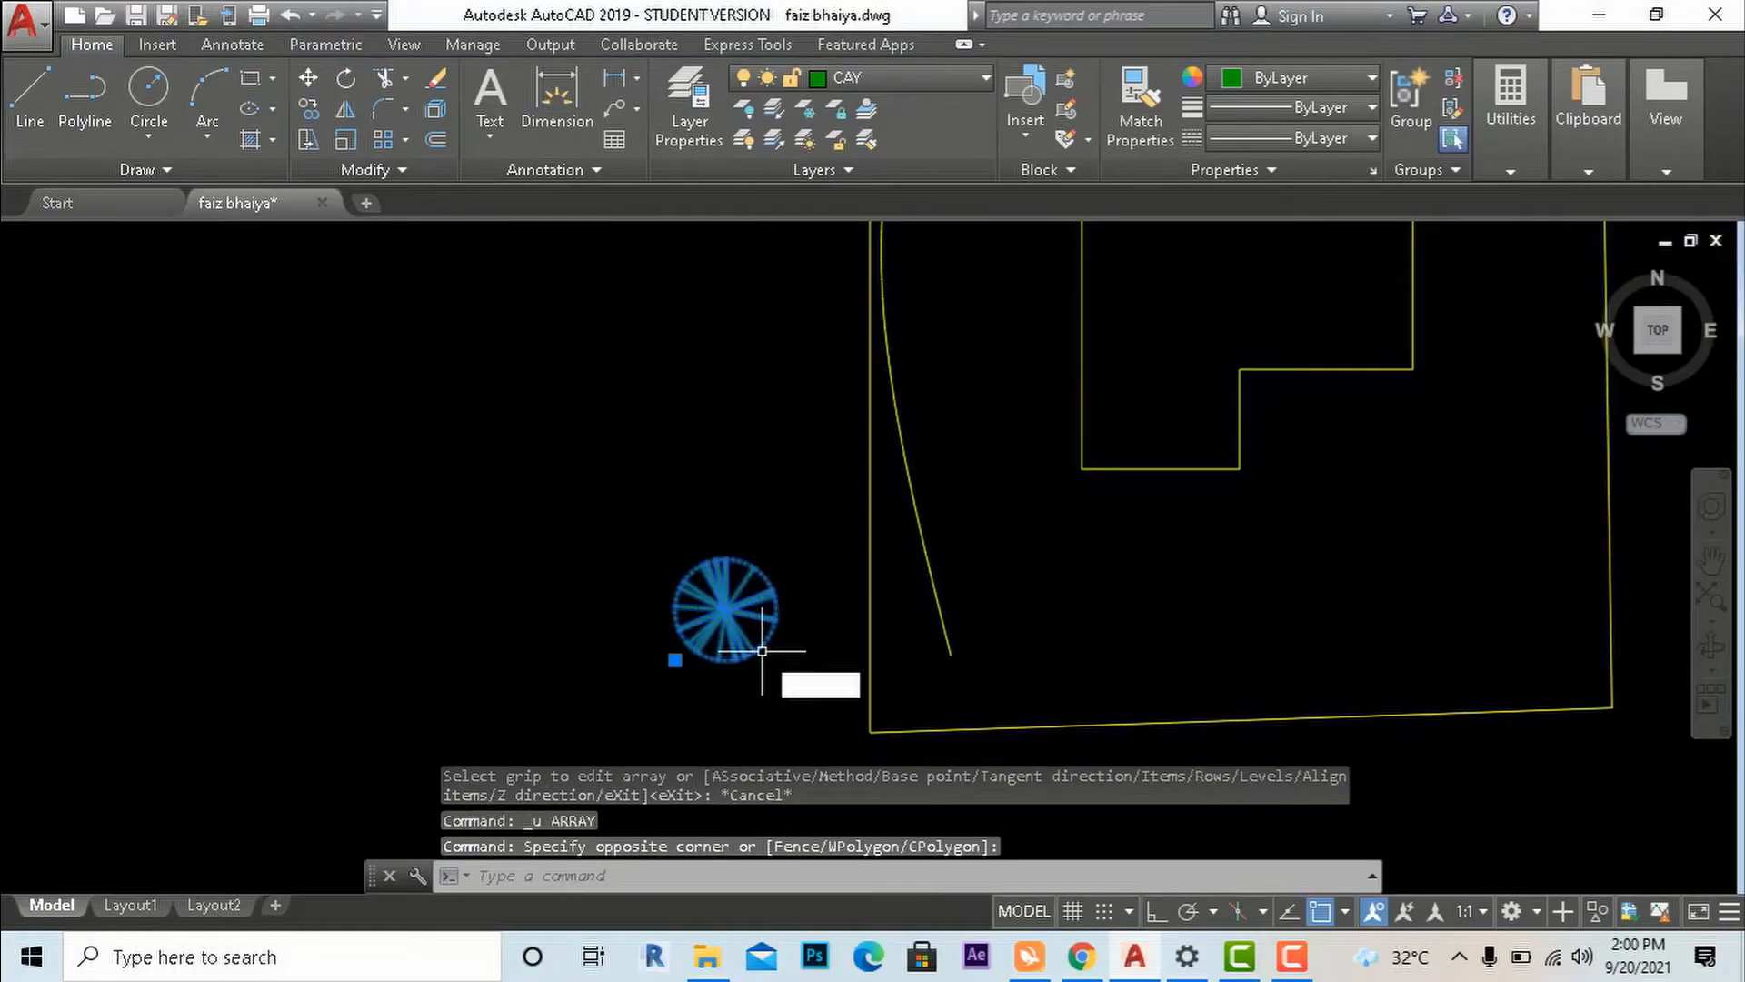
key(Return)
click(726, 608)
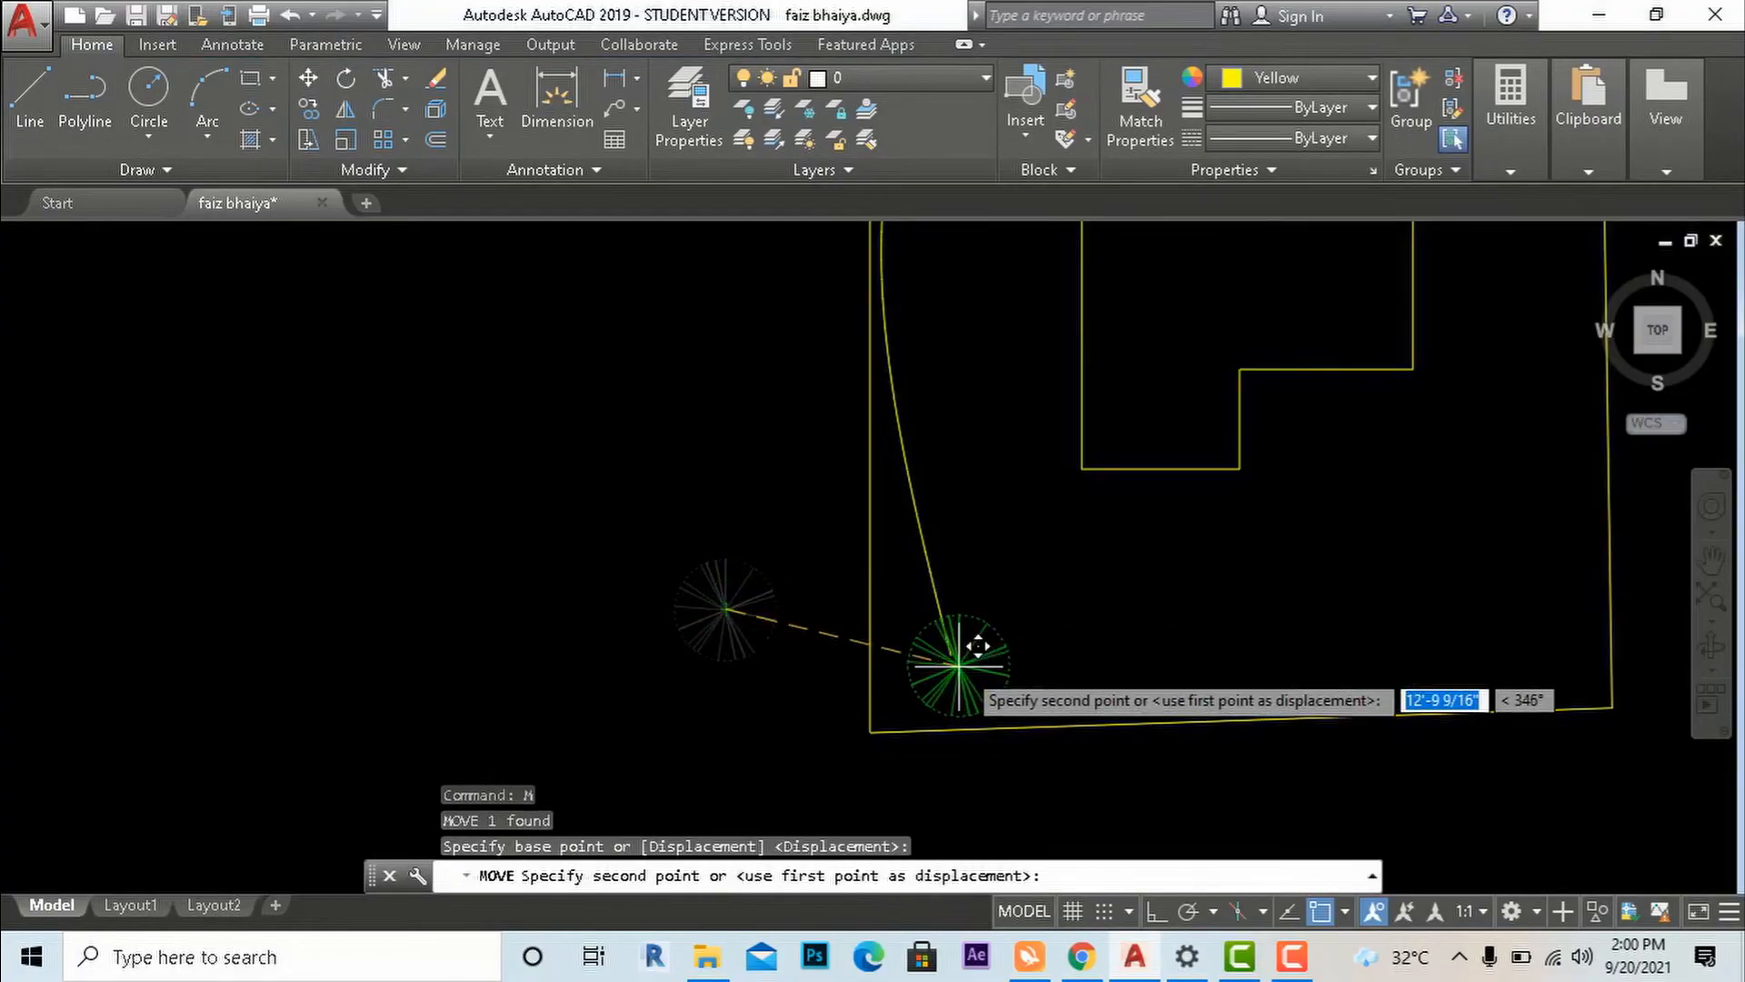
click(954, 652)
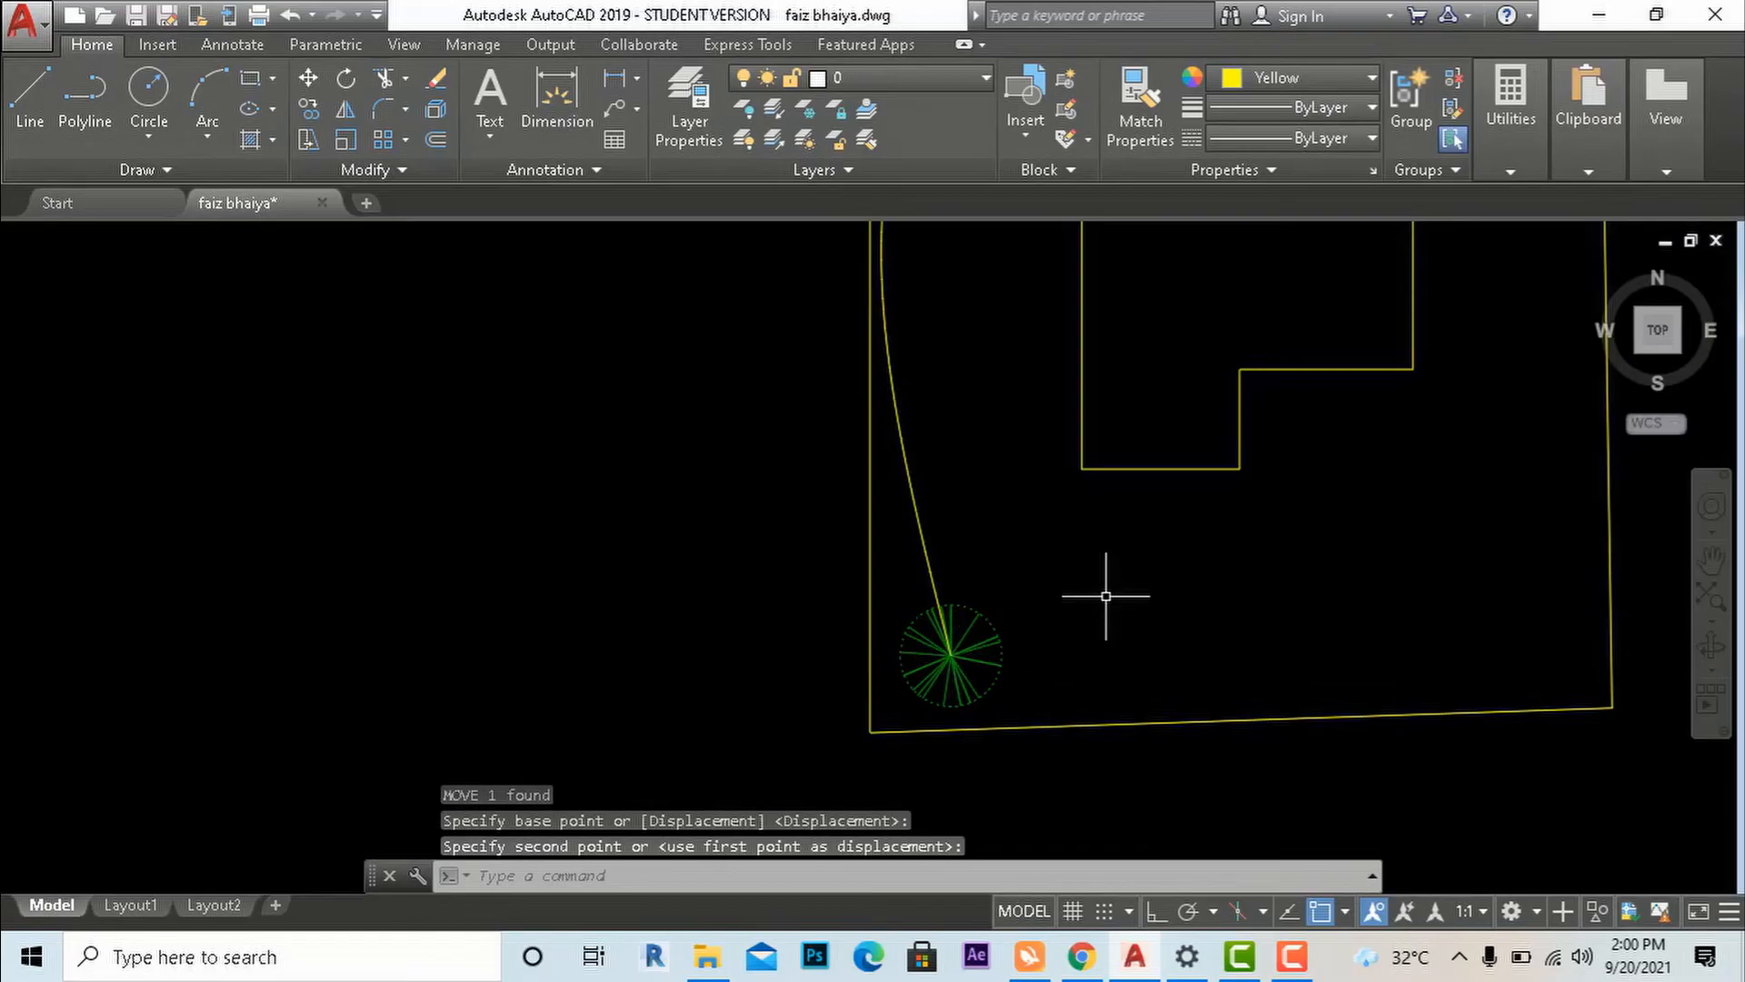
key(Escape)
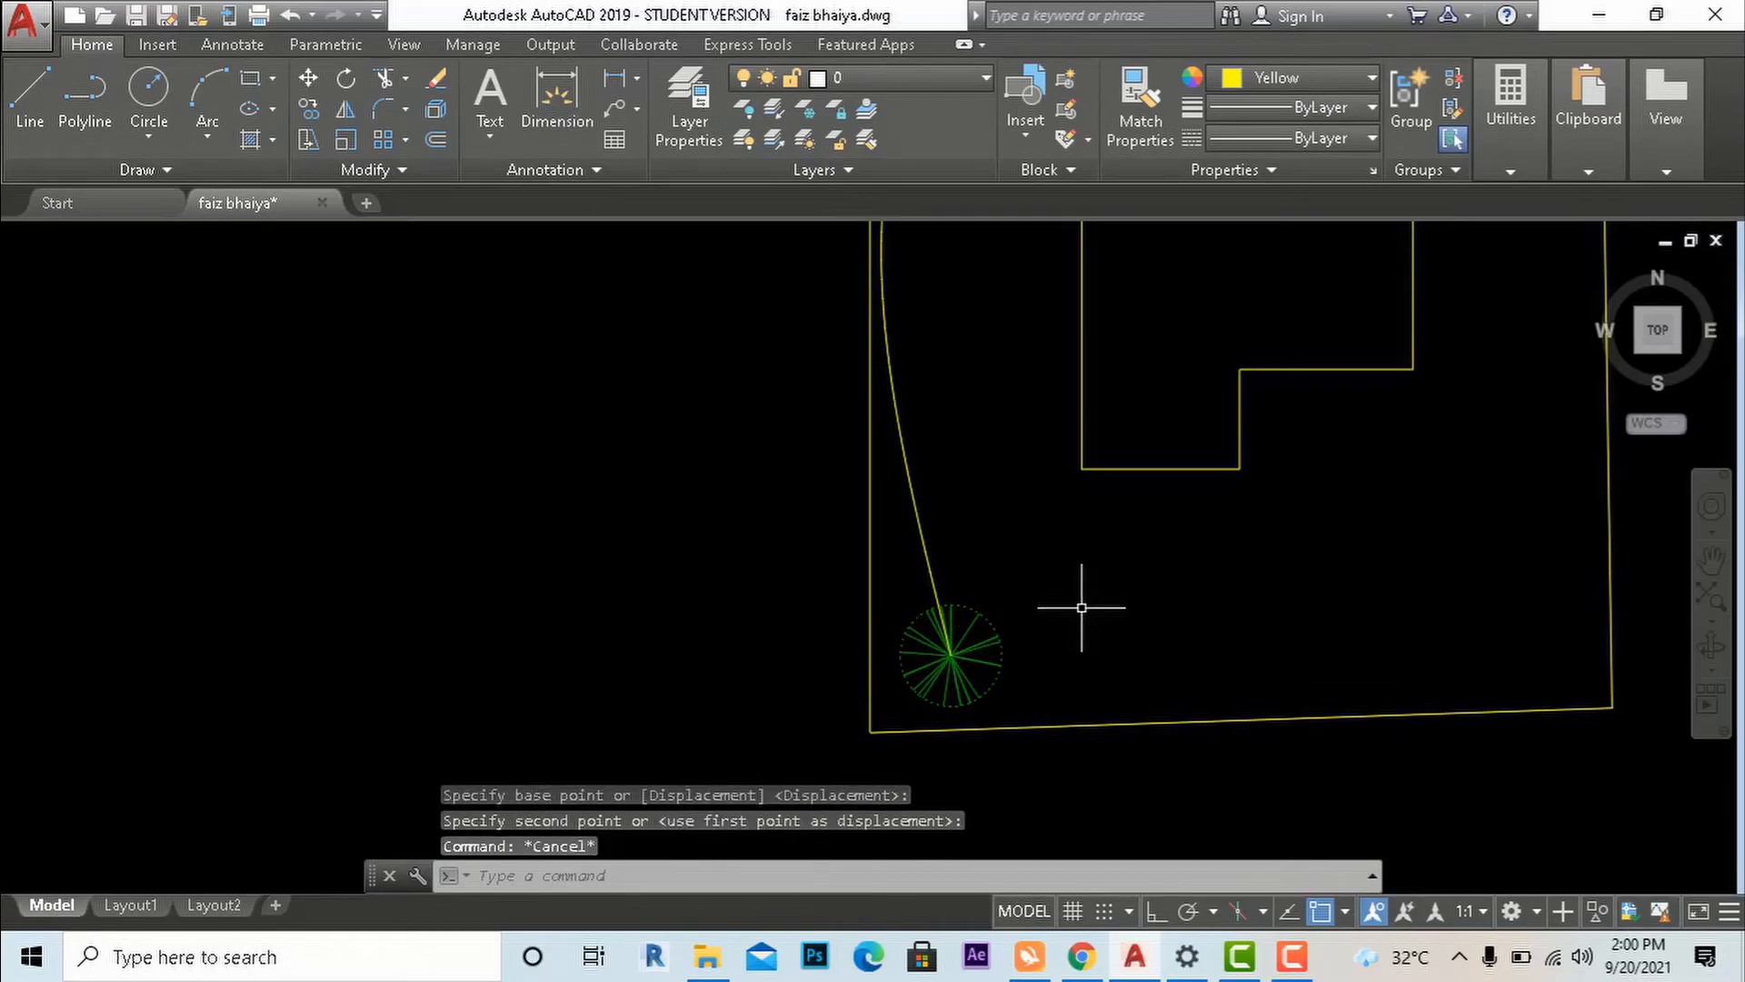
Array the moved tree as an associative path array along the spline and finish the command.
text(AR)
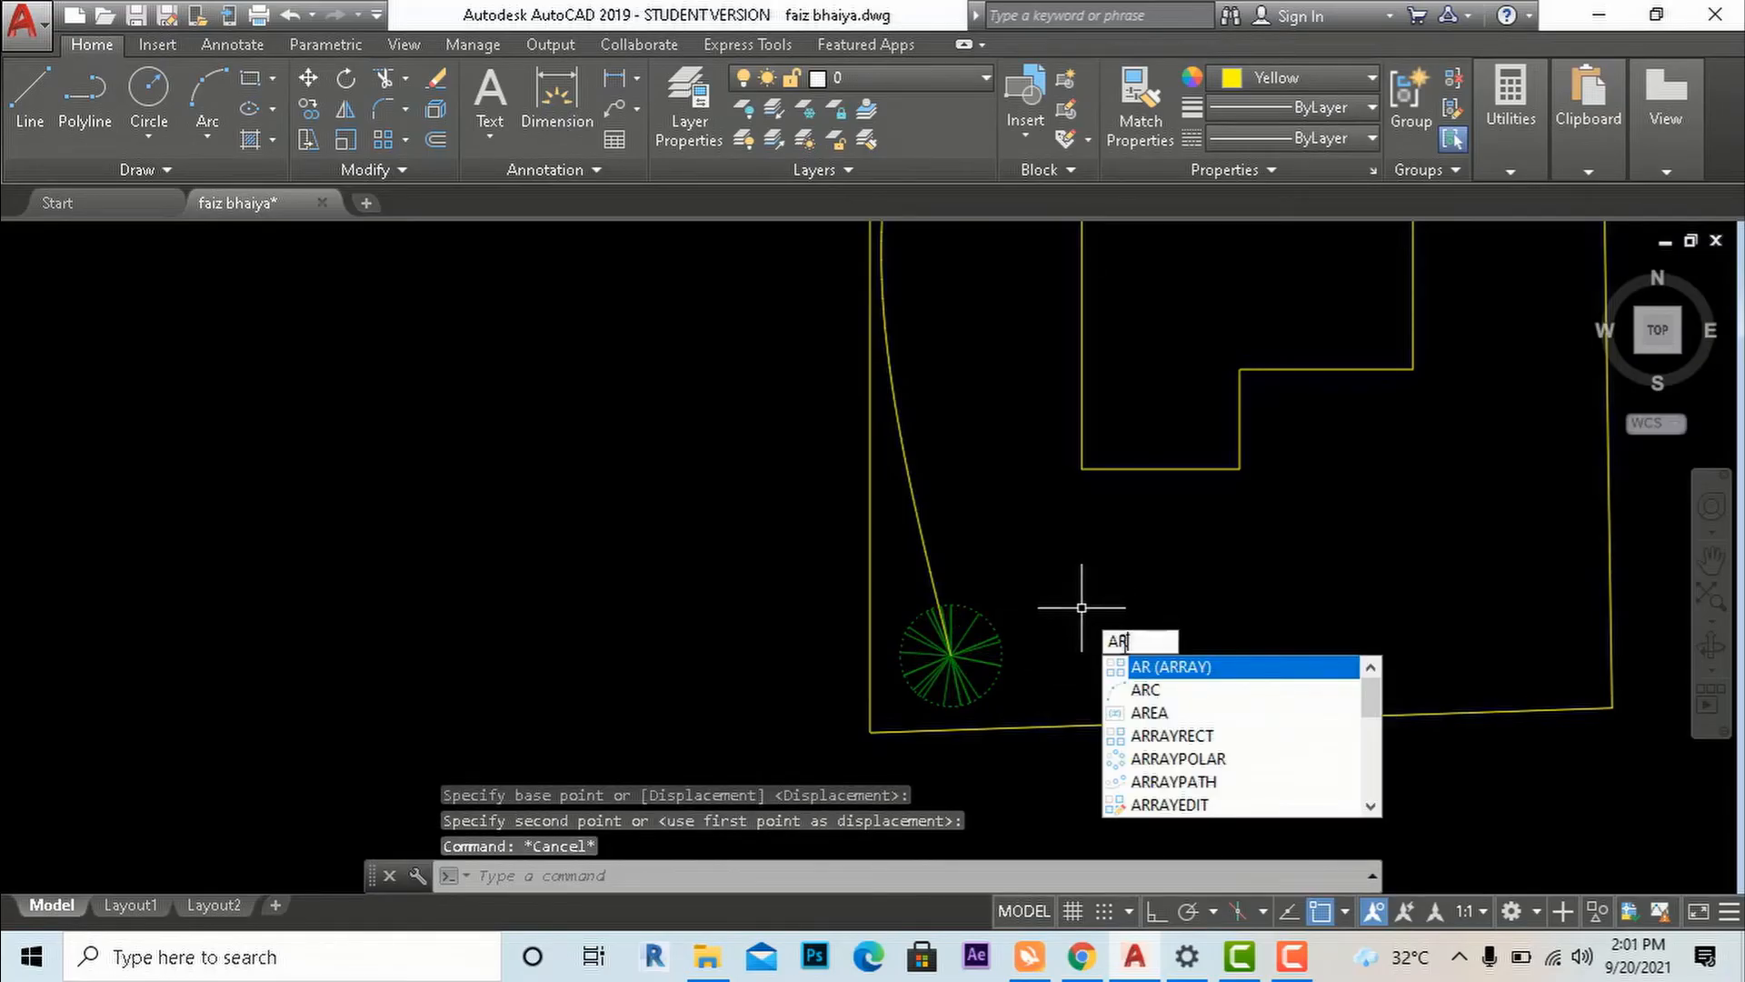
key(Return)
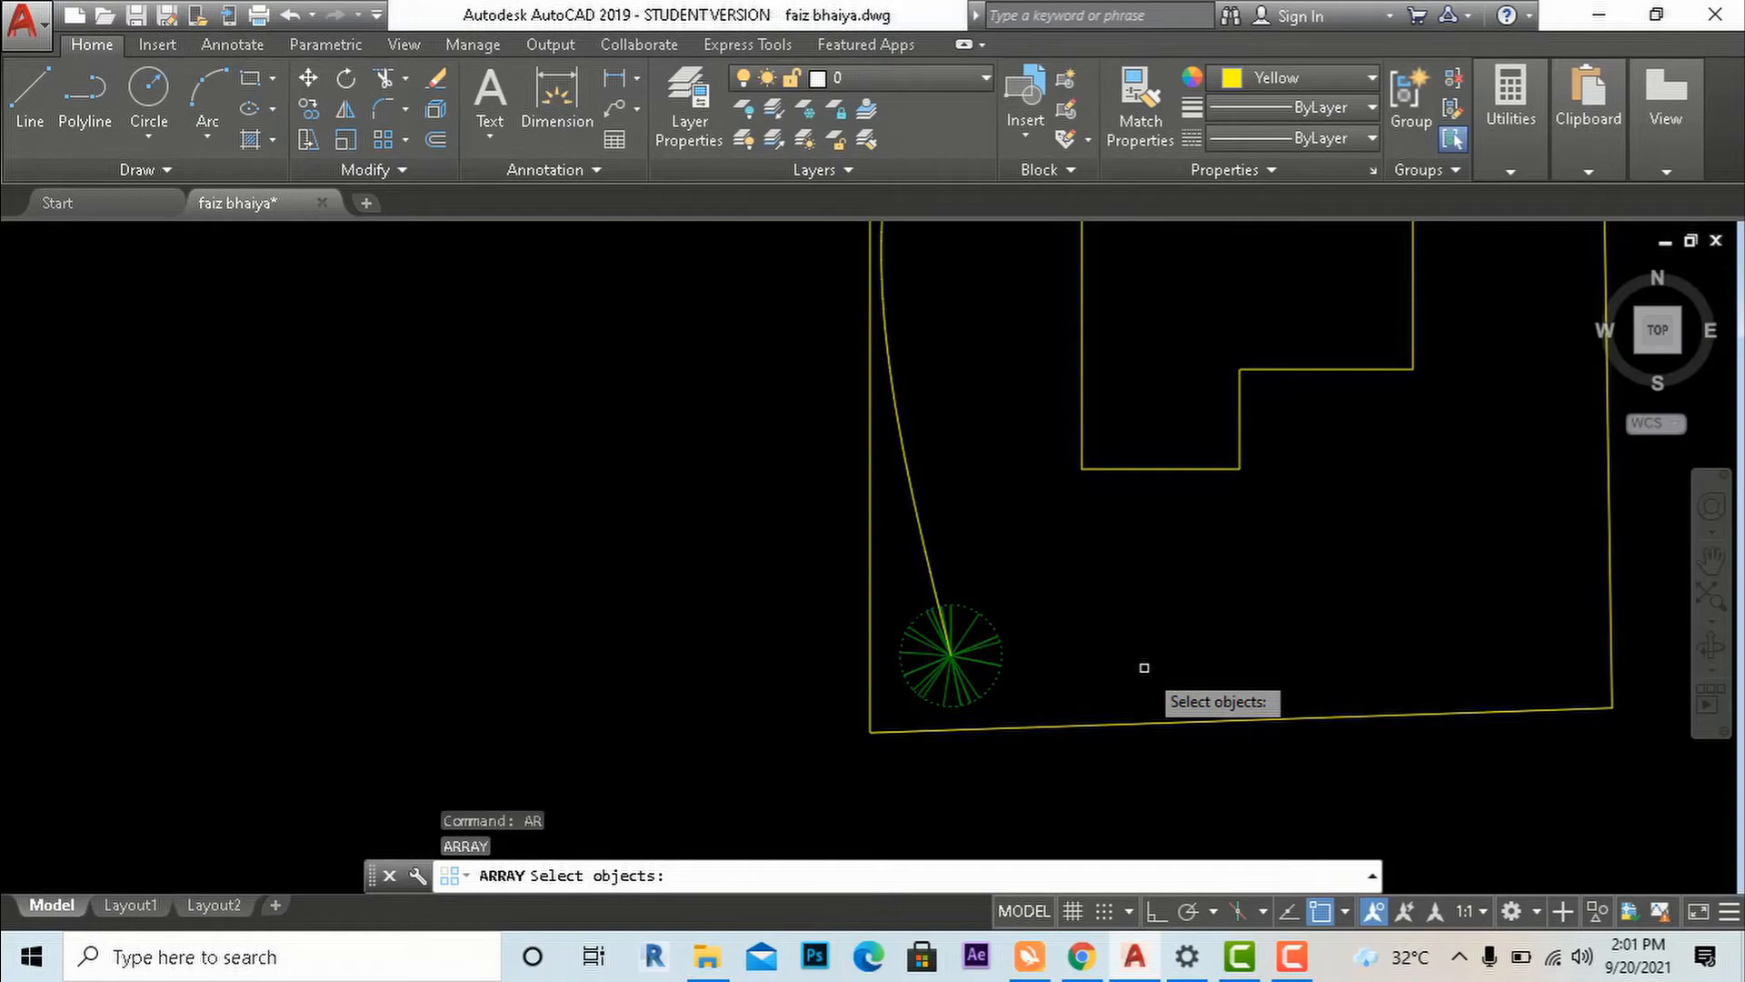
click(997, 644)
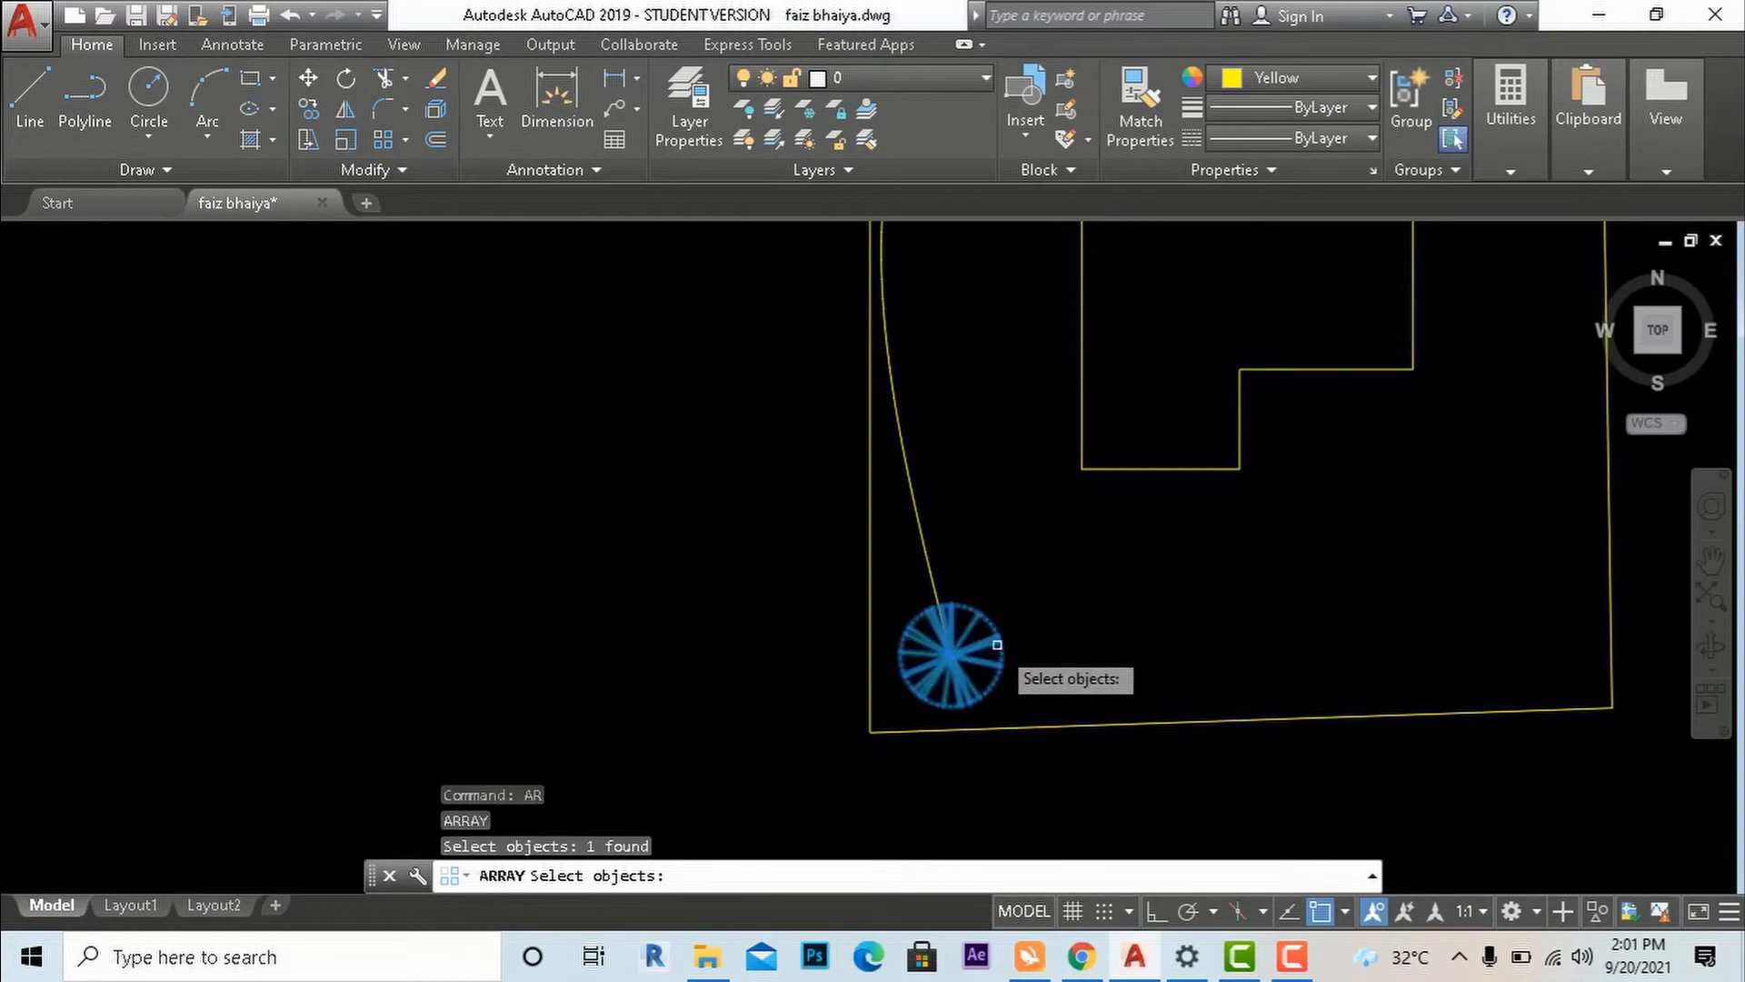
key(Return)
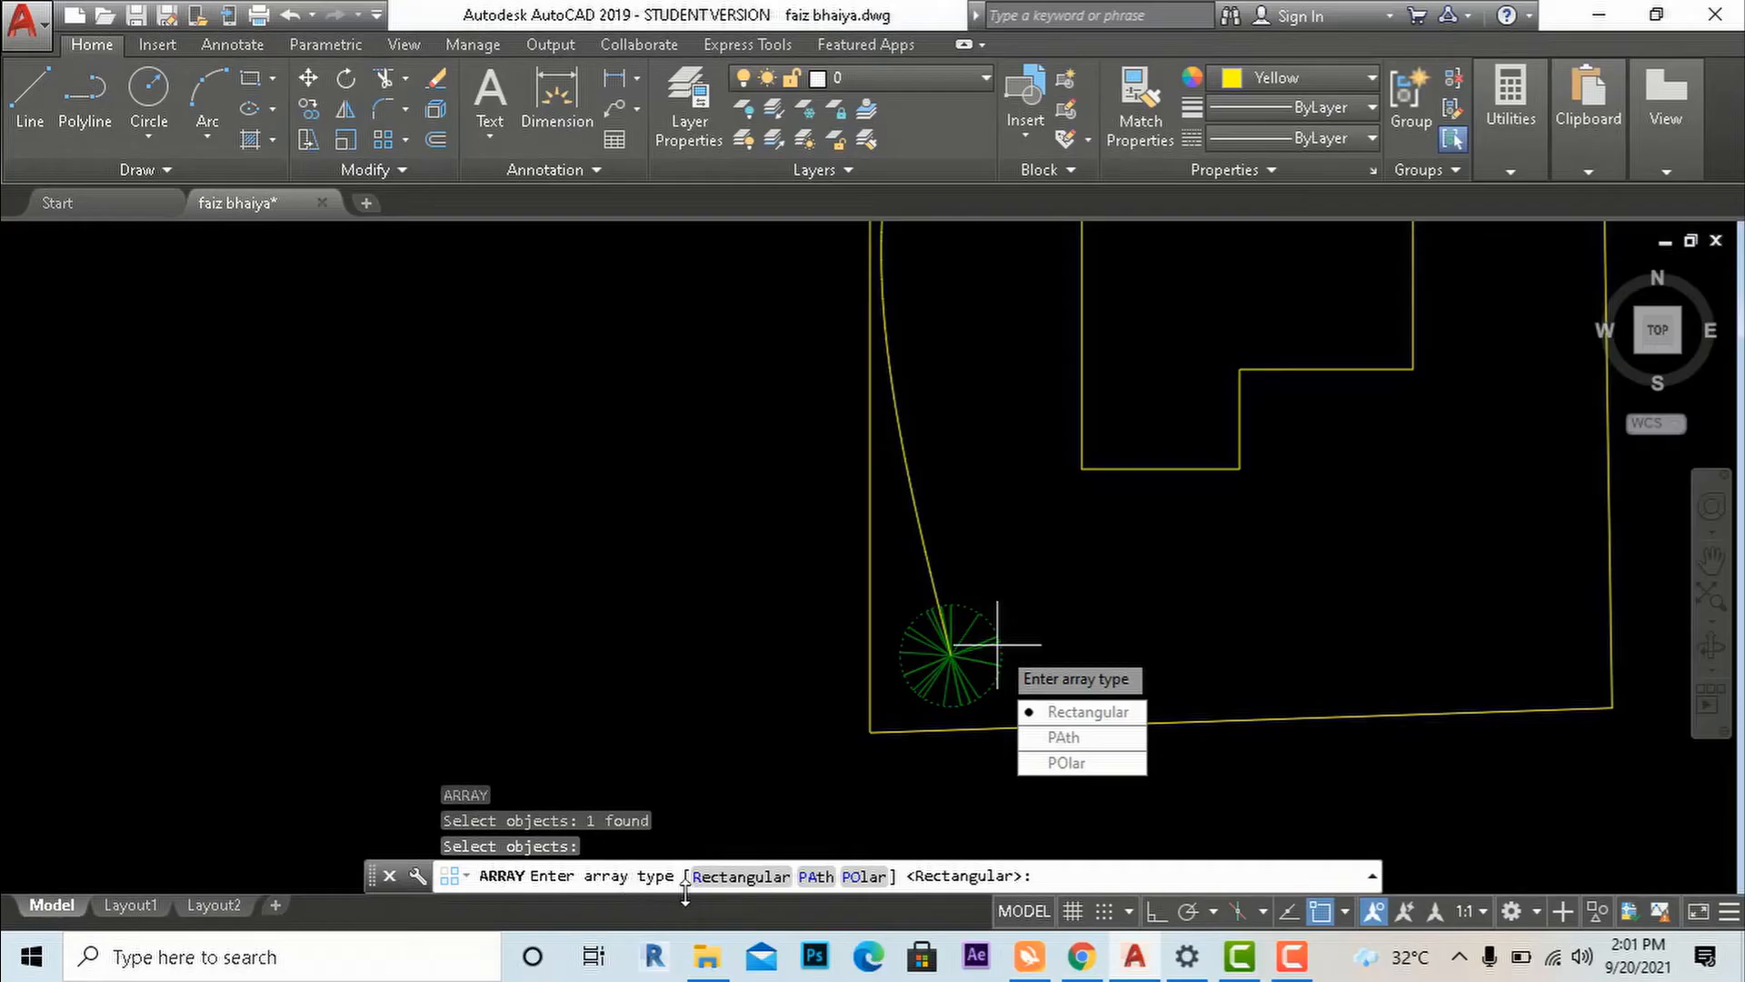
click(817, 878)
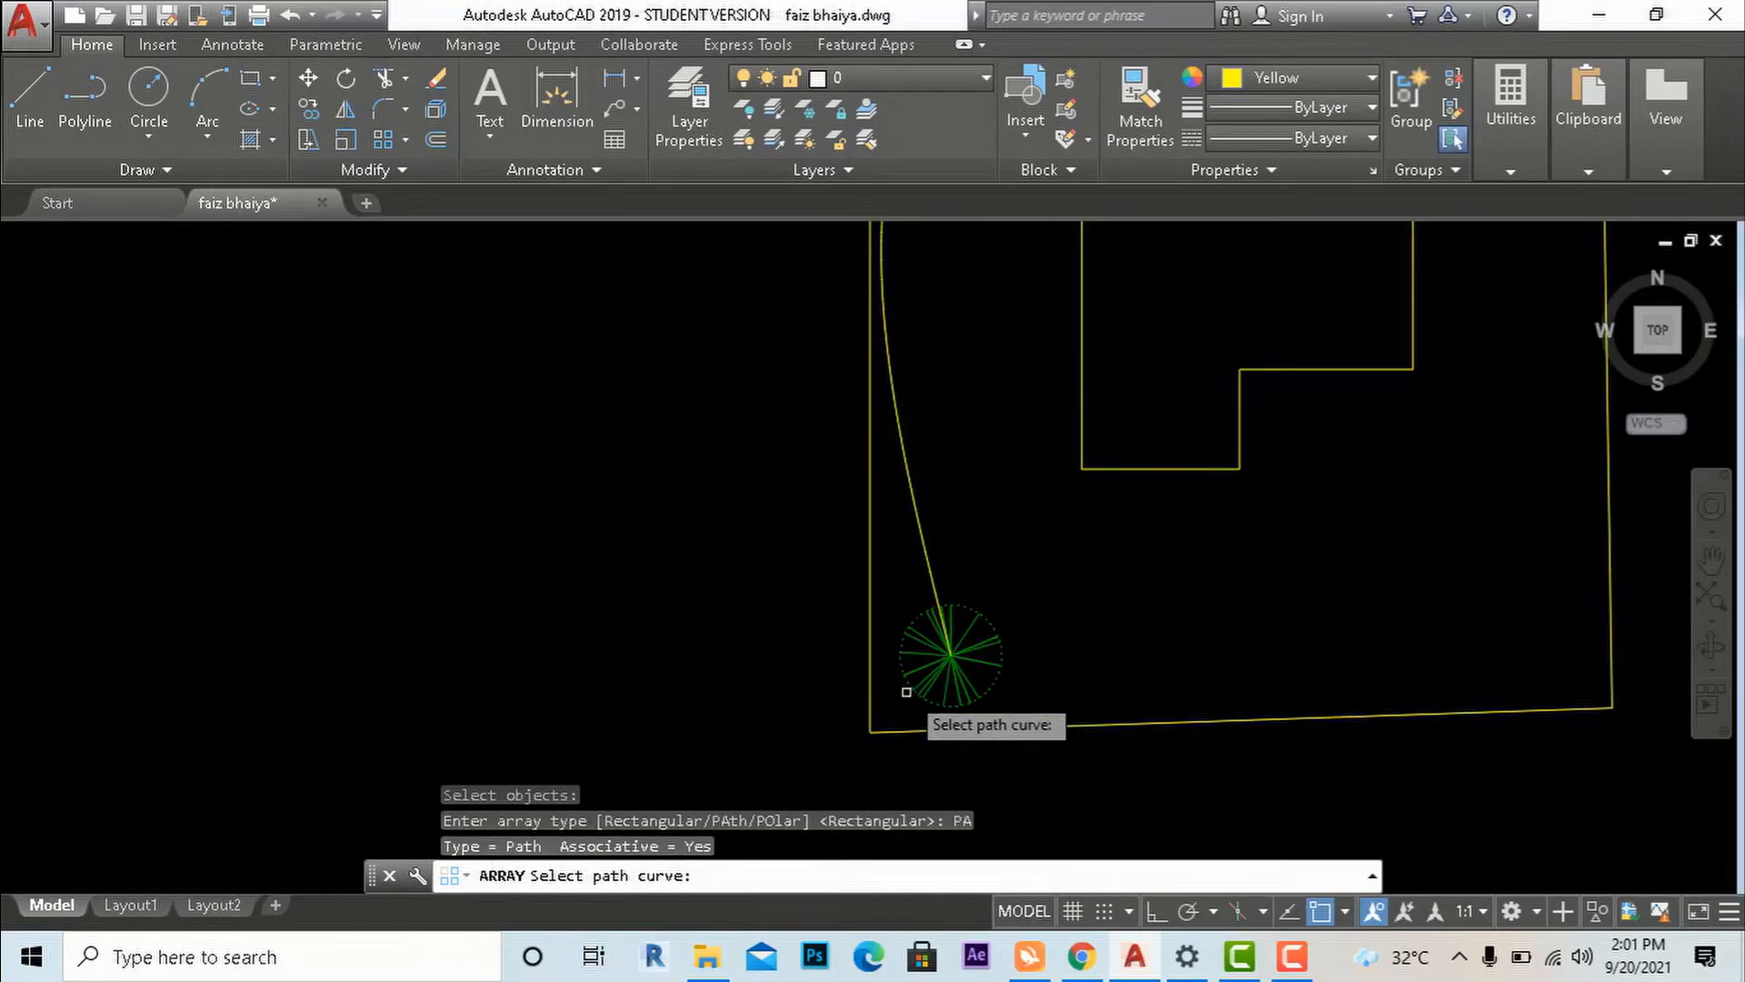
click(929, 575)
scroll(950, 636, down, 5)
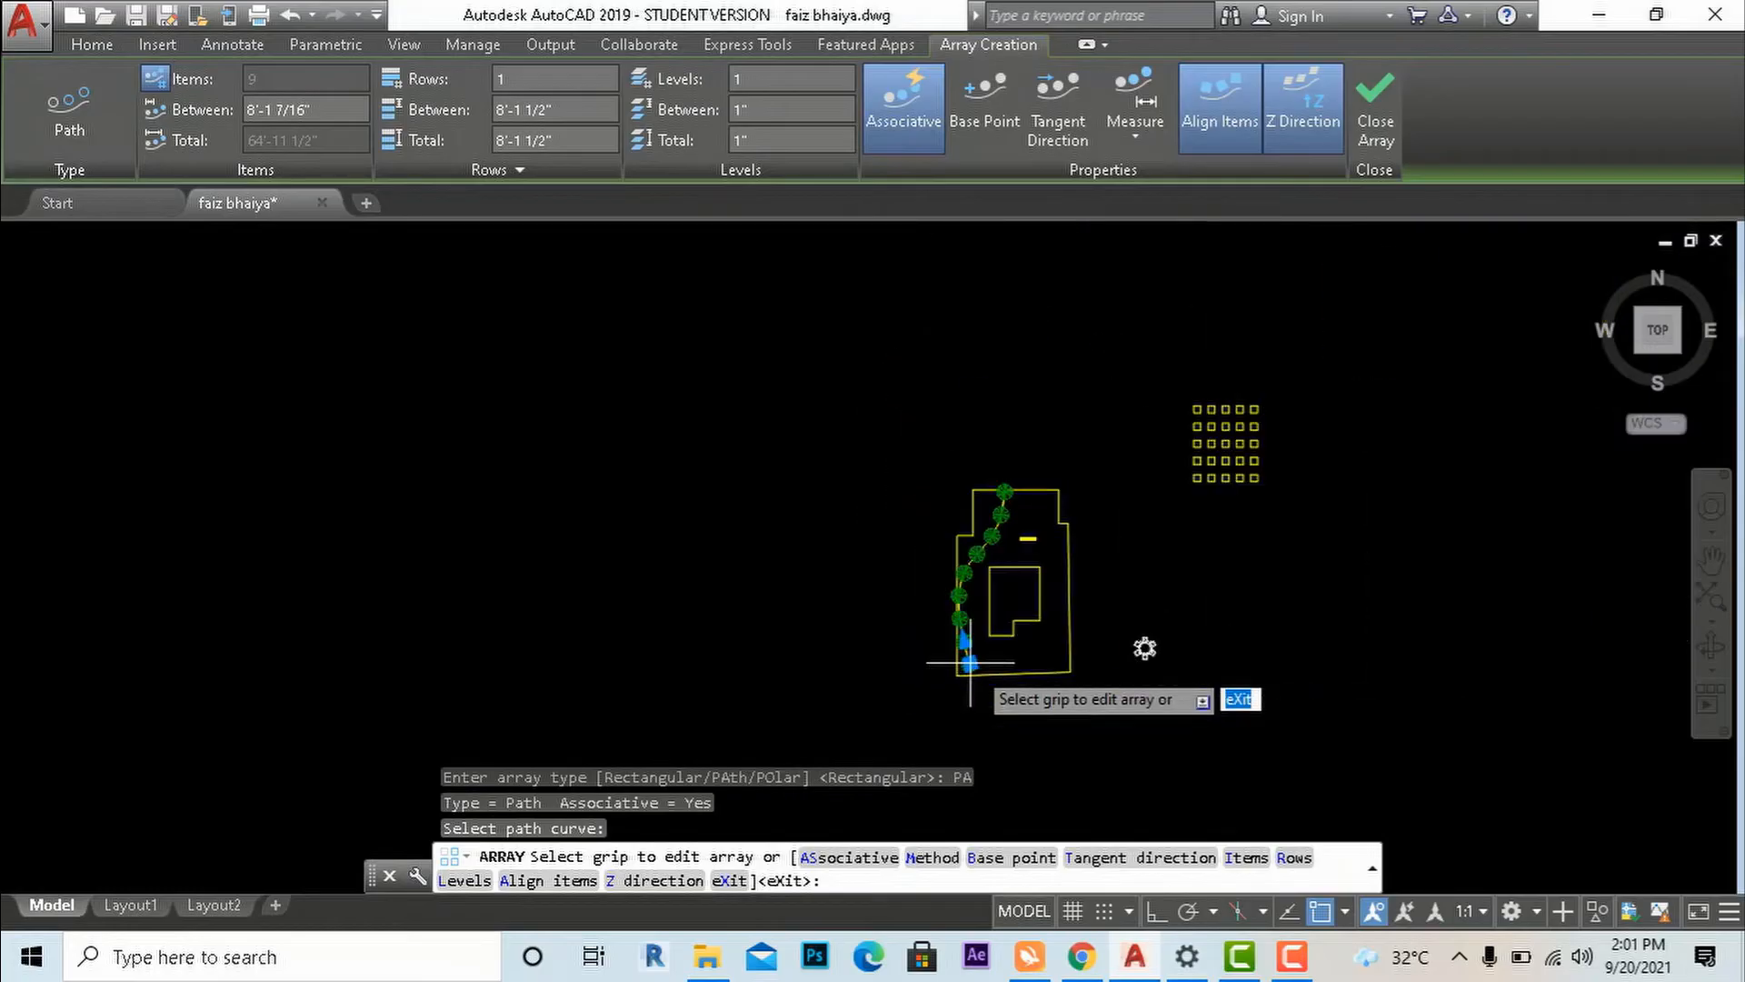
scroll(990, 608, up, 4)
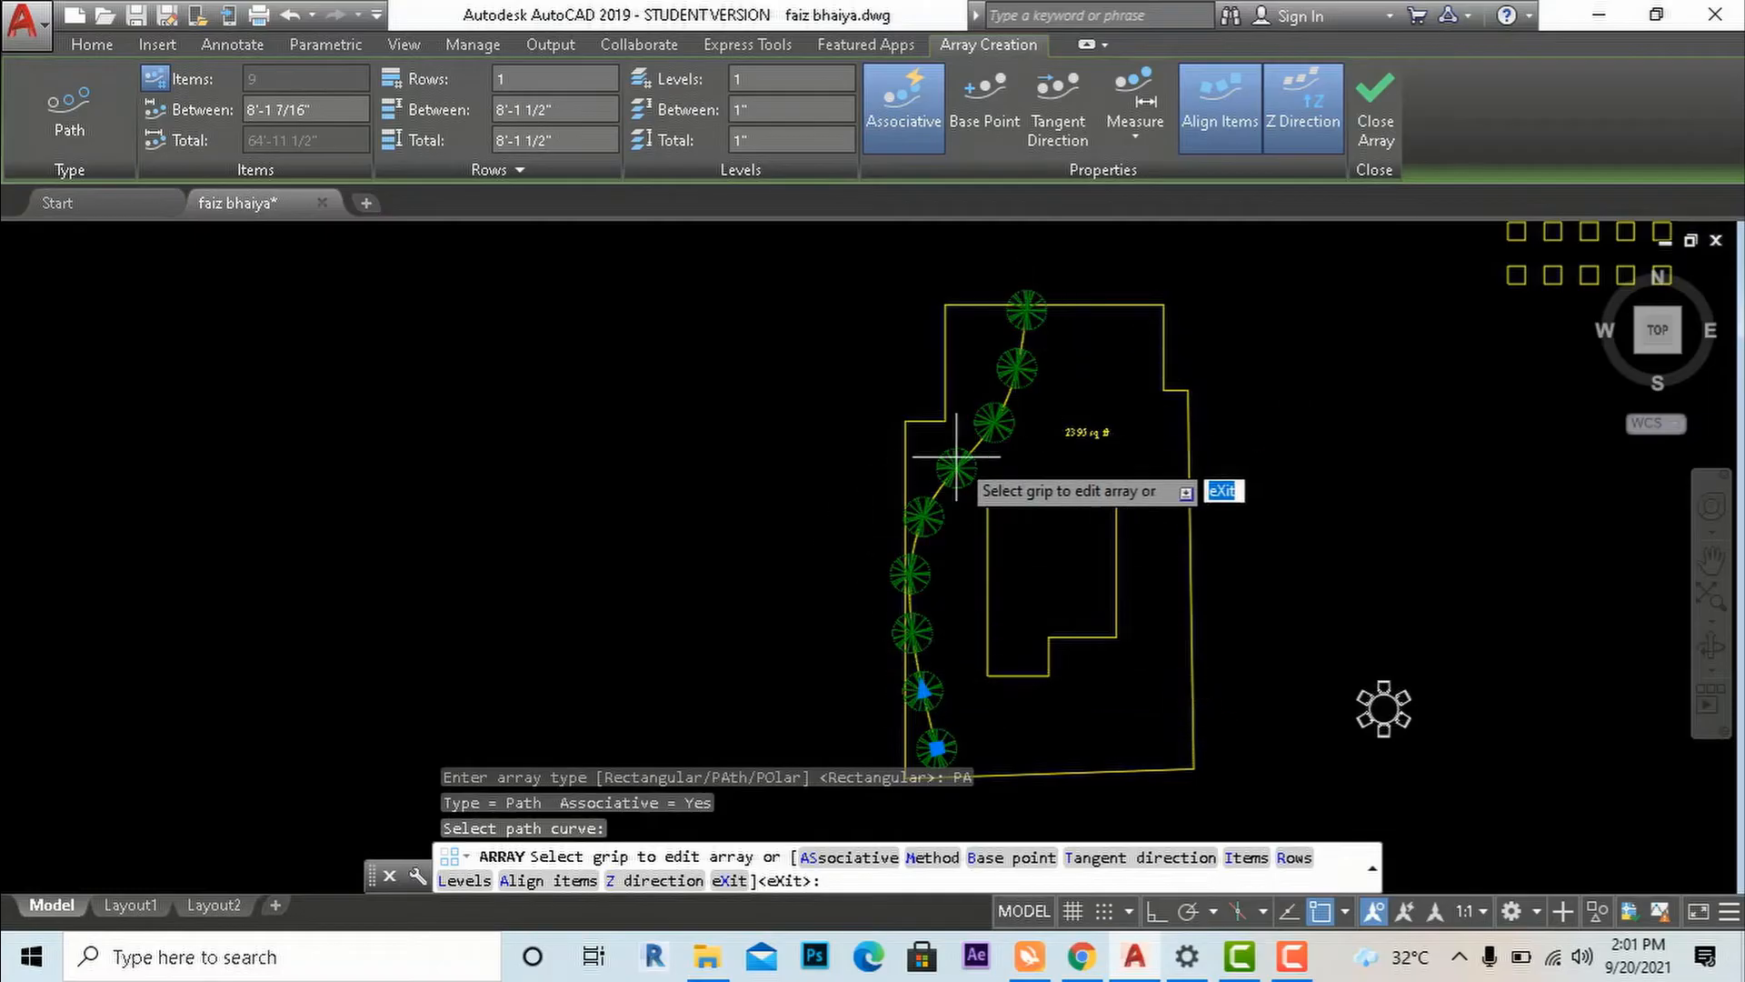
key(Escape)
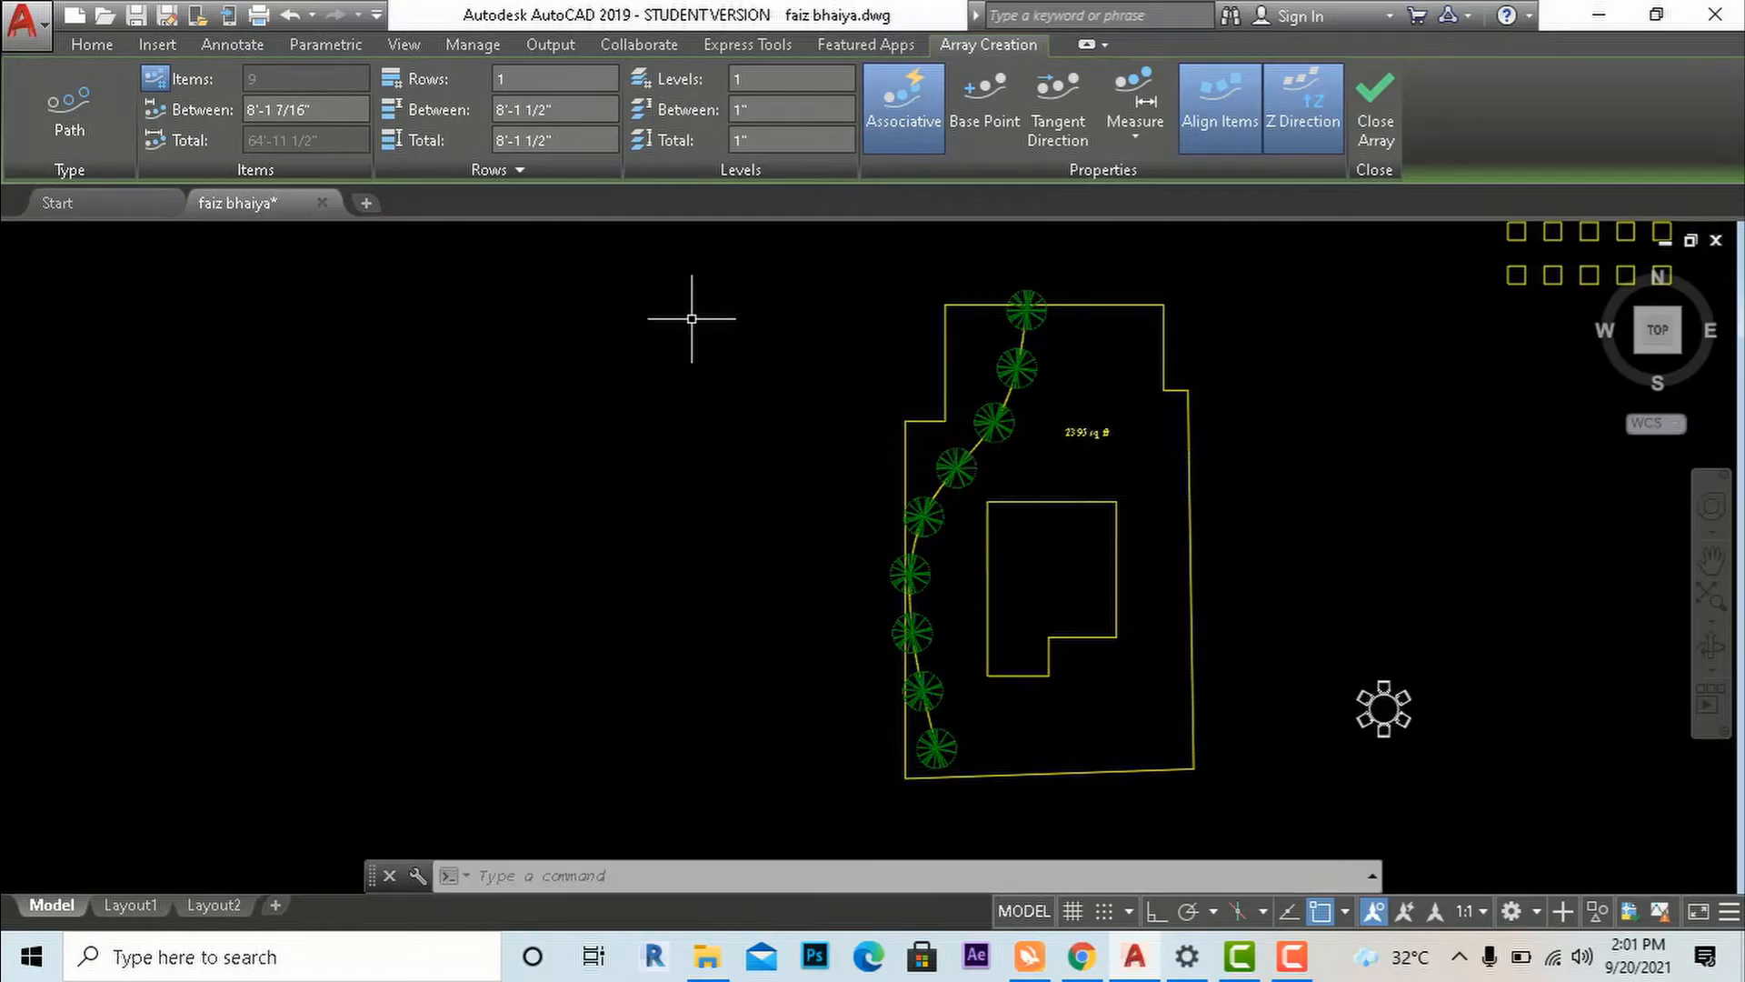
Select the tree path array, turn off its automatic item count and open the number of items for editing.
click(995, 420)
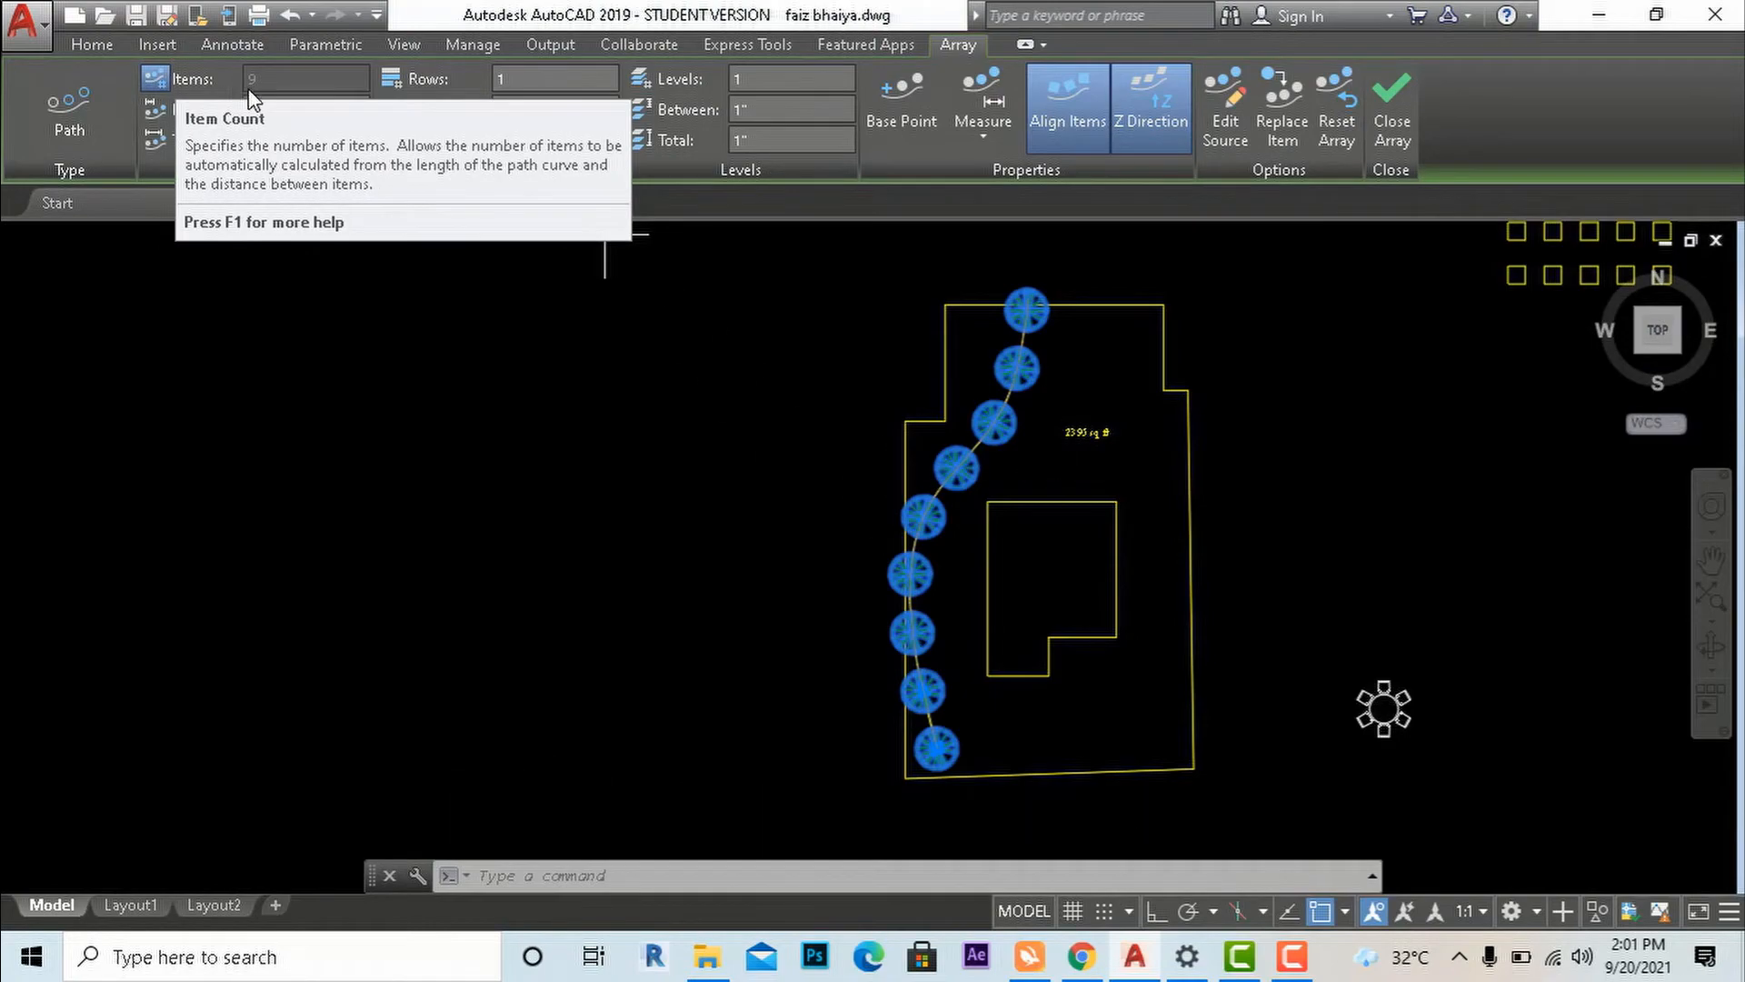
click(170, 73)
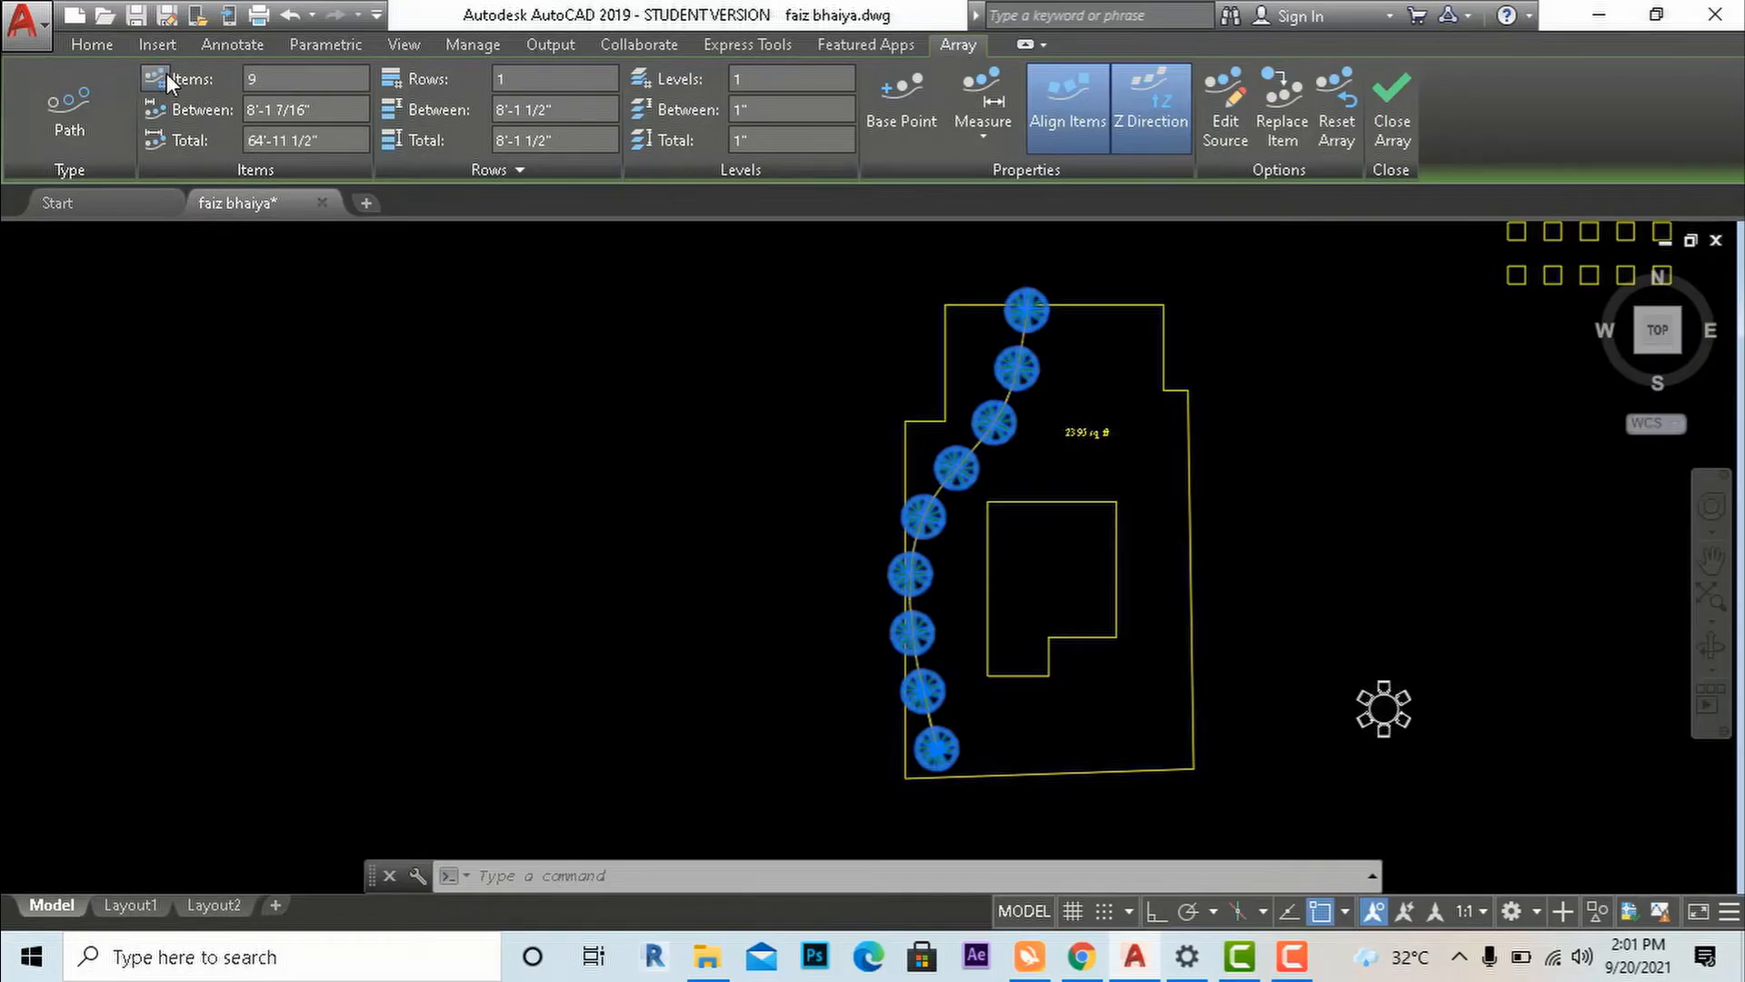
click(302, 80)
key(Return)
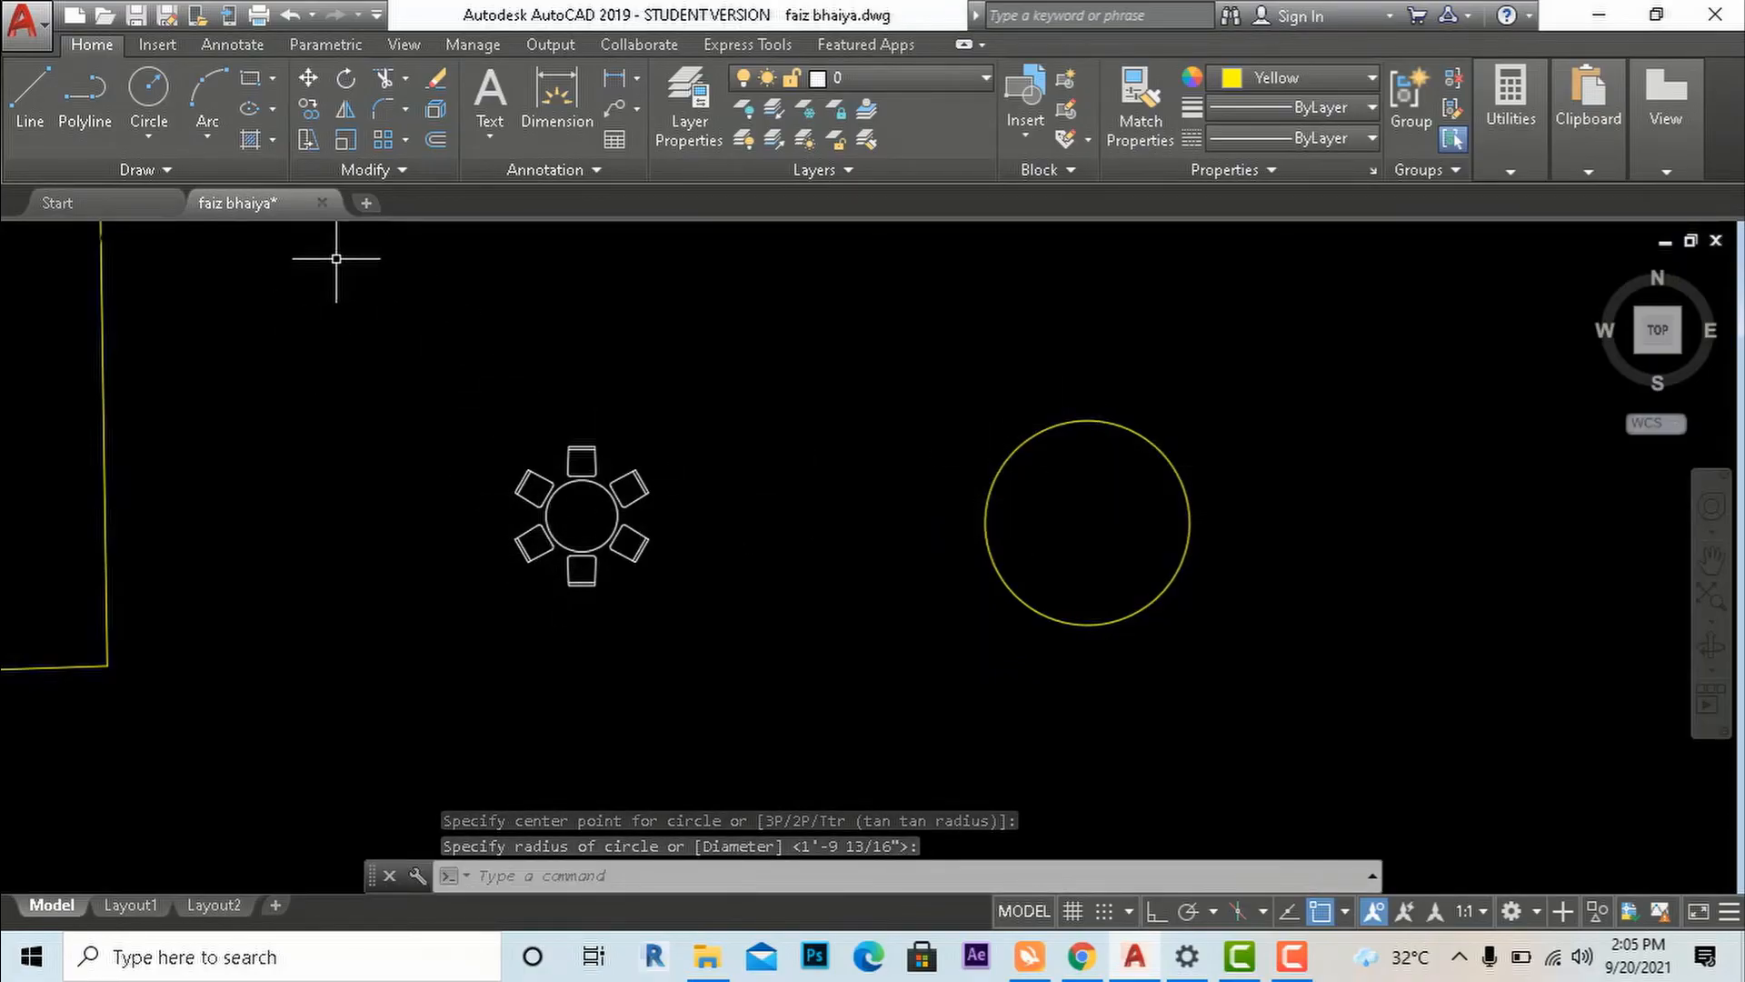
Draw a small circle overlapping the large circle's left edge, with about a quarter of the large circle's radius.
click(148, 88)
scroll(956, 536, up, 2)
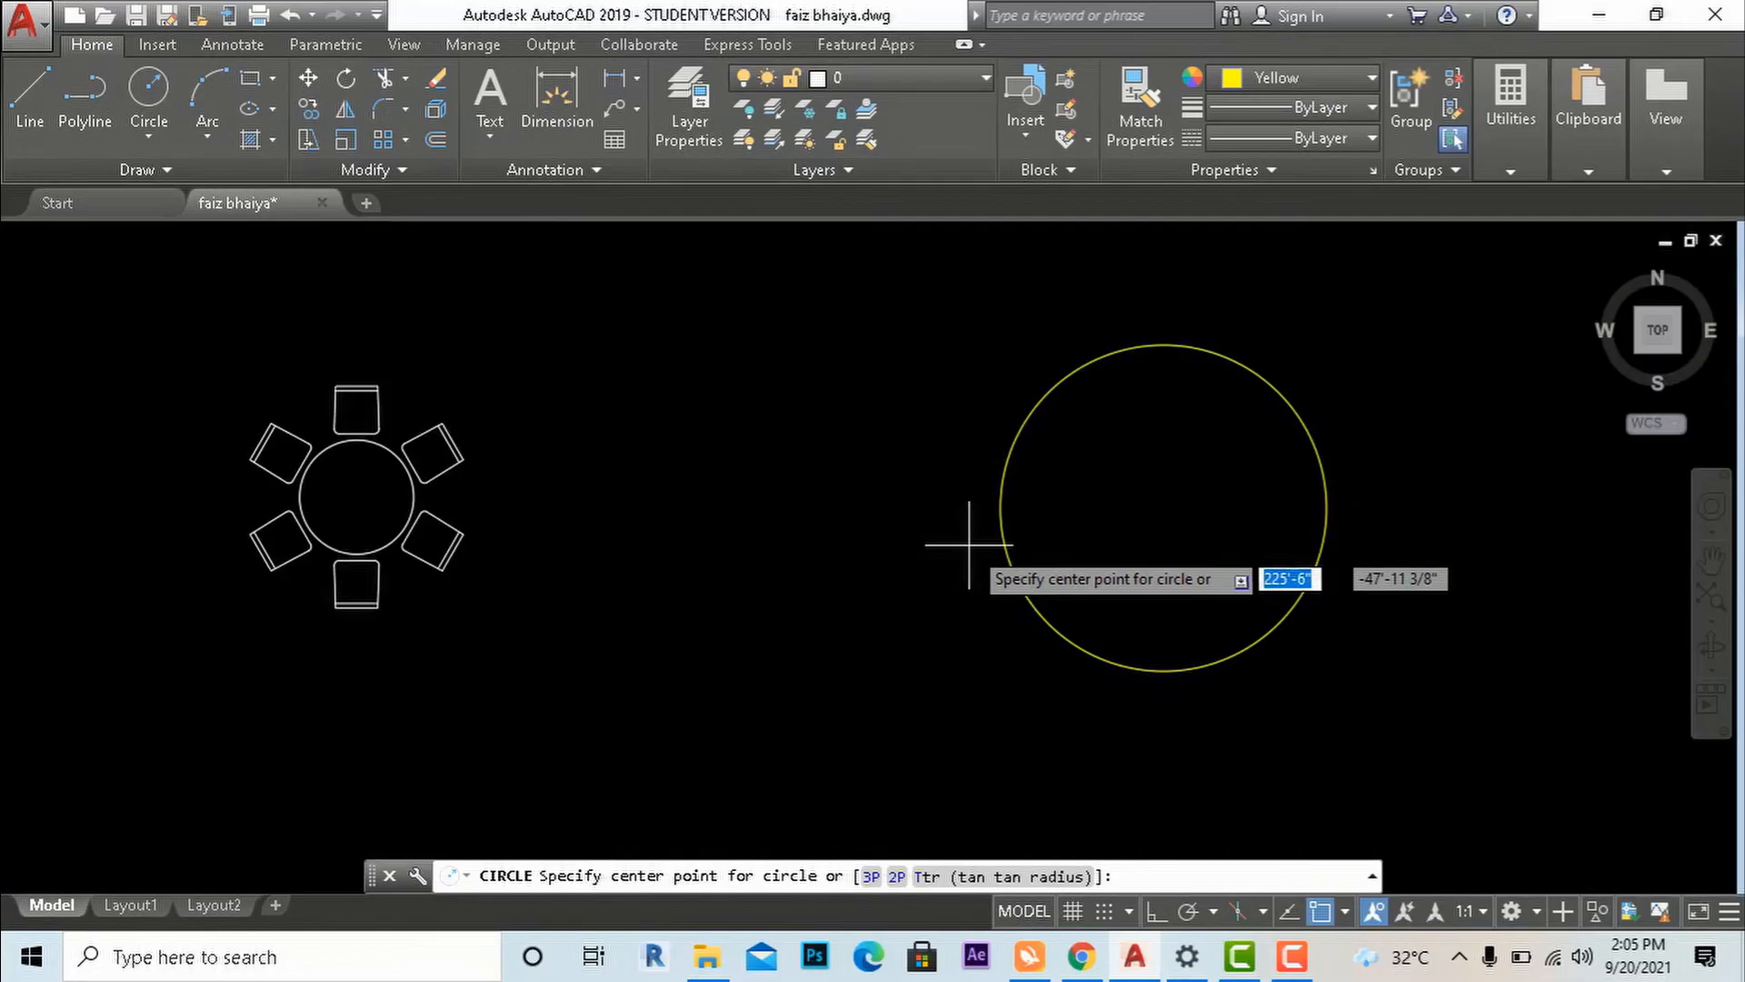
click(967, 544)
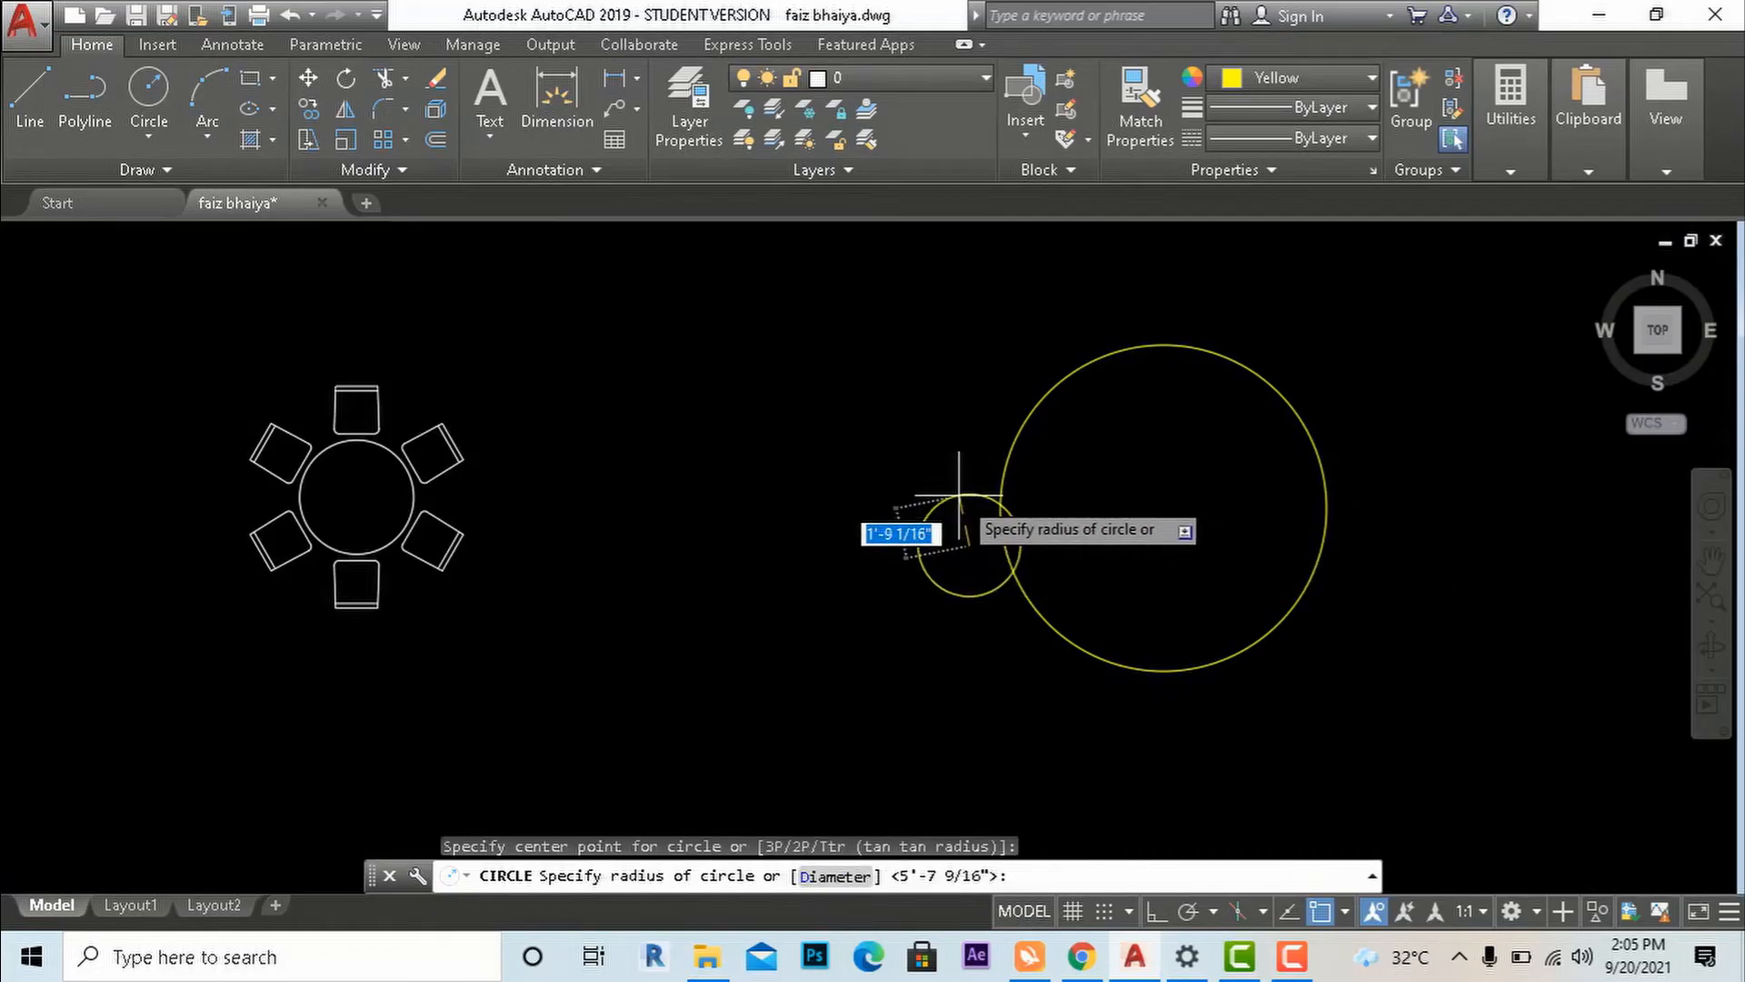
click(958, 506)
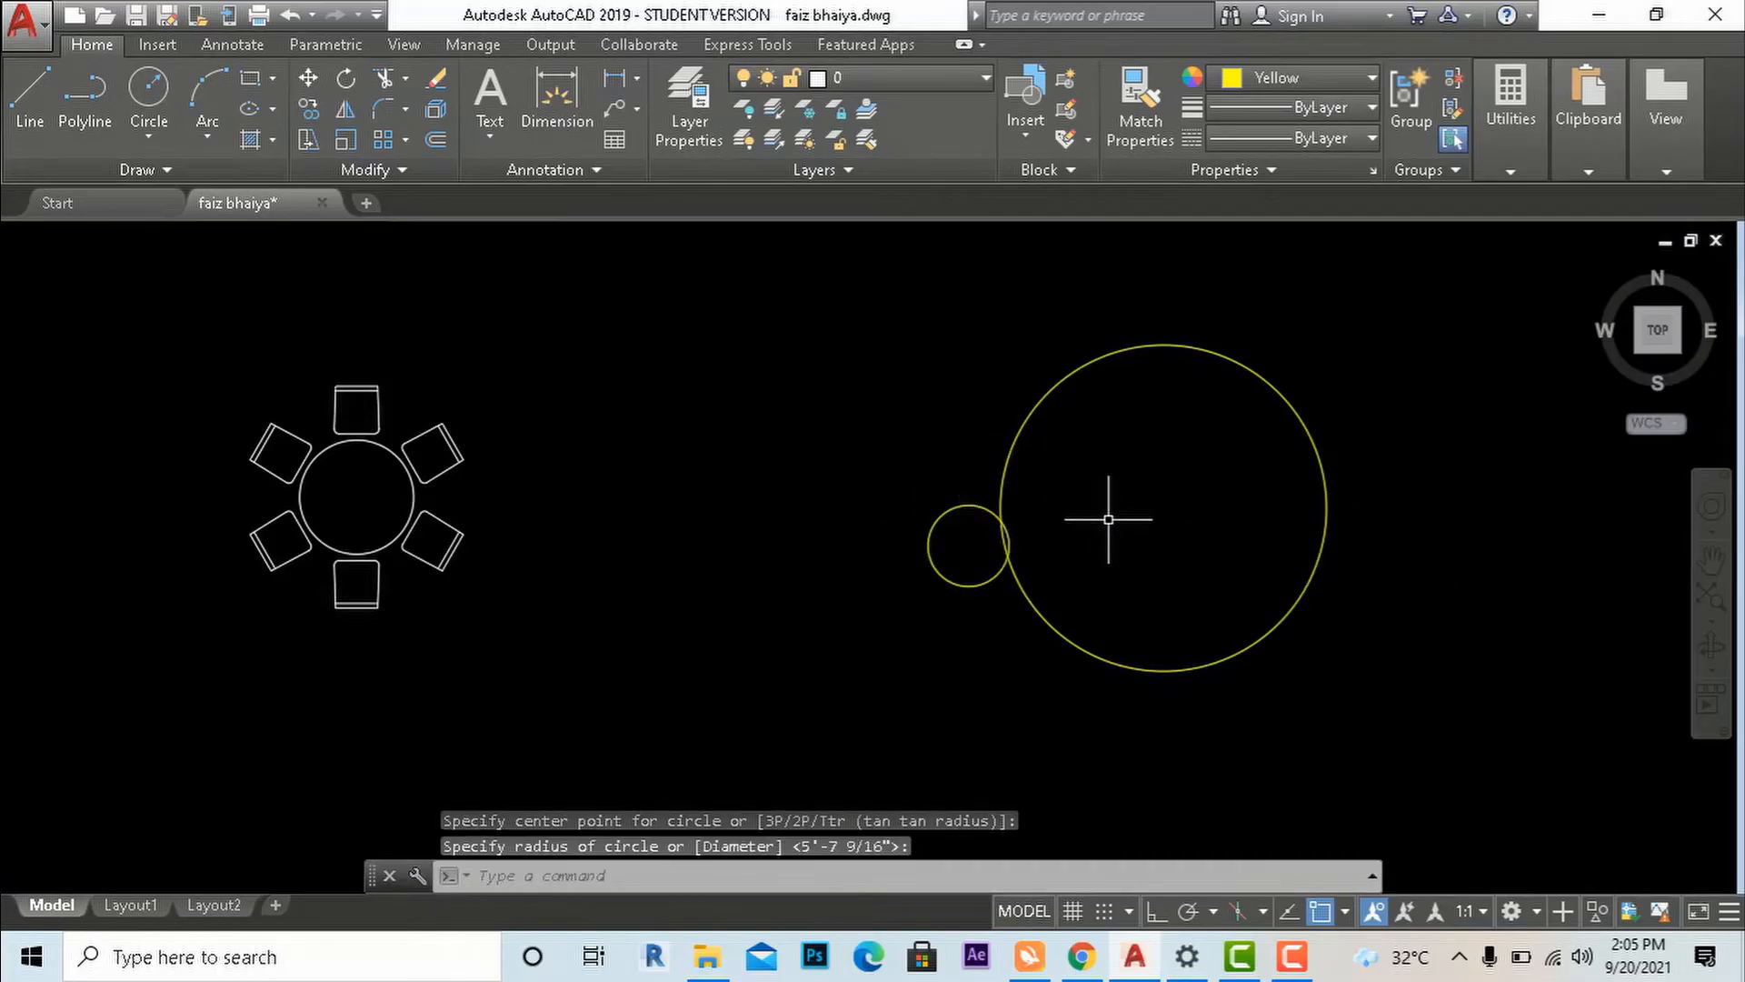
Create a polar array of the small circle around the centre of the large circle.
text(AR)
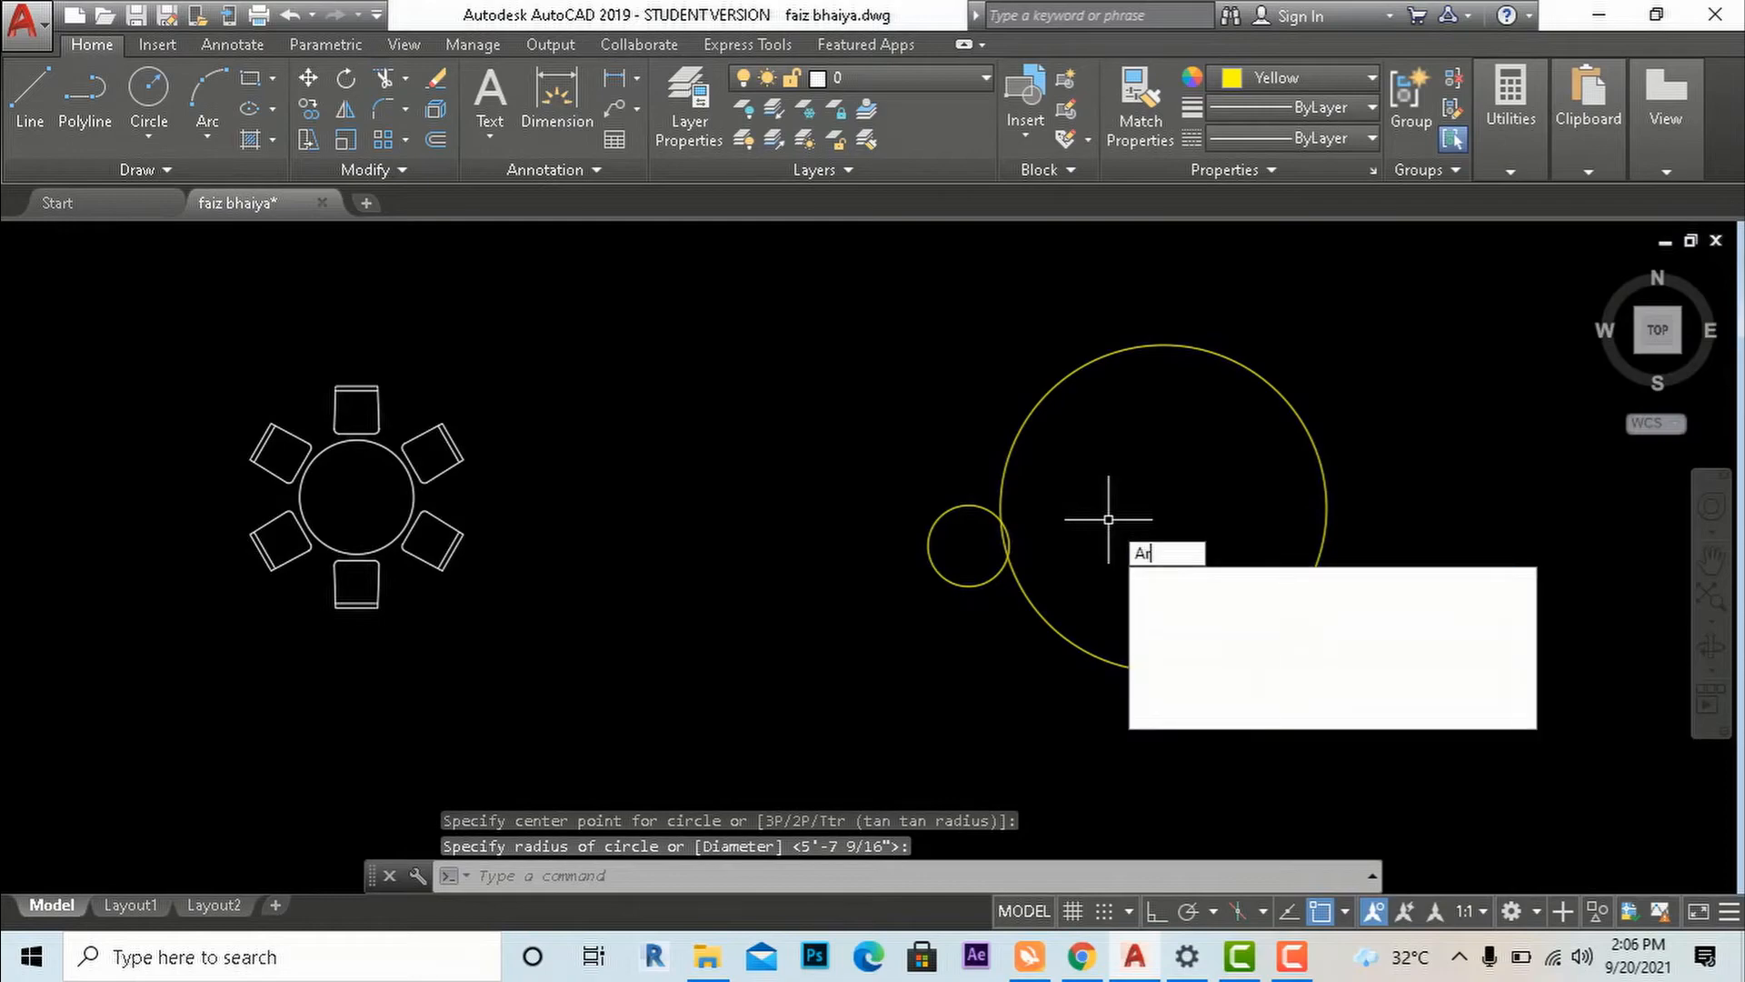
key(Return)
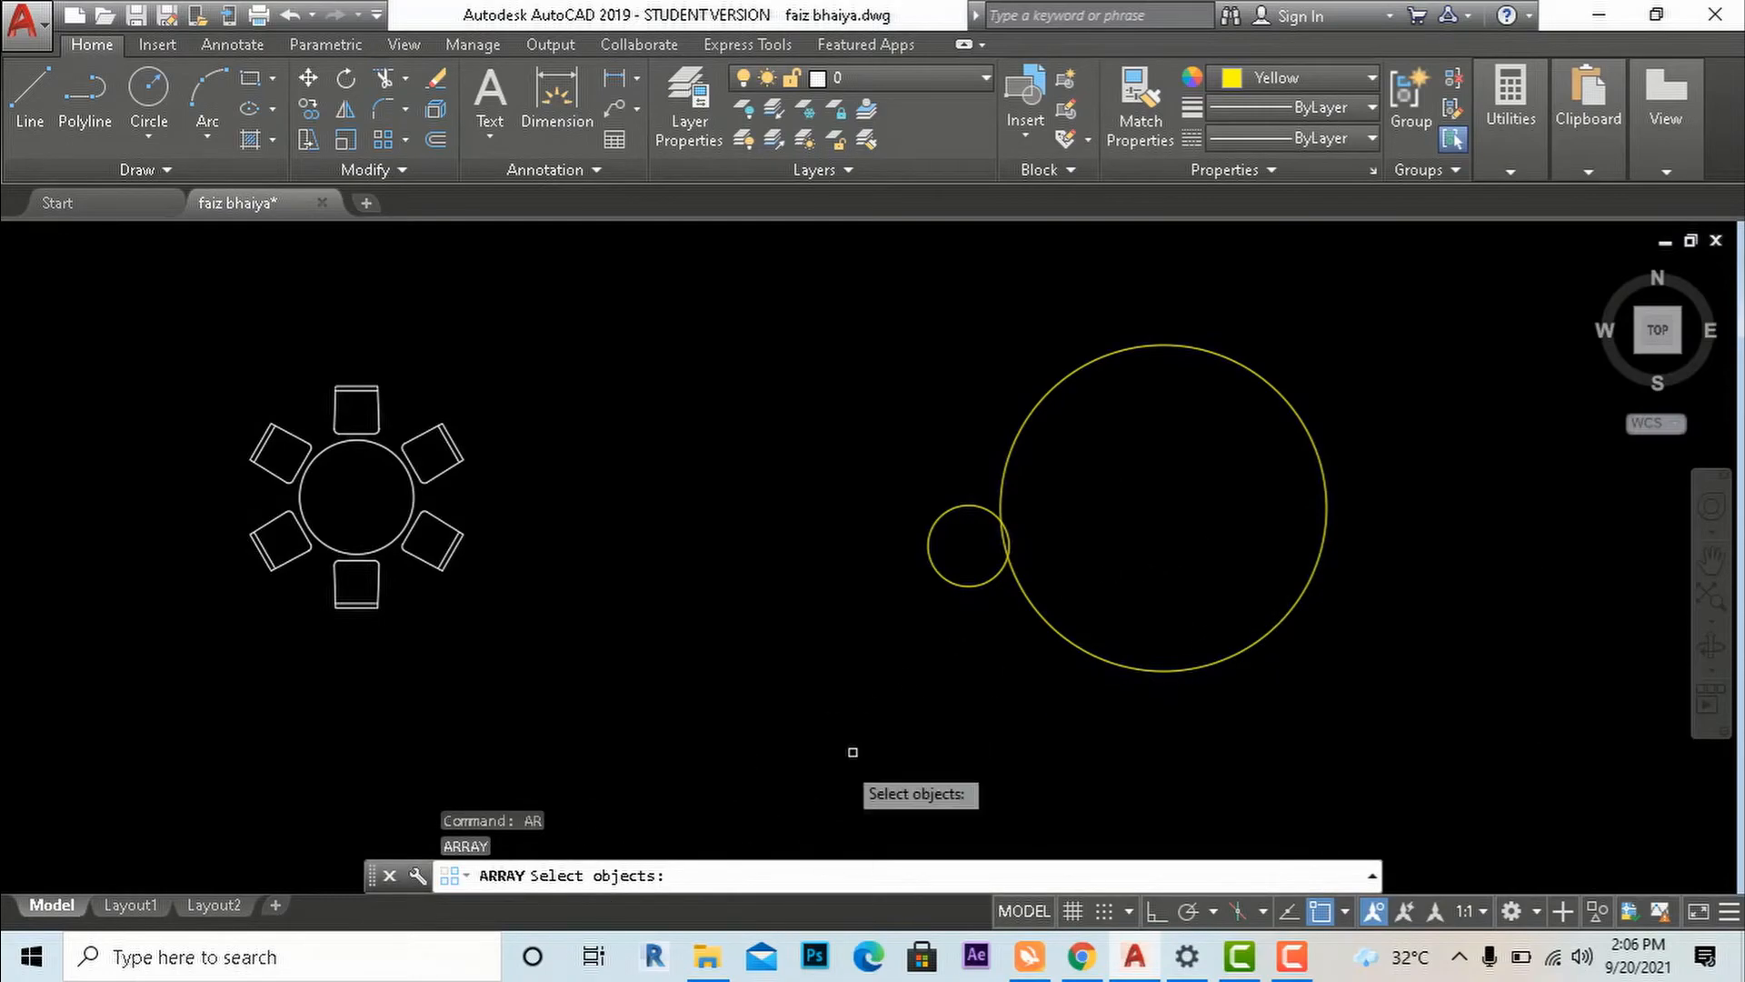
click(960, 583)
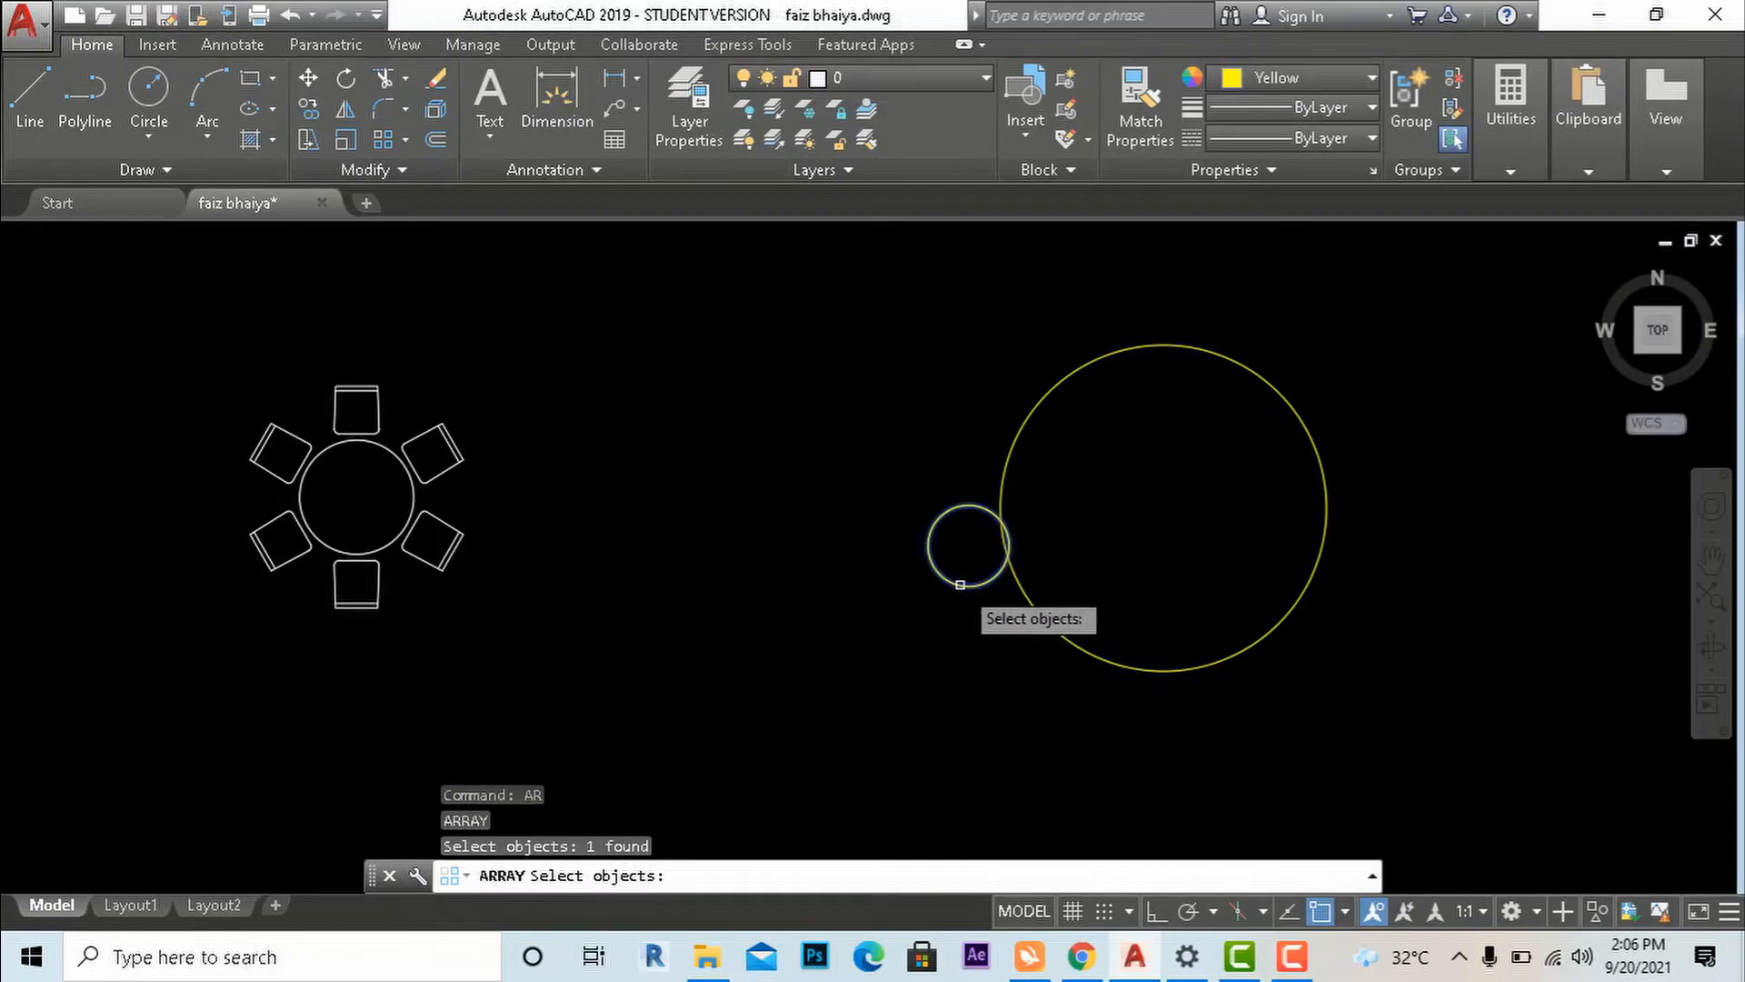
key(Return)
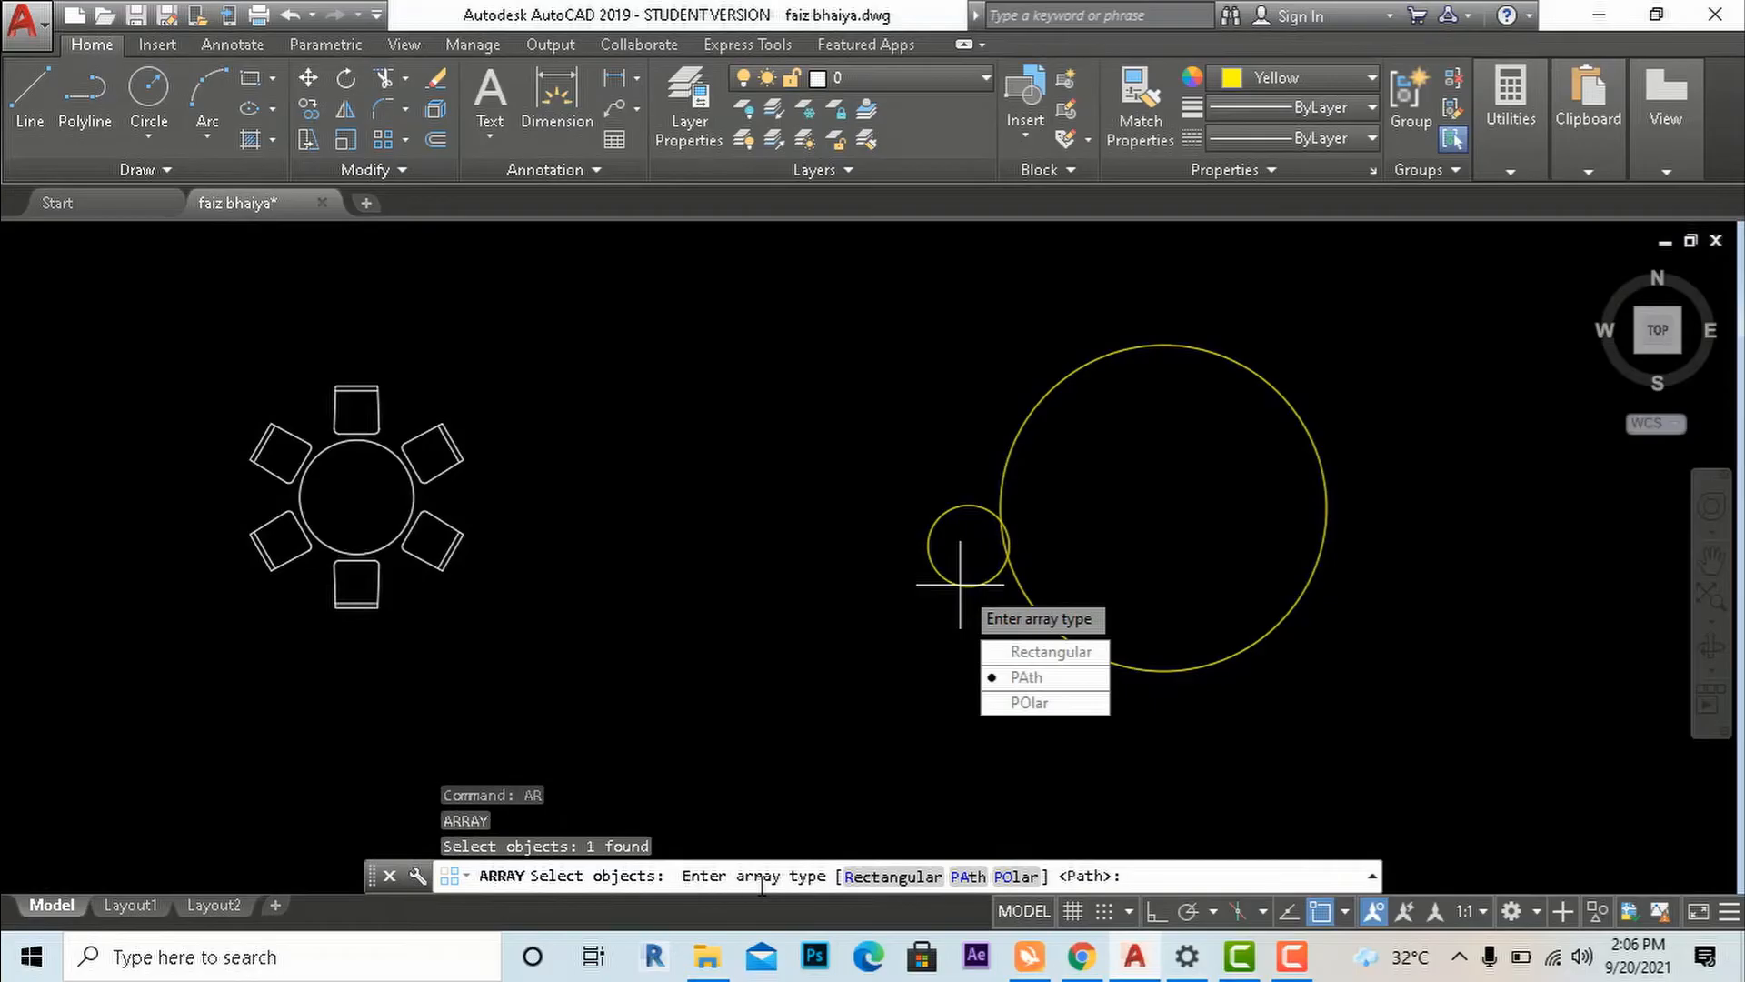
click(1018, 877)
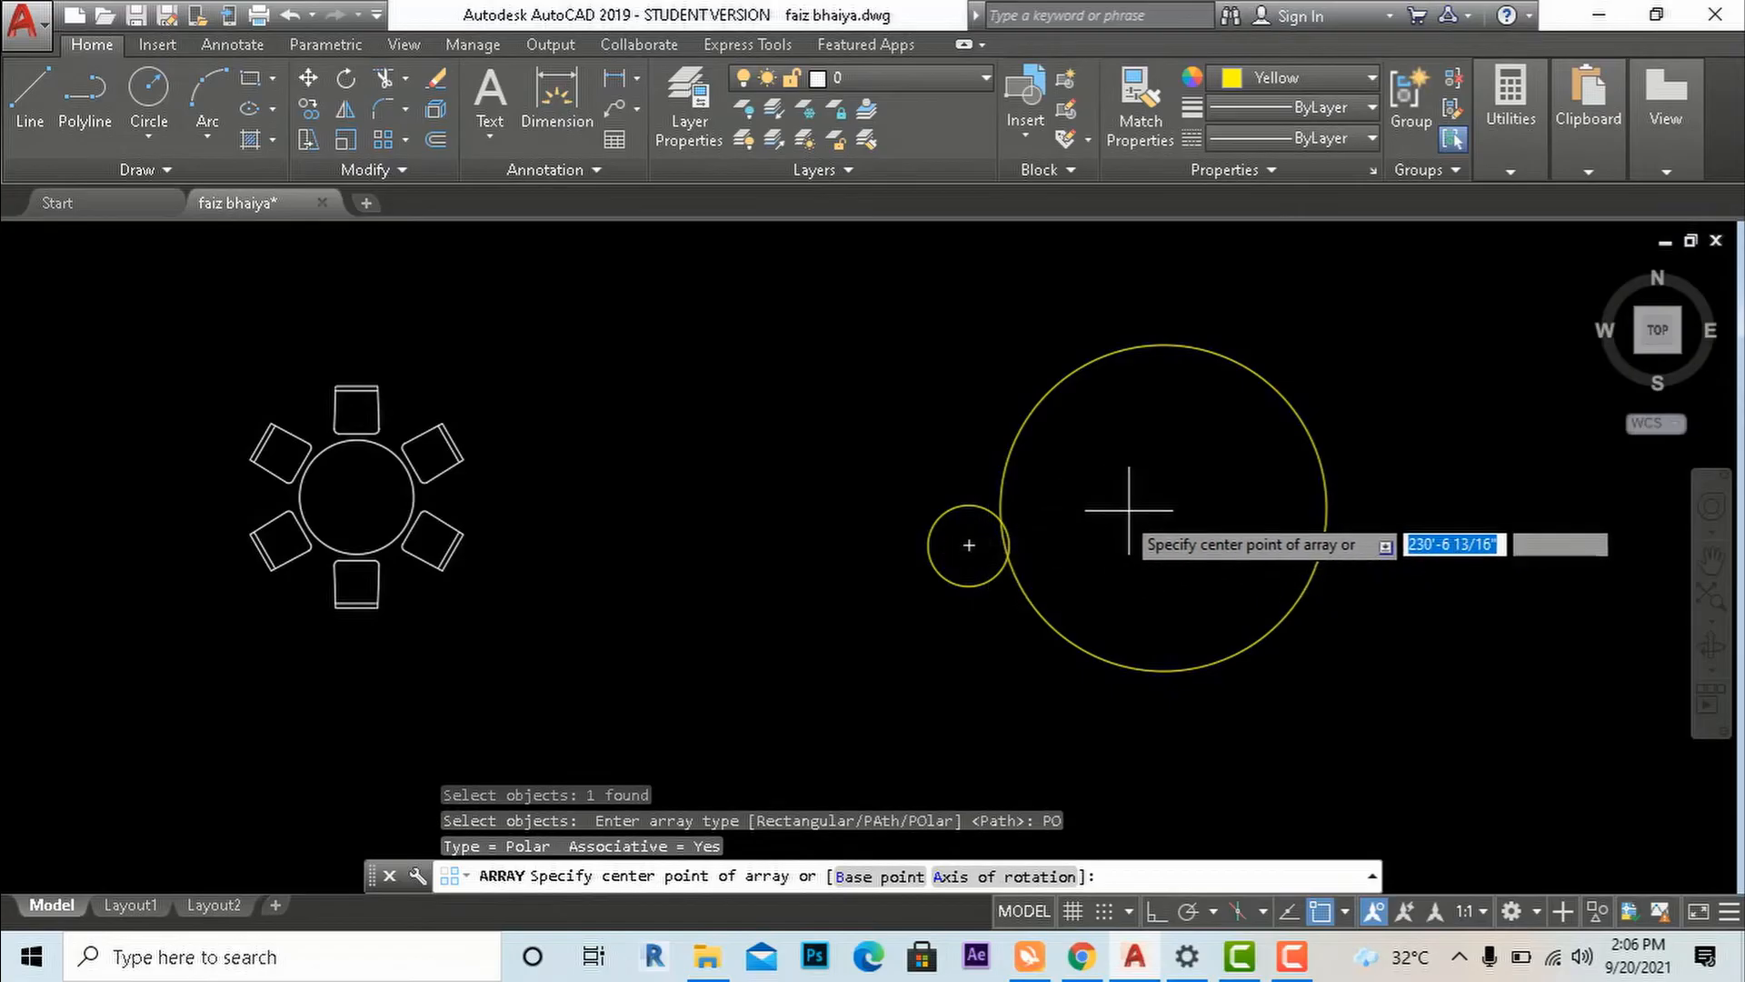
scroll(1138, 499, down, 3)
scroll(1165, 521, up, 4)
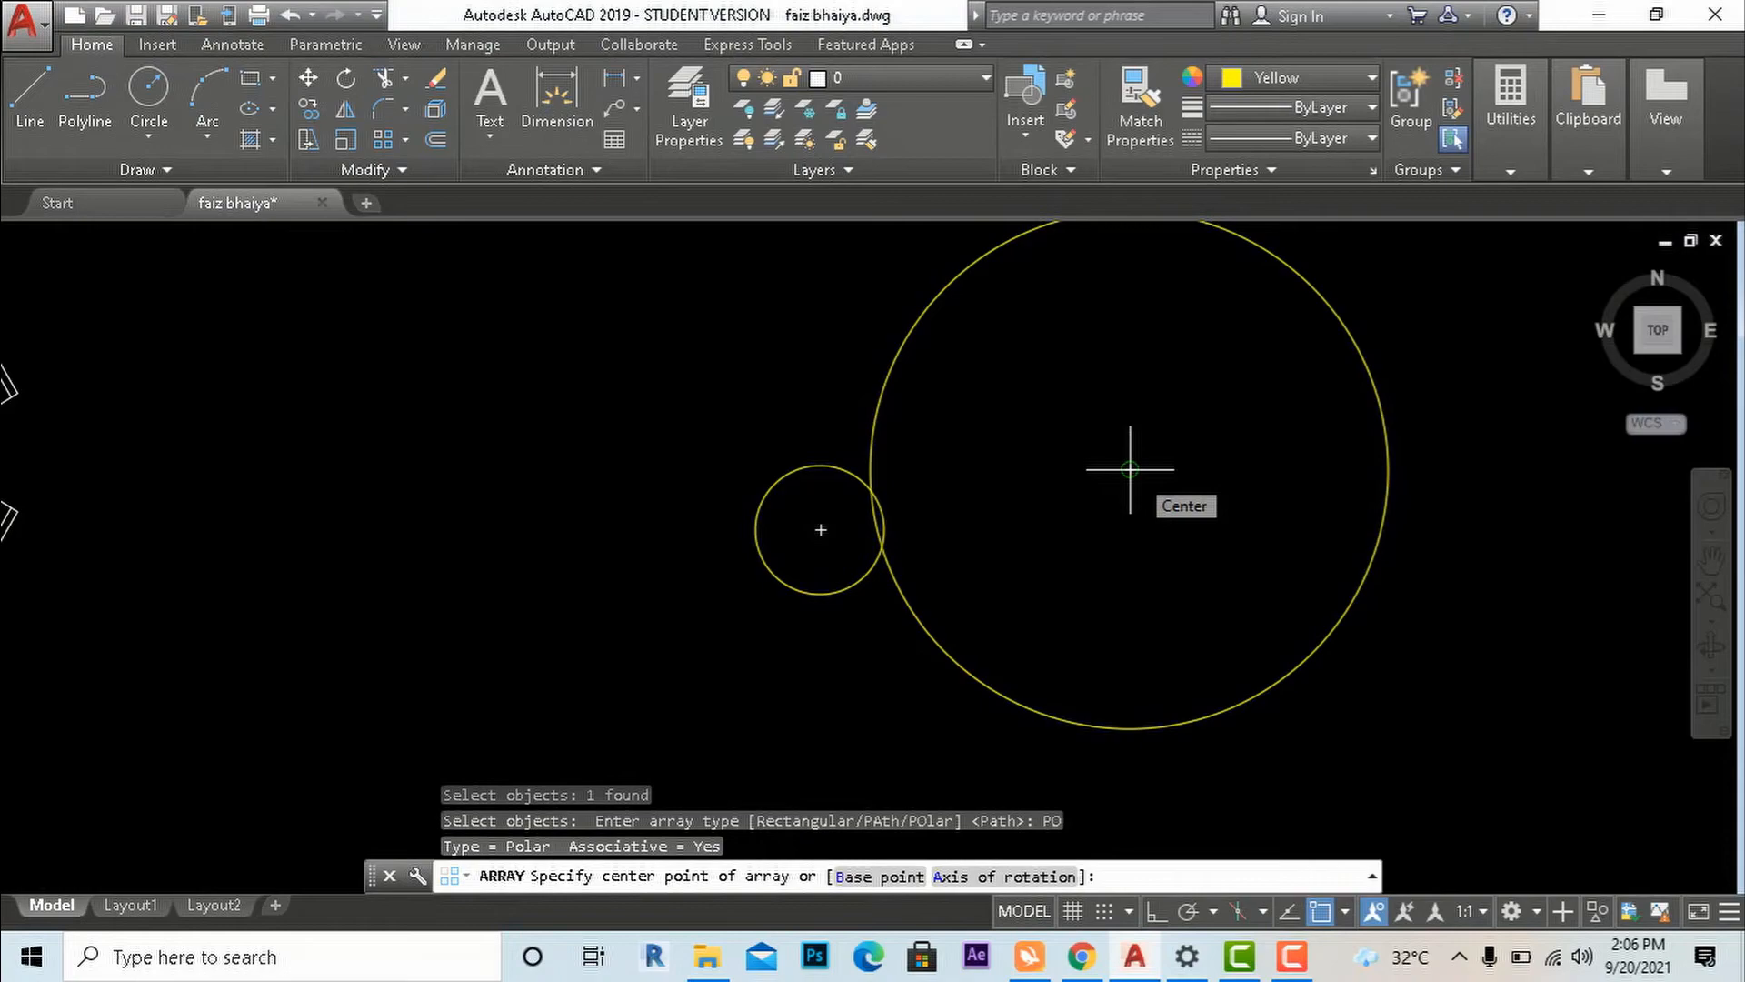
click(1130, 470)
scroll(1066, 564, down, 2)
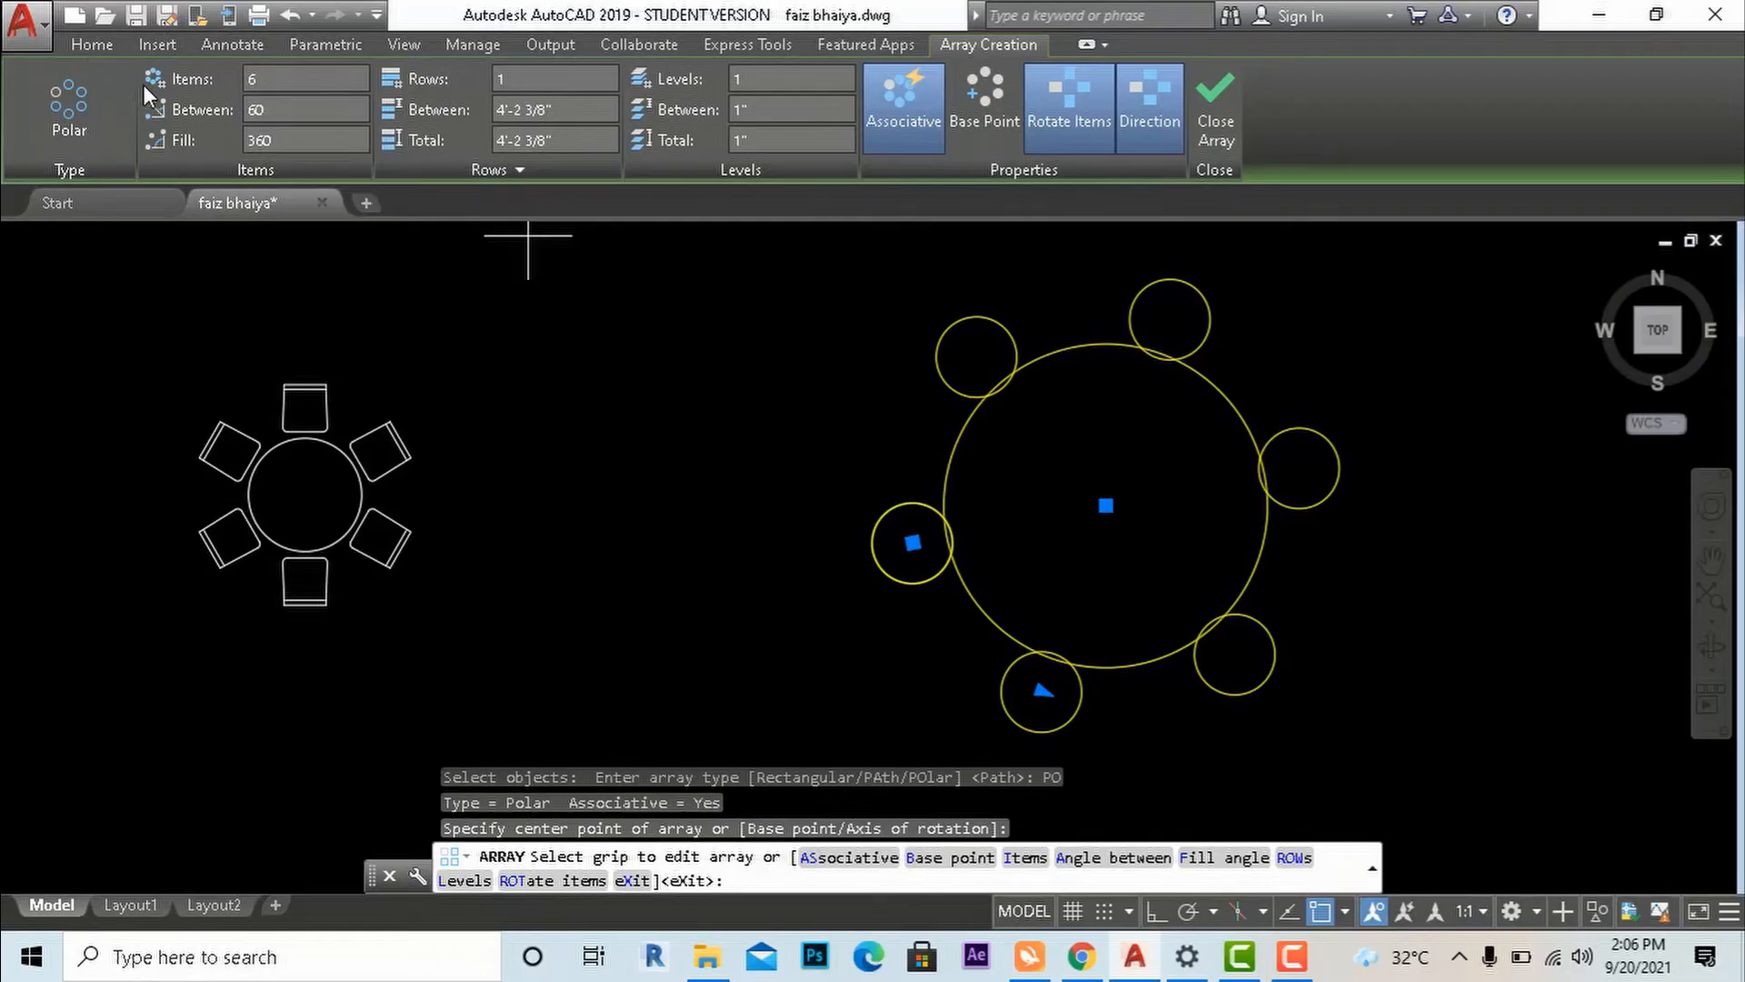
Try 9 items in the polar array of circles and change the item count to 10.
click(270, 78)
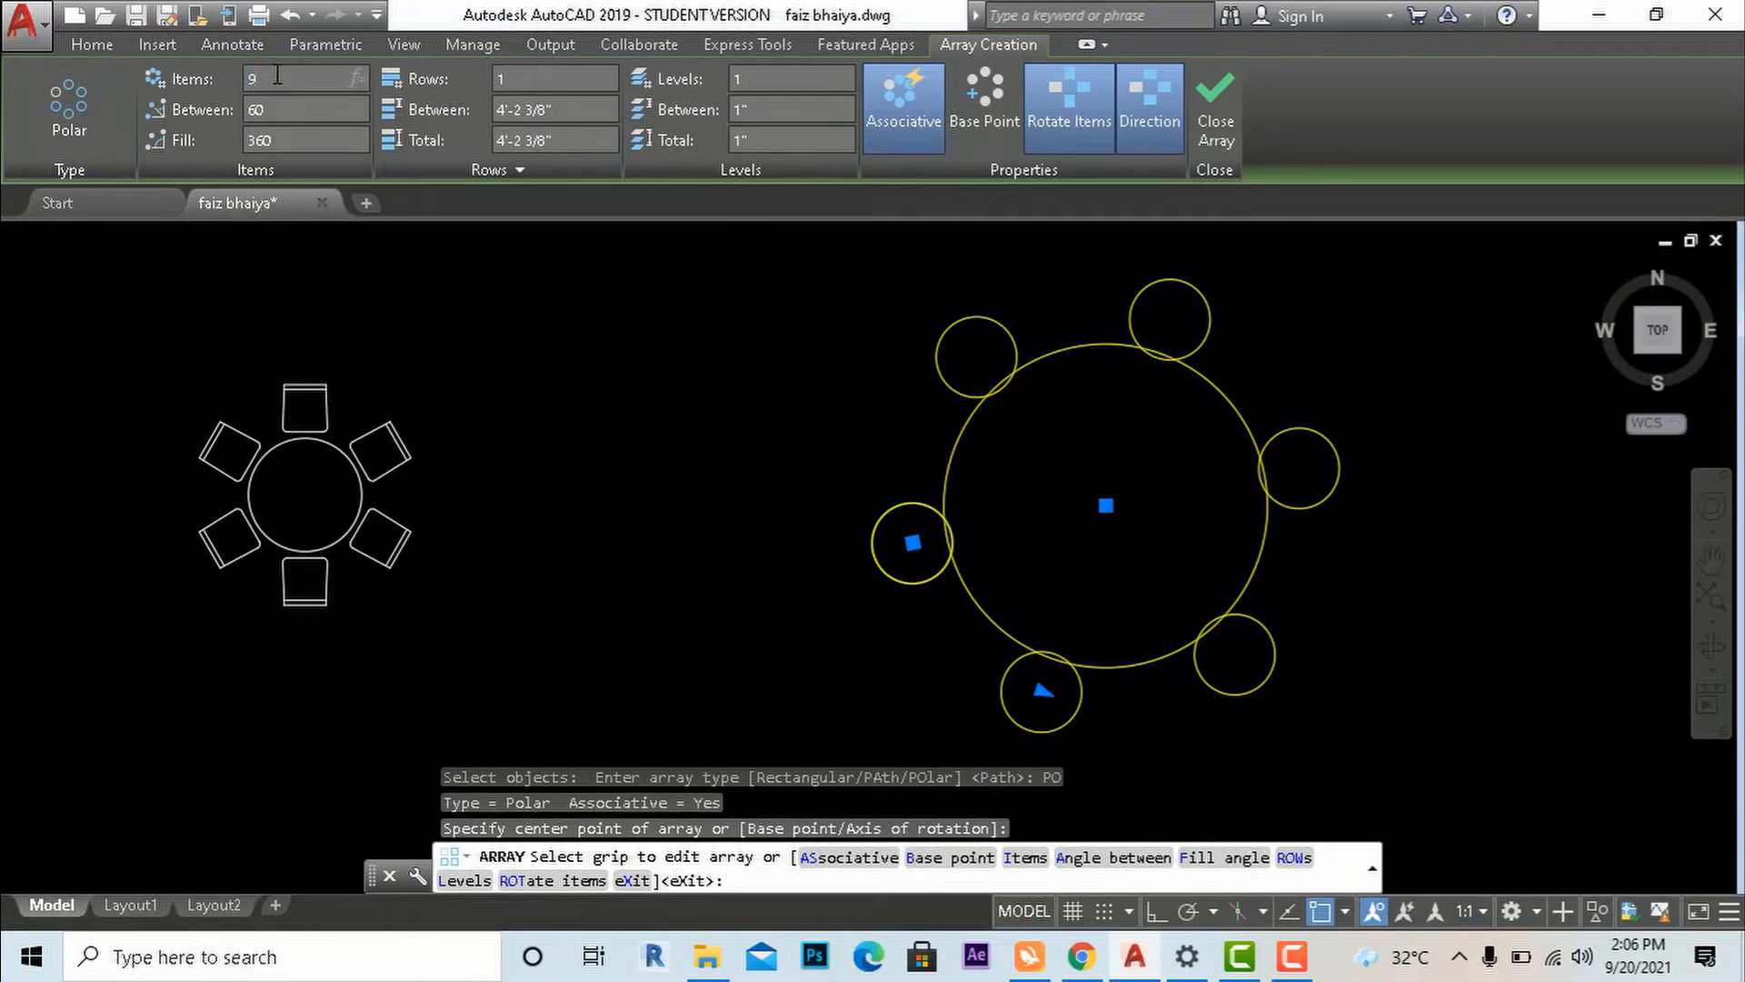
key(Return)
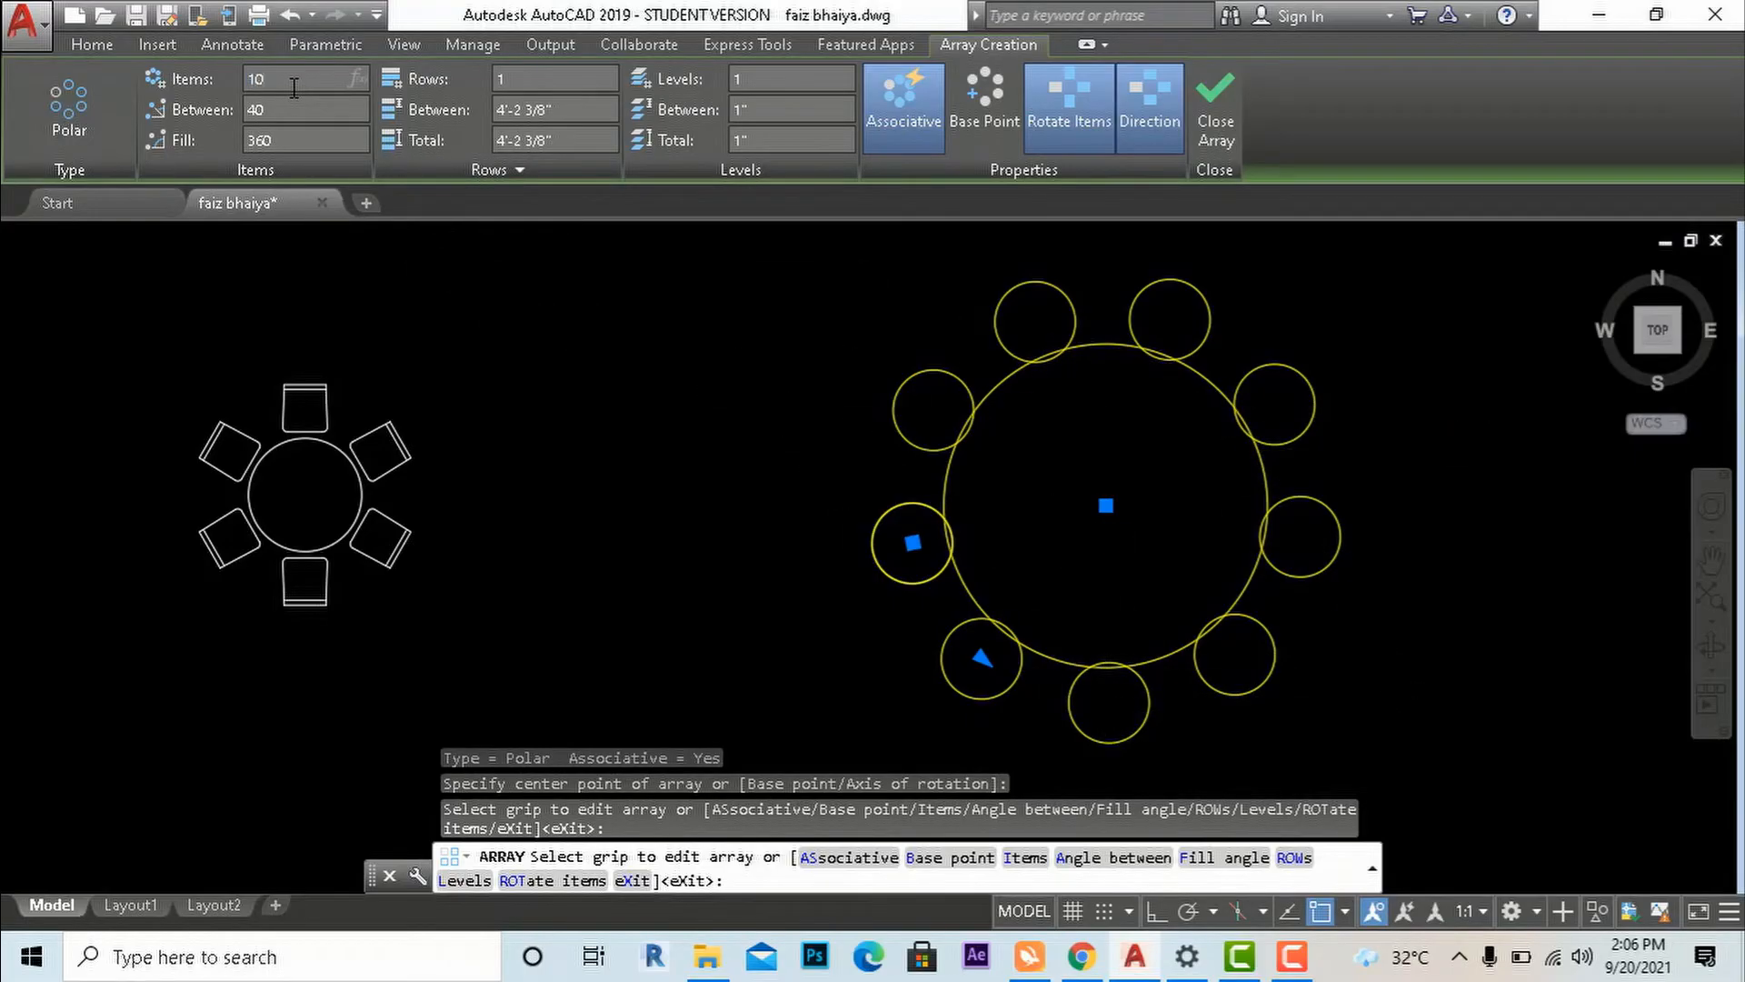
key(Return)
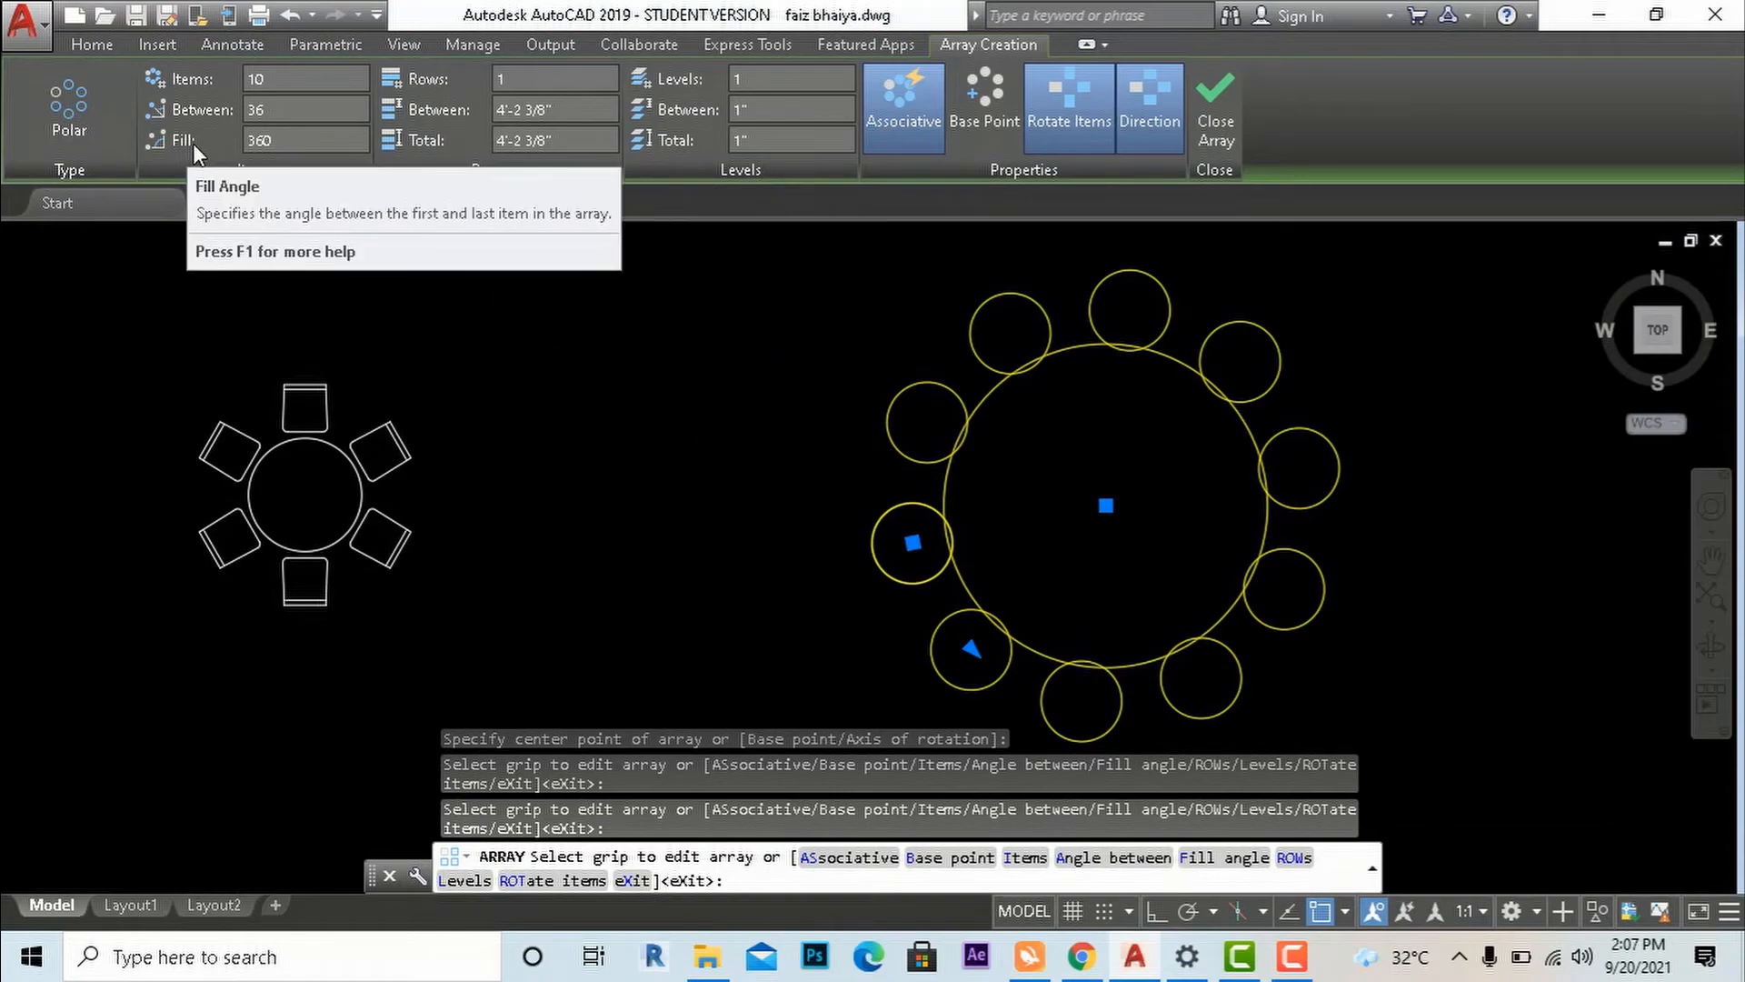
Try fill angles of 180 and 330 degrees on the polar array of circles.
click(308, 144)
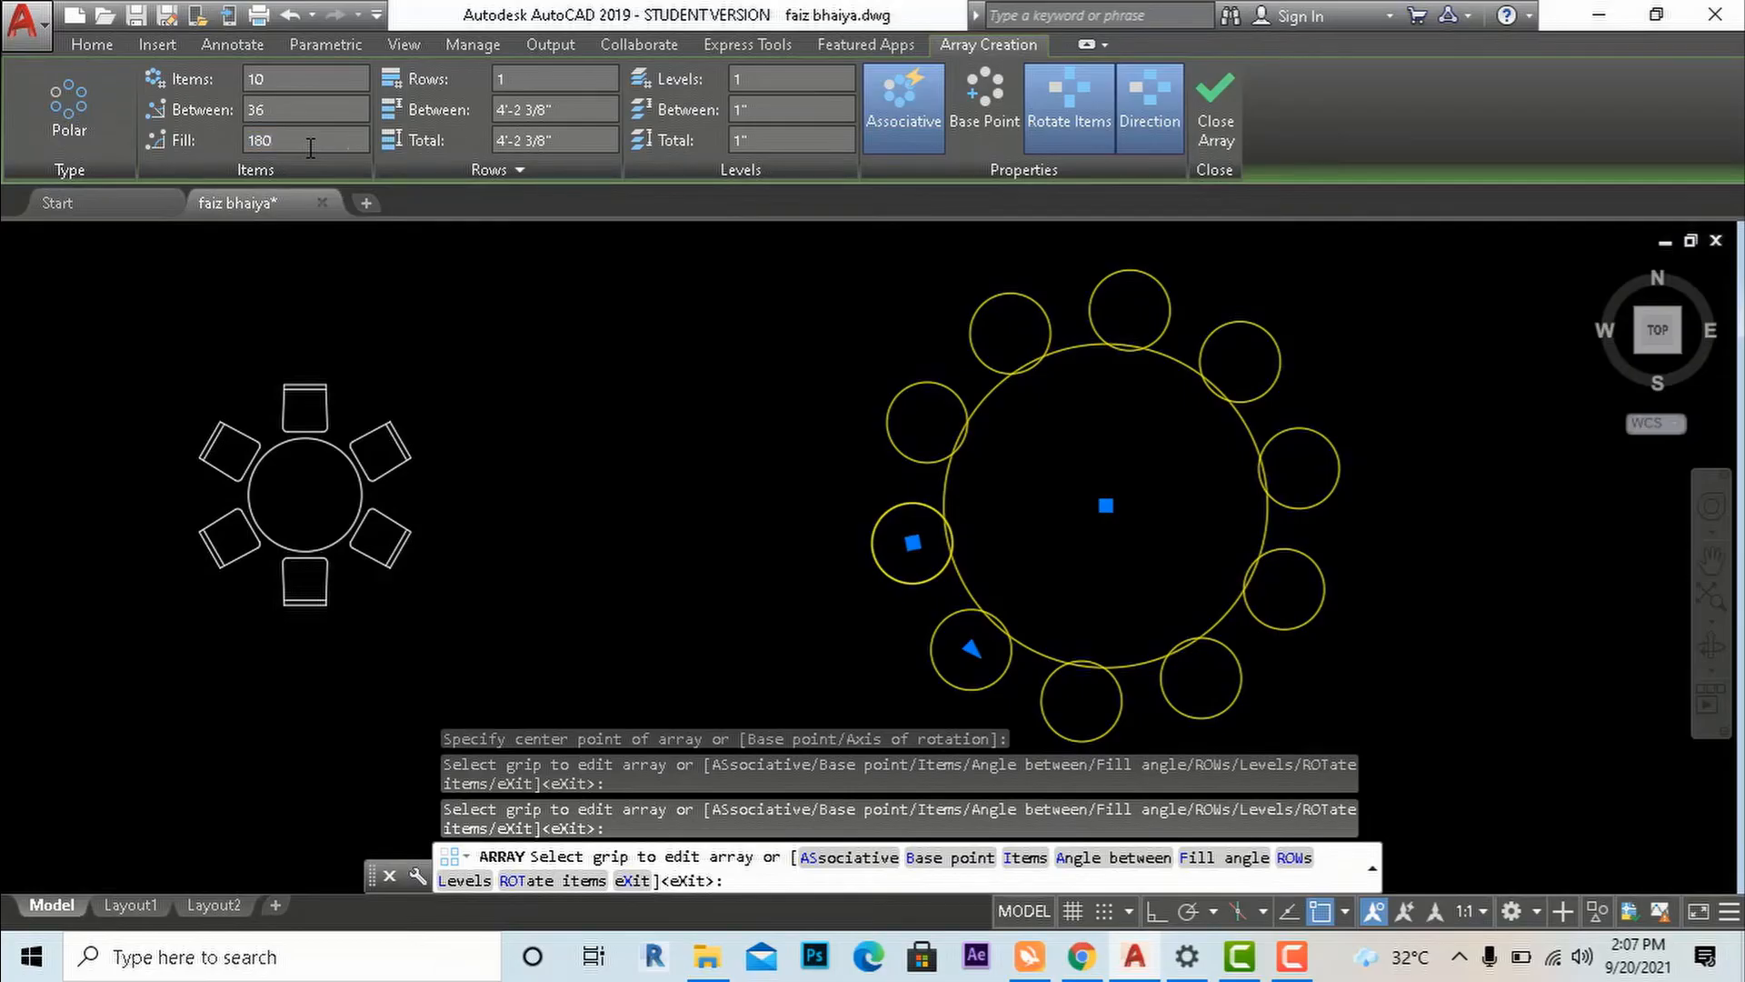
text(180)
key(Return)
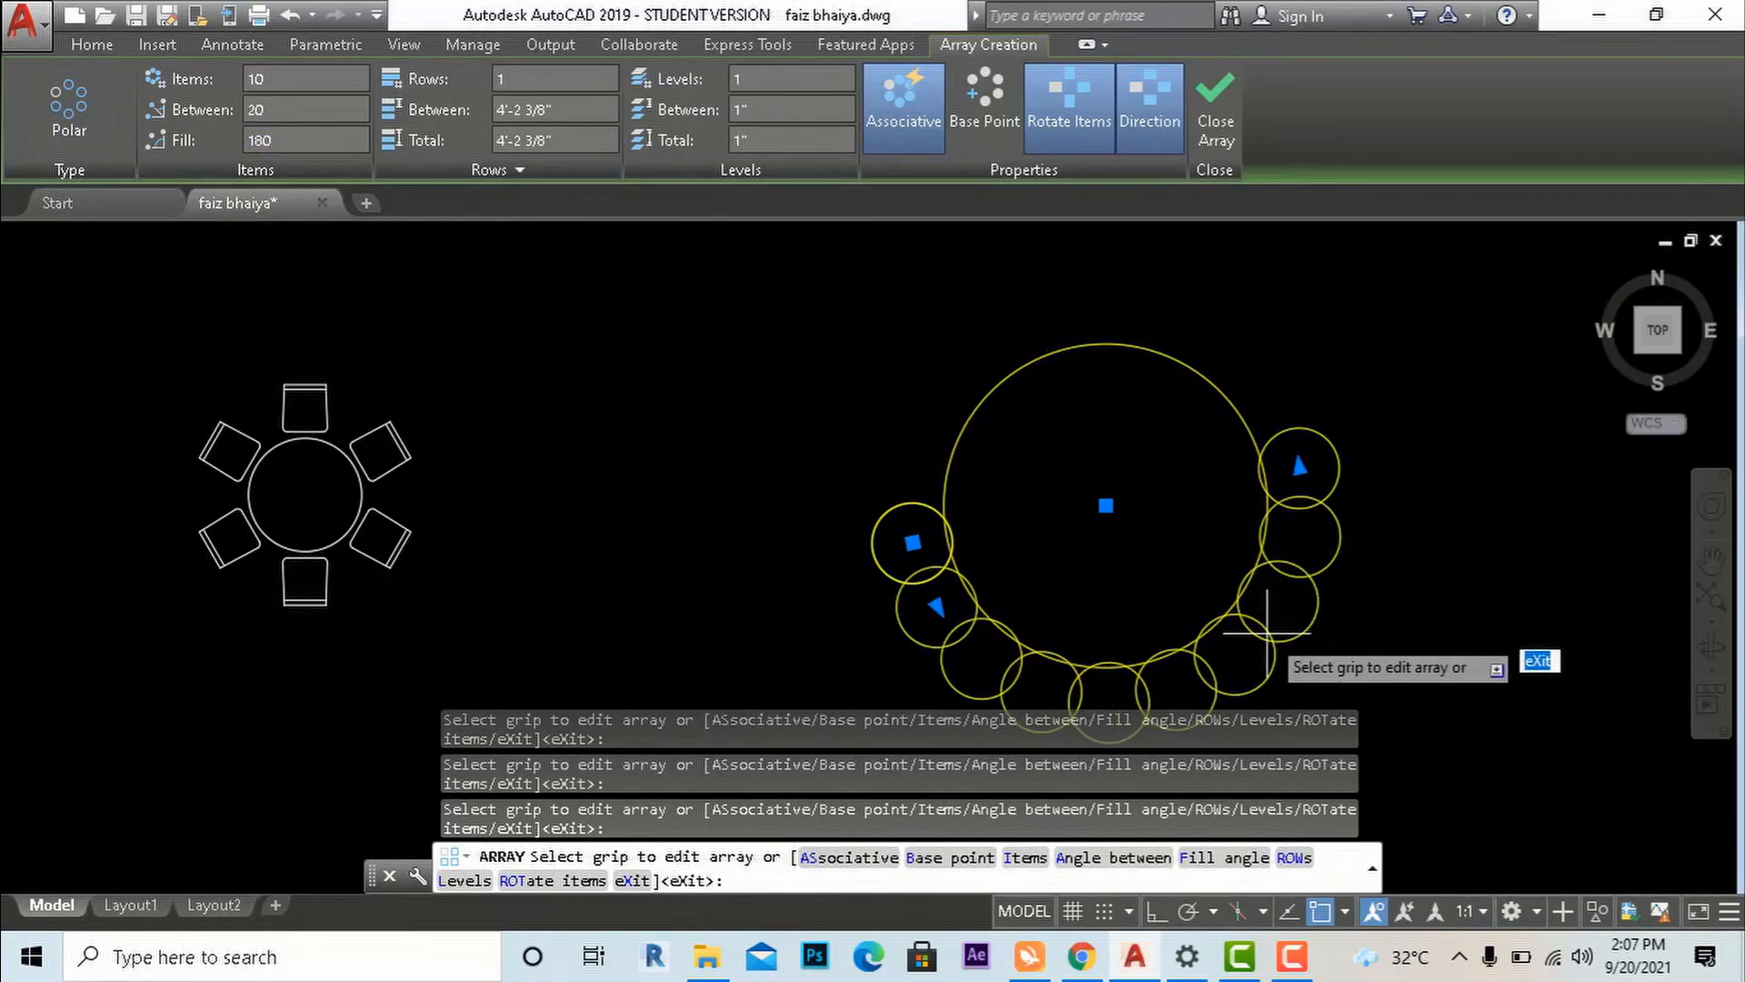
click(309, 143)
text(330)
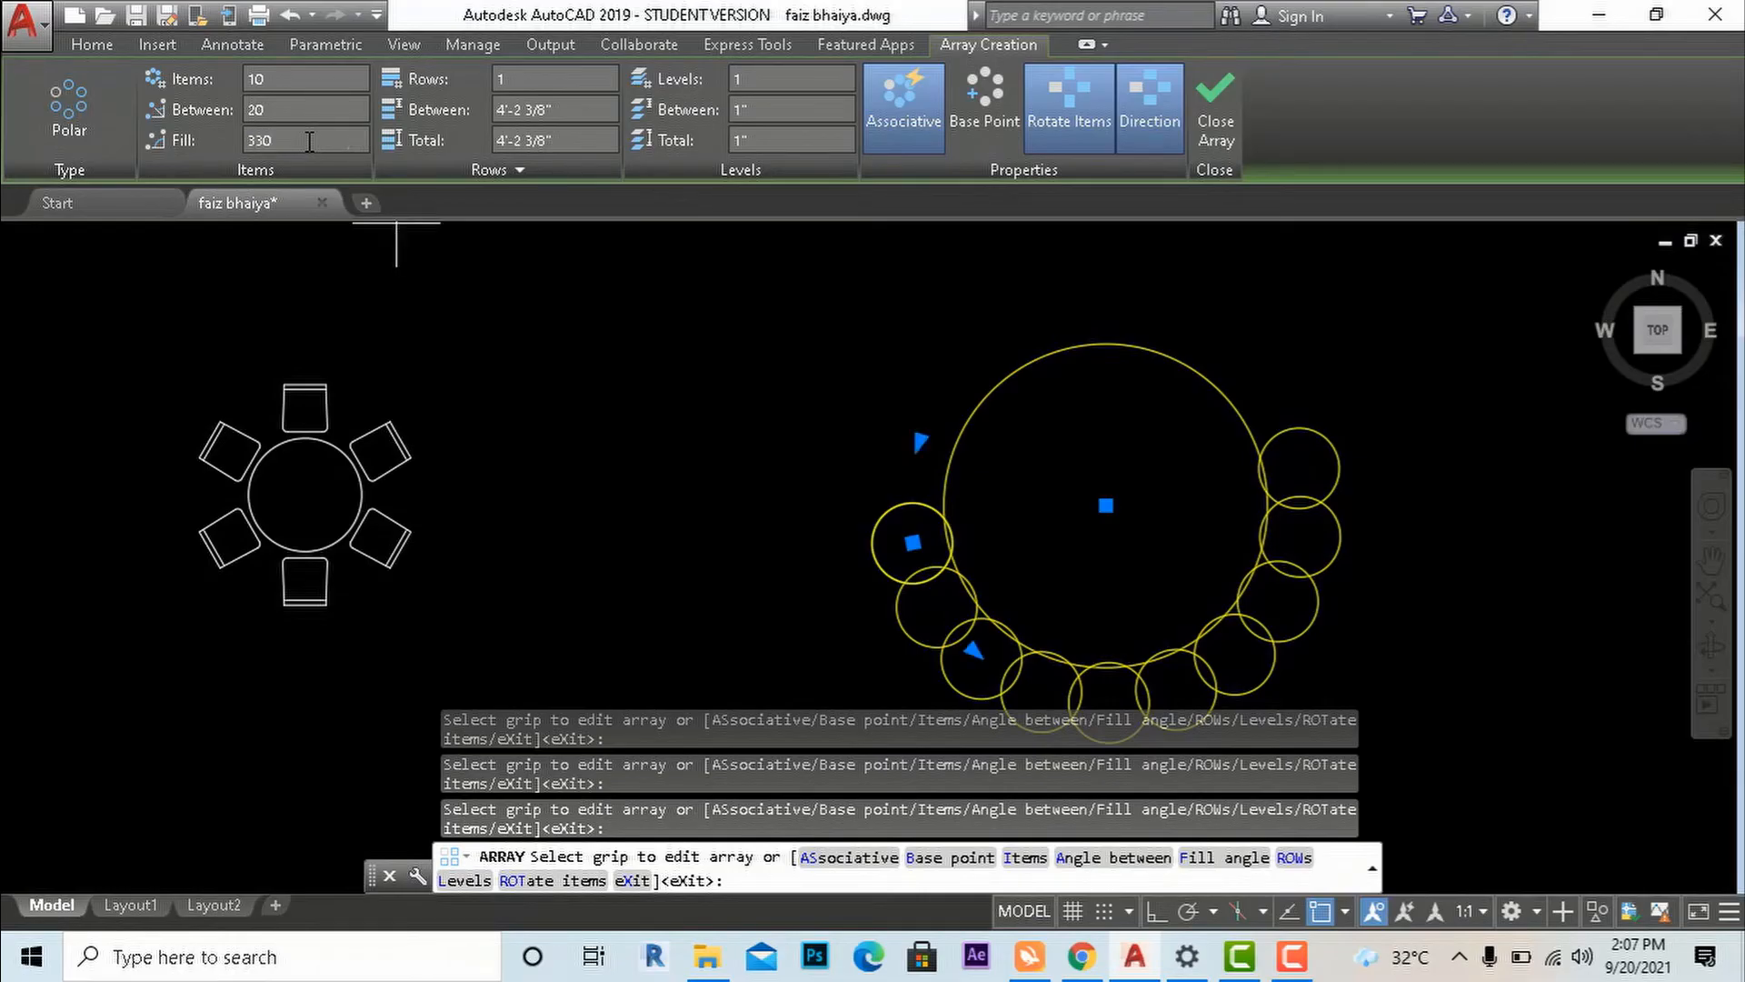
key(Return)
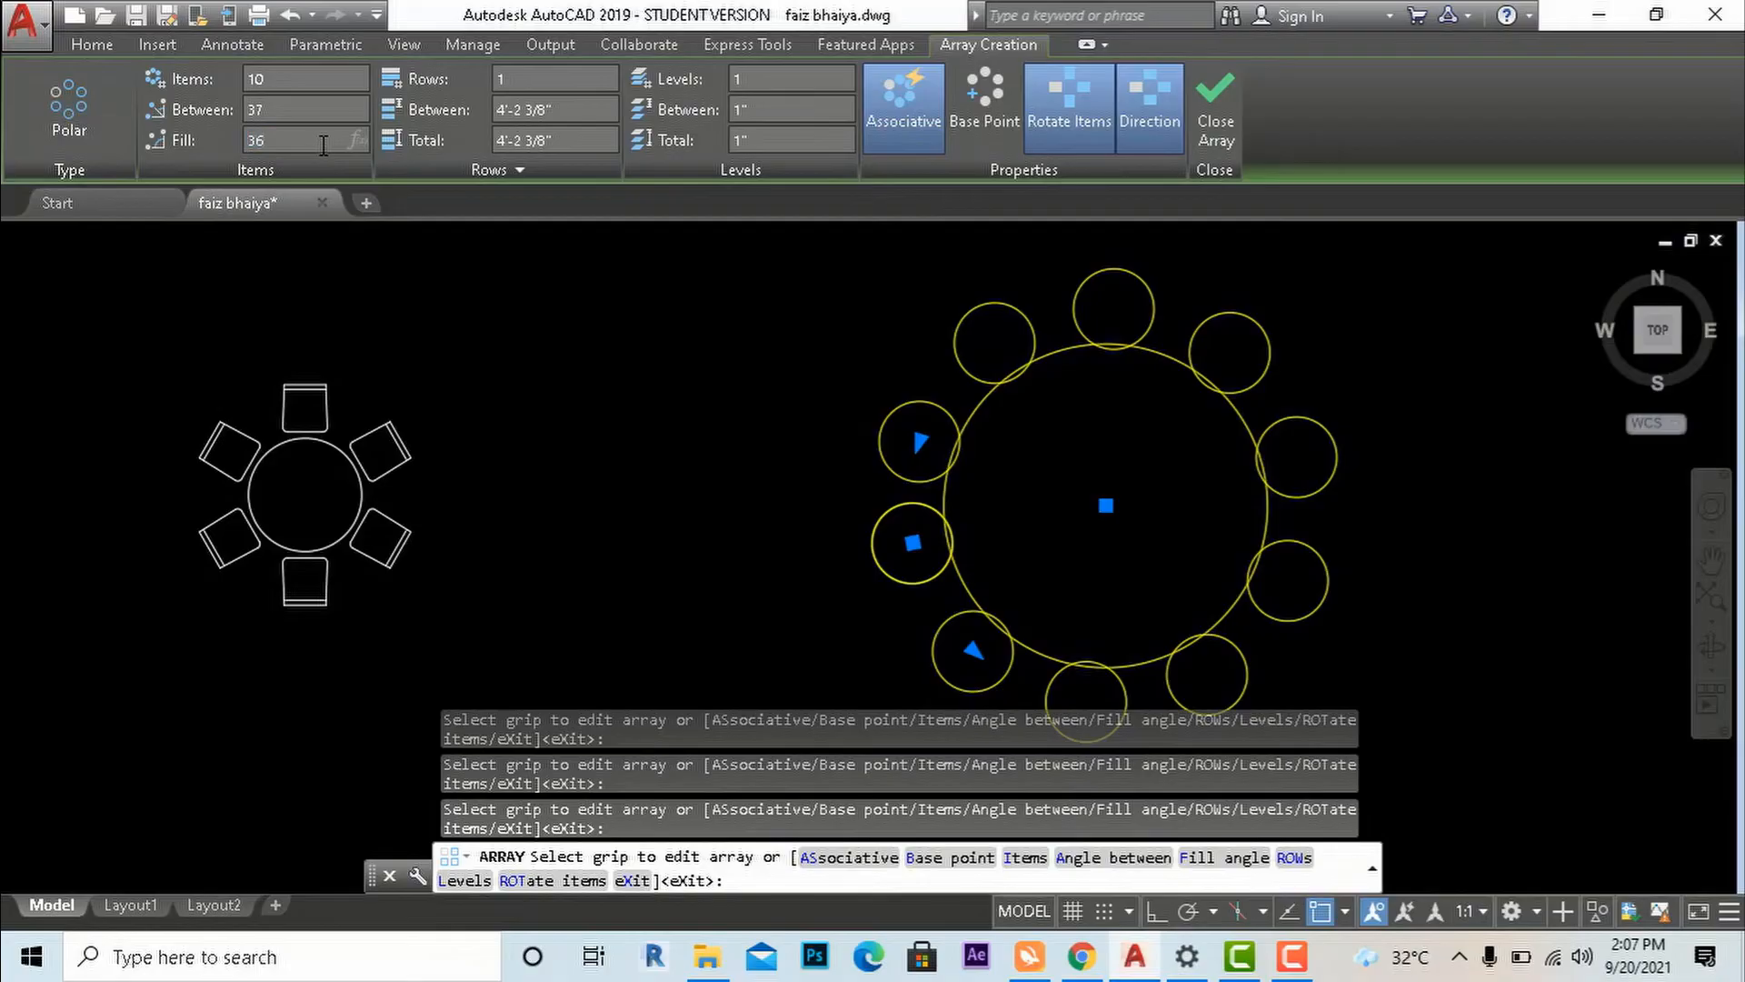
Set the polar array's fill angle to 360 degrees and leave the Array command.
key(Return)
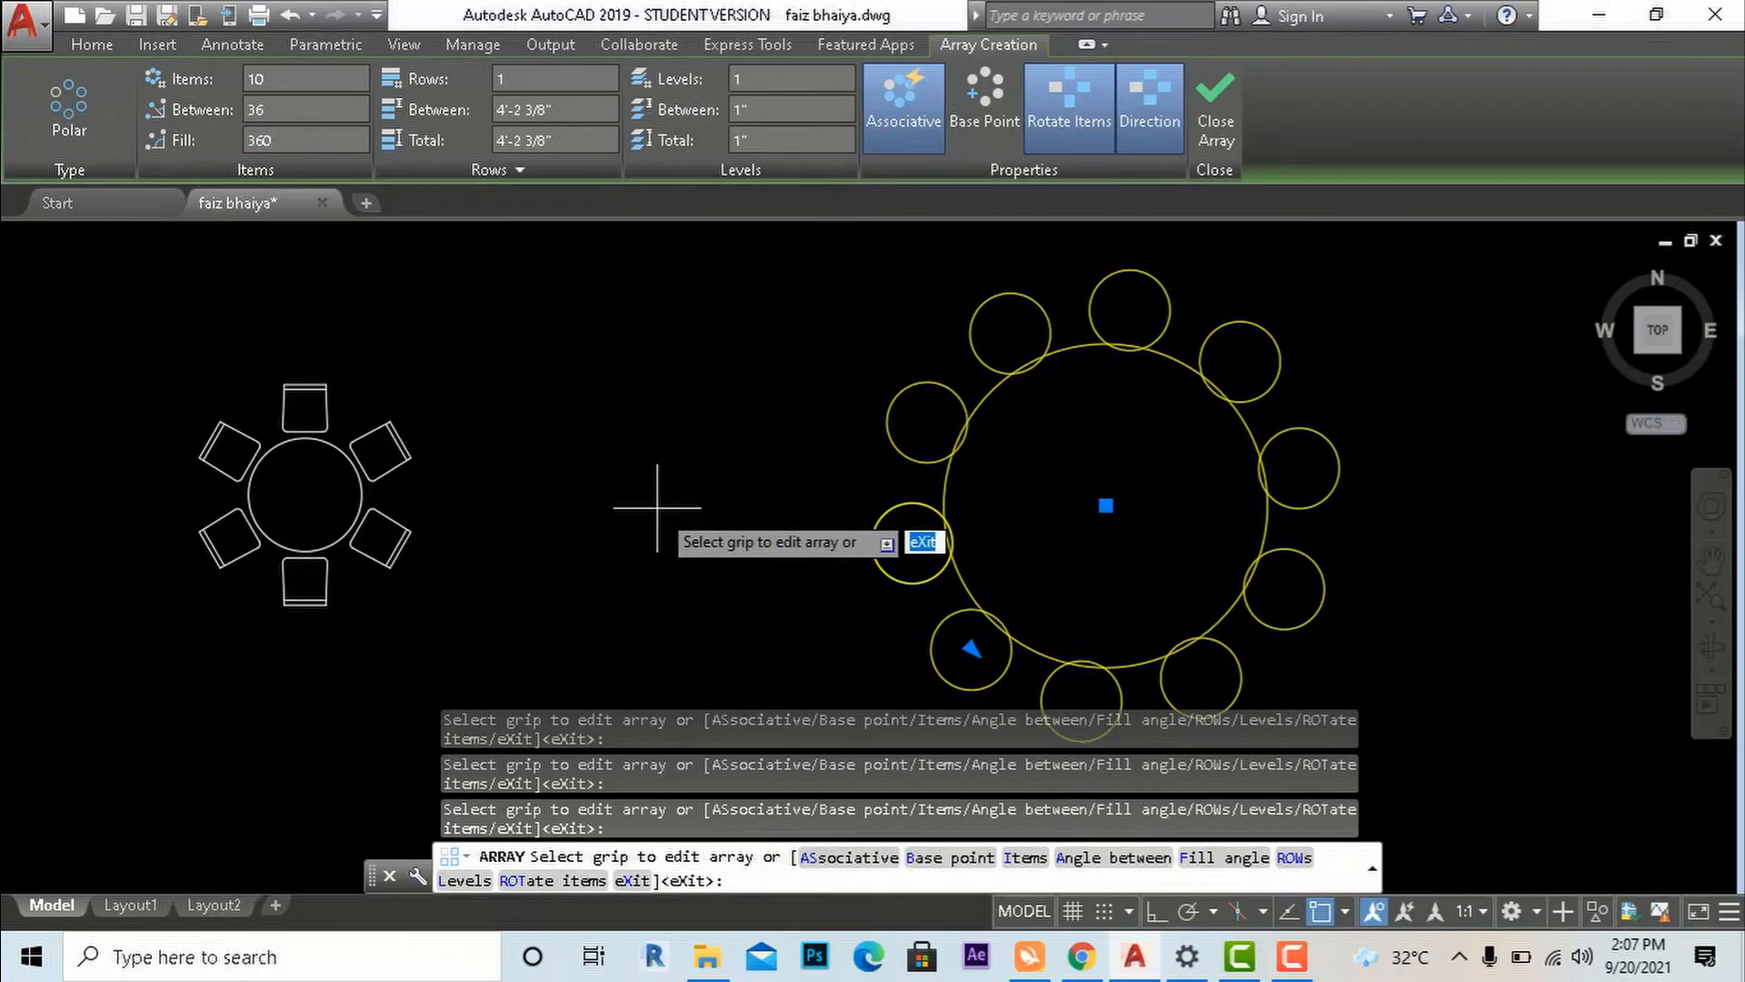
key(Escape)
scroll(862, 484, down, 2)
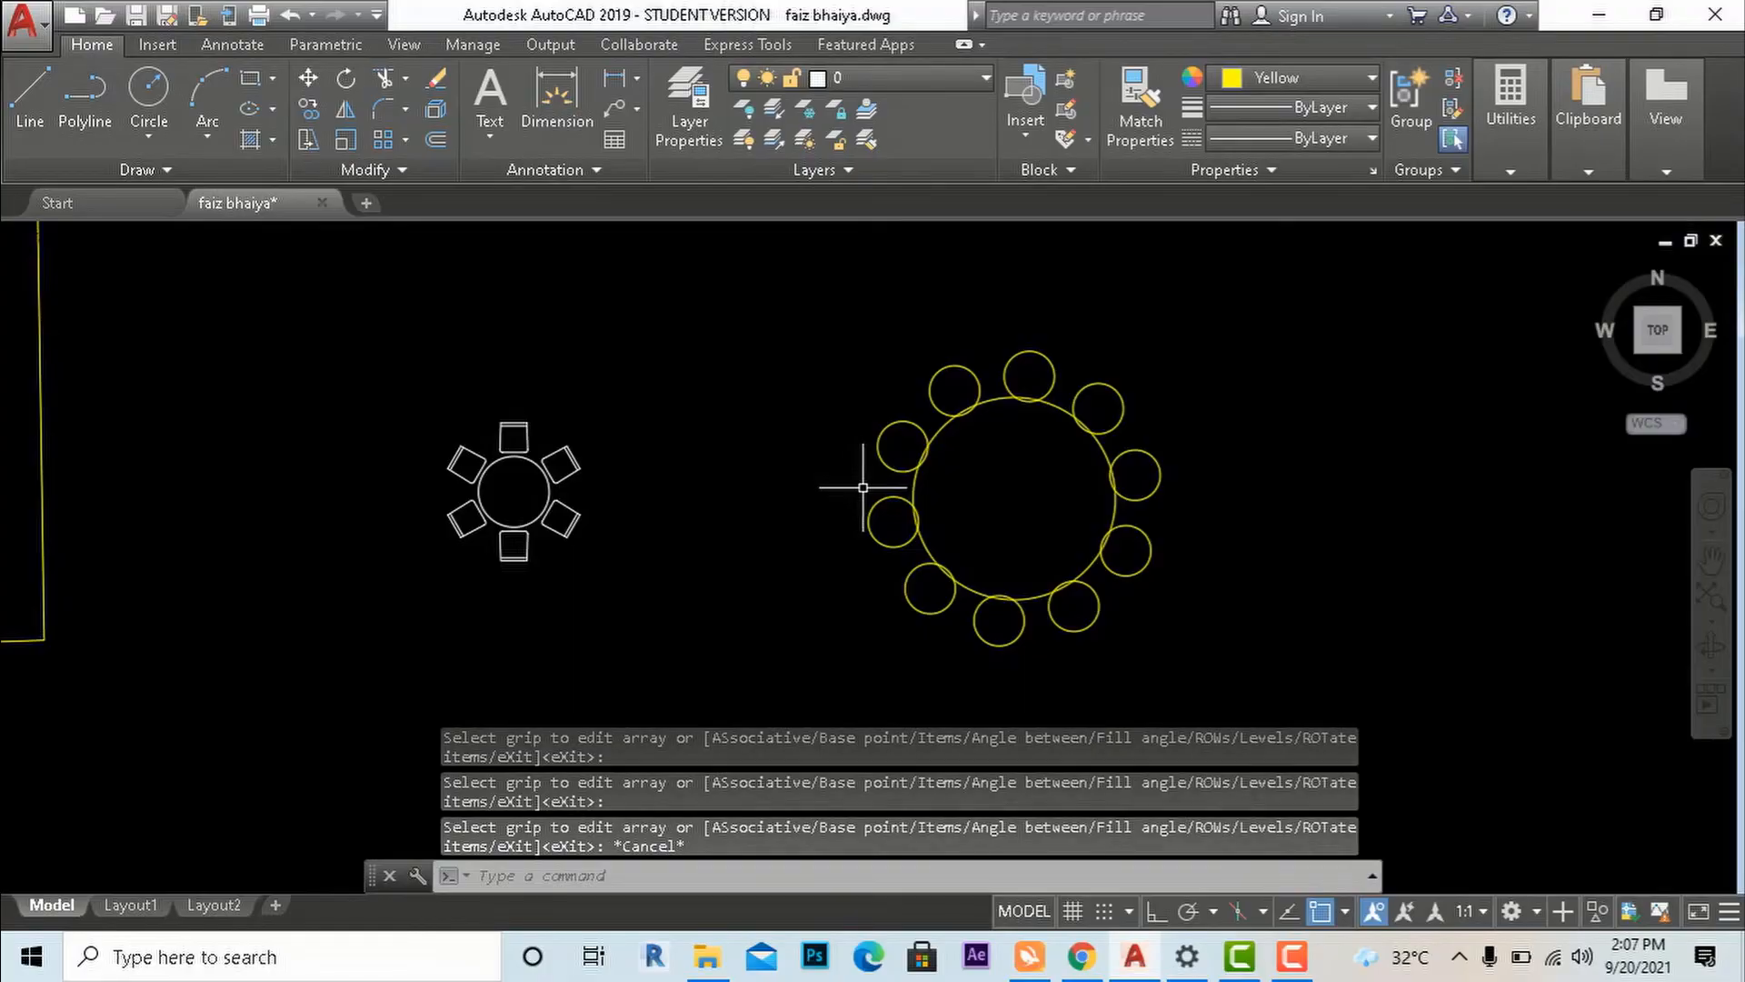
scroll(1005, 565, down, 2)
scroll(1012, 573, up, 2)
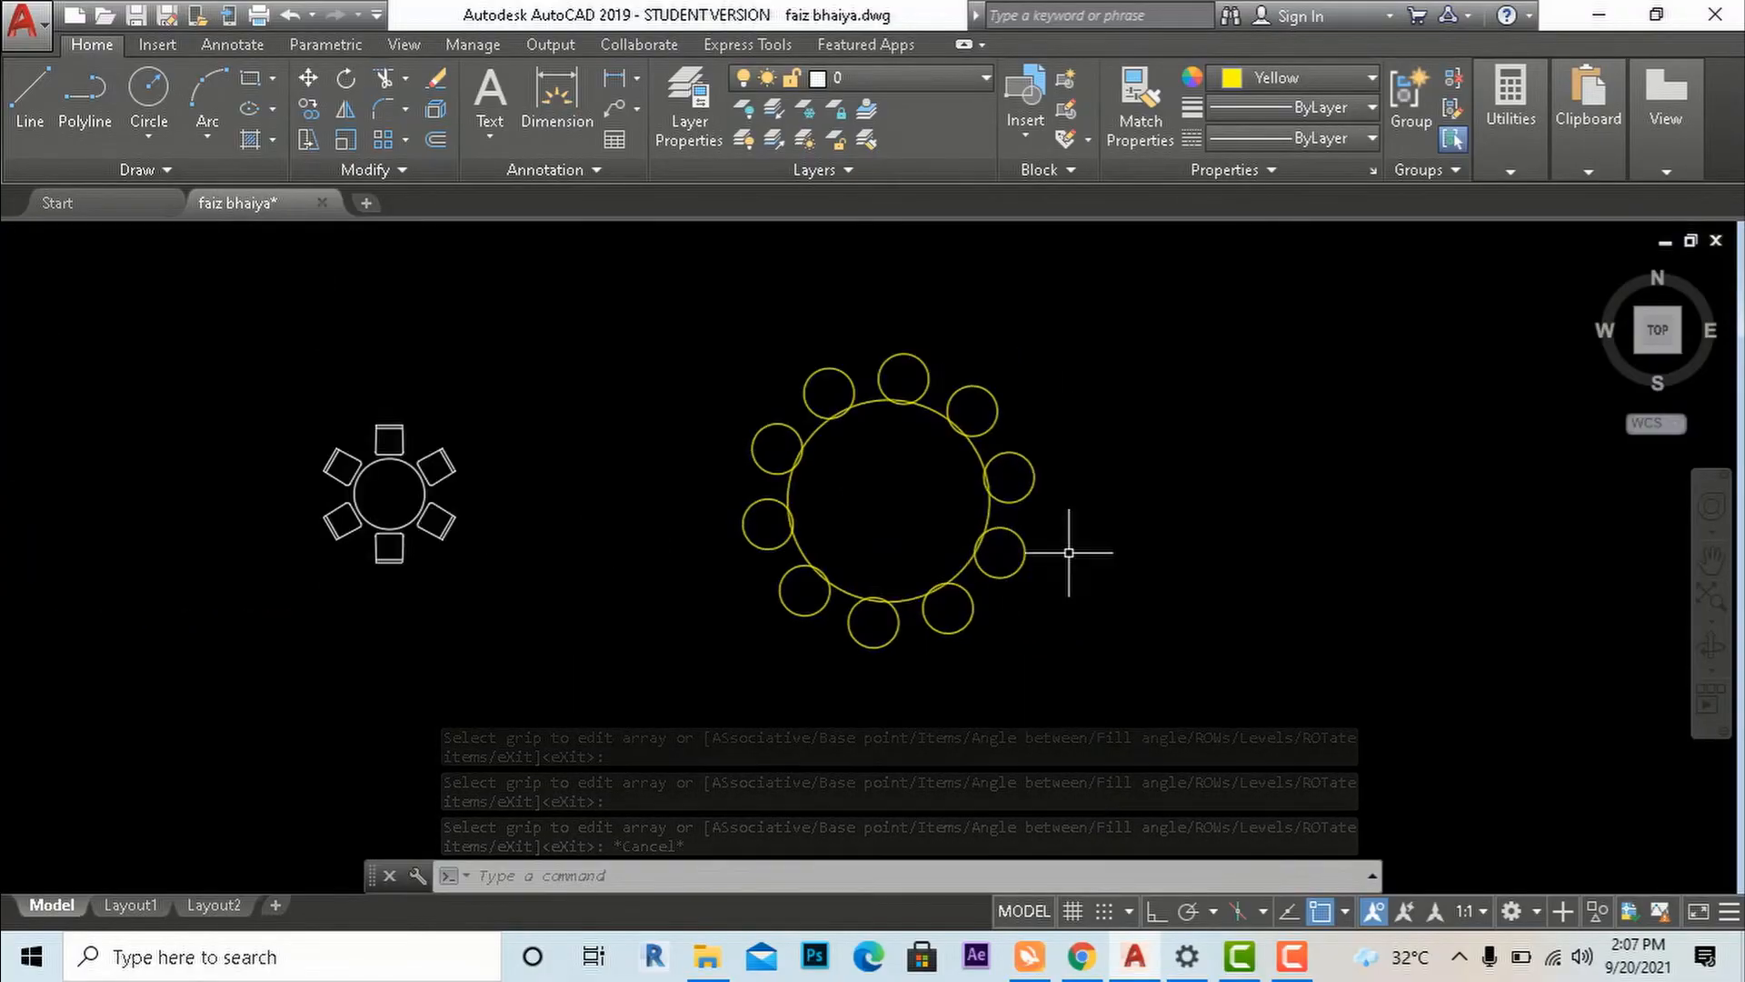
scroll(1101, 544, up, 2)
scroll(1095, 544, down, 2)
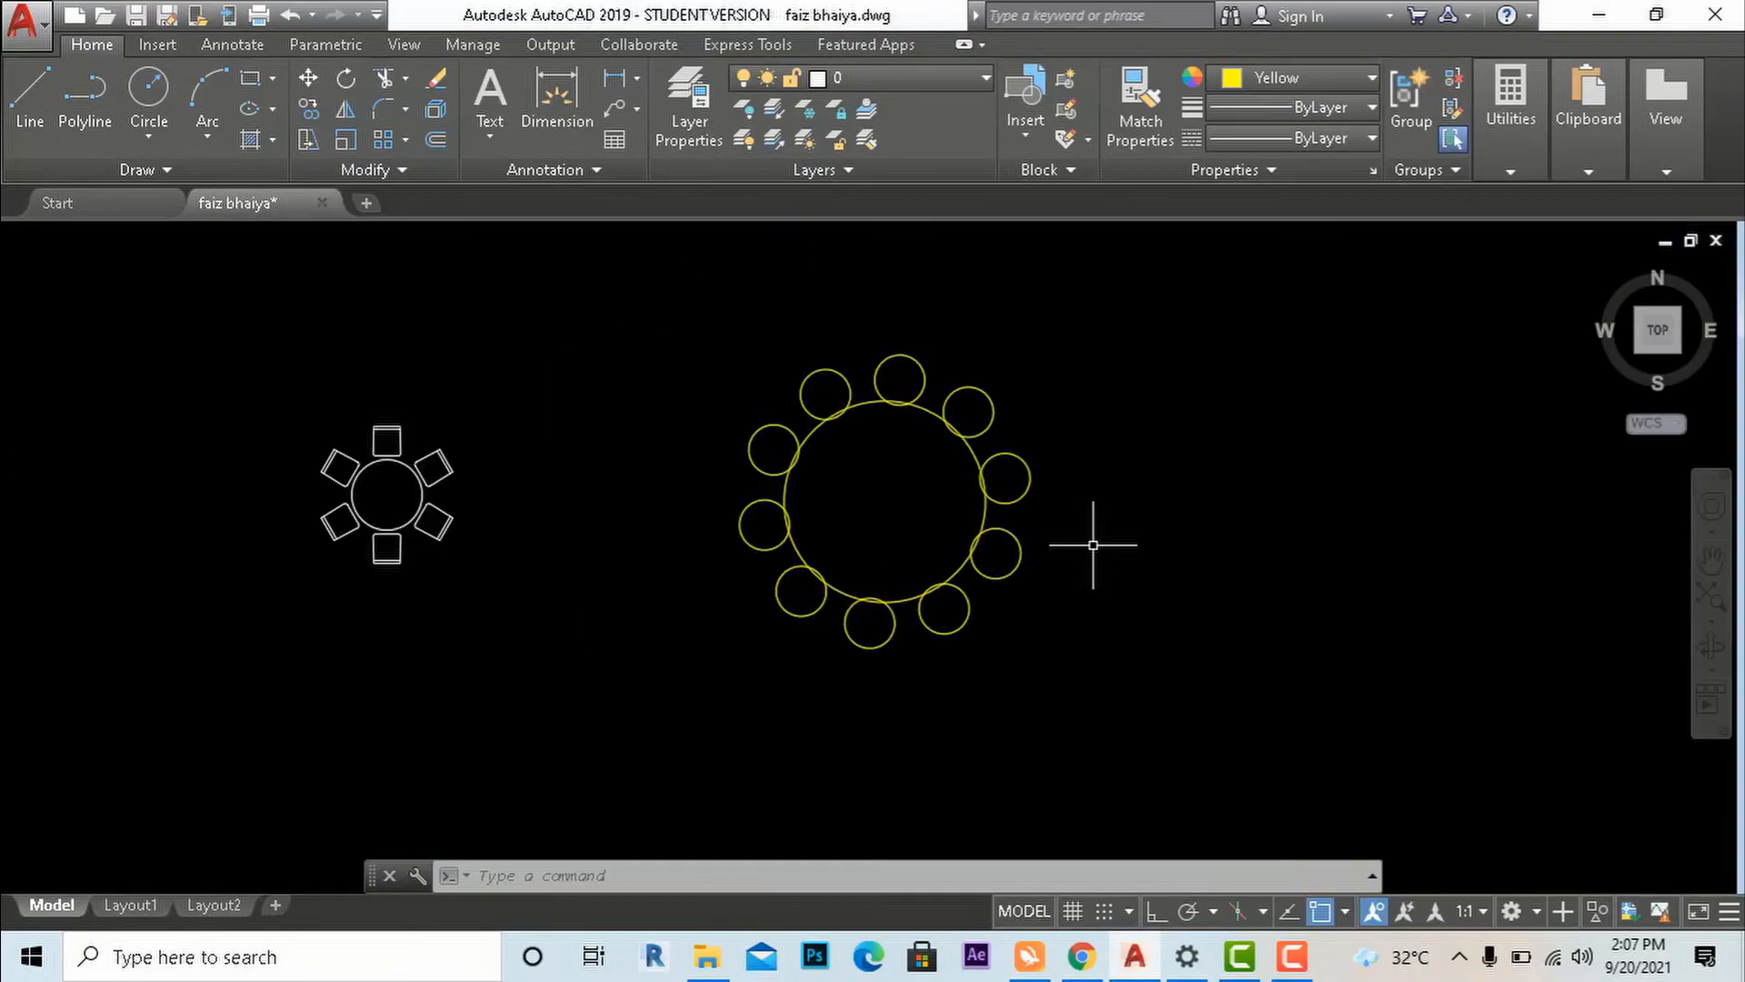
scroll(1094, 650, down, 2)
scroll(1094, 651, down, 2)
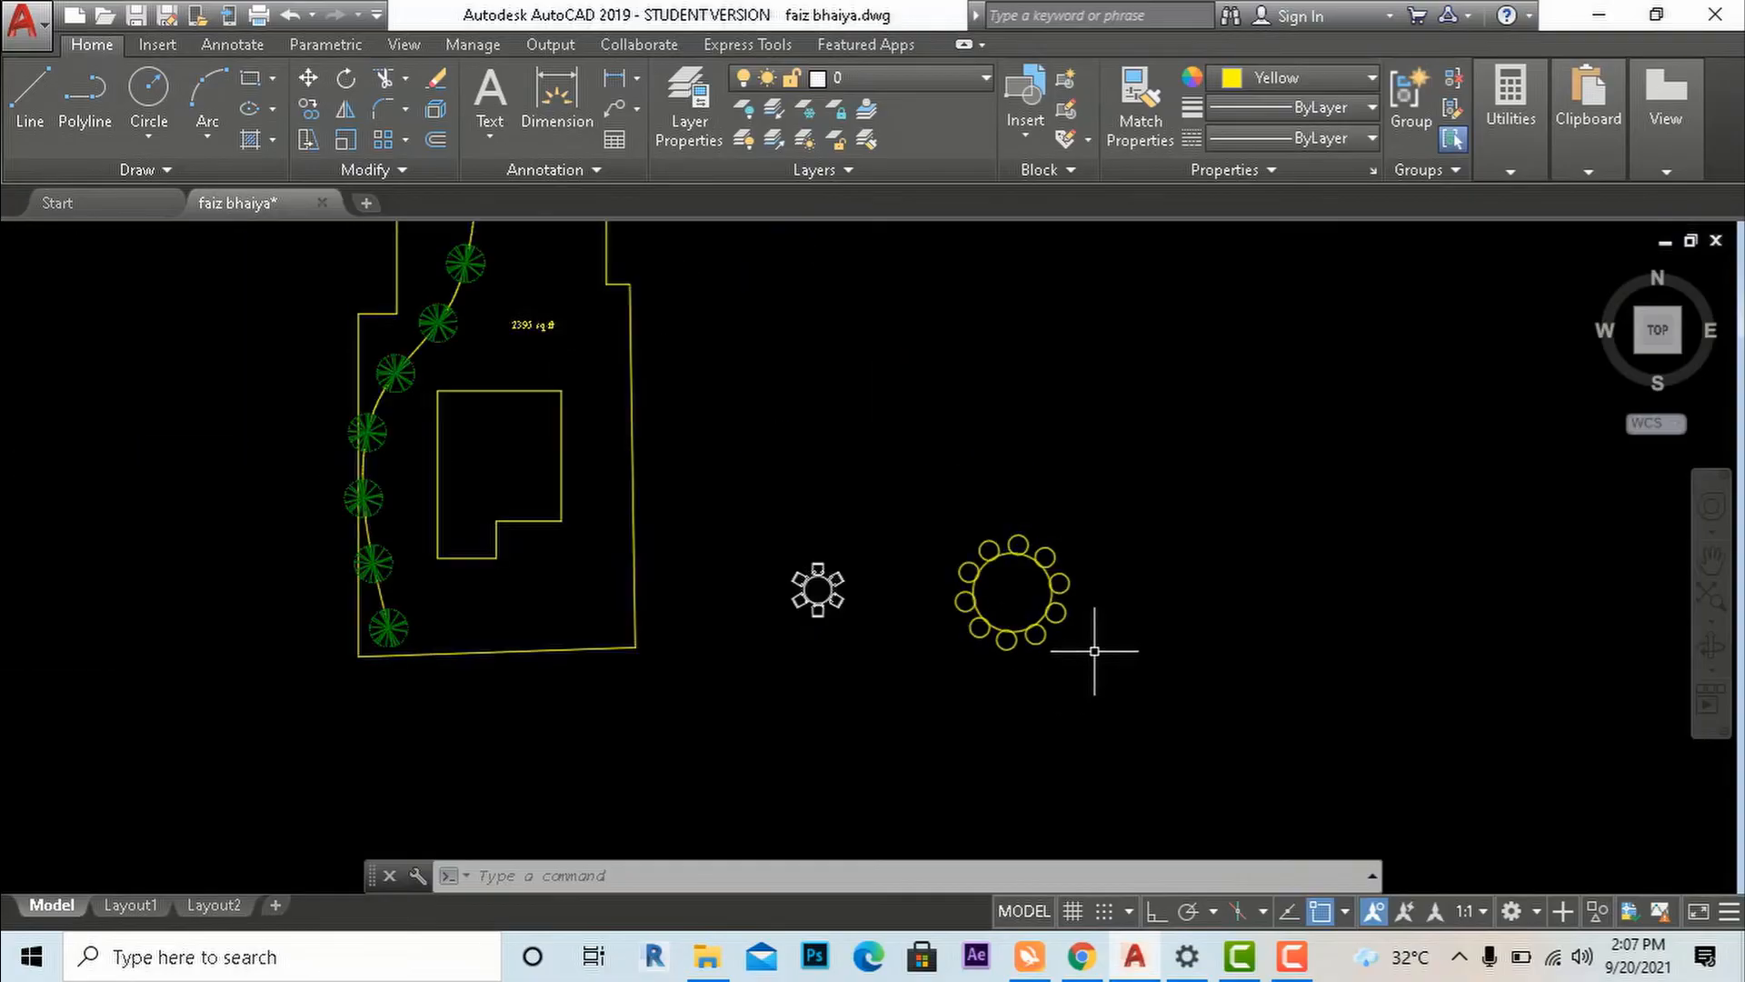
scroll(737, 679, down, 2)
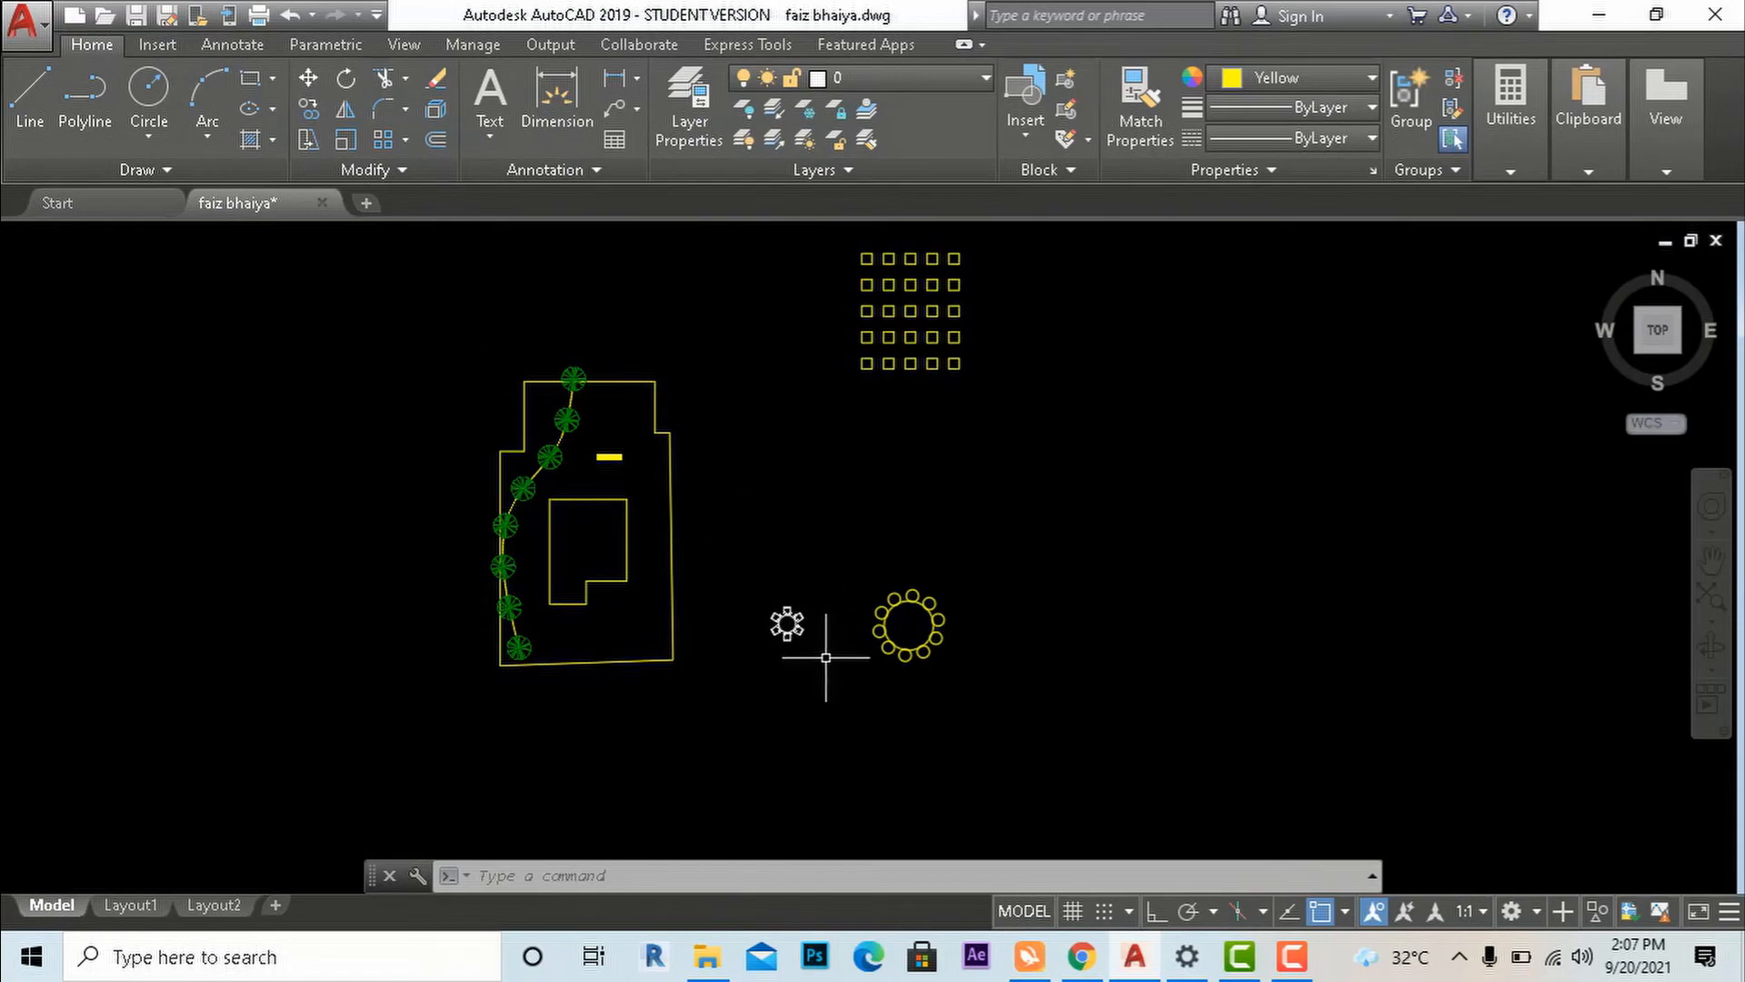
Move the round table with six chairs as one object a short distance up and to the right.
scroll(824, 654, up, 2)
scroll(784, 628, up, 4)
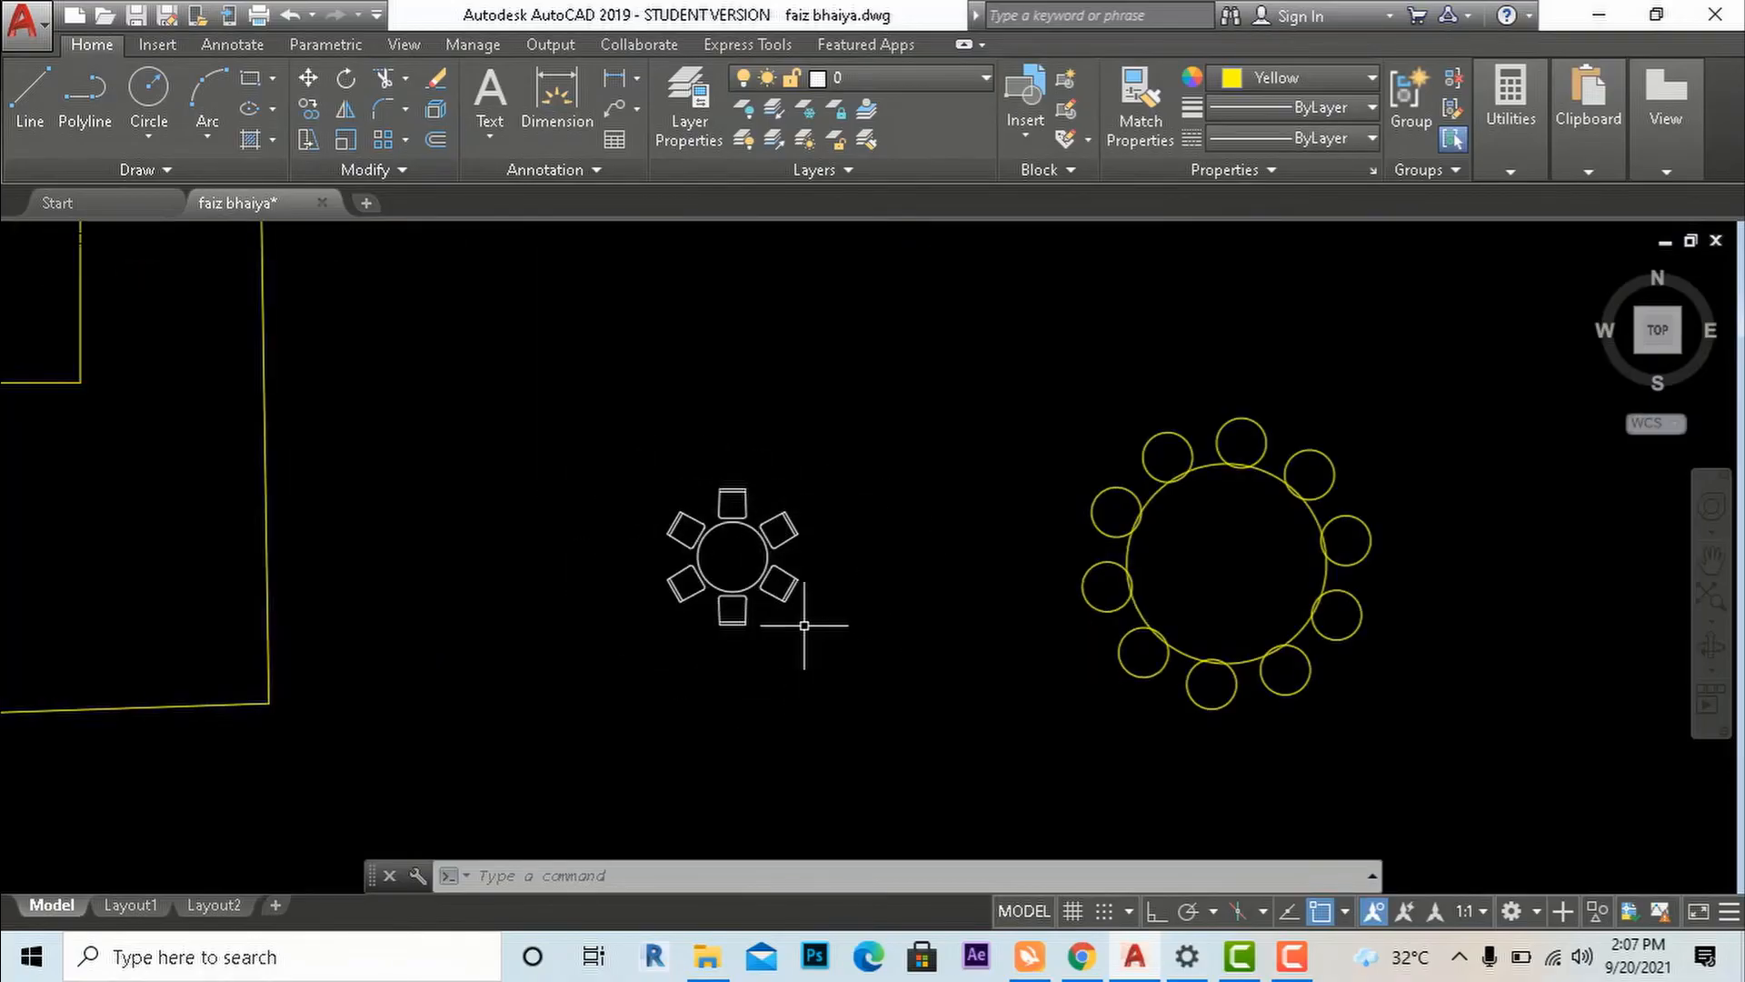
click(780, 569)
click(754, 564)
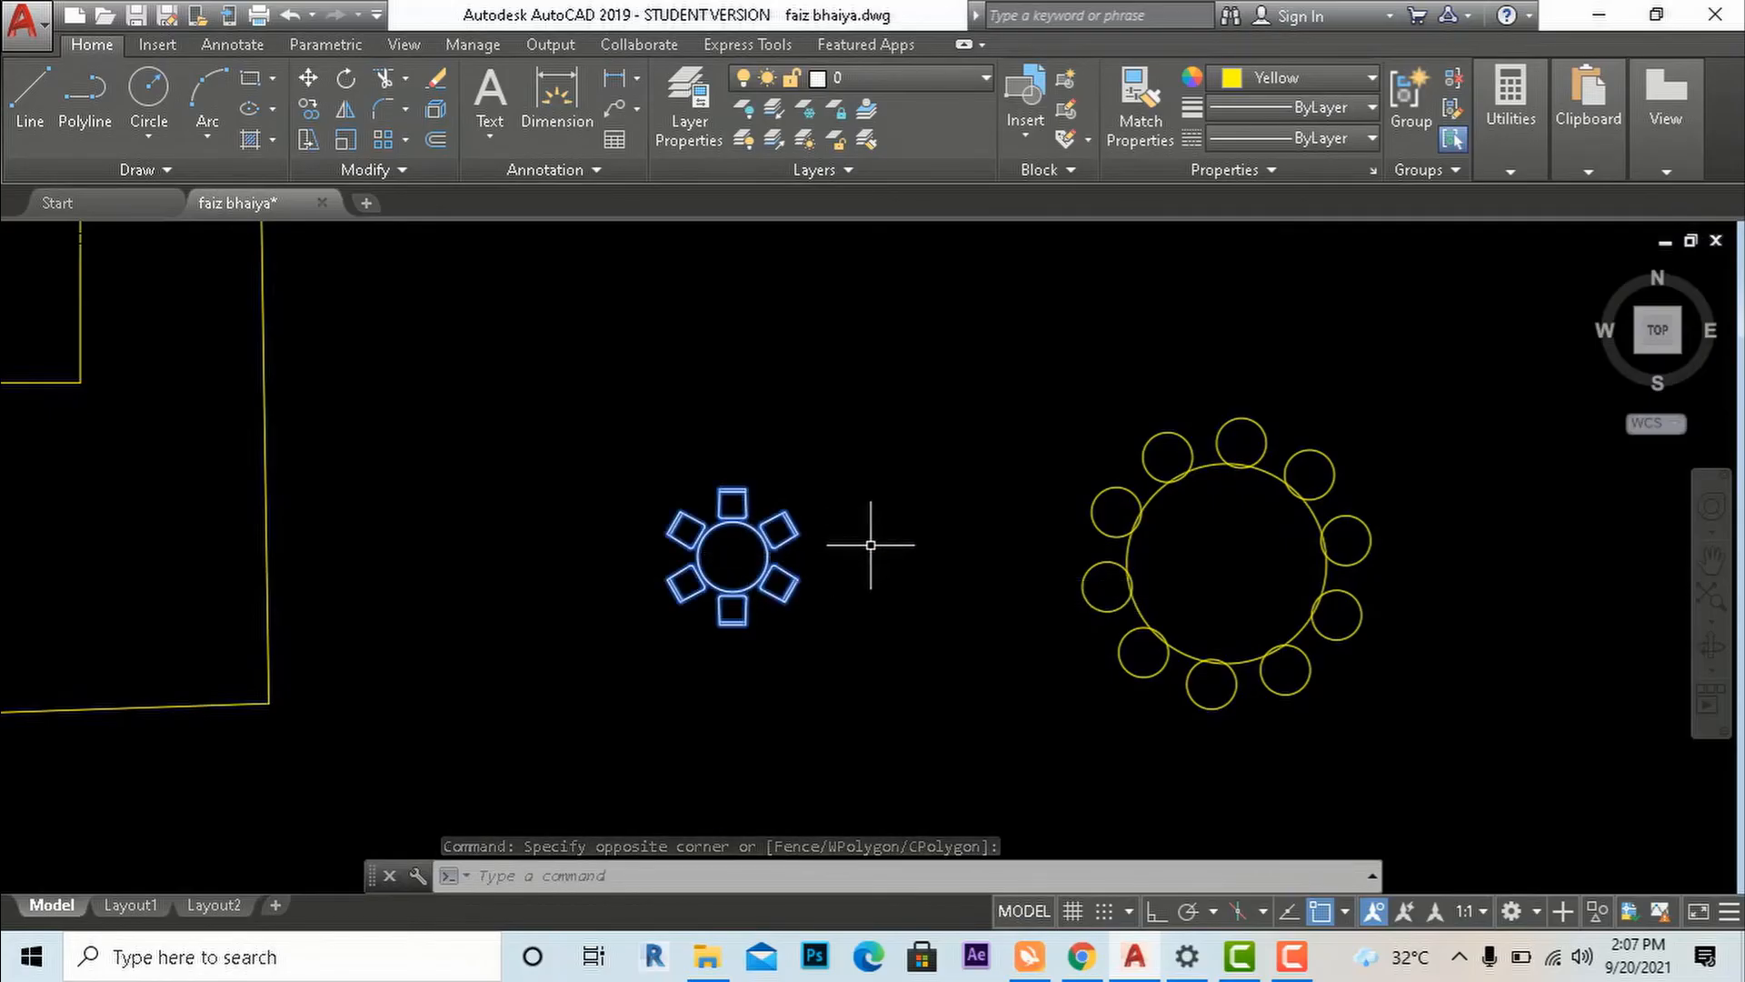
key(Escape)
click(797, 624)
click(755, 582)
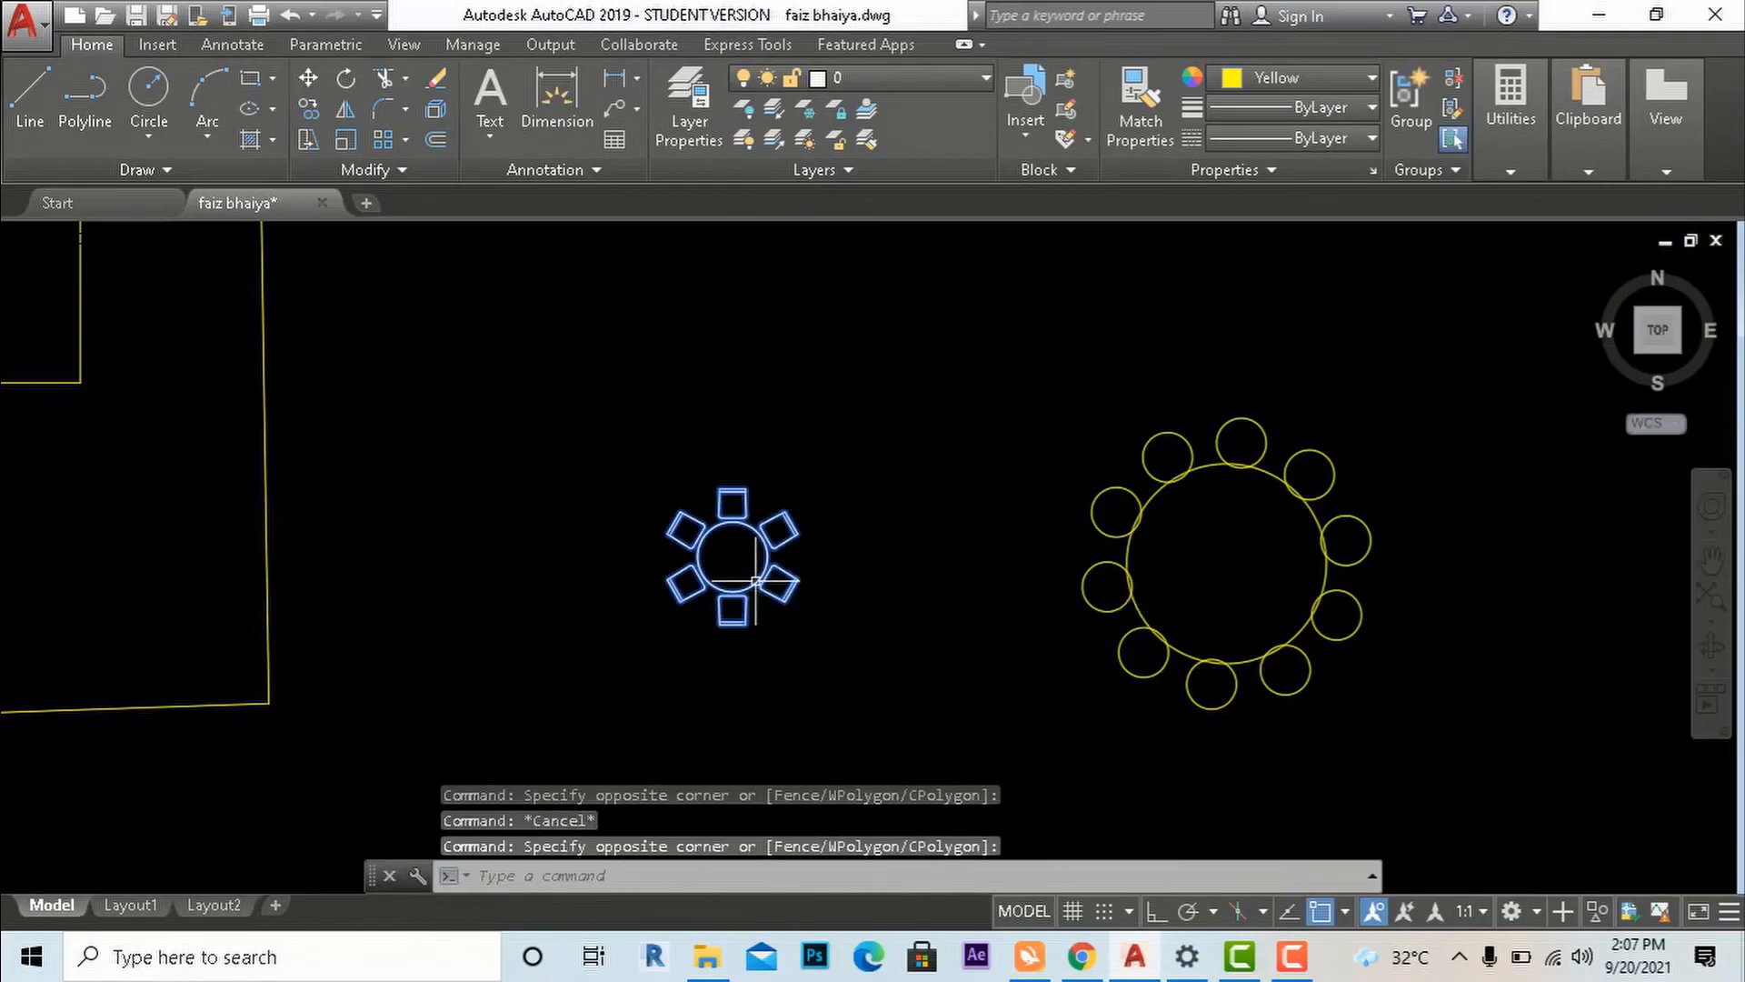
text(m)
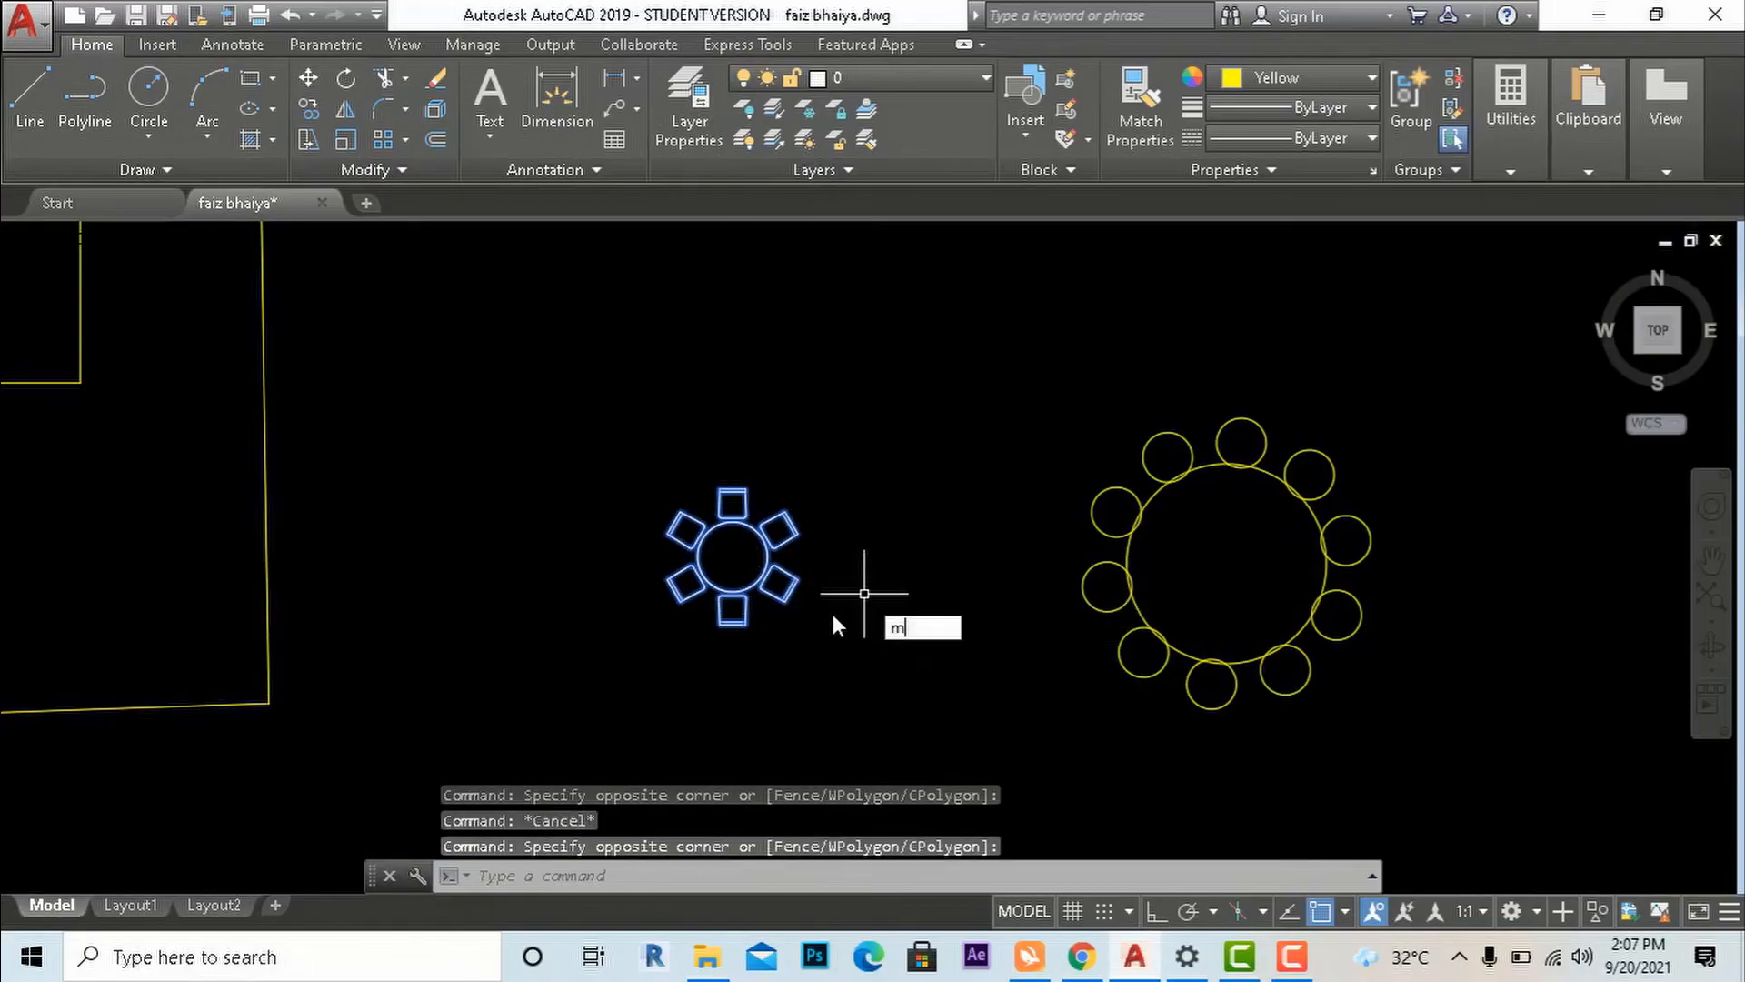
key(Return)
click(809, 661)
click(900, 541)
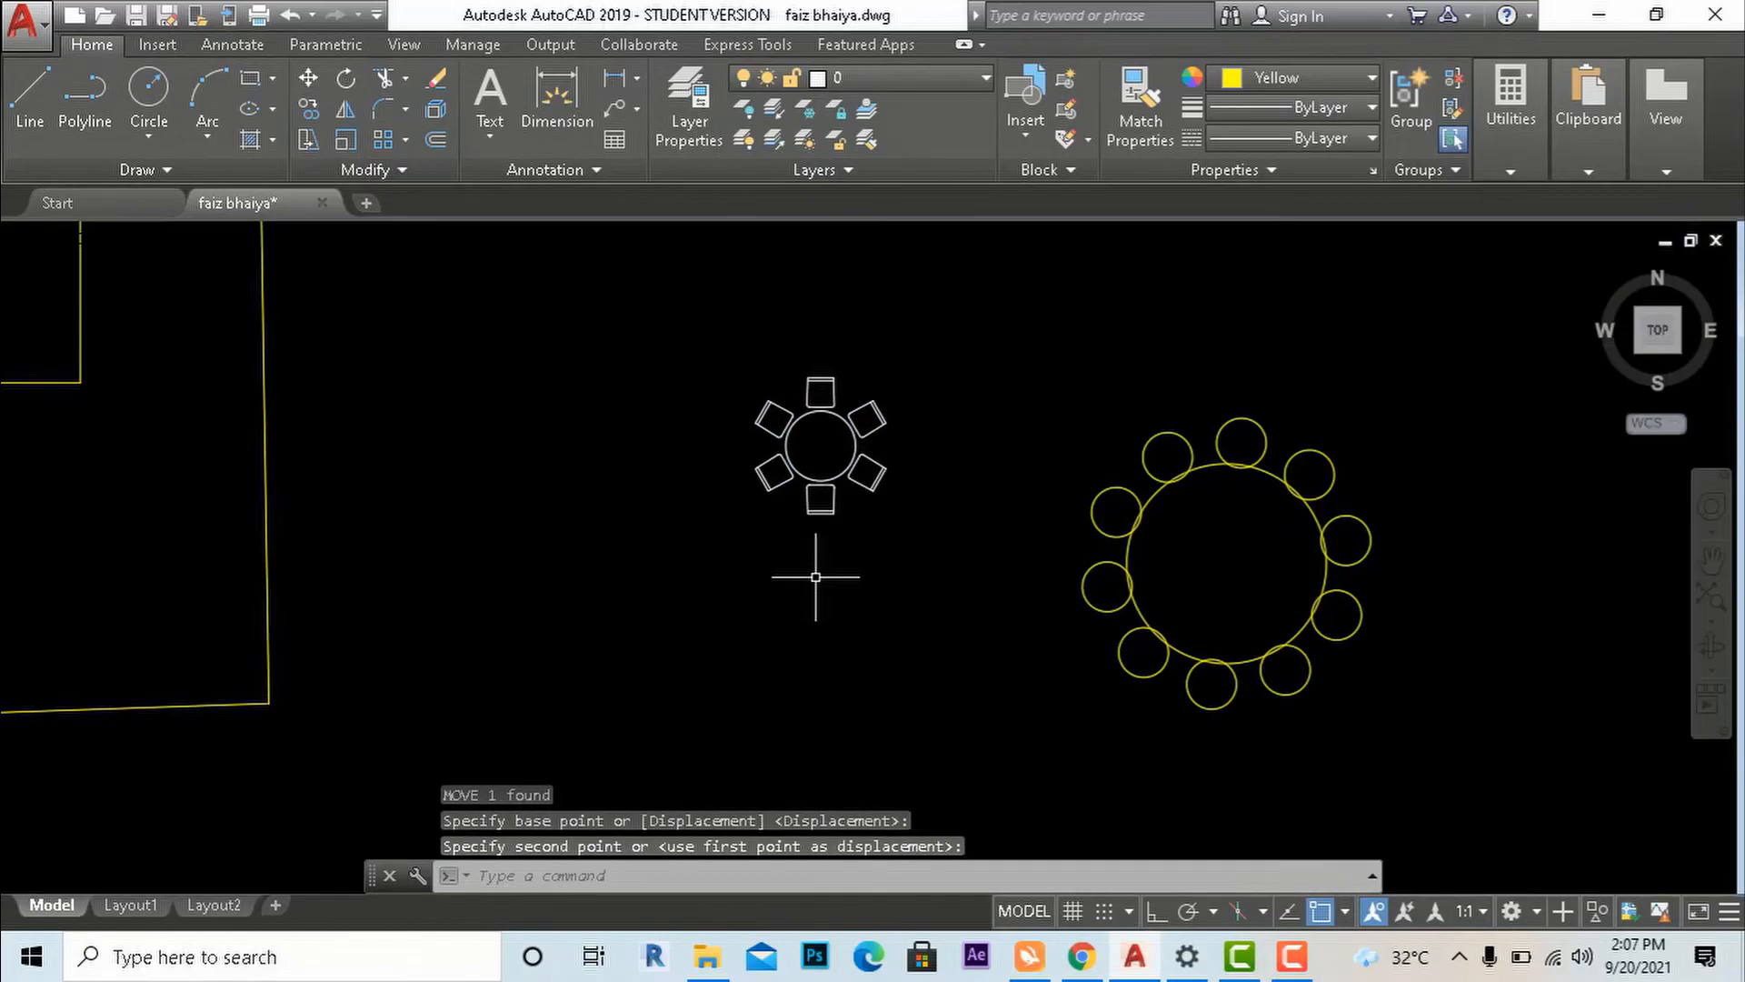
scroll(877, 418, up, 3)
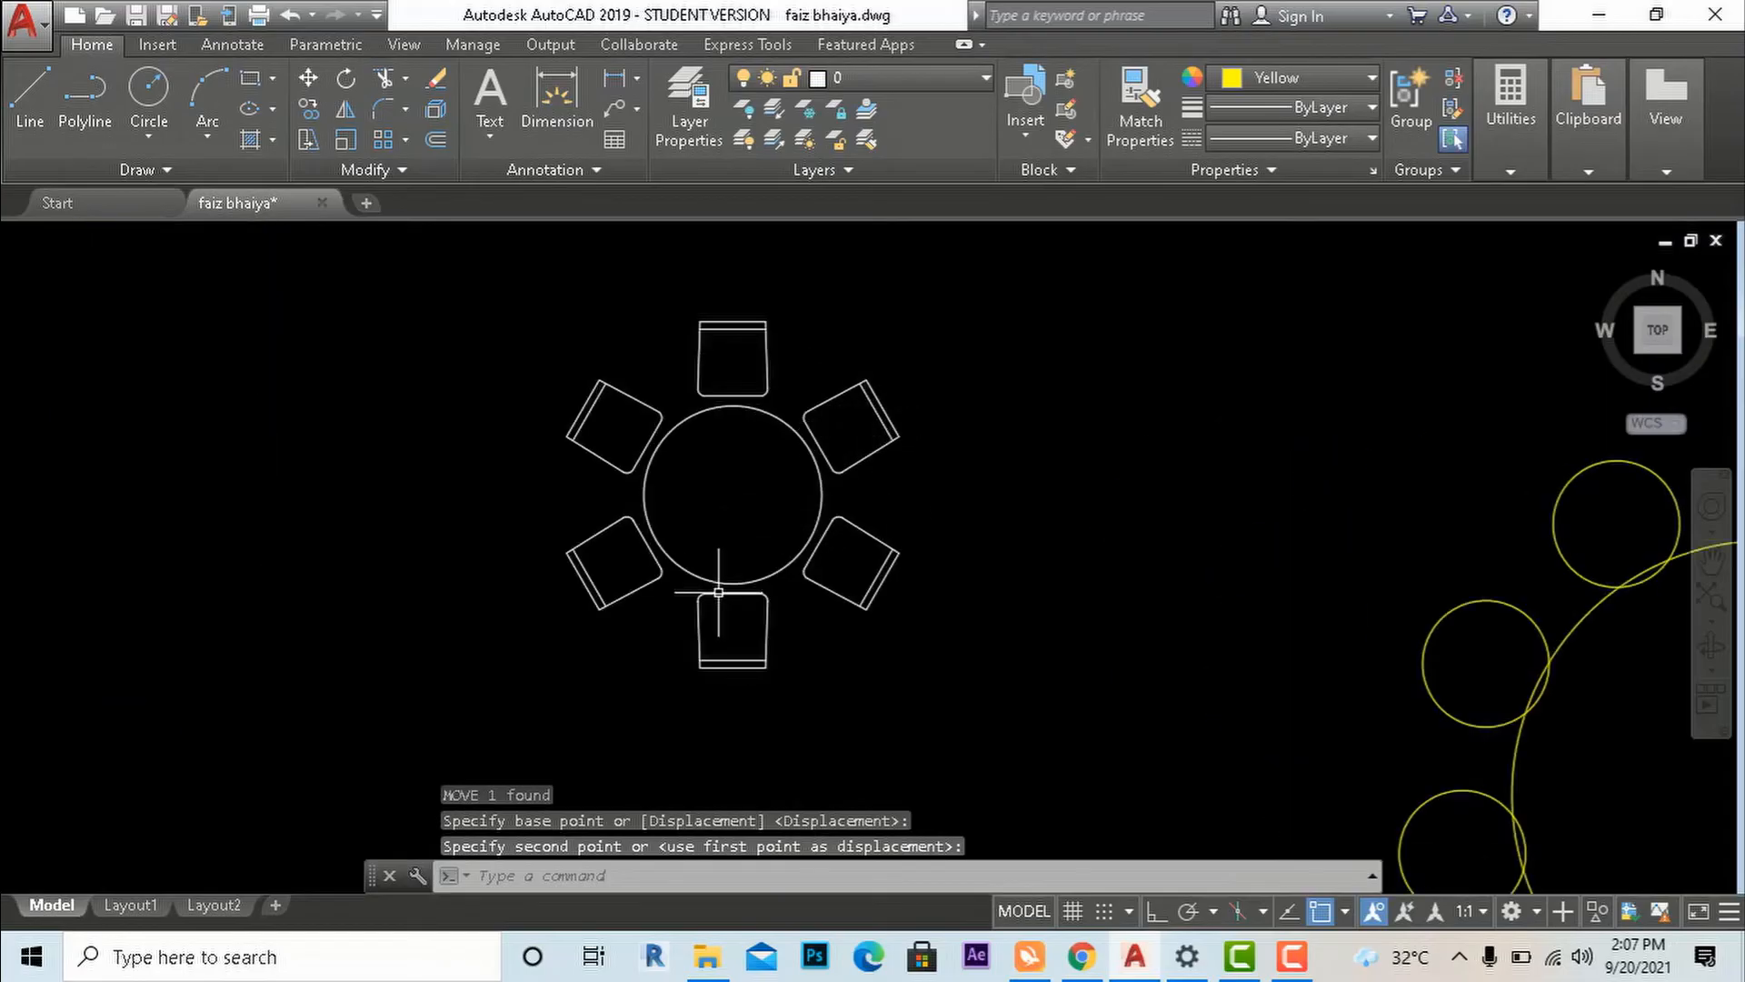
scroll(719, 596, down, 2)
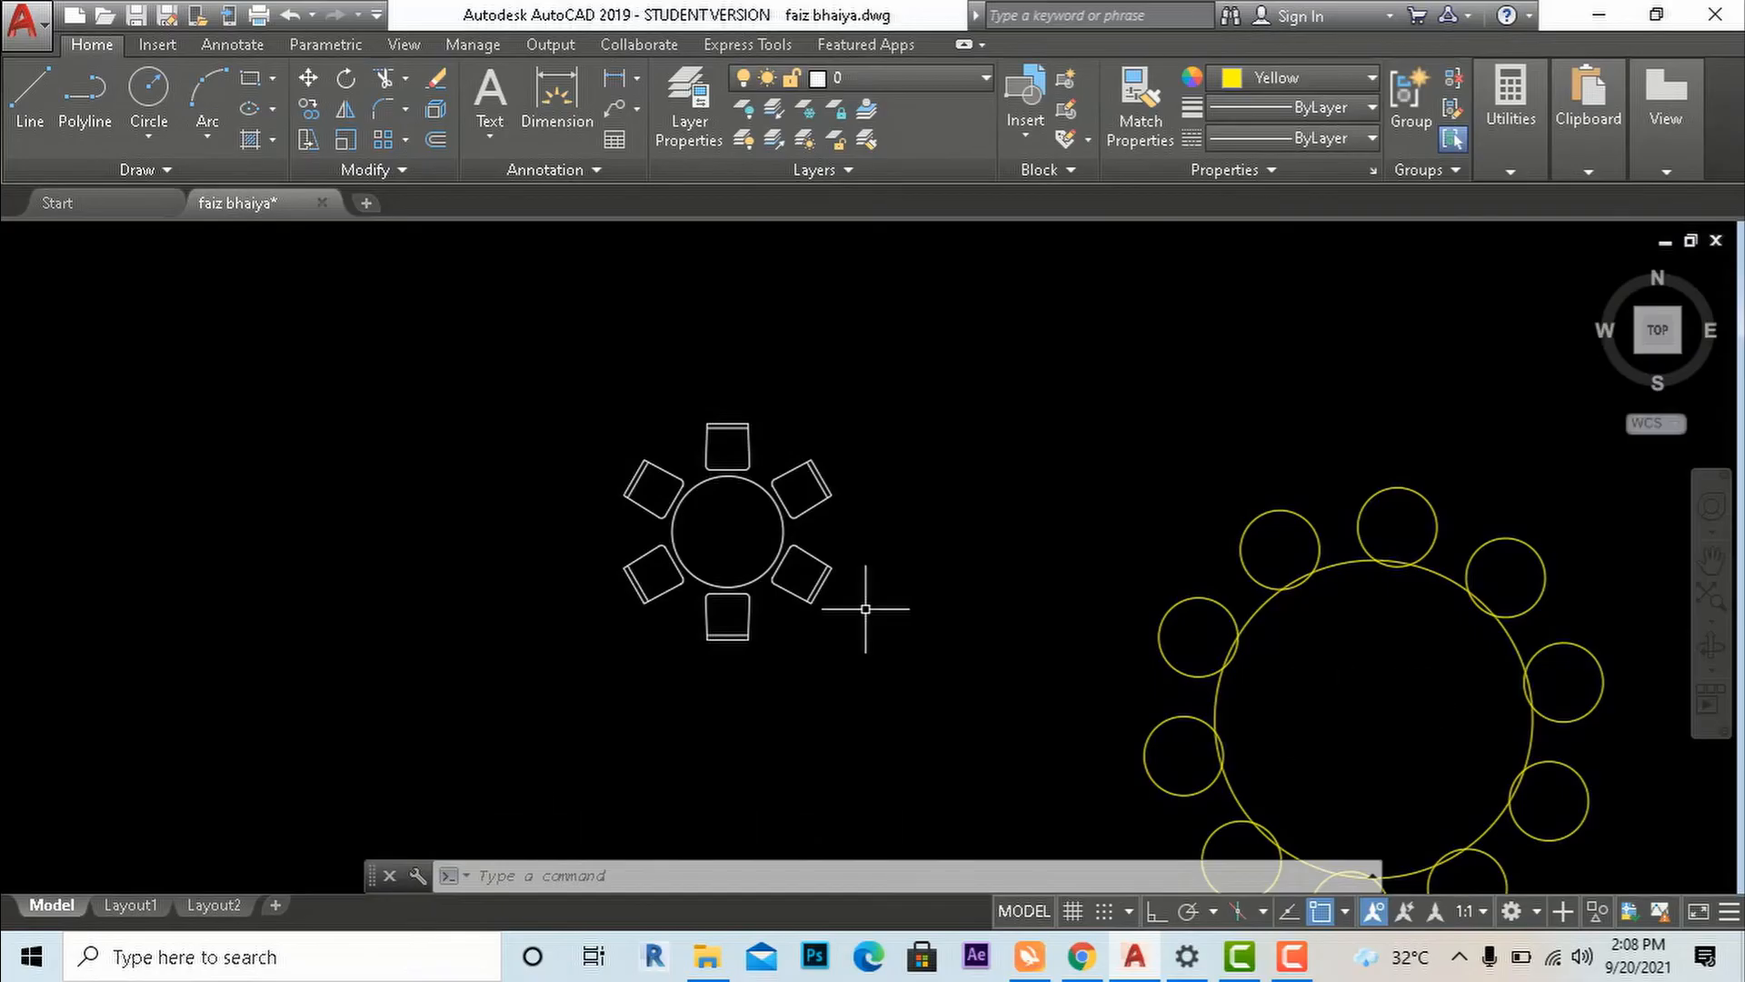
click(718, 614)
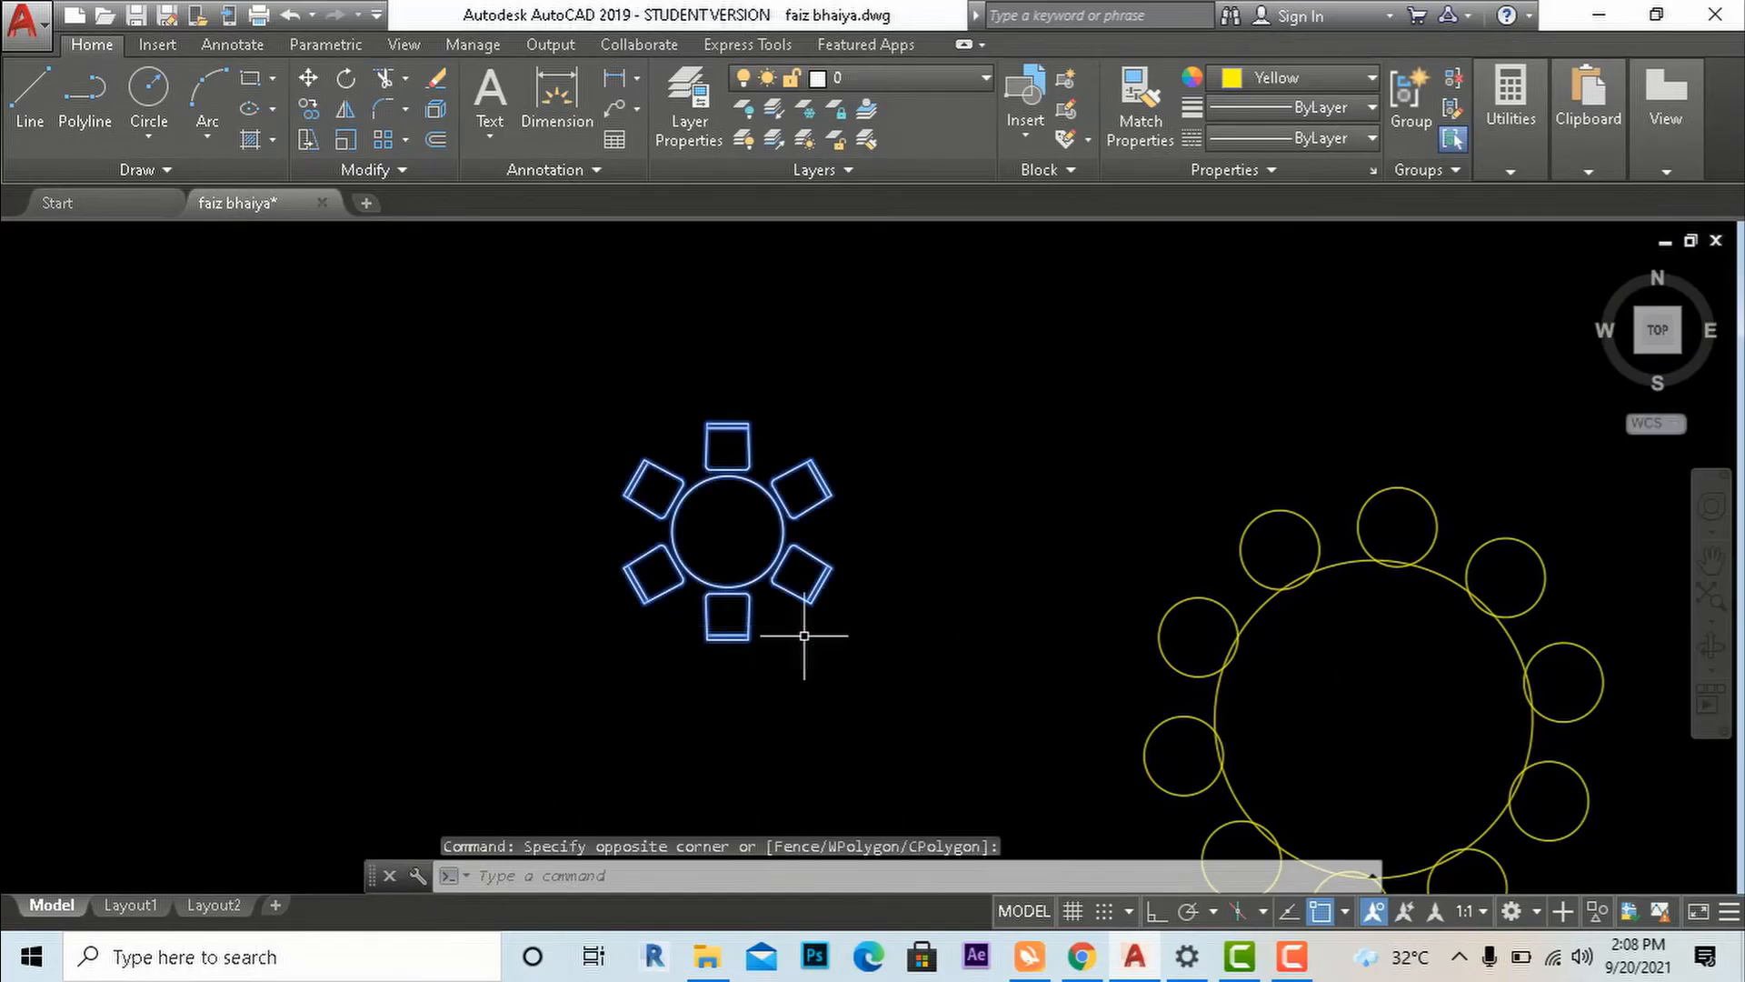
key(Escape)
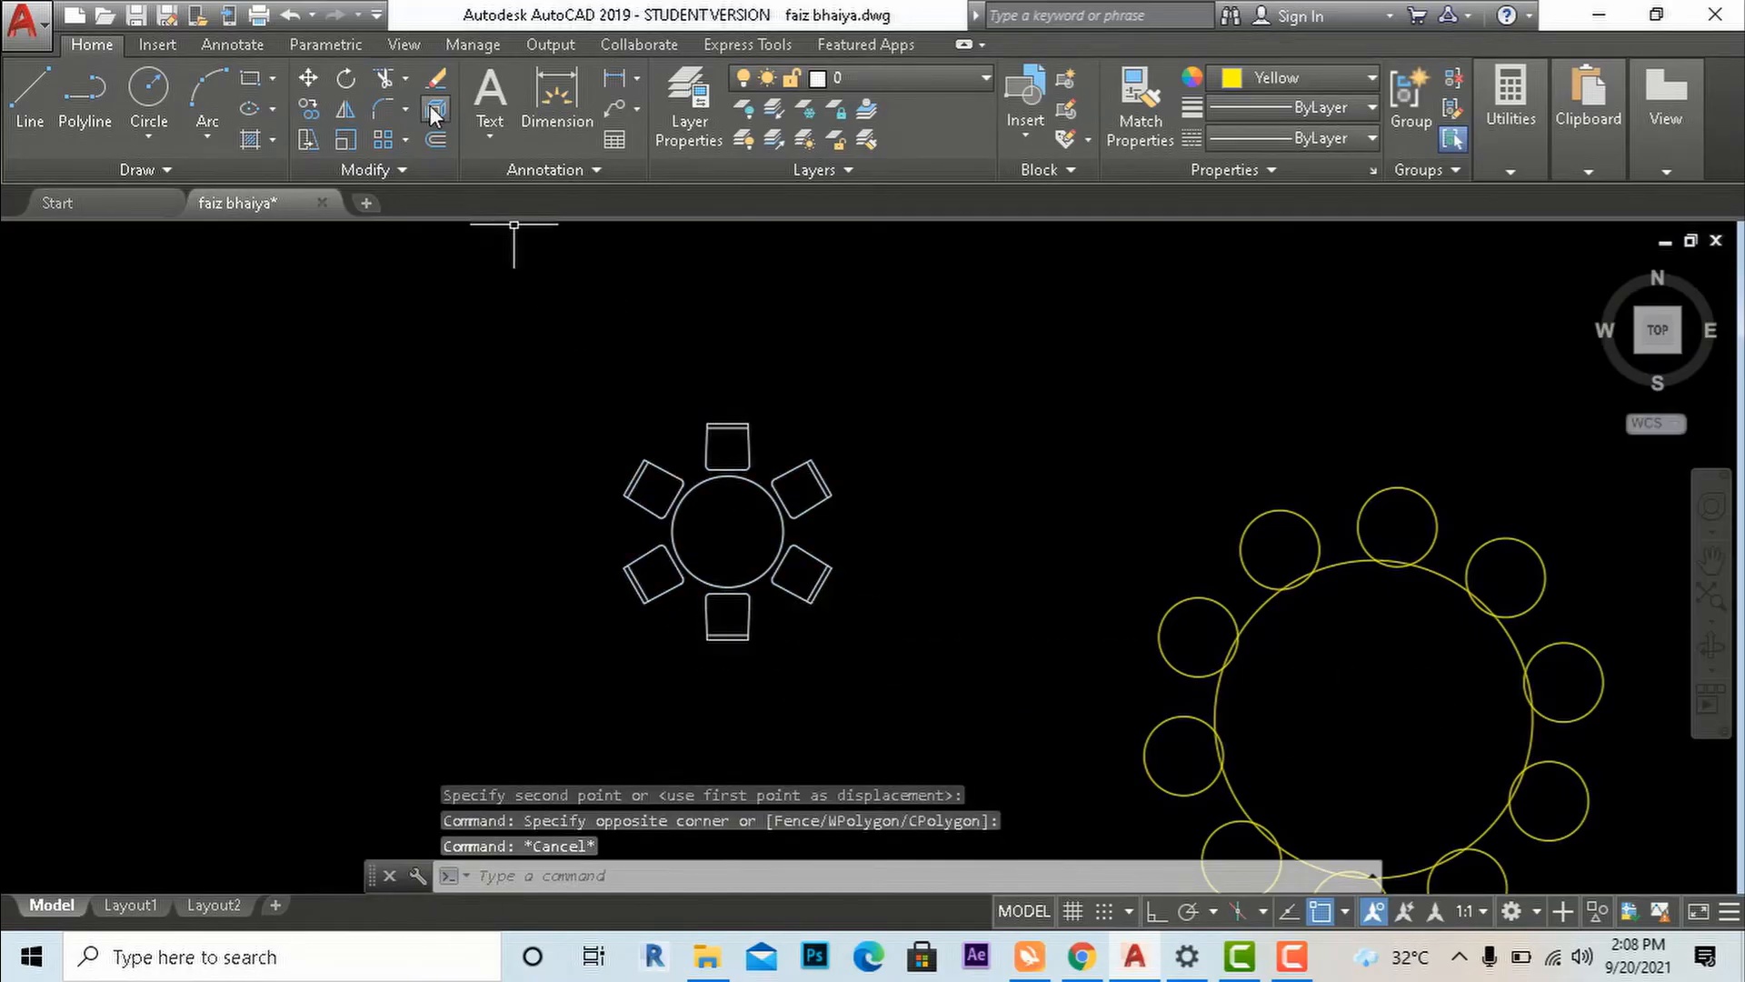
key(Escape)
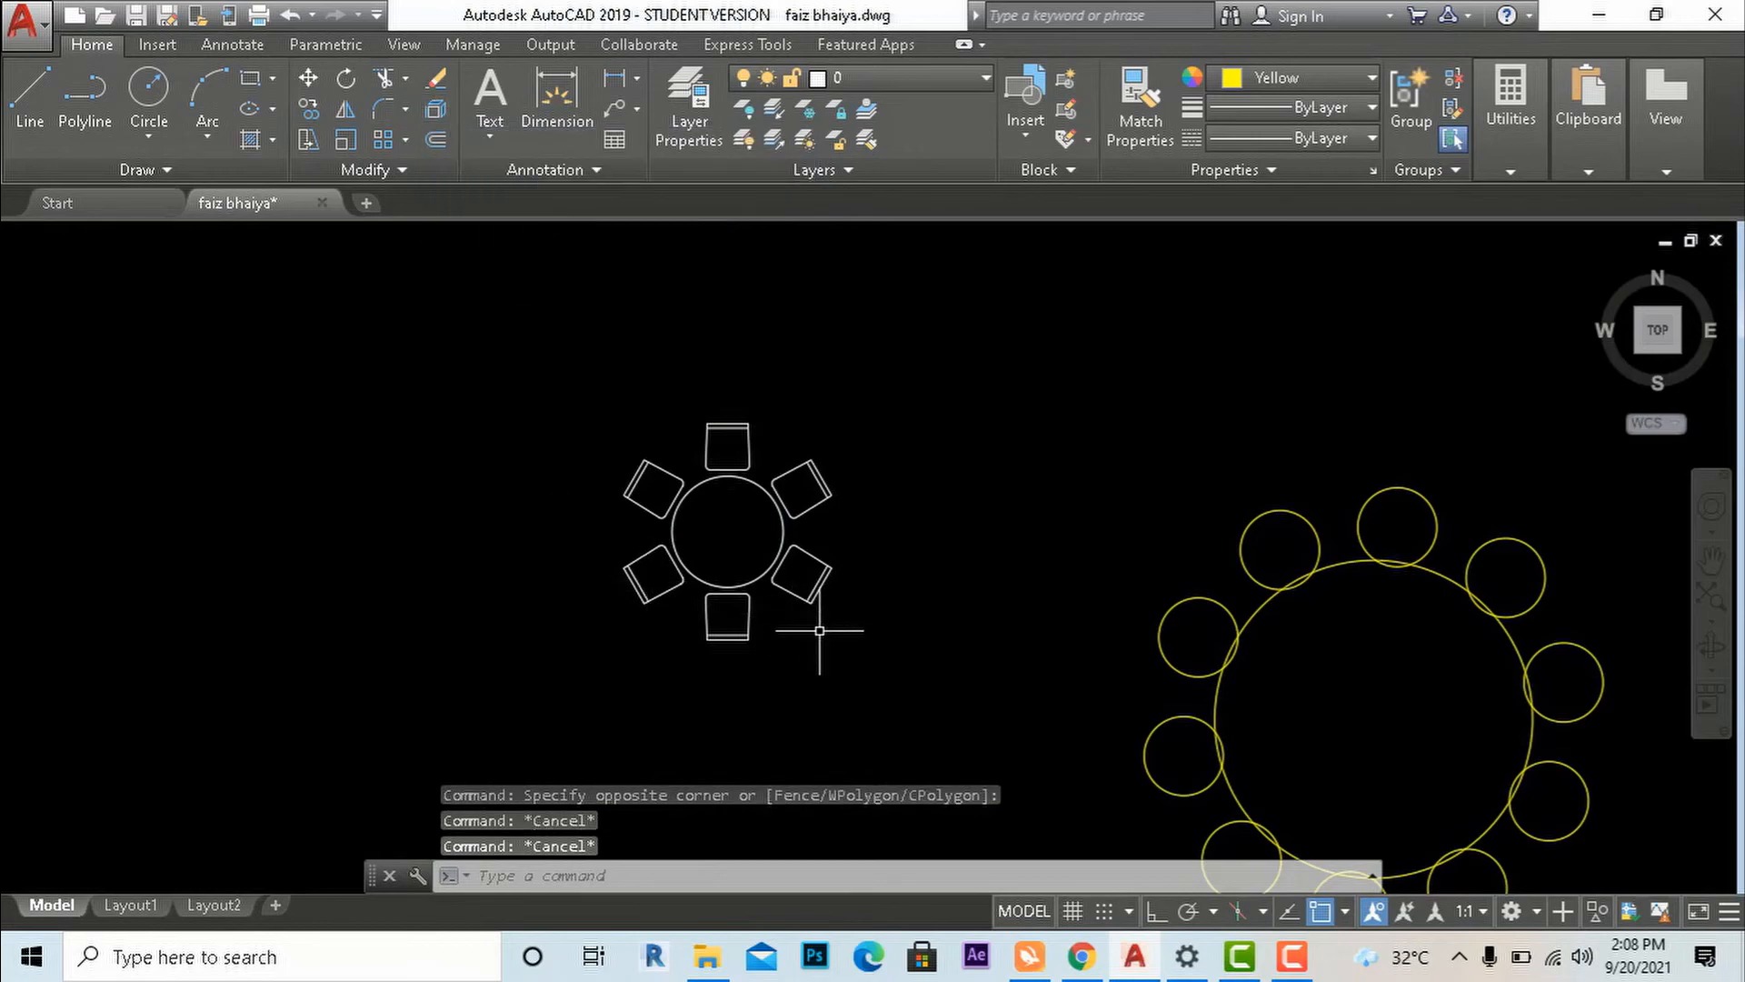
text(EX)
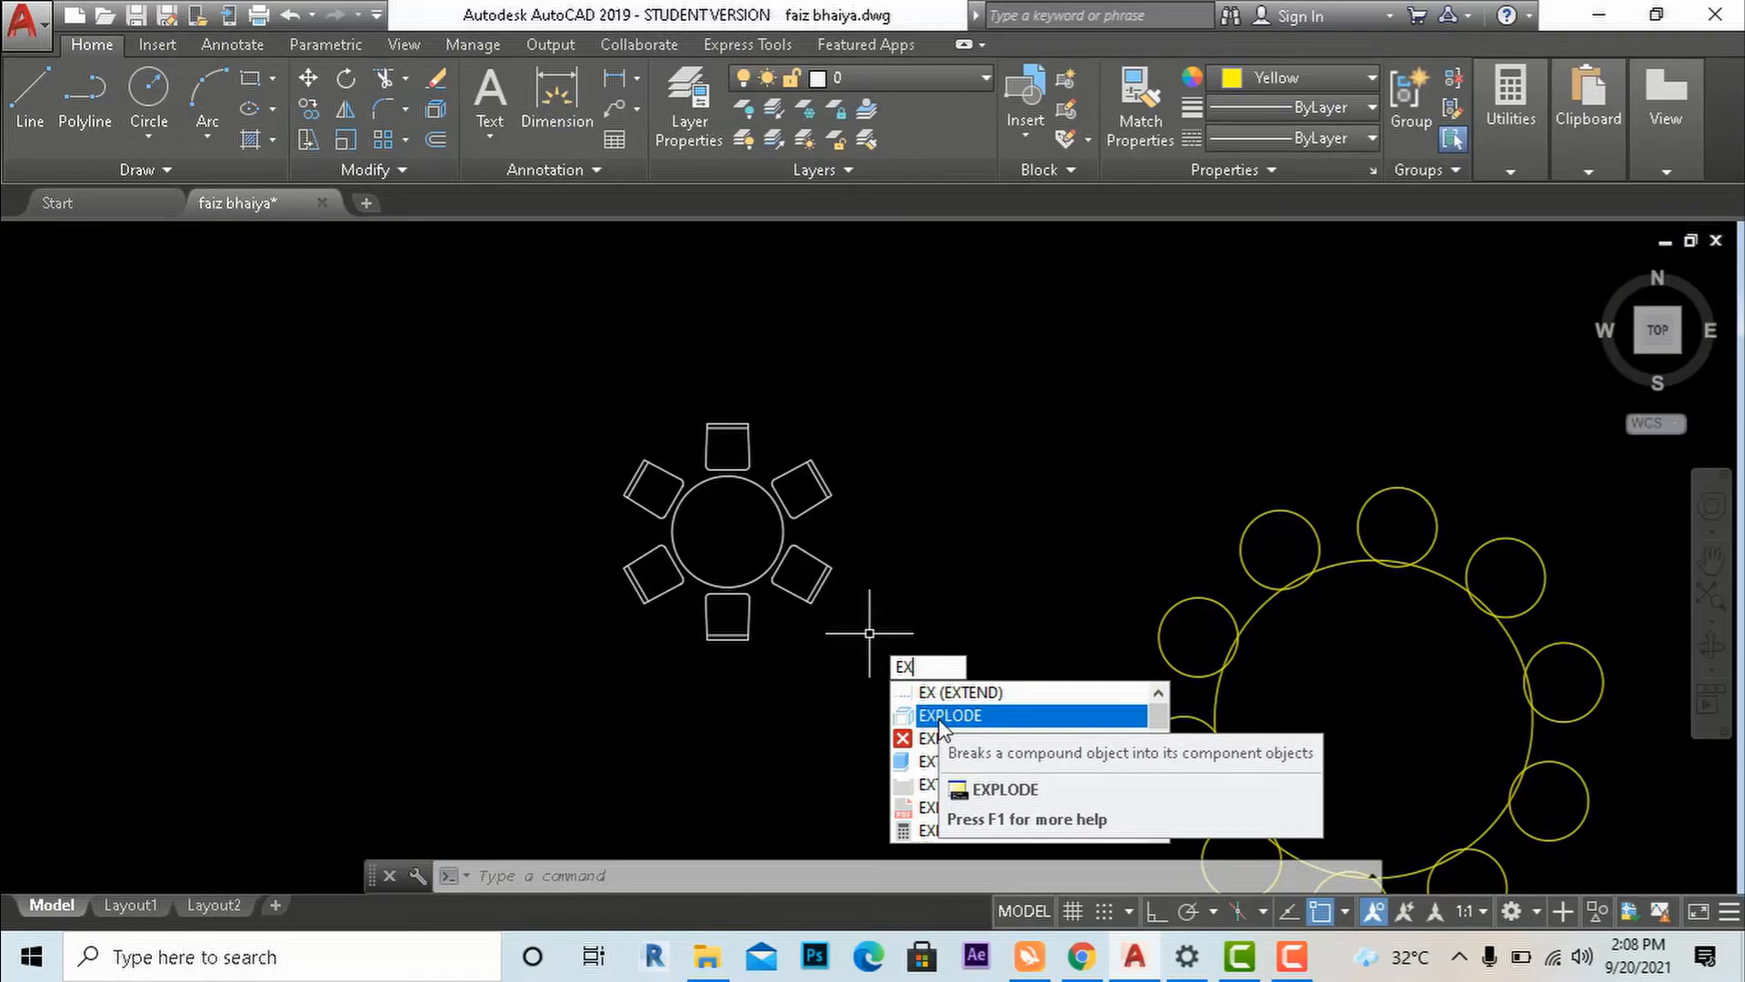
key(Escape)
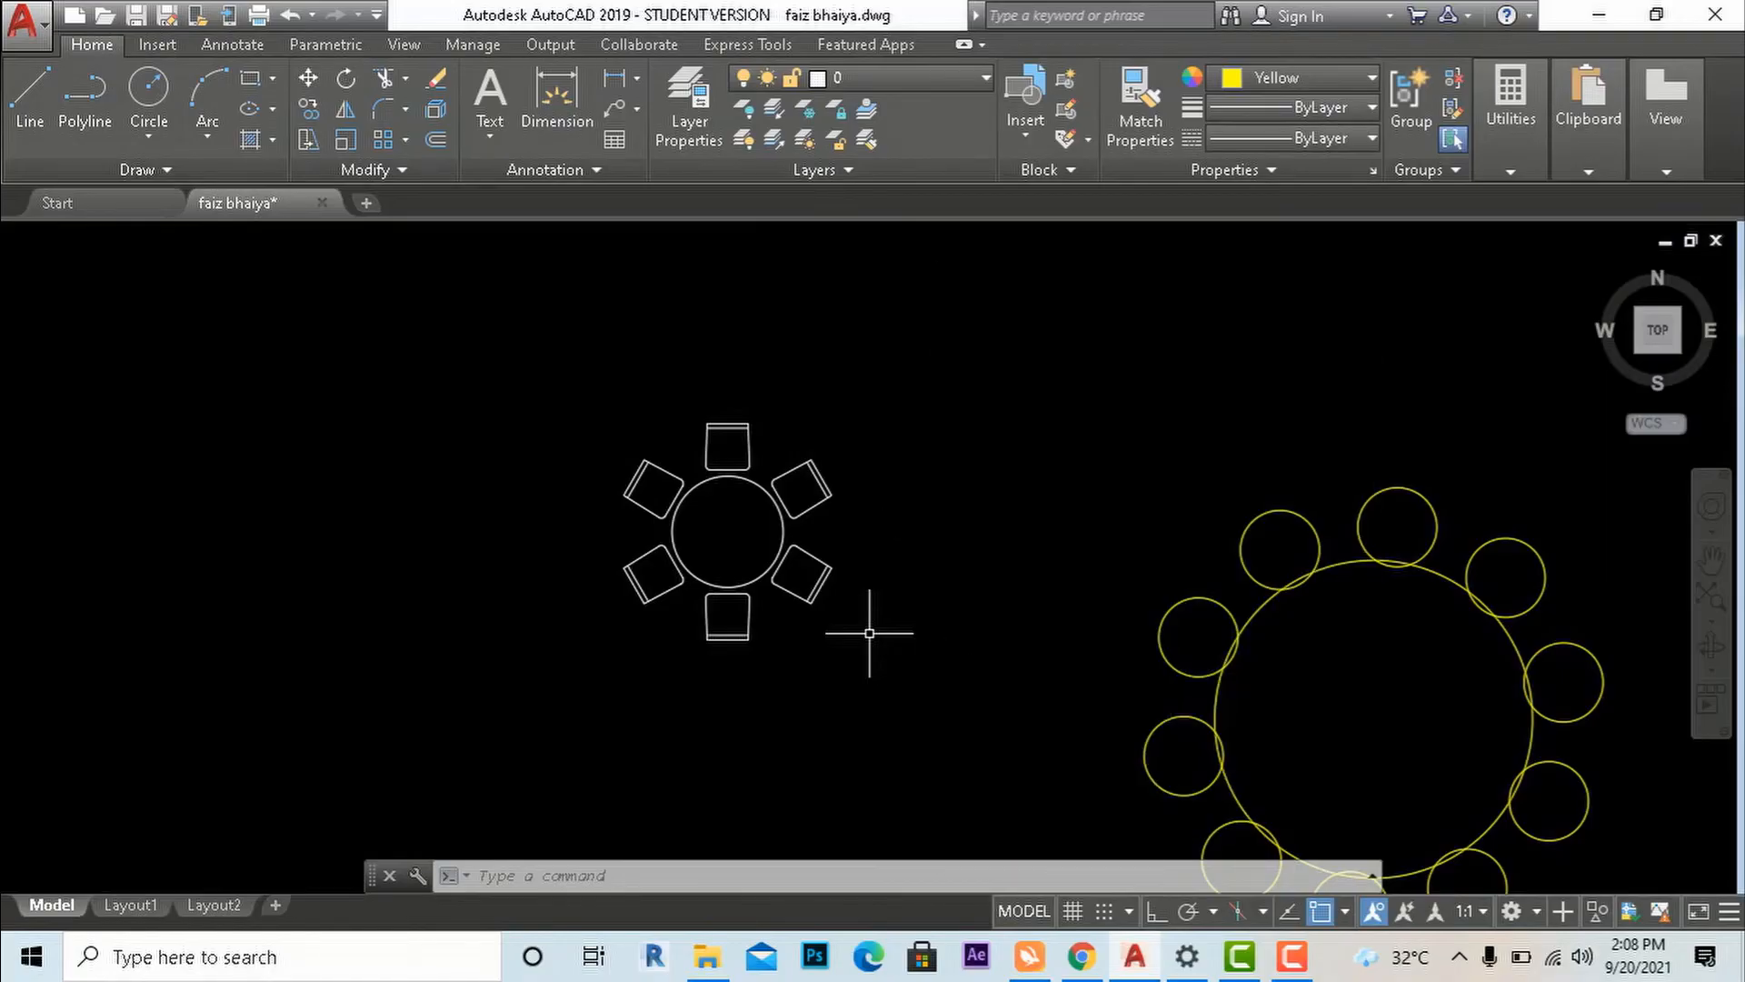
key(Escape)
key(Escape)
Explode the round table and chairs block into separate objects, test-select one part and clear the selection.
text(X)
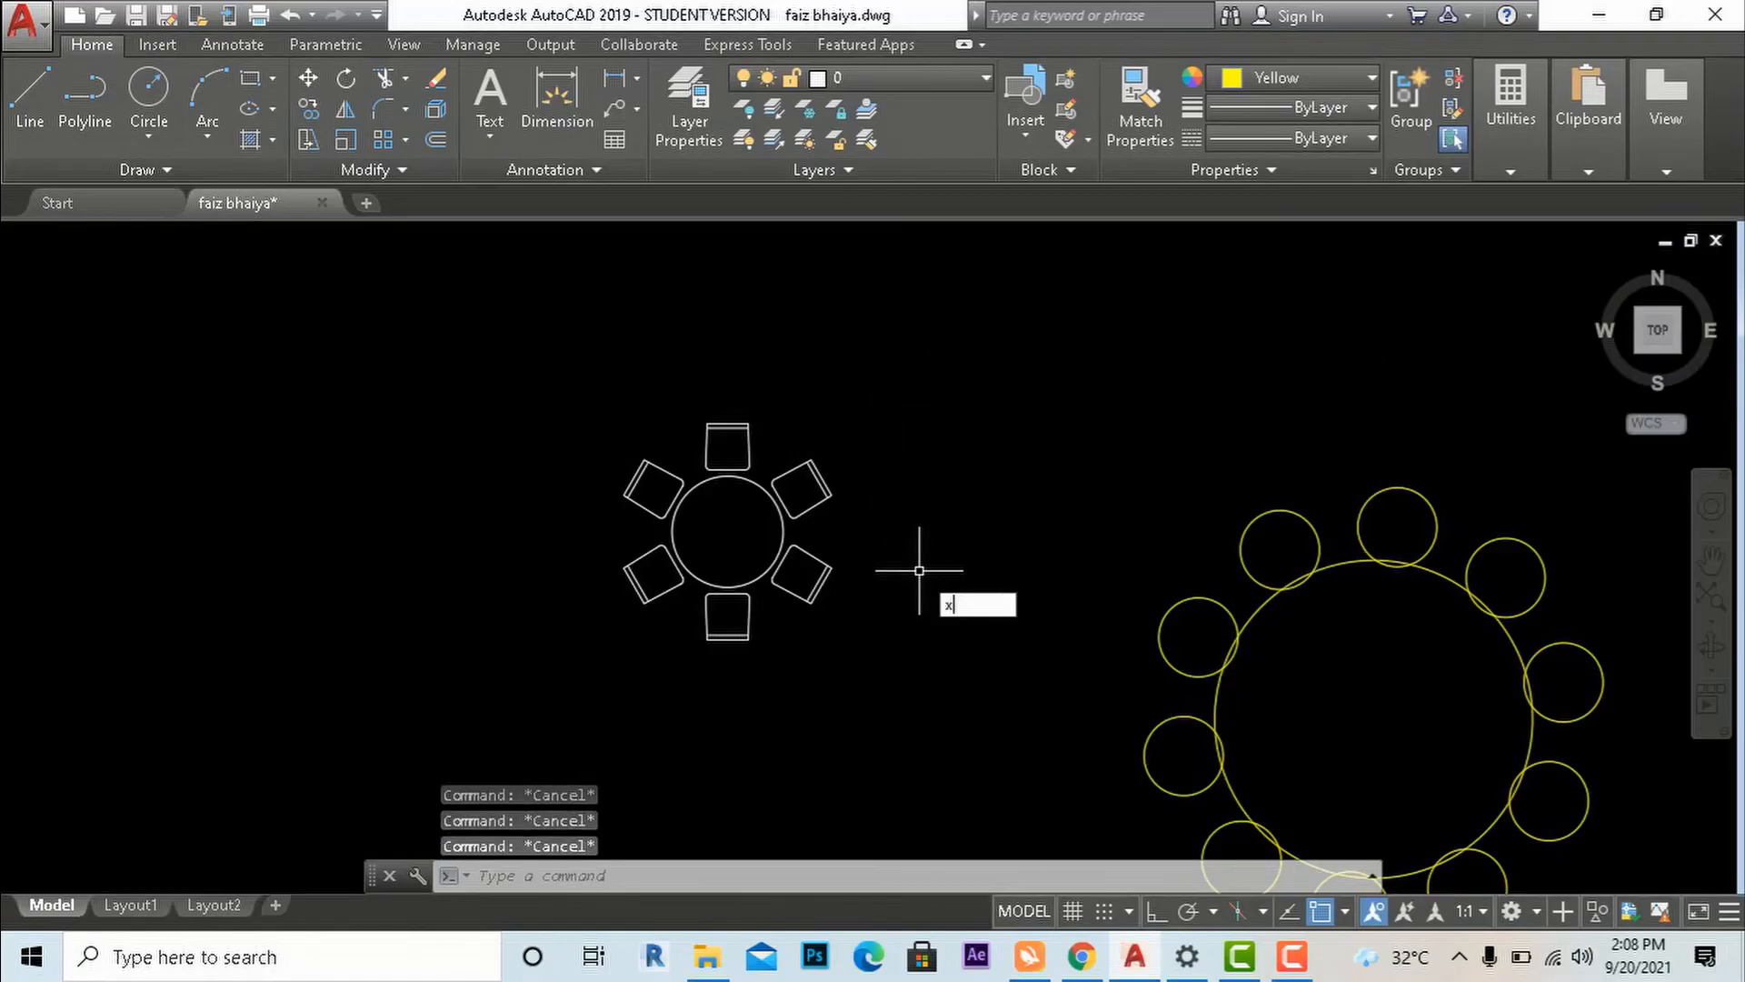
click(994, 634)
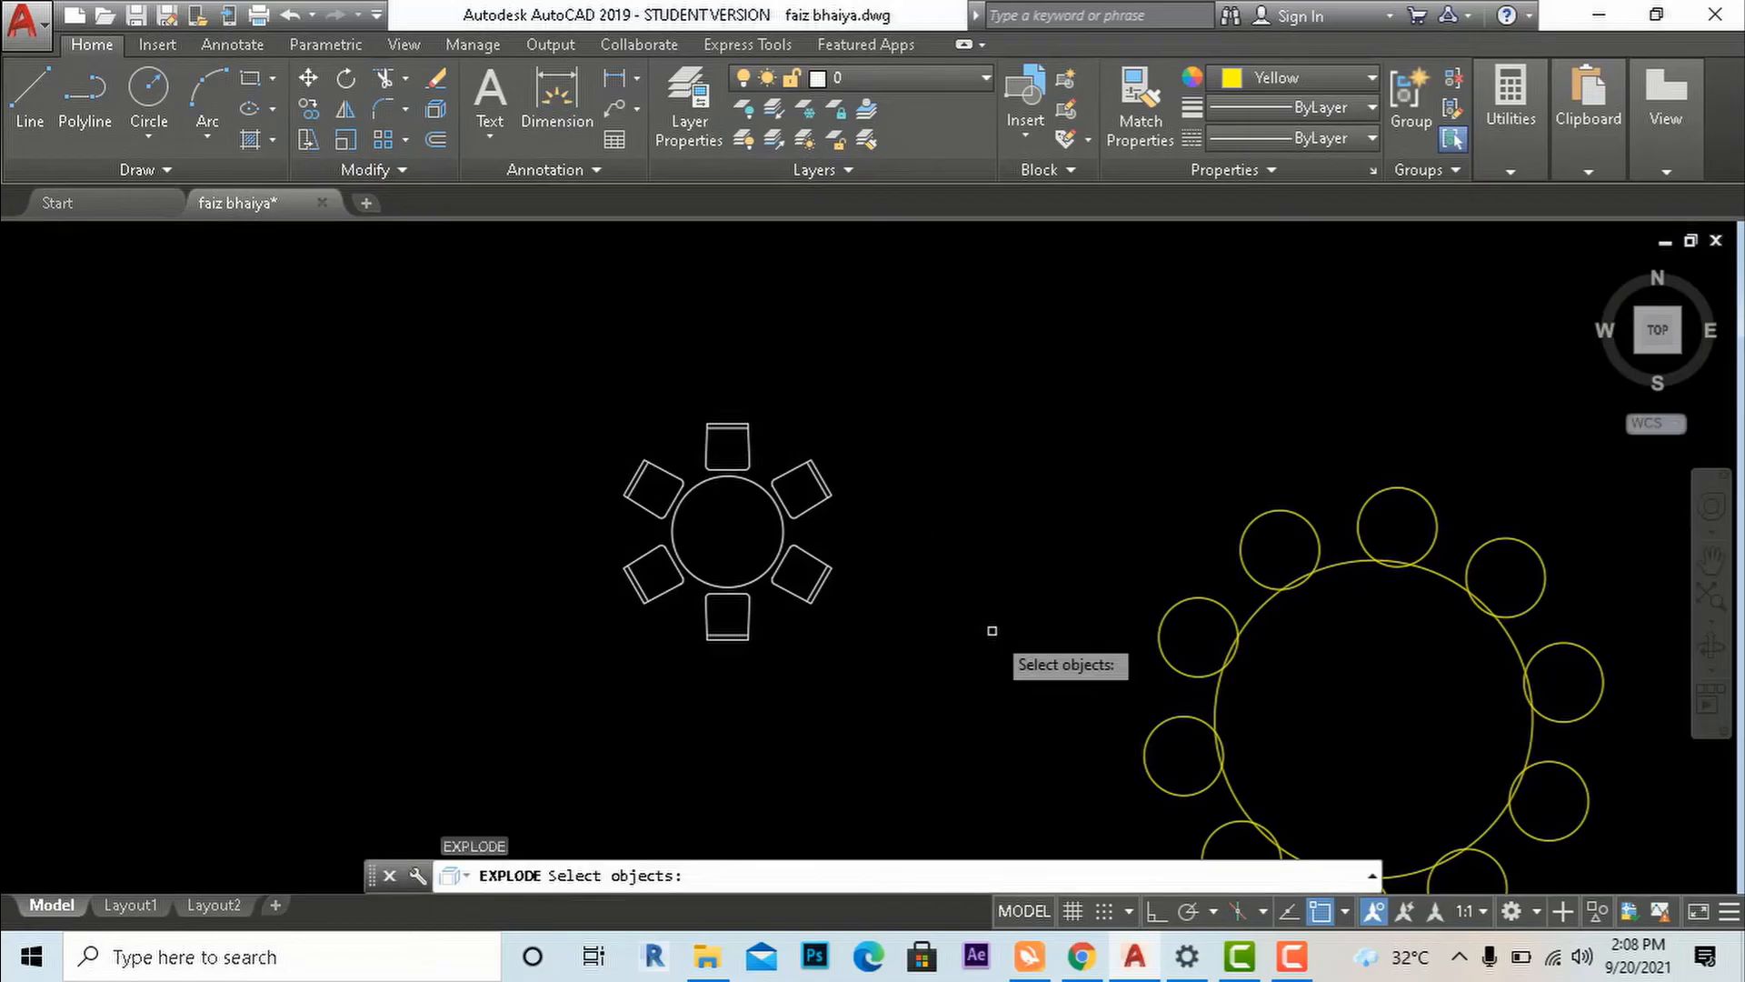
click(886, 673)
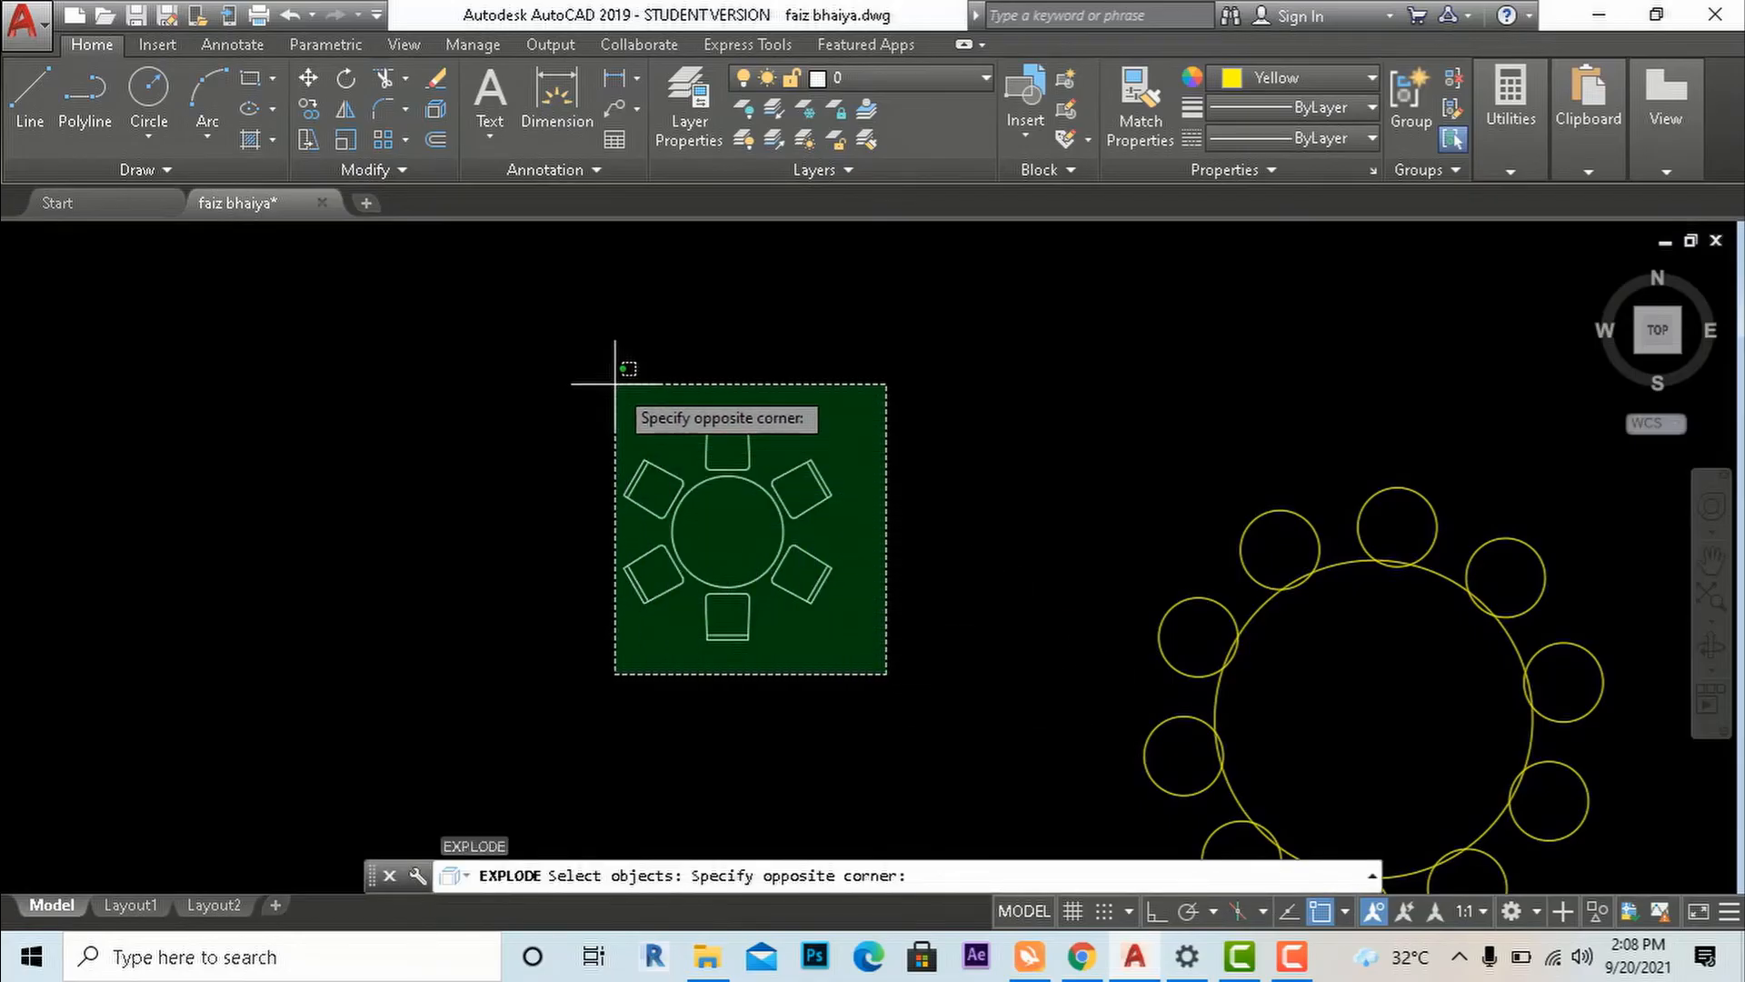
click(568, 371)
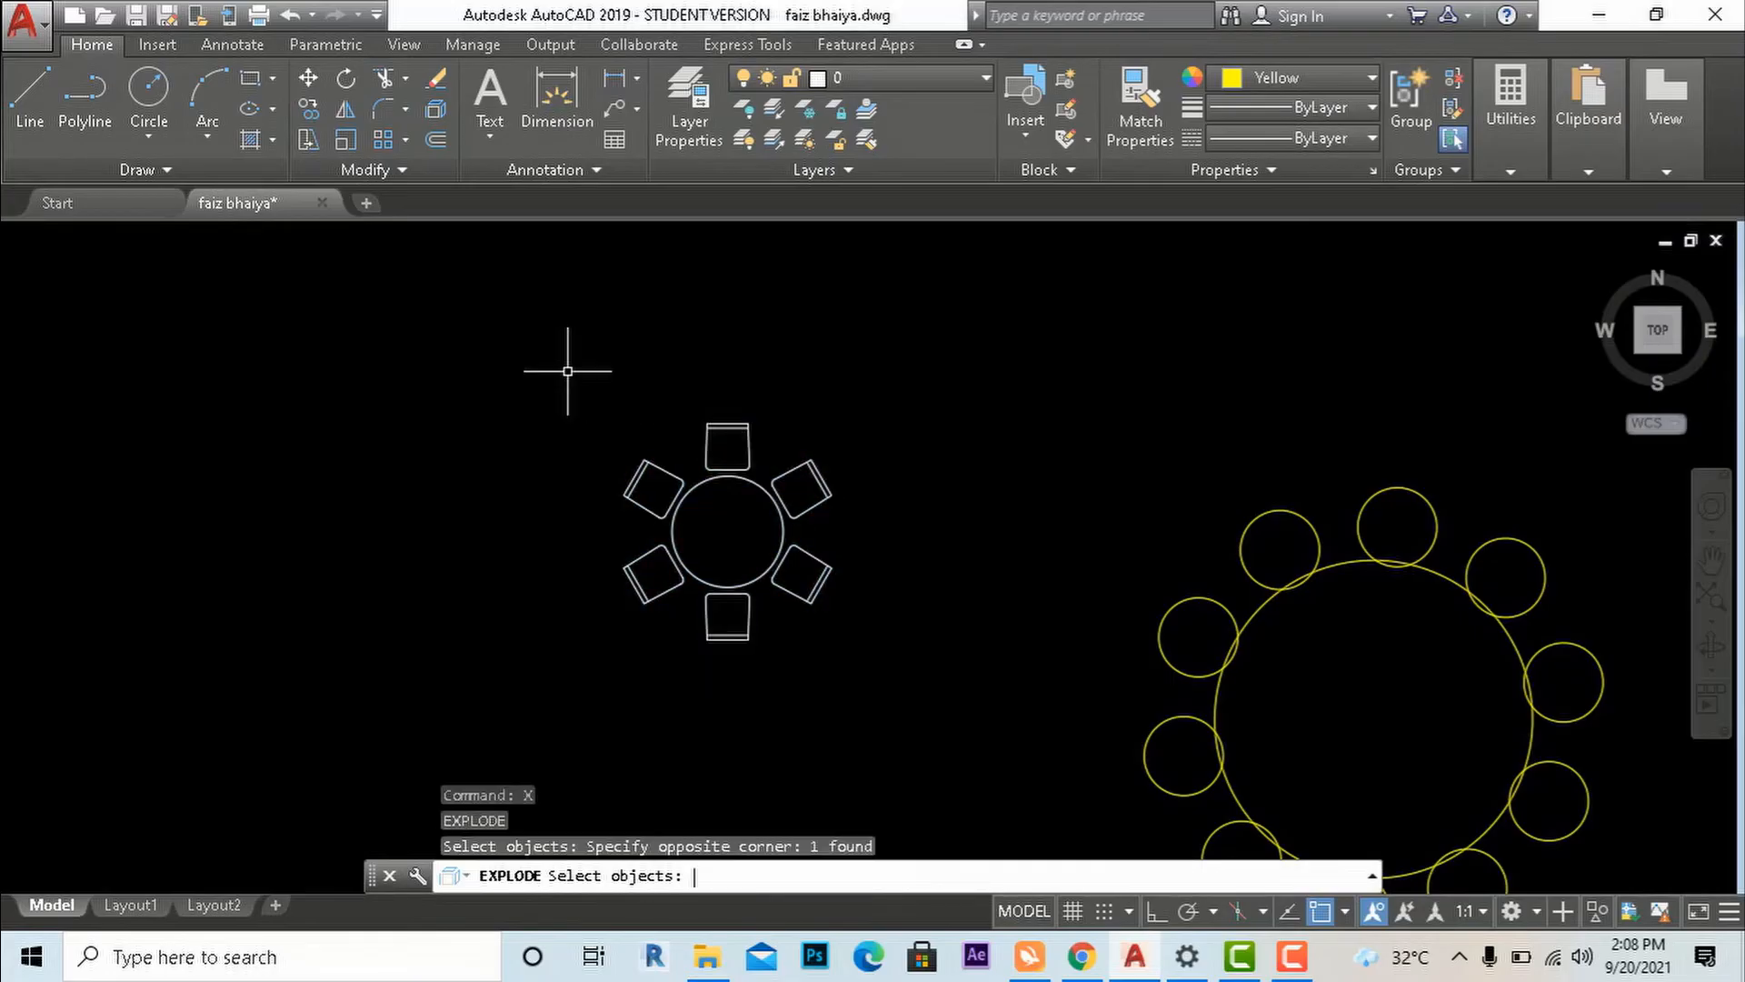
key(Return)
click(746, 565)
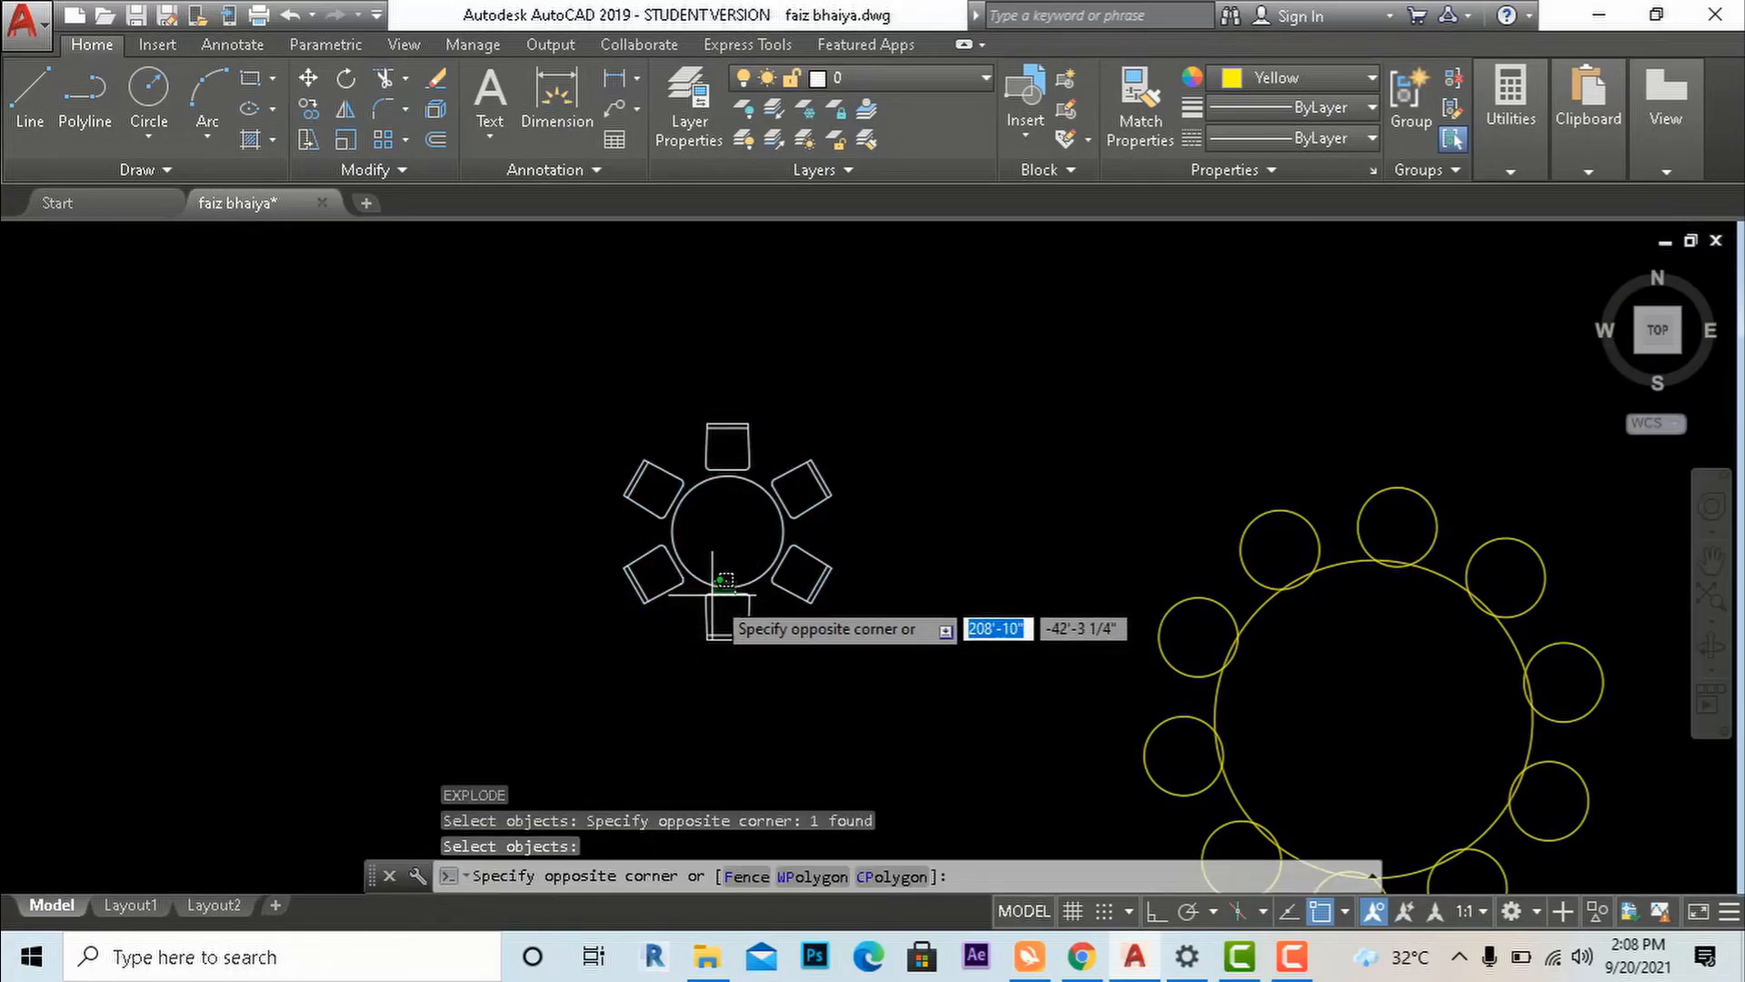
click(721, 613)
key(Escape)
key(Escape)
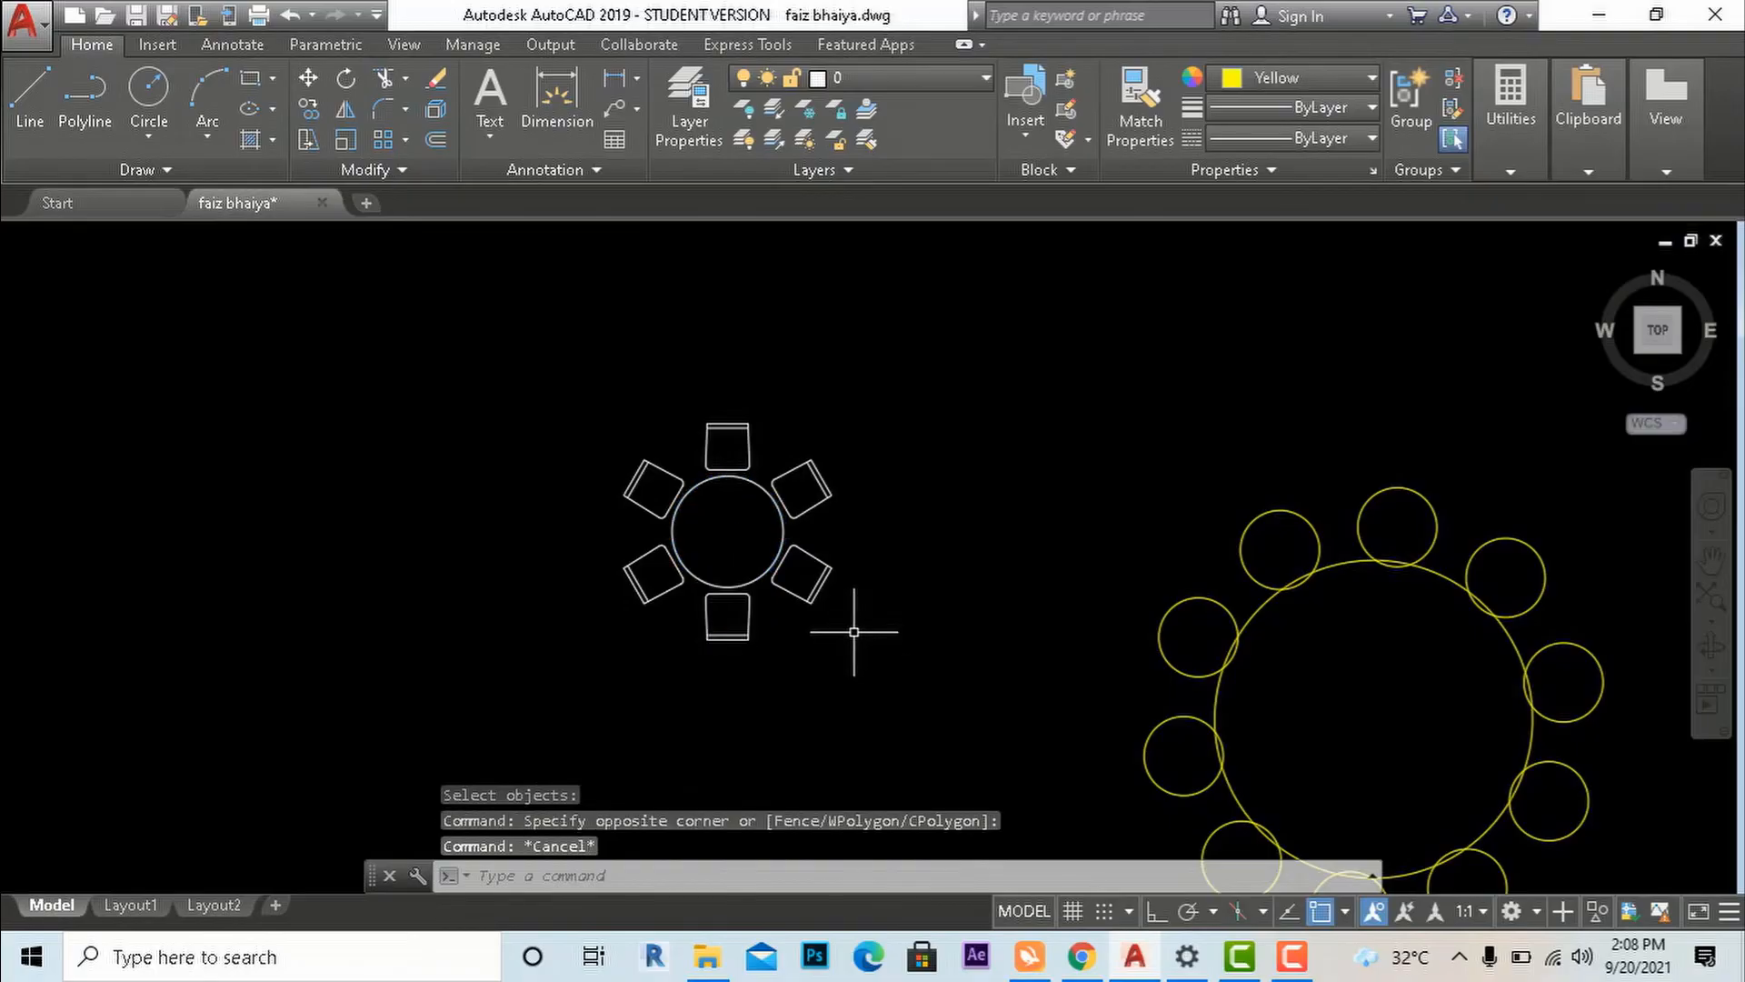
Move the lower-right chair away from the table, up and to the right into the empty area.
scroll(838, 606, up, 2)
click(895, 624)
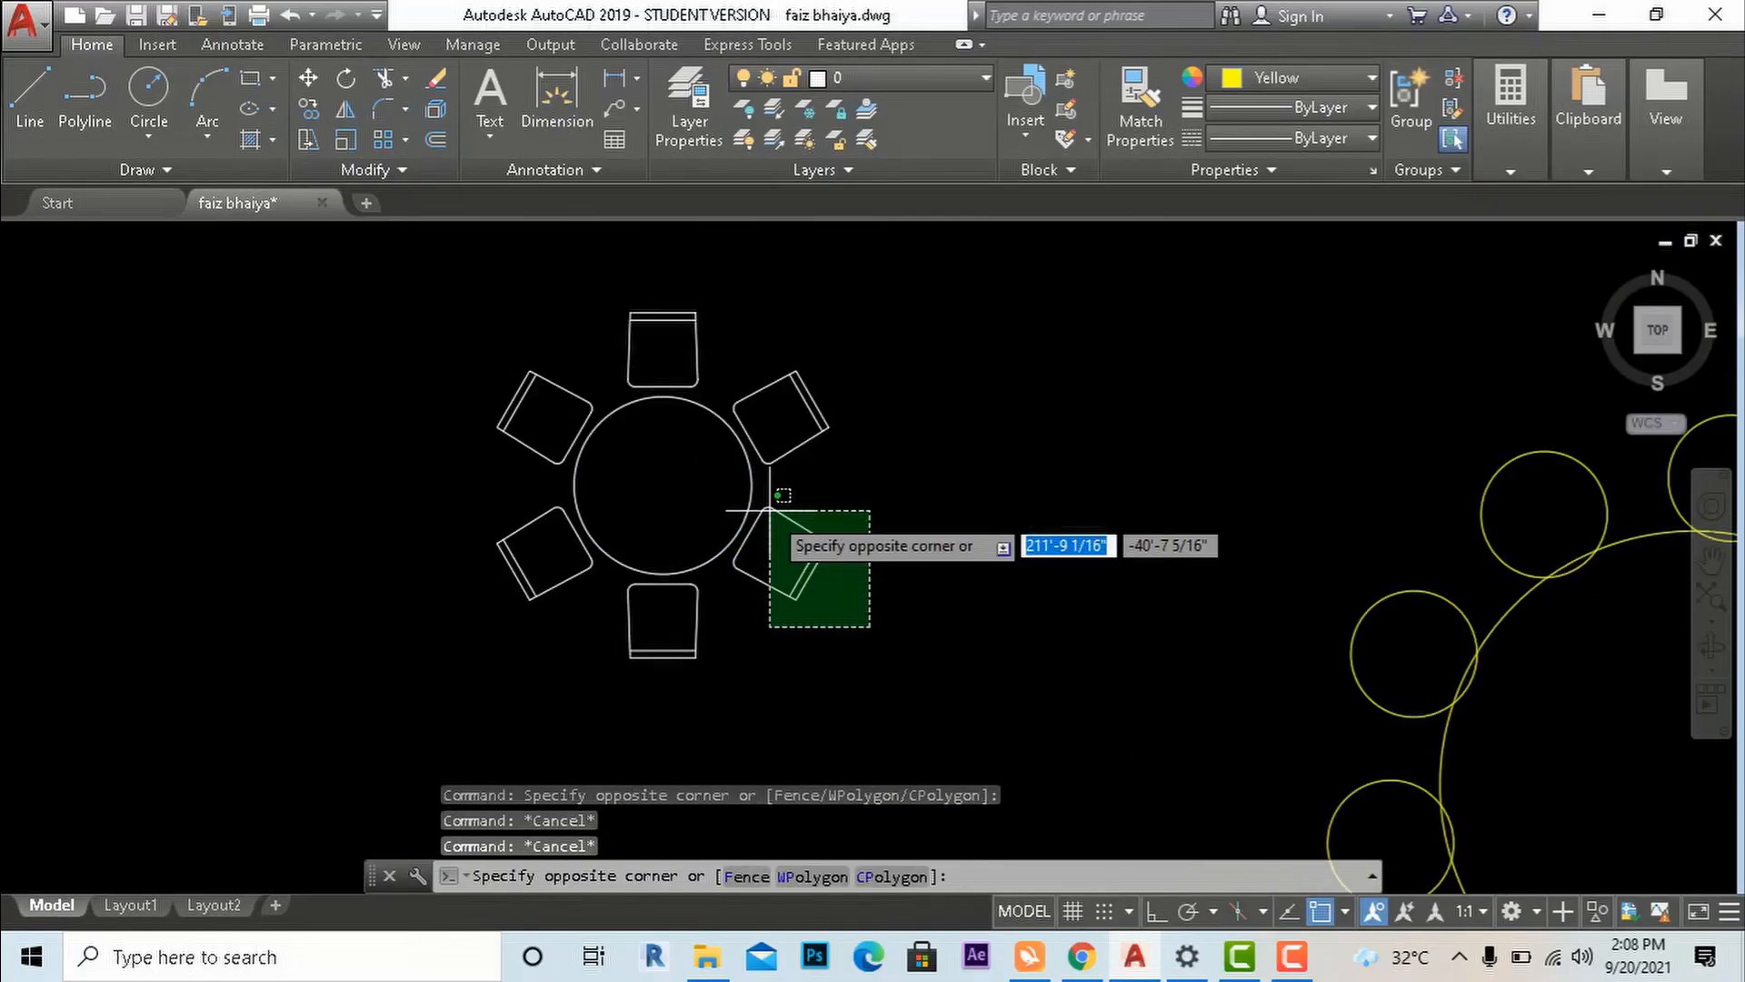
click(777, 540)
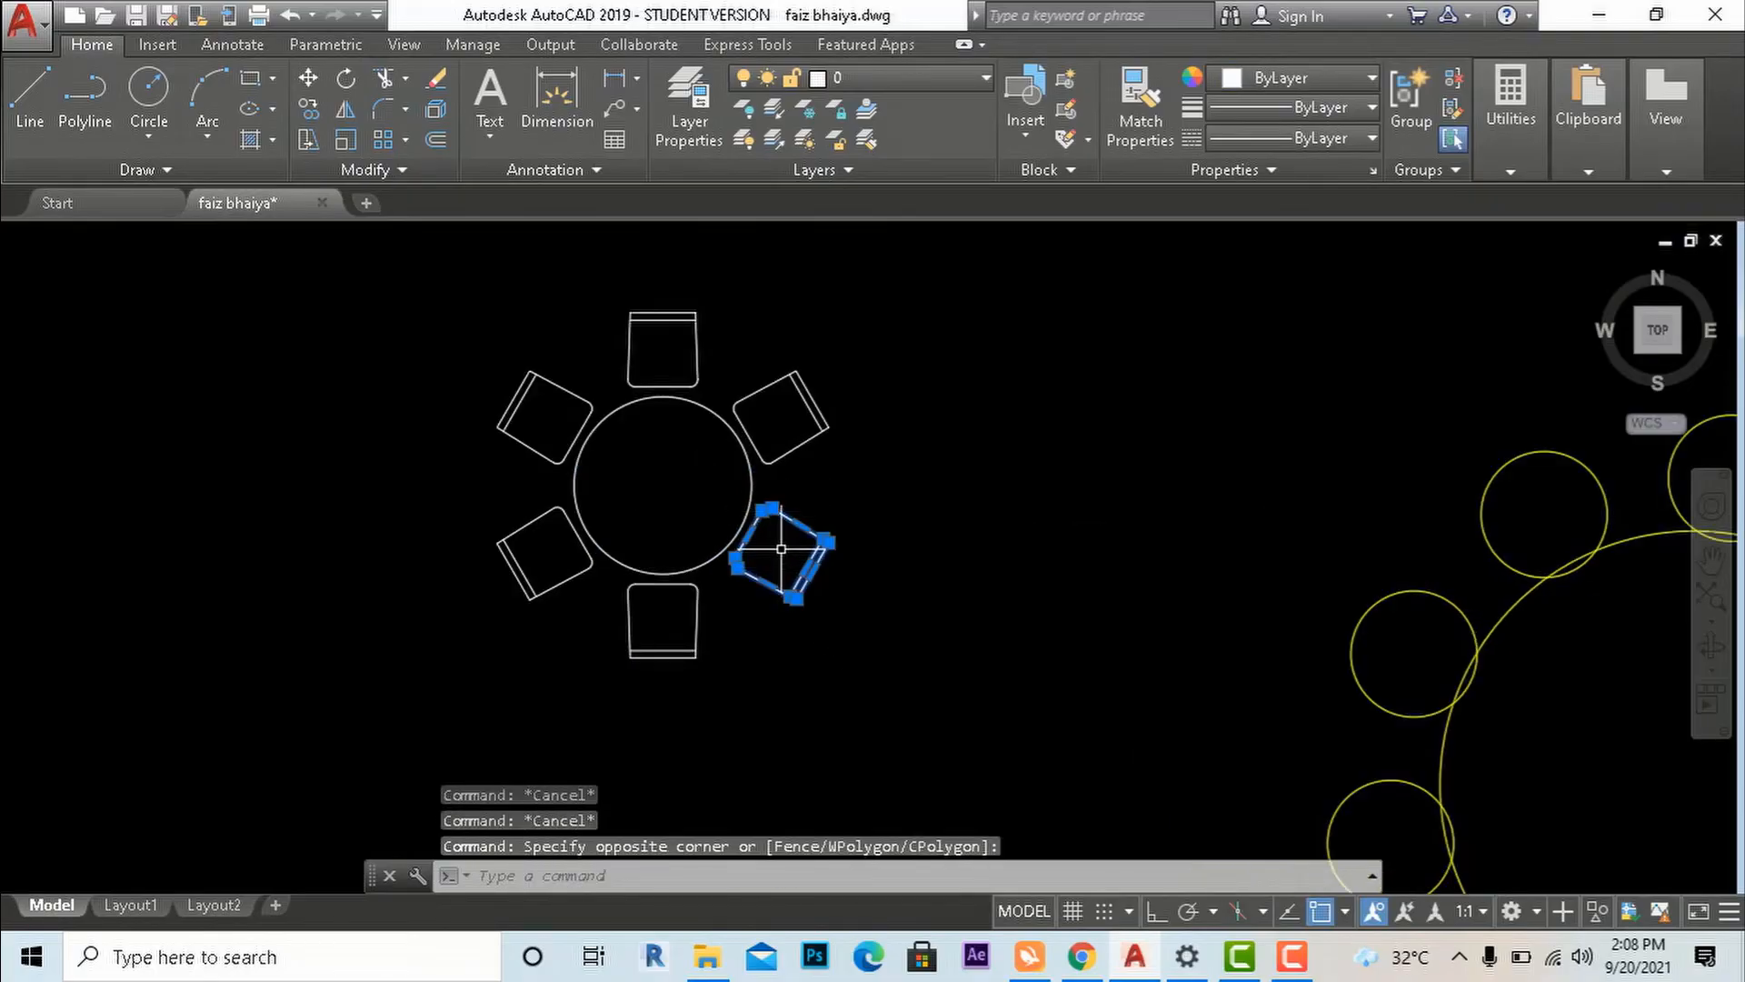
text(m)
key(Return)
click(742, 562)
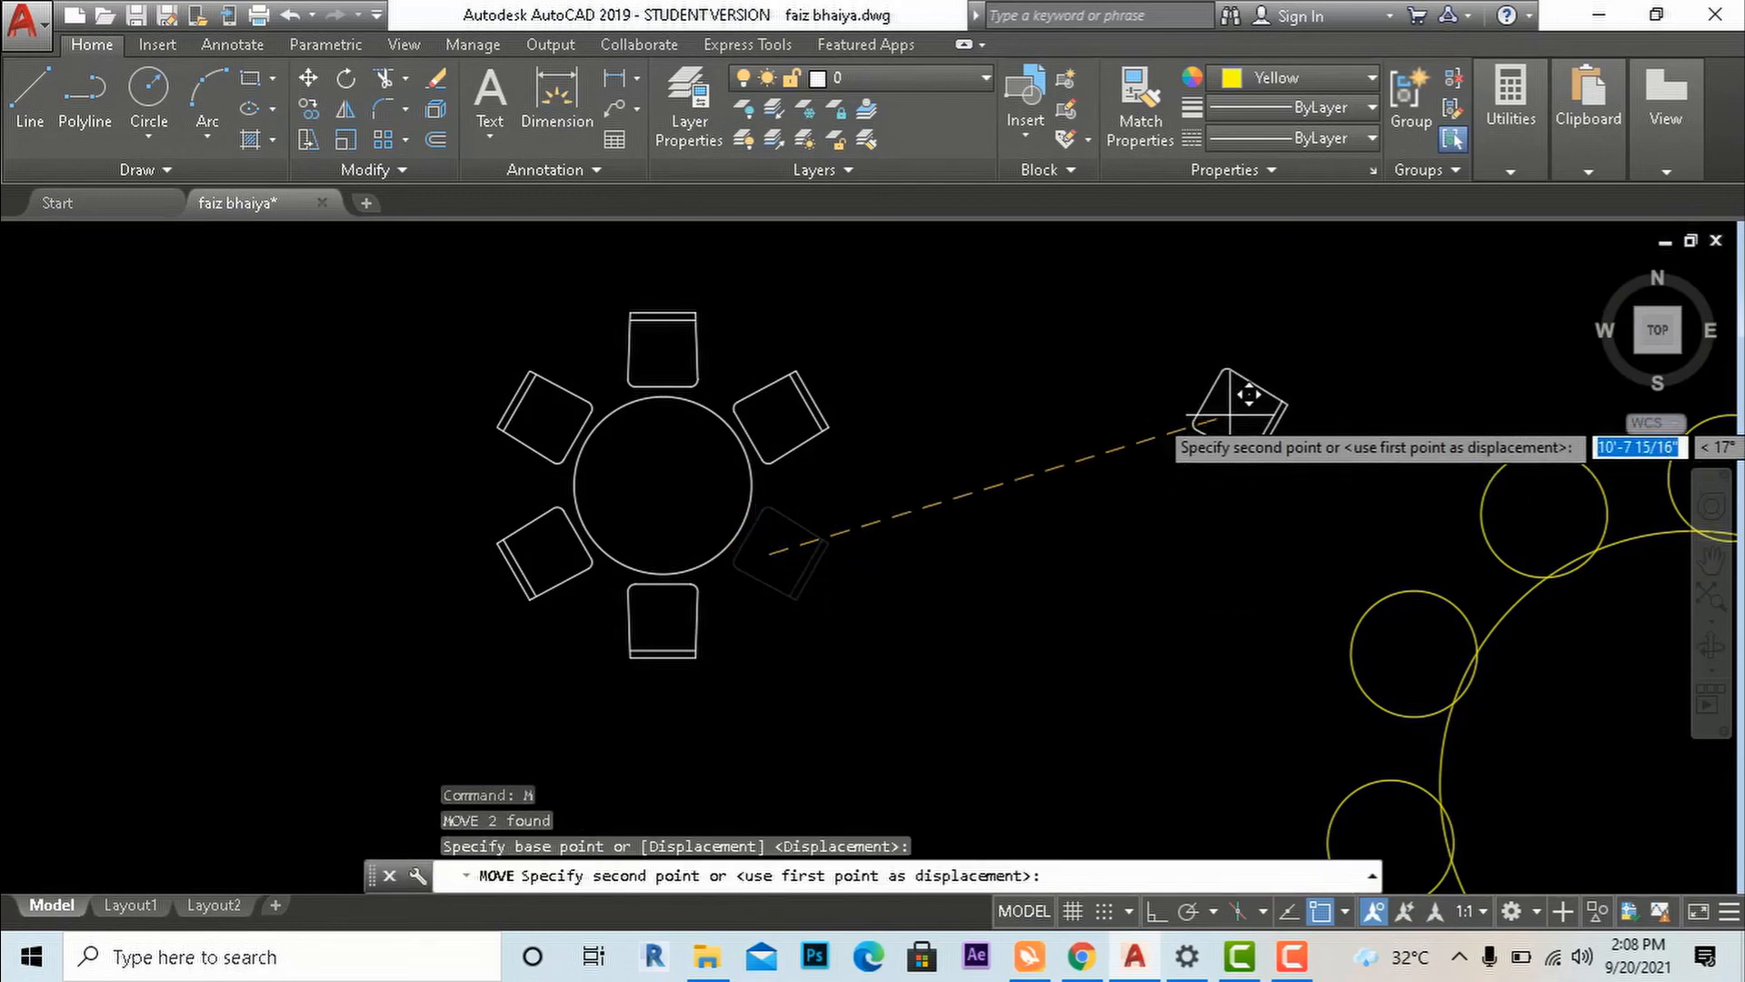
click(1233, 416)
Move the table circle by its centre out of the ring of chairs to beside the separated chair.
click(819, 574)
click(723, 495)
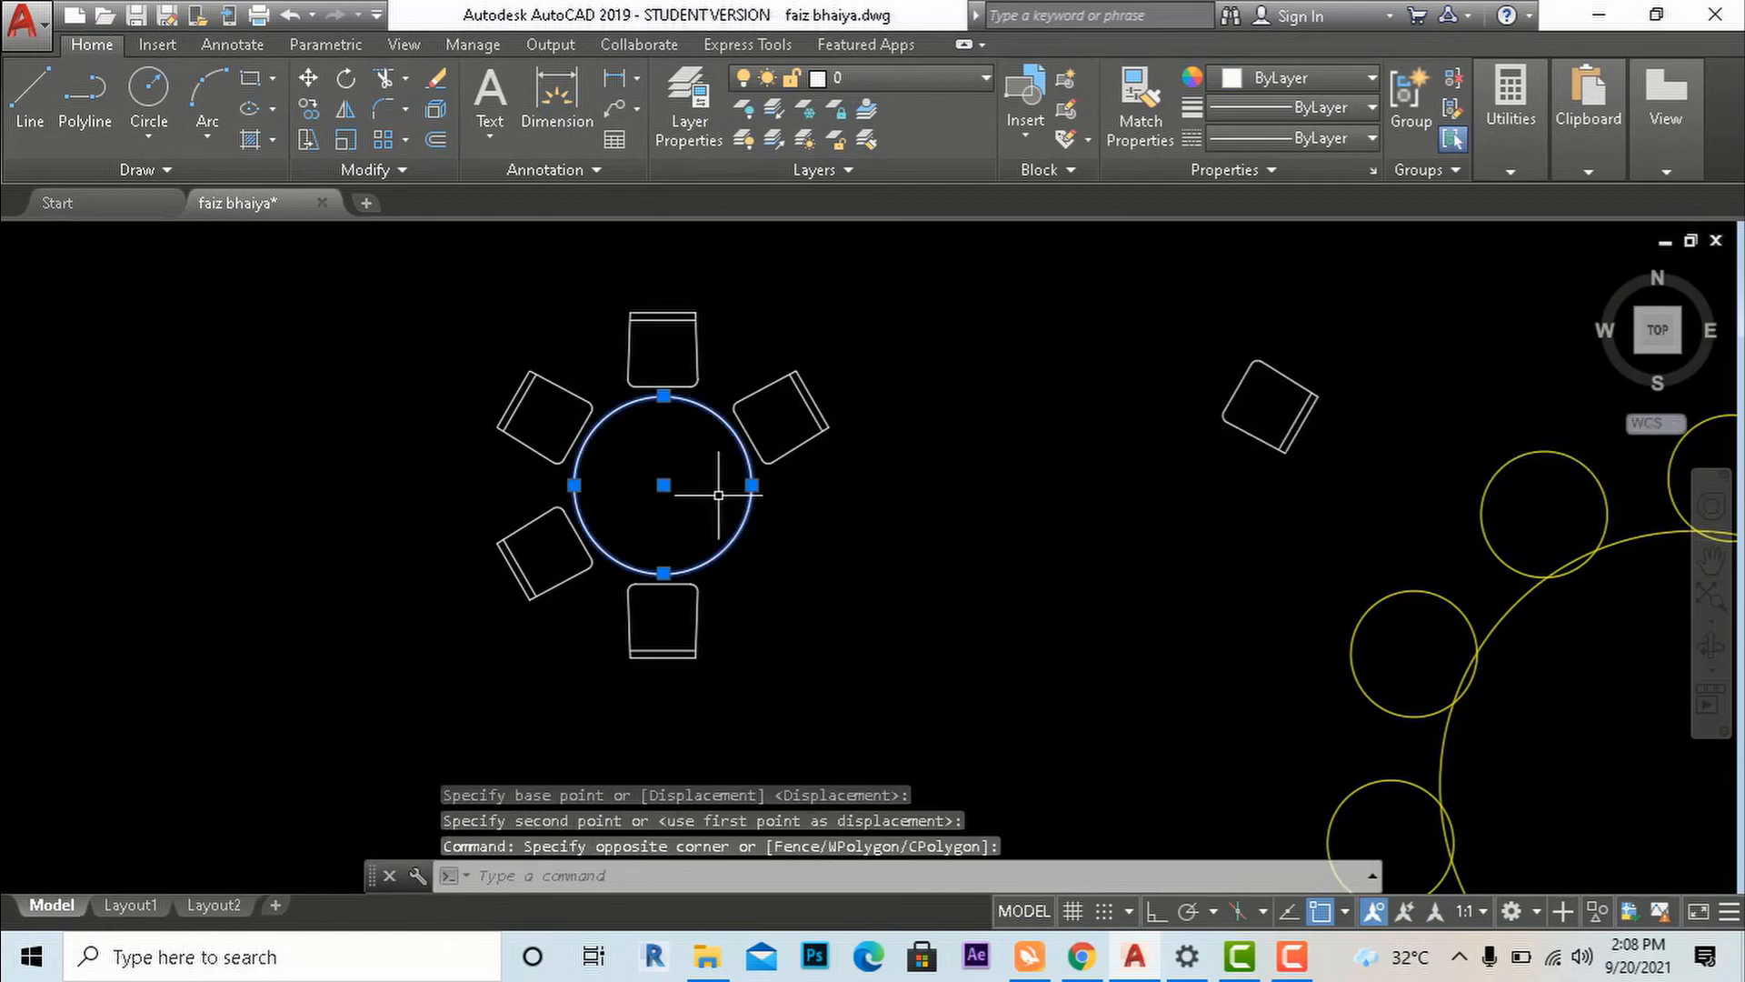
key(Return)
click(663, 485)
click(1091, 334)
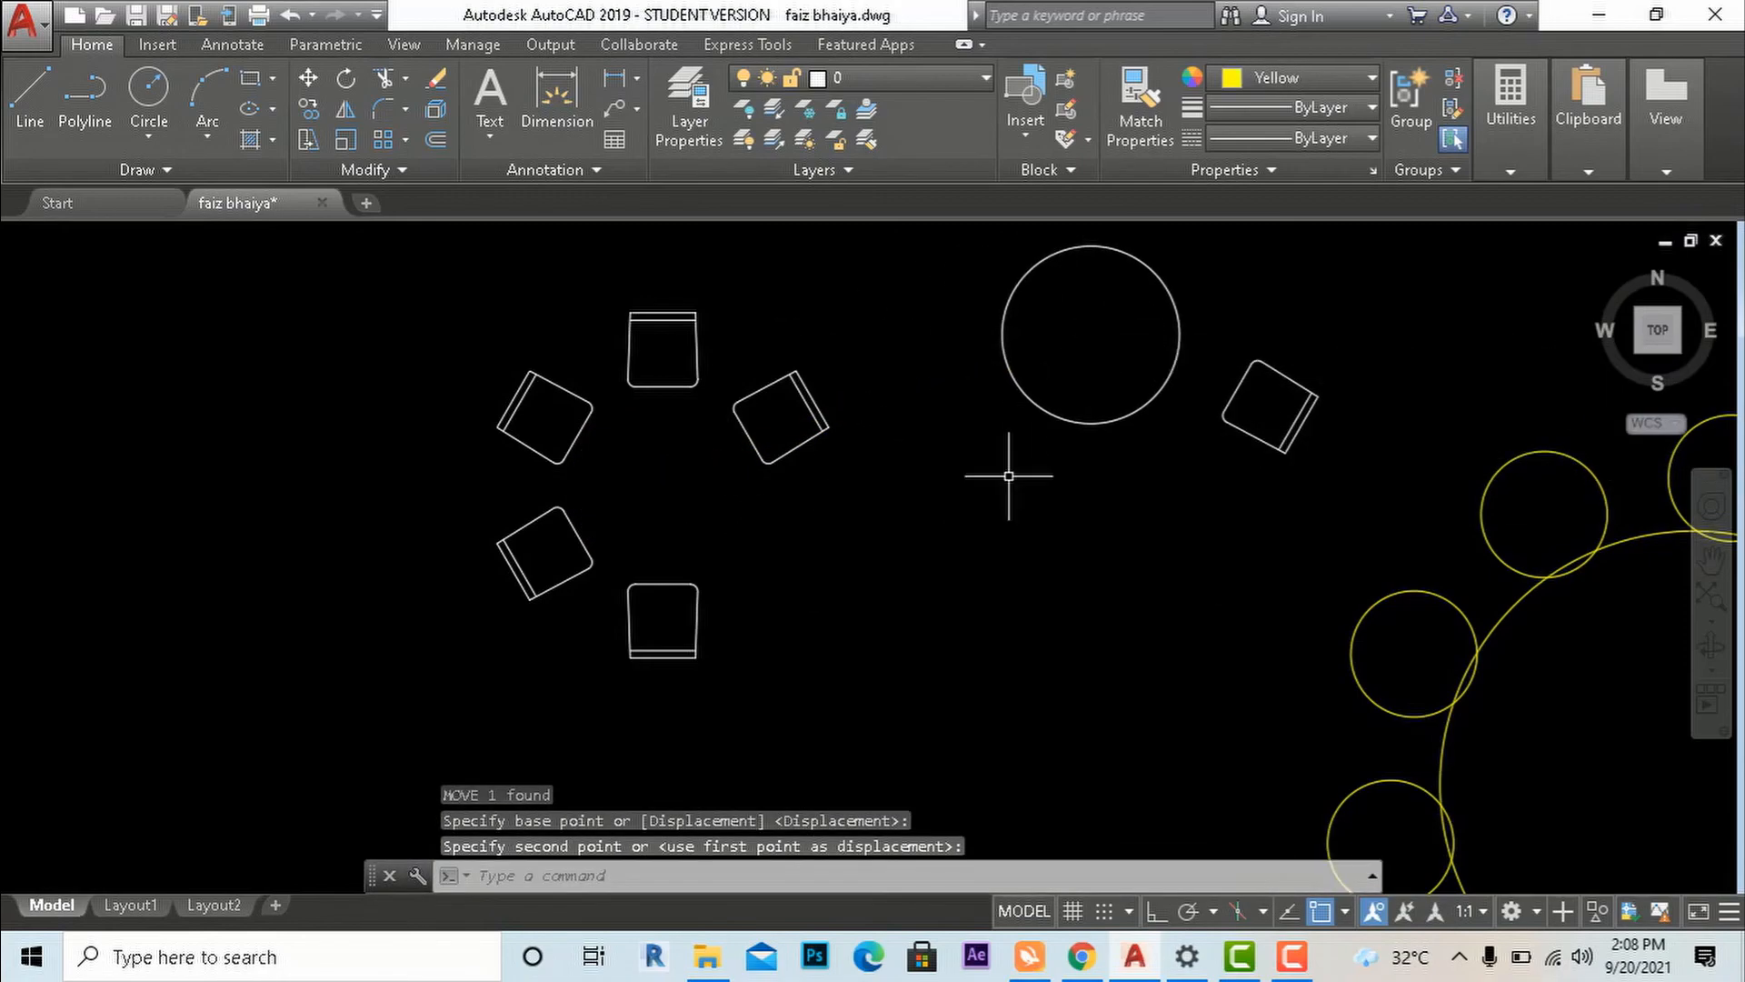
With Ortho turned on, draw a vertical line and a horizontal line rightward from its upper end, right of the circle array.
scroll(952, 564, down, 2)
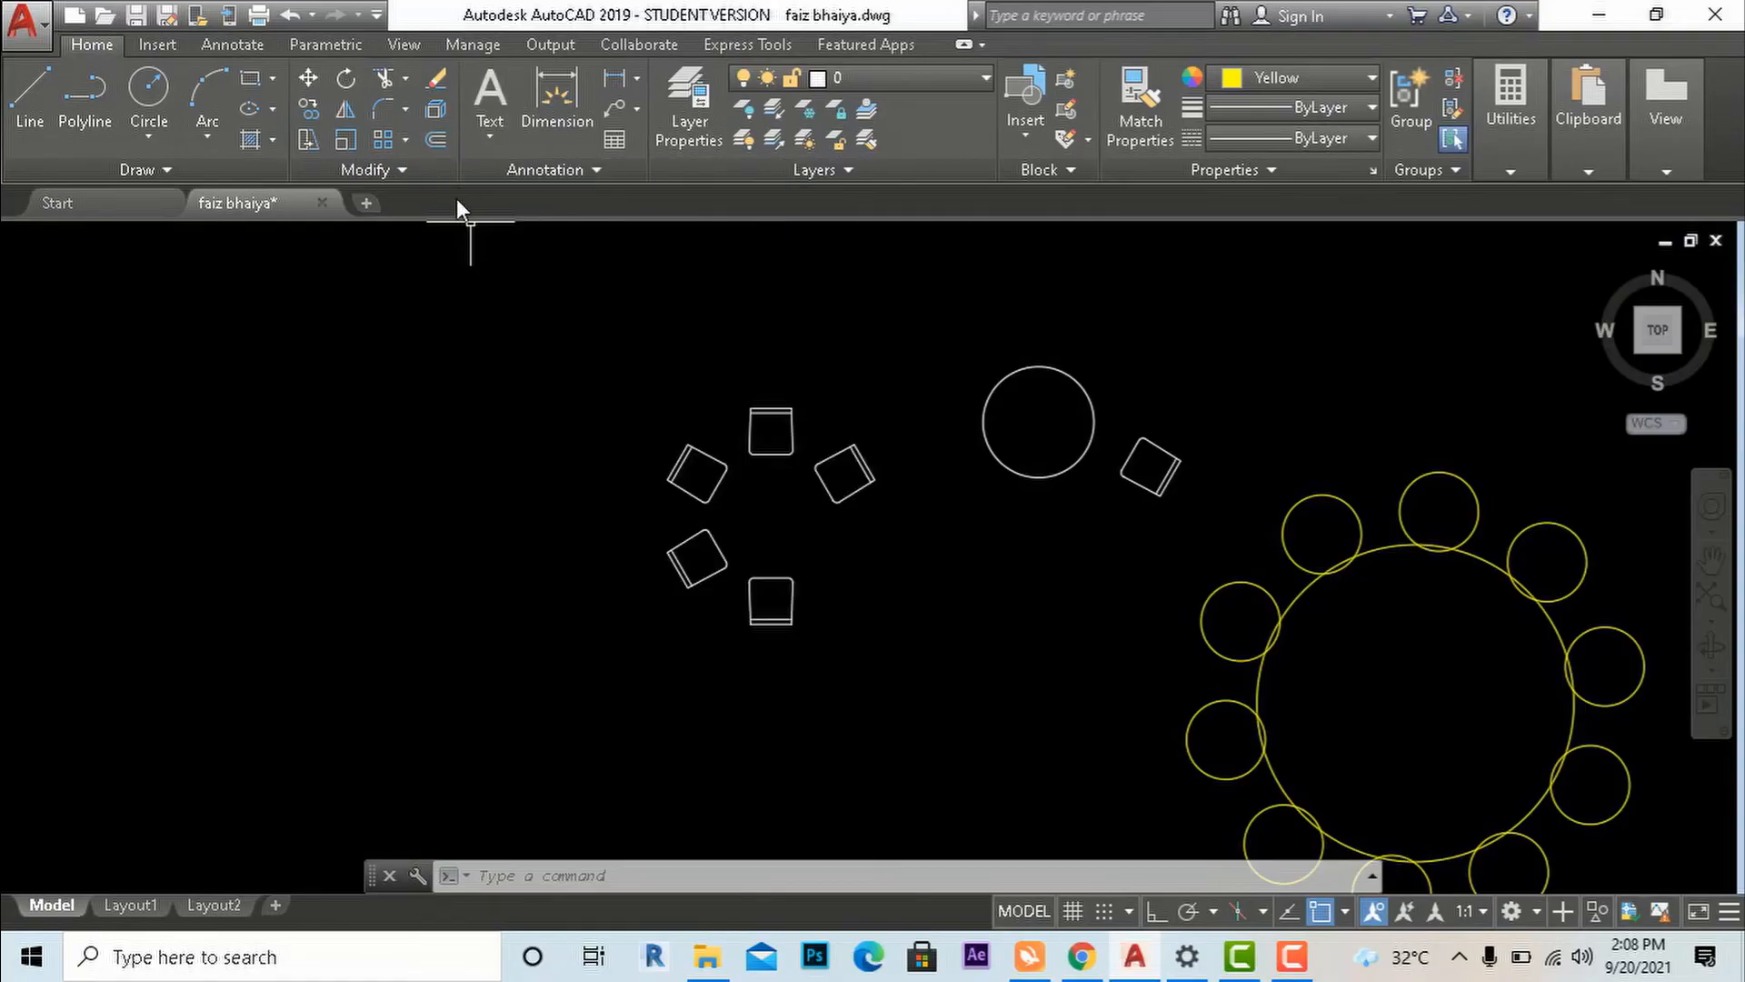
scroll(668, 500, down, 4)
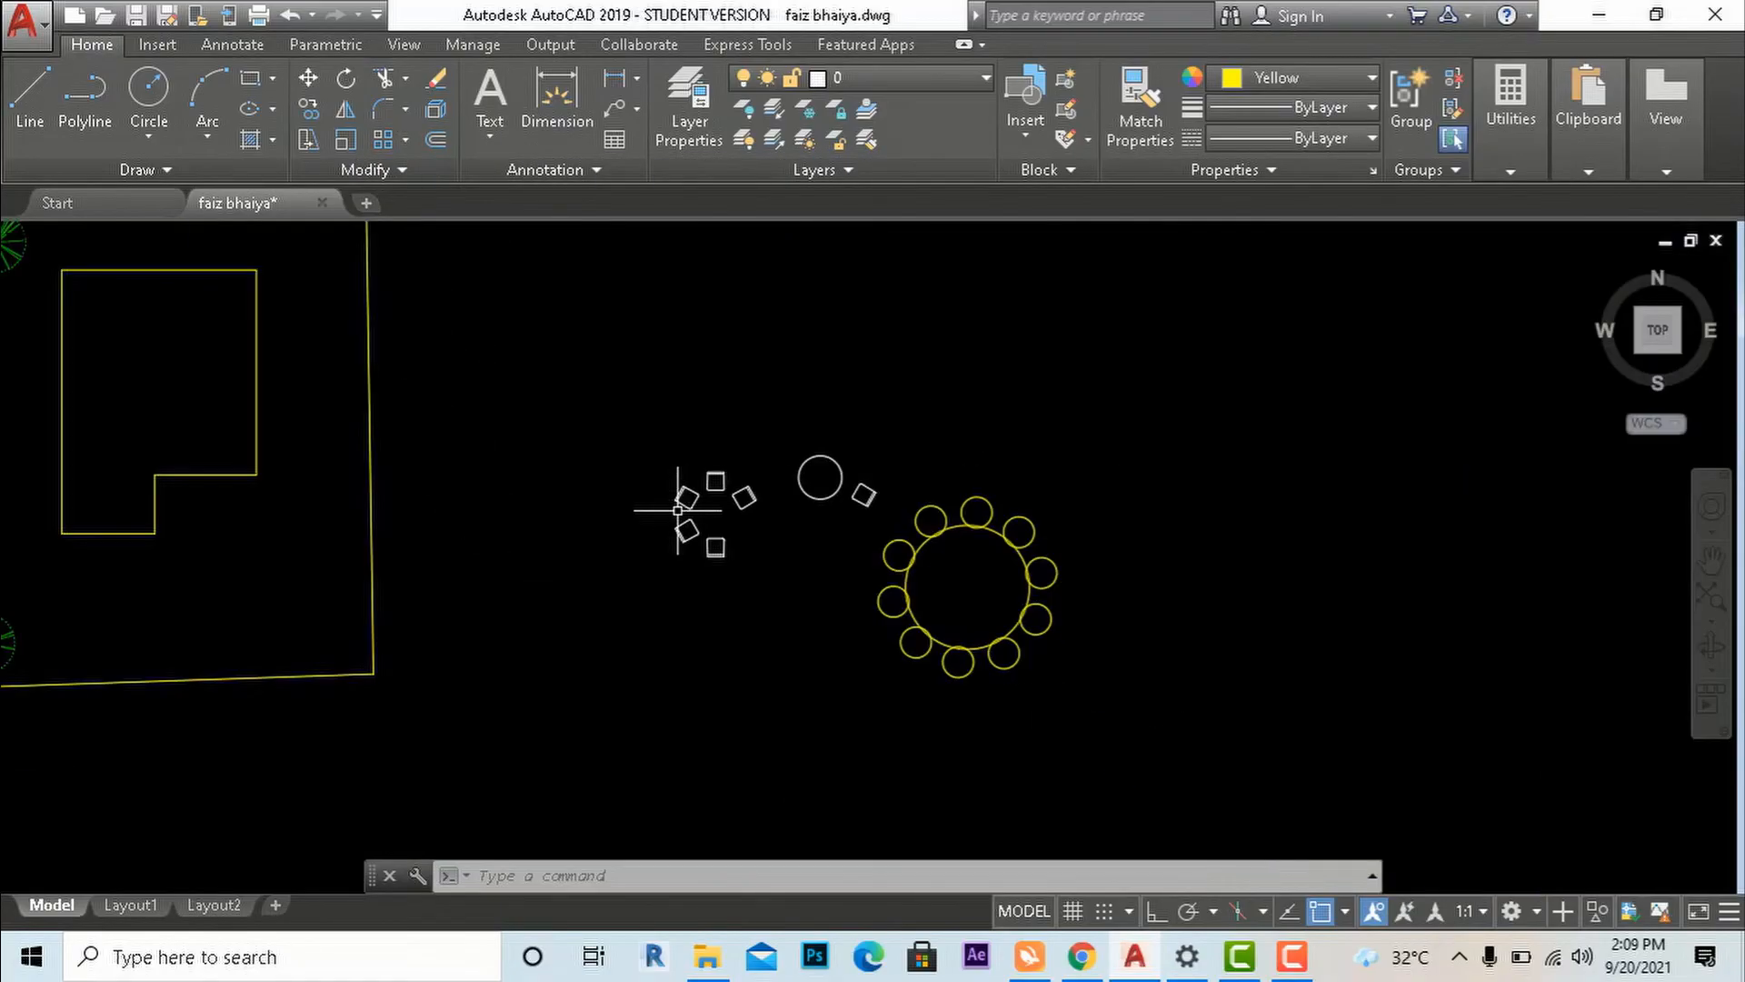
scroll(1409, 579, up, 2)
text(l)
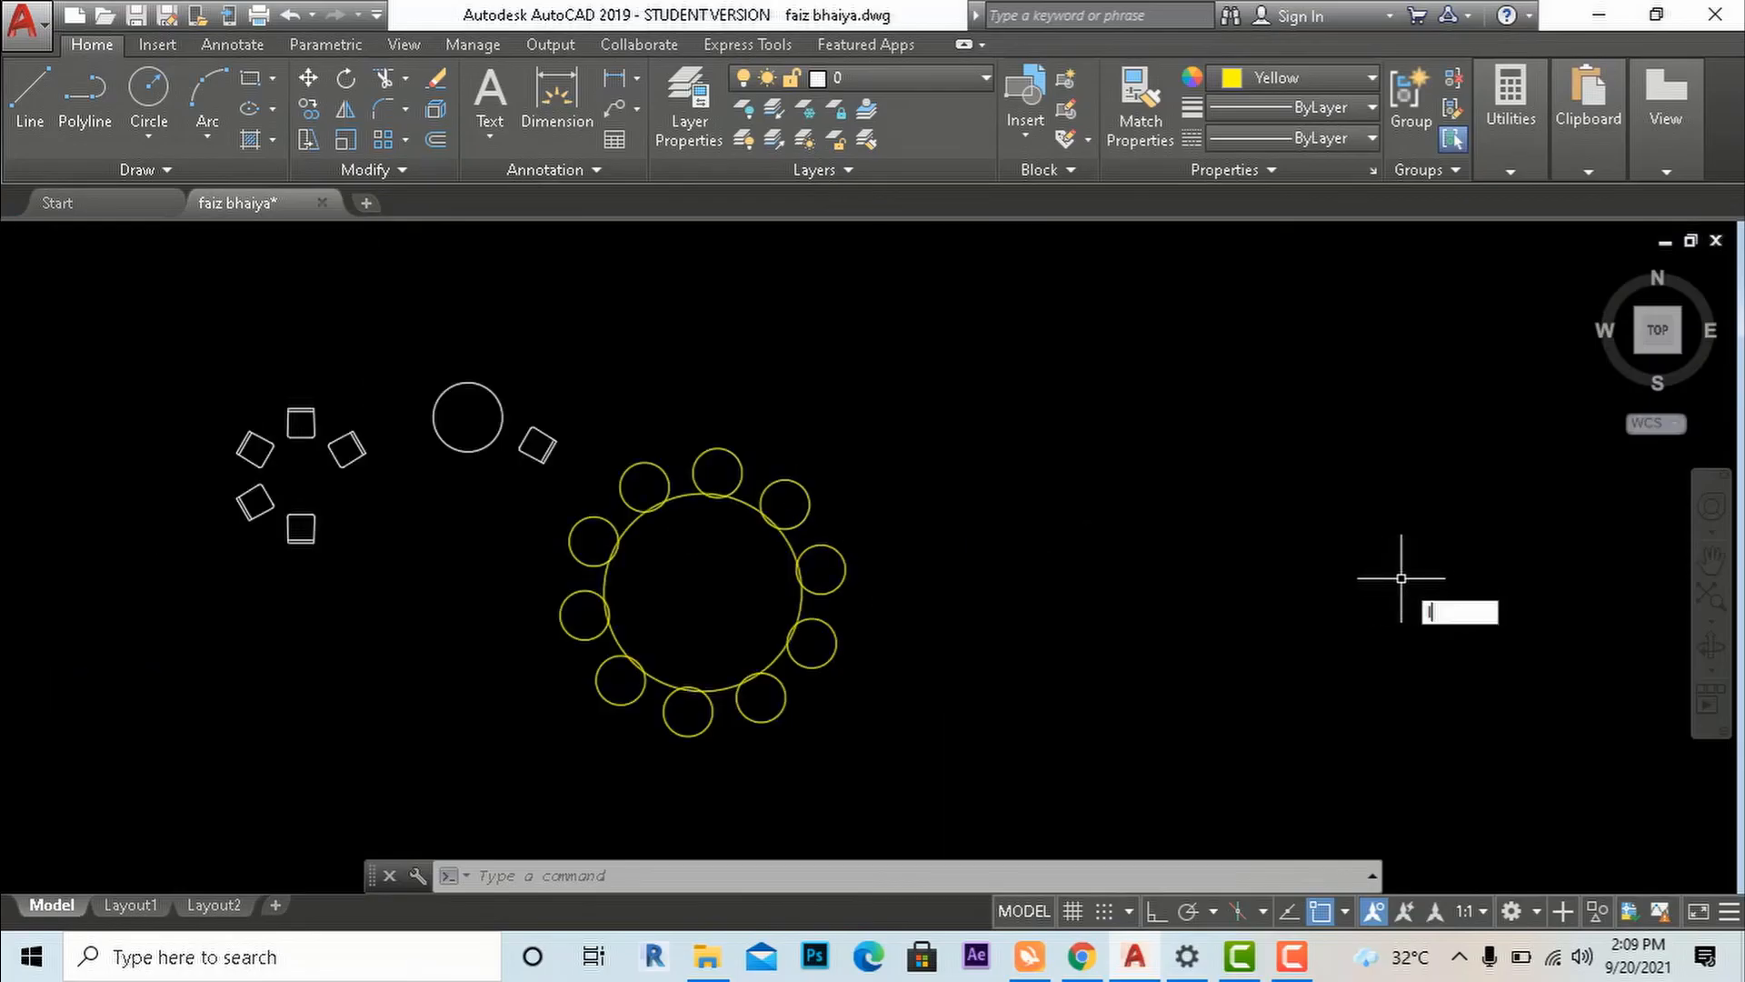
key(Return)
click(1107, 670)
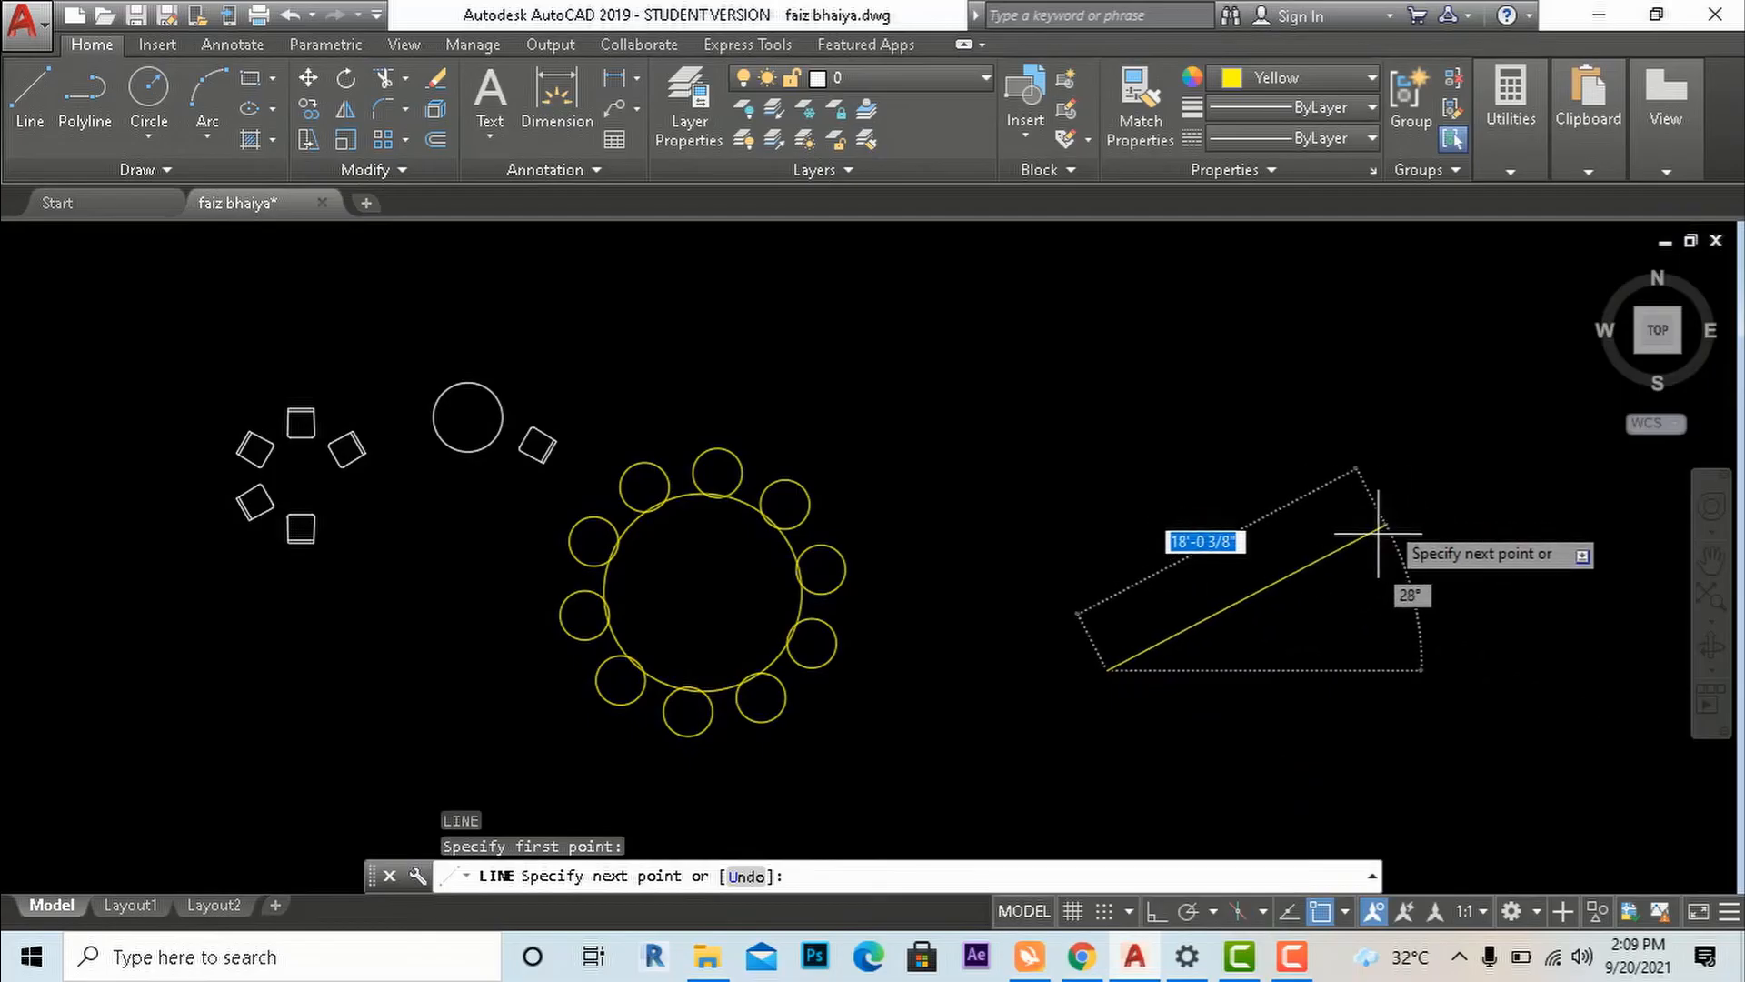
click(1151, 907)
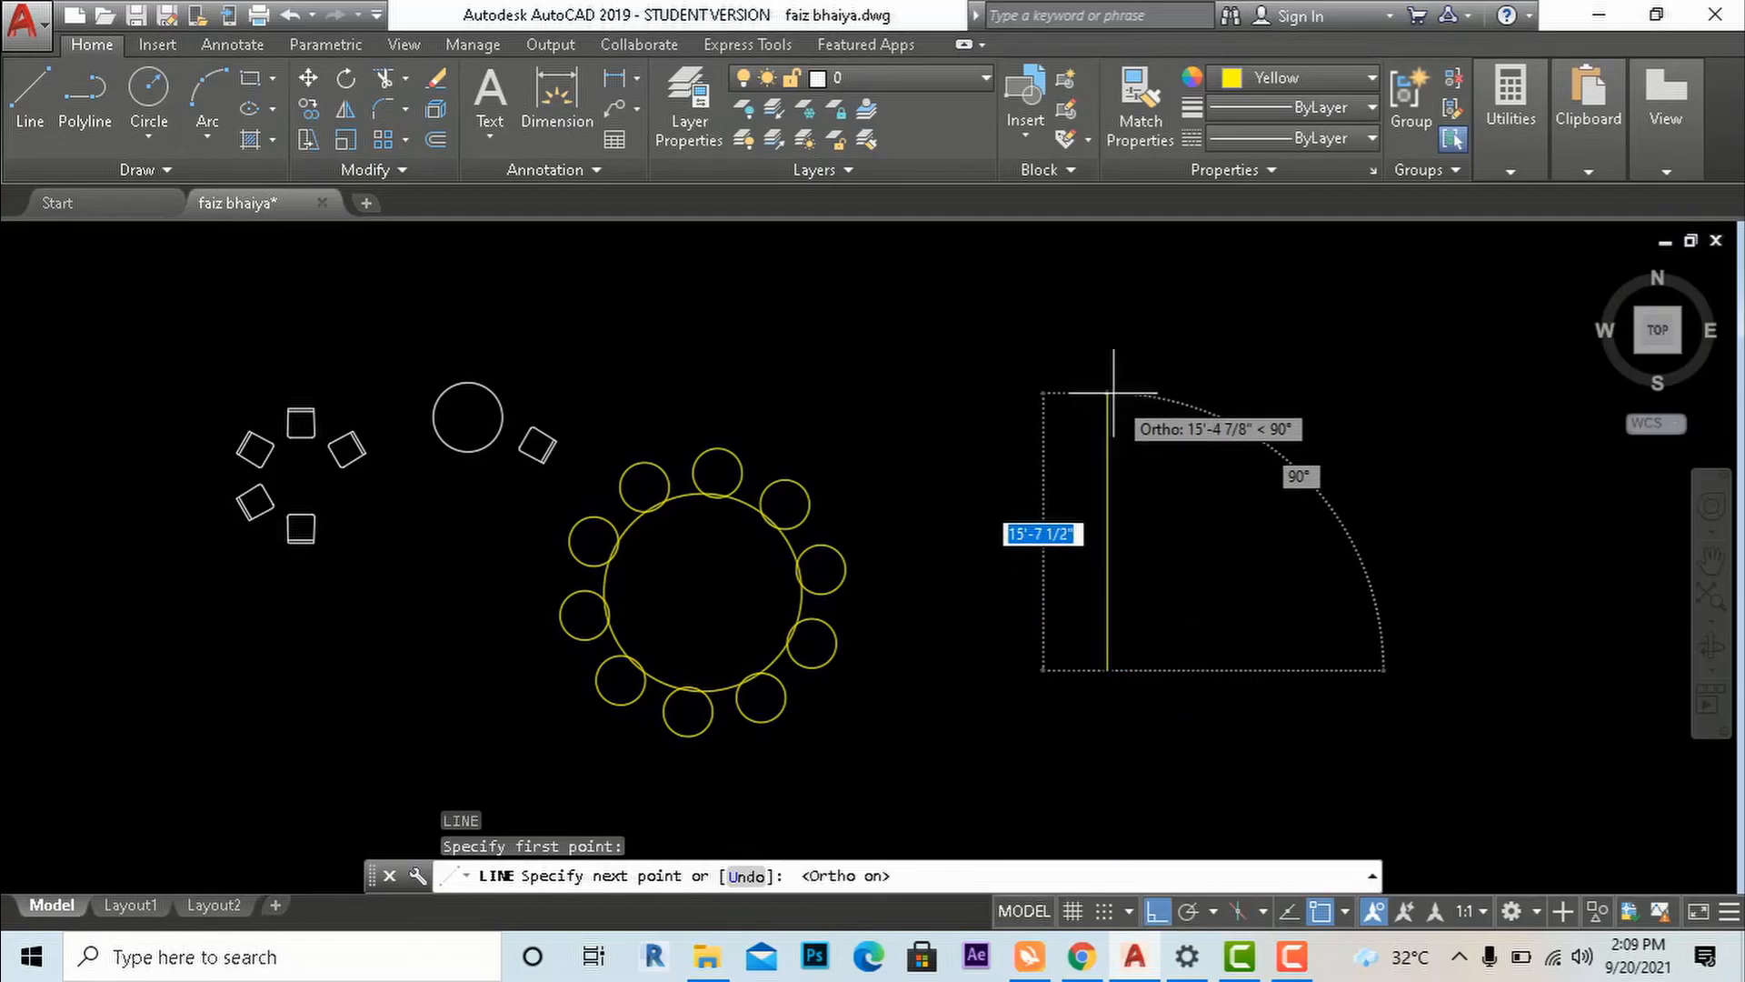
click(1148, 362)
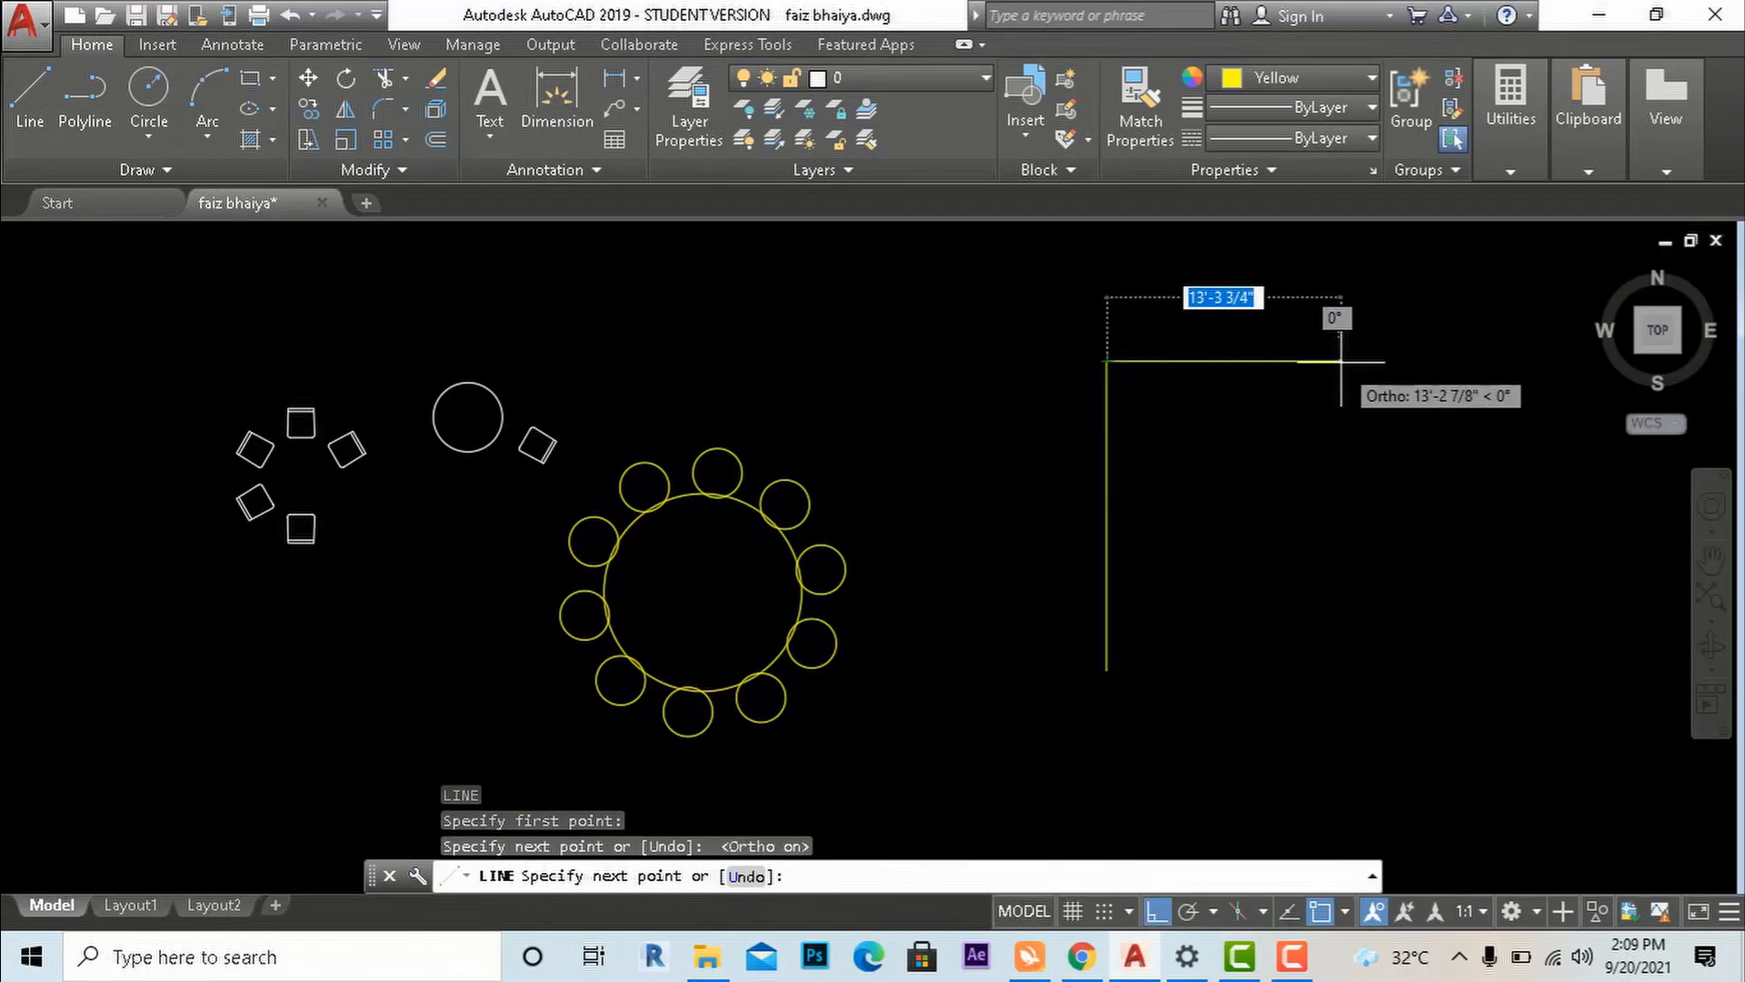
click(1481, 362)
key(Escape)
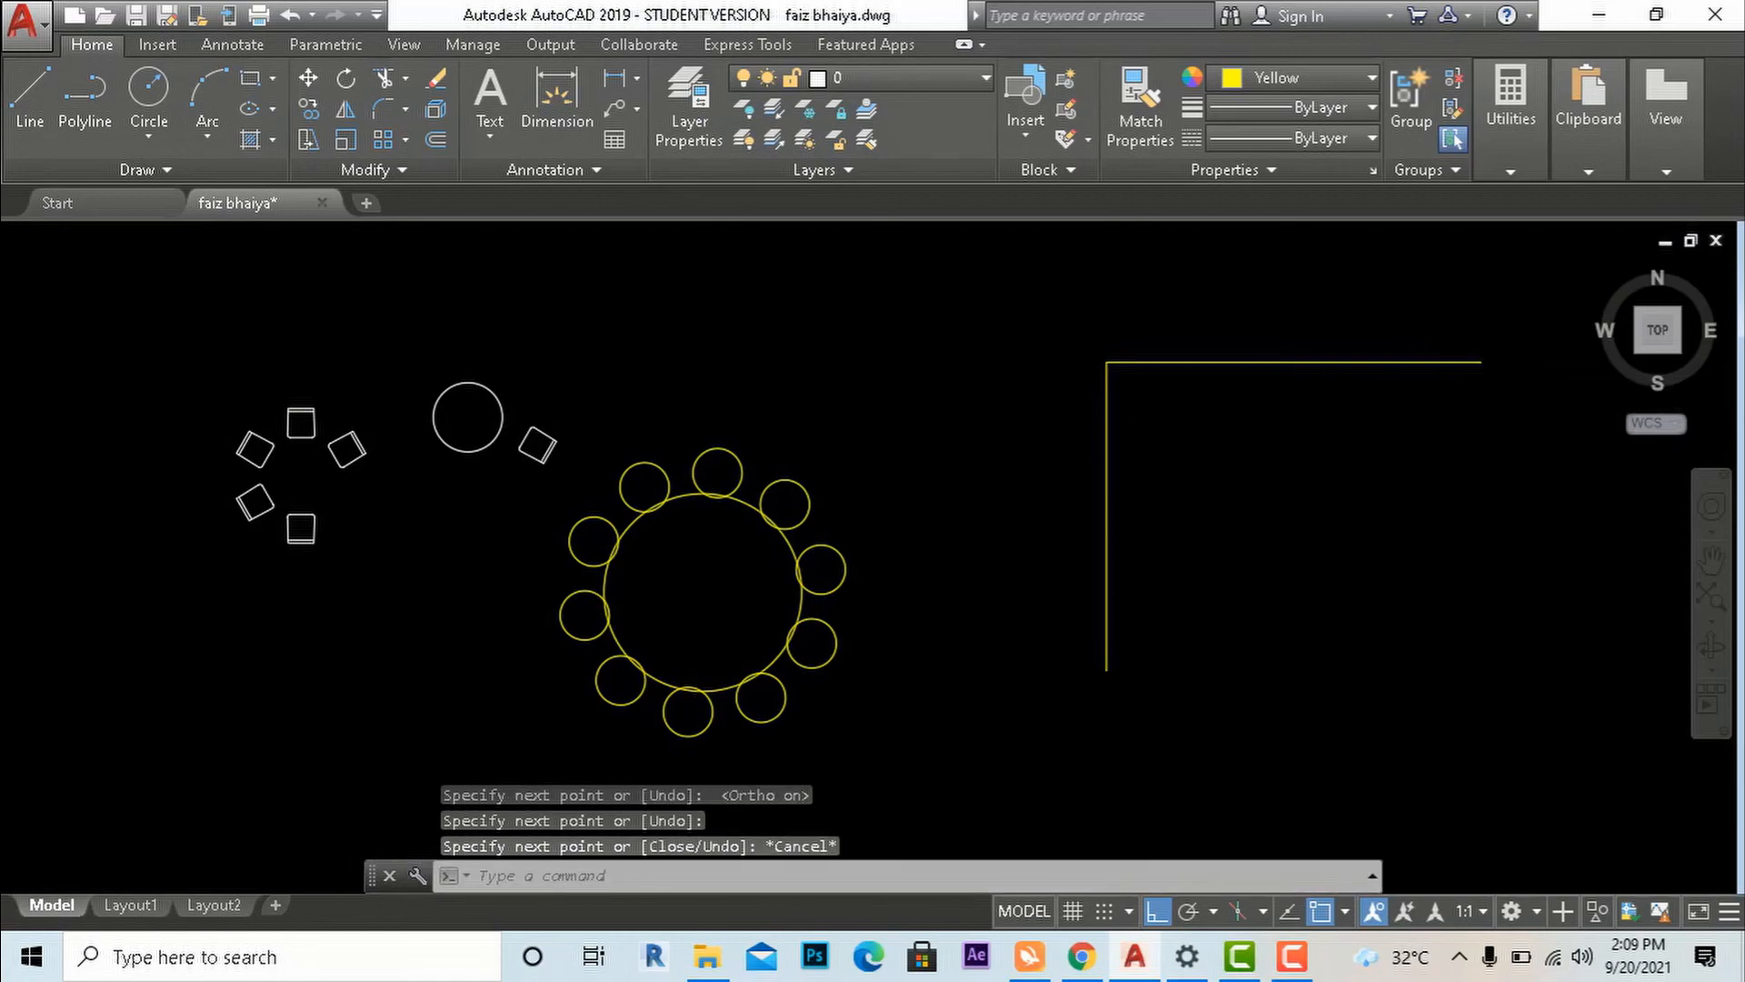
scroll(1118, 432, up, 2)
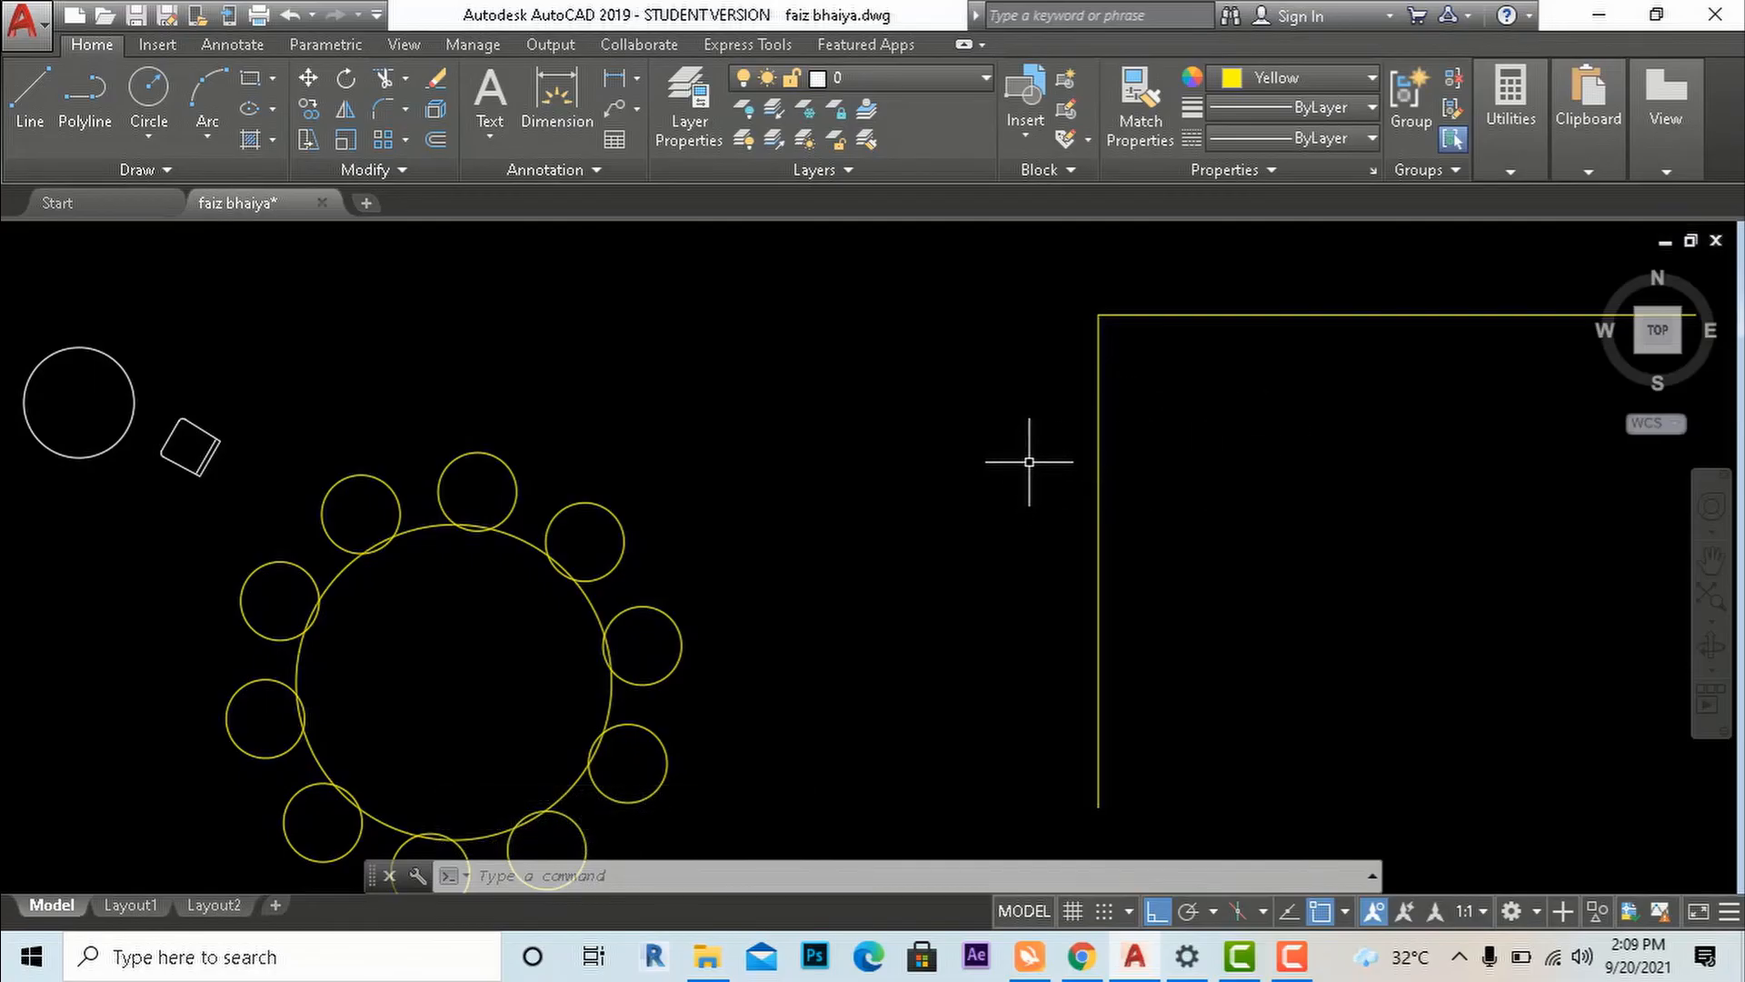
Offset the vertical line 9" to the right, toward the inside of the corner.
text(O)
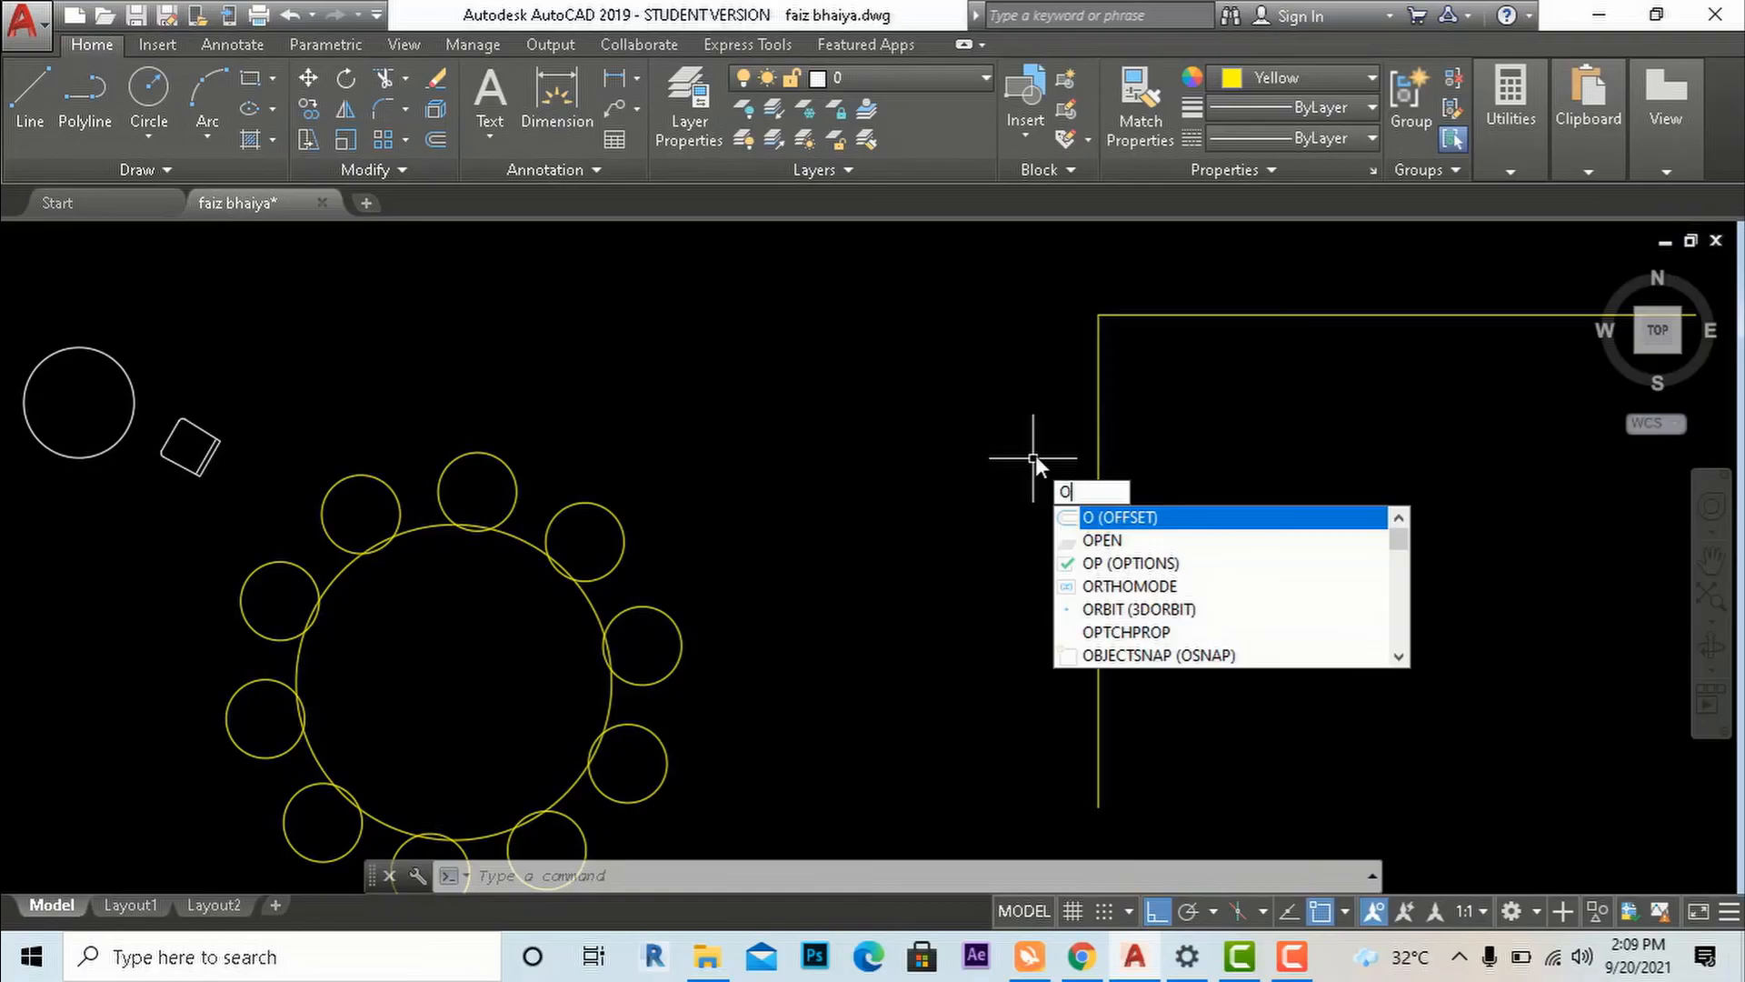
click(1113, 520)
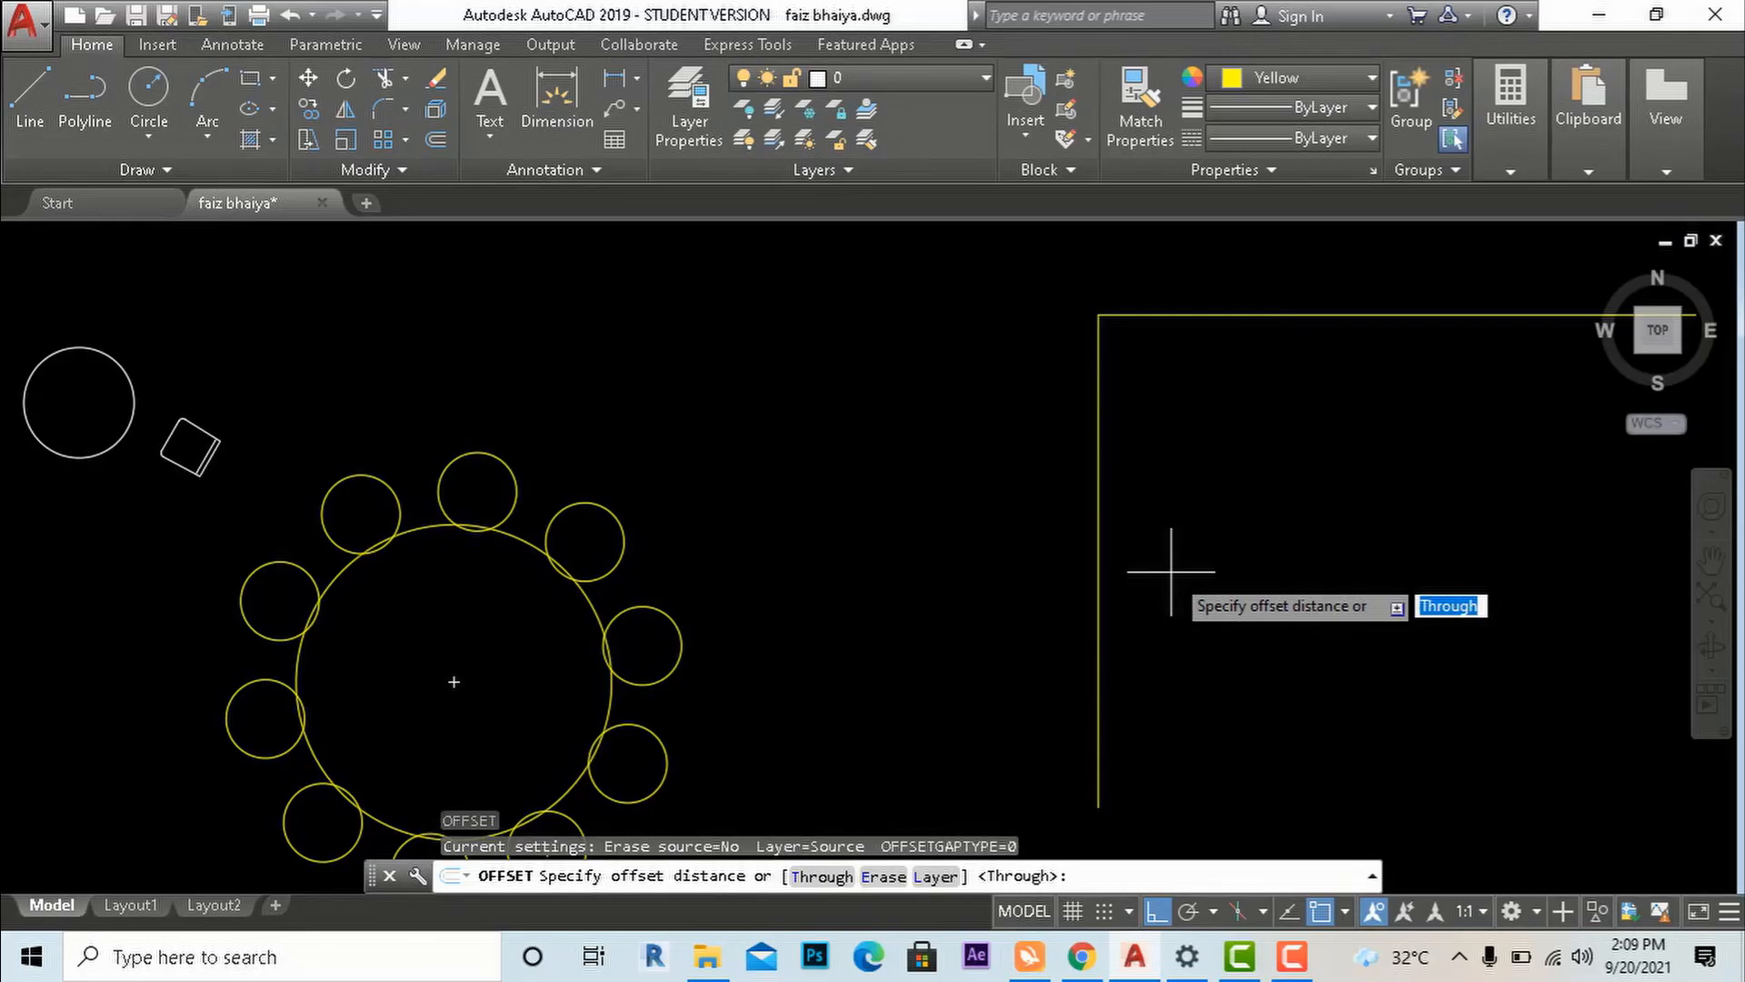
text(9)
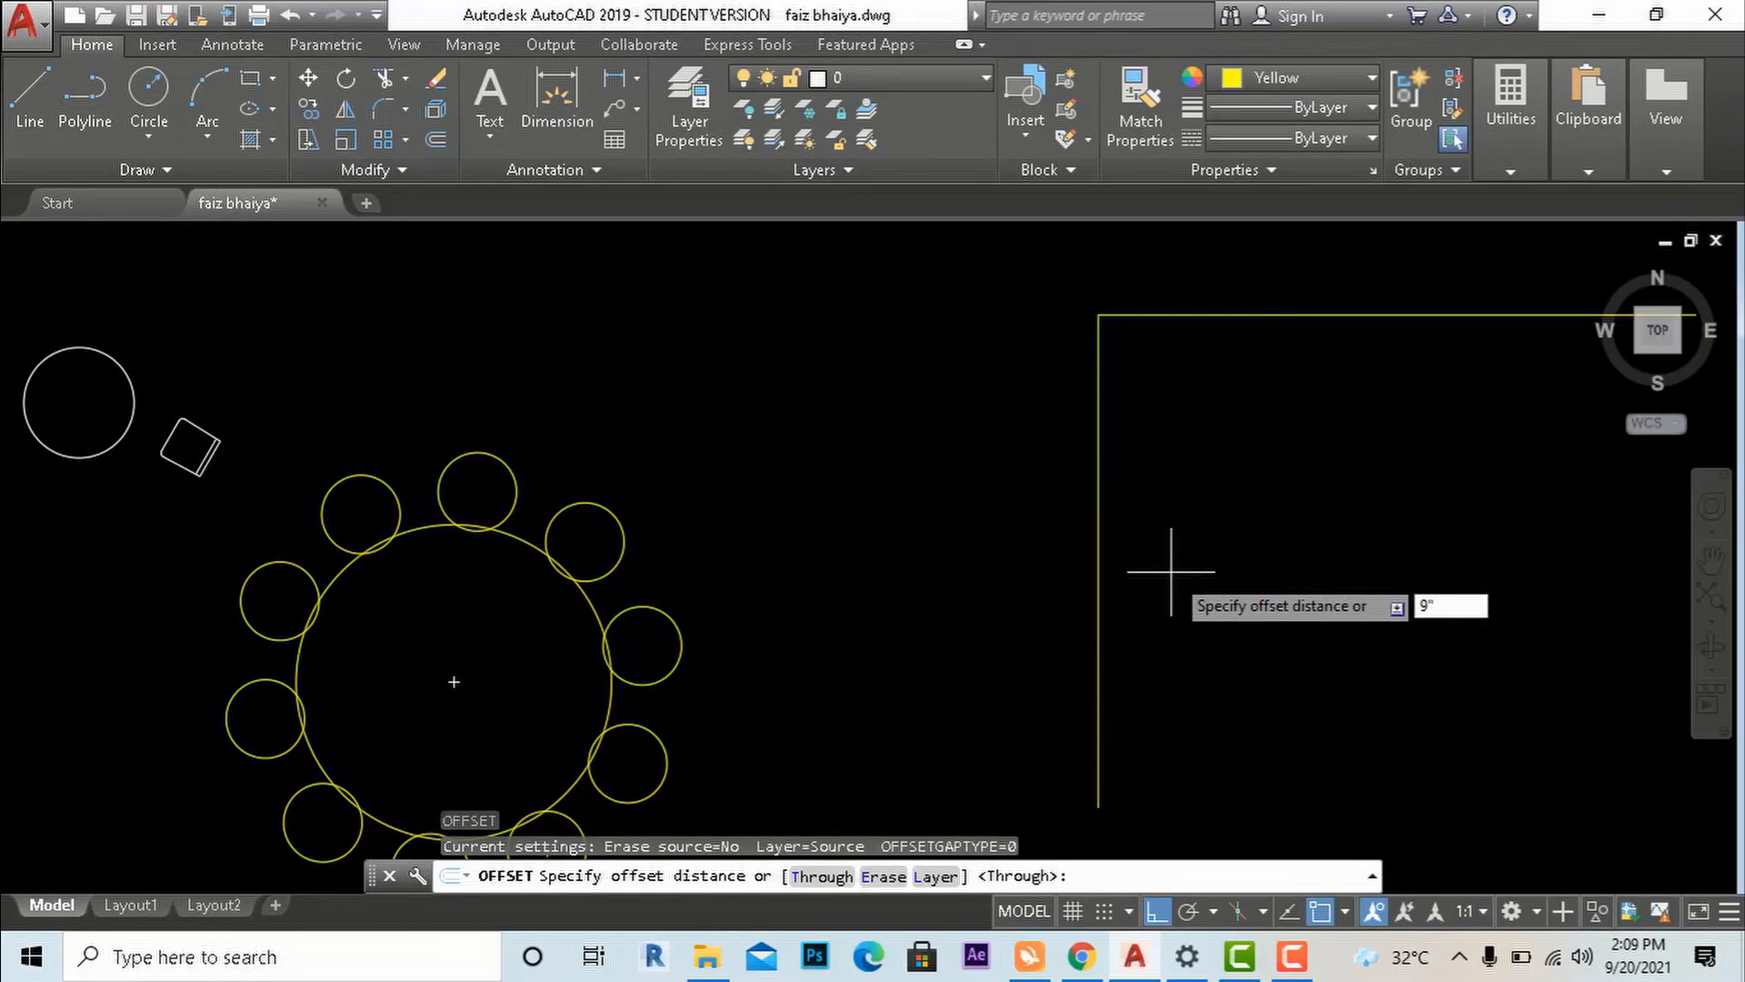
text(")
key(Return)
click(1098, 521)
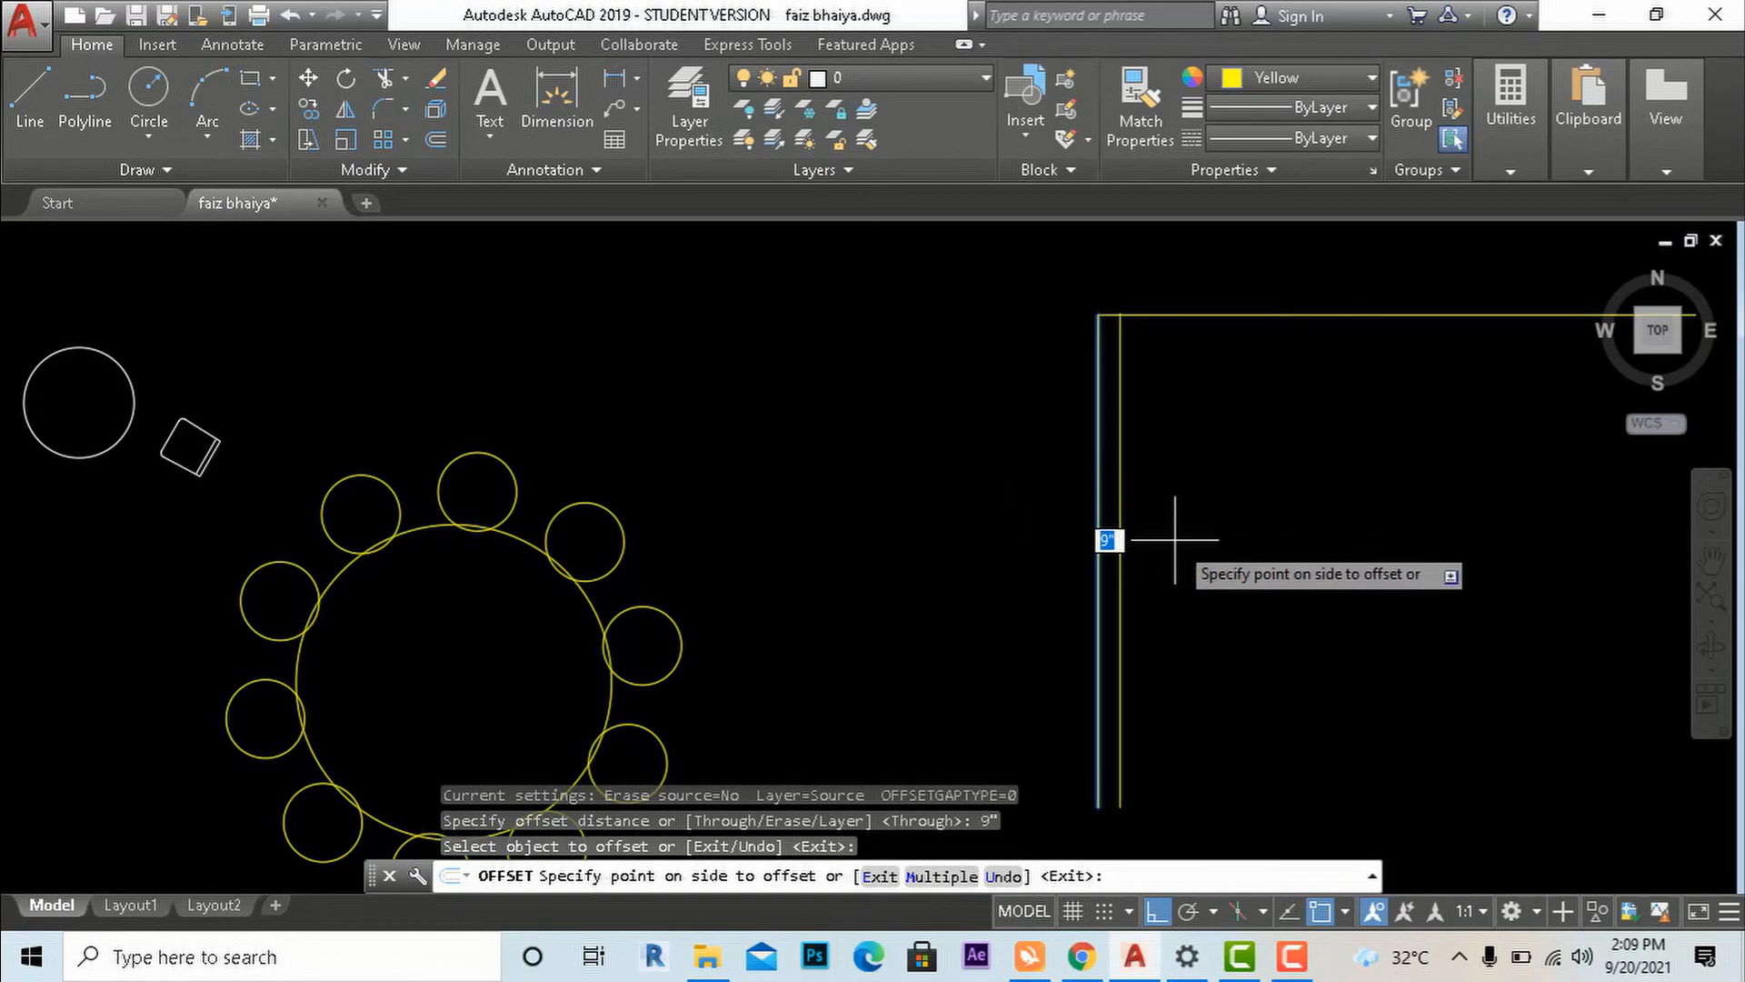
click(1182, 543)
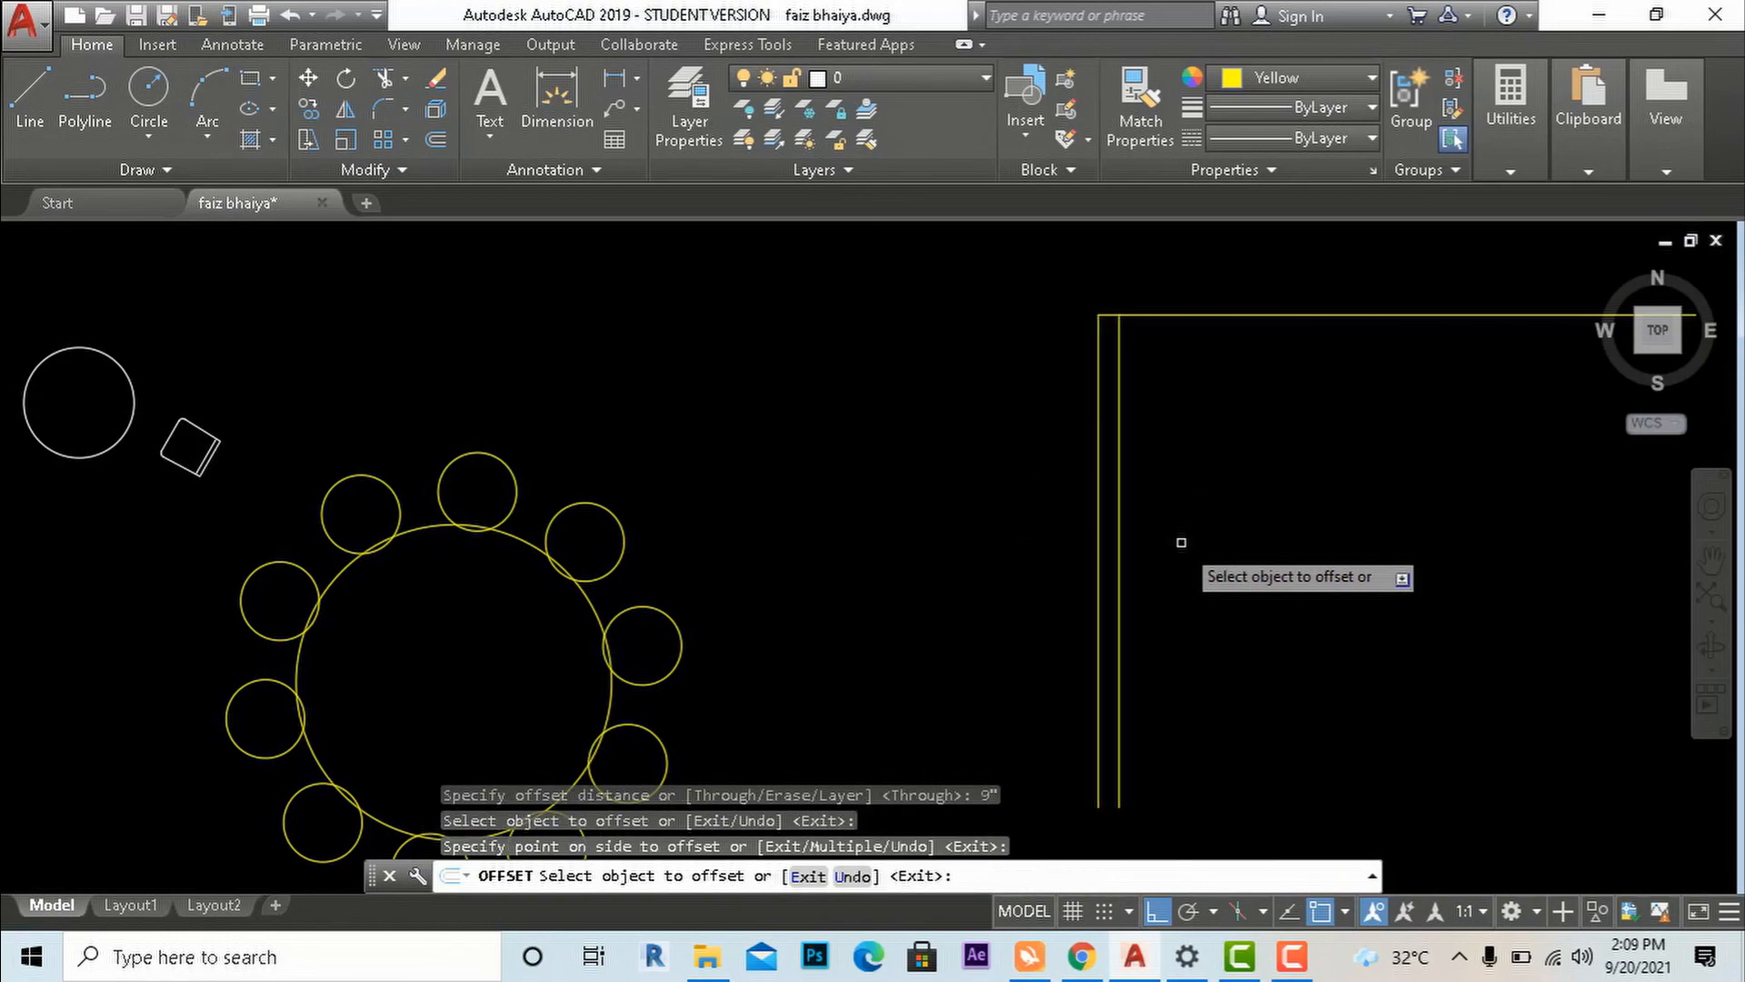
Offset the horizontal top line 9" downward to form a double wall line, and end the Offset command.
click(1223, 317)
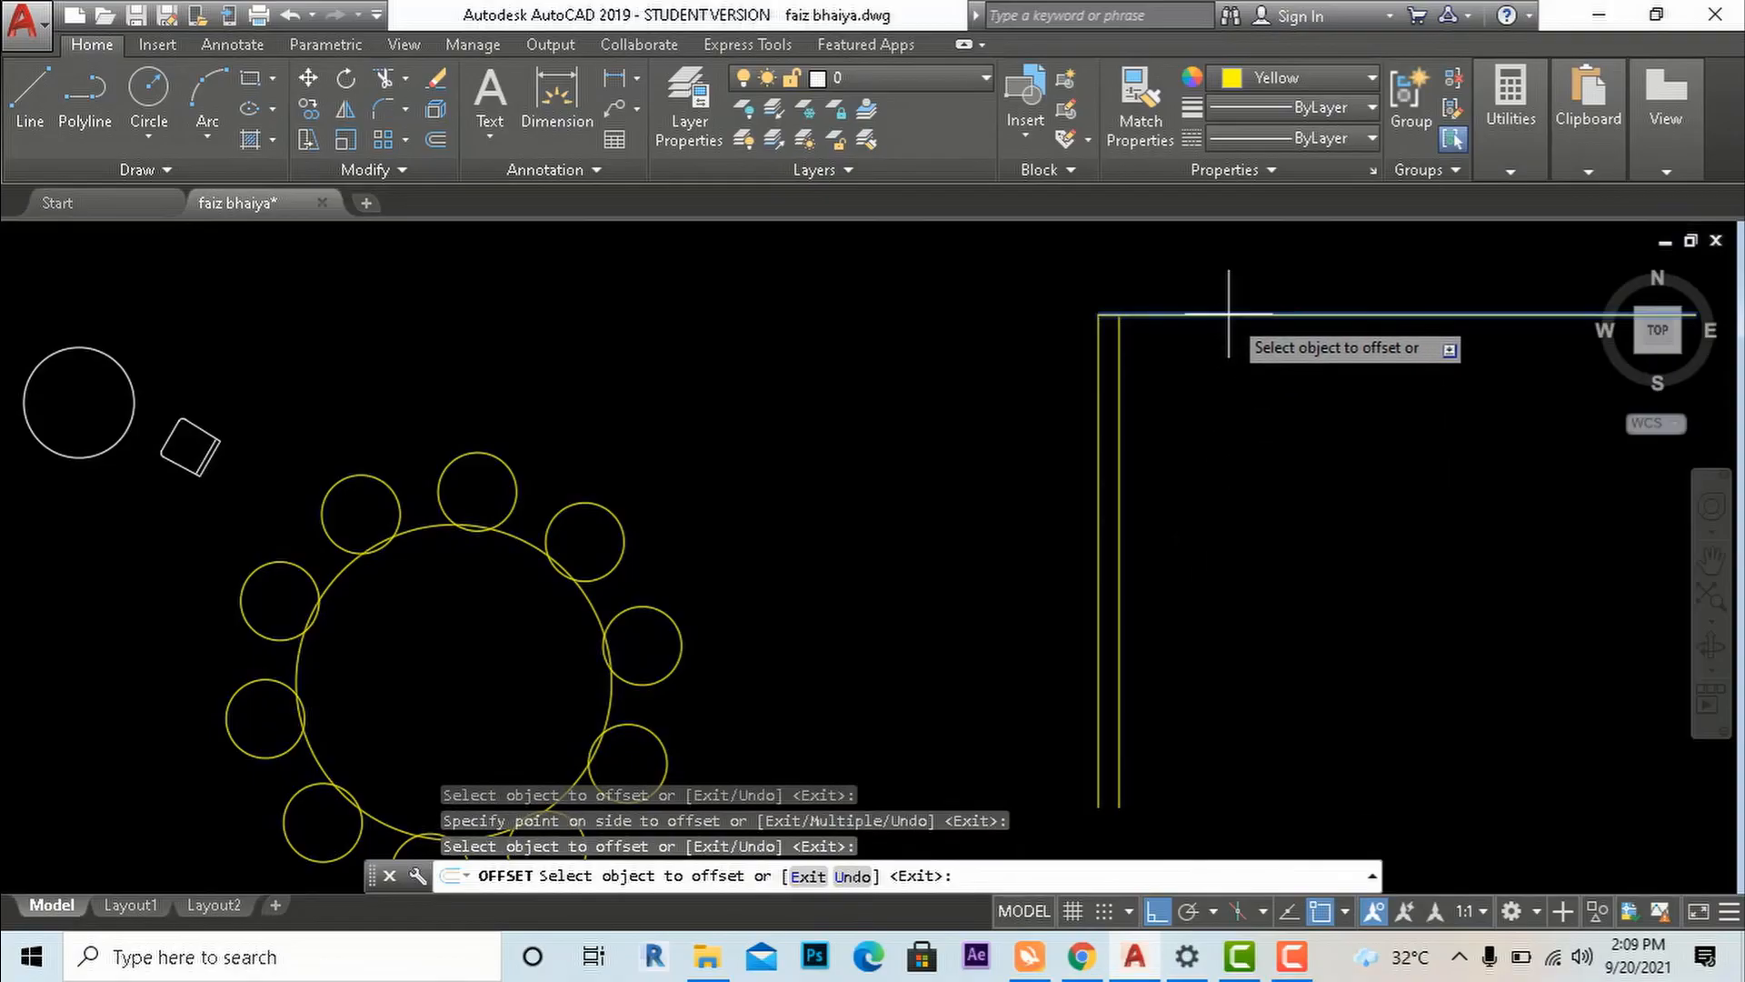
click(1220, 318)
click(1215, 328)
scroll(862, 490, down, 3)
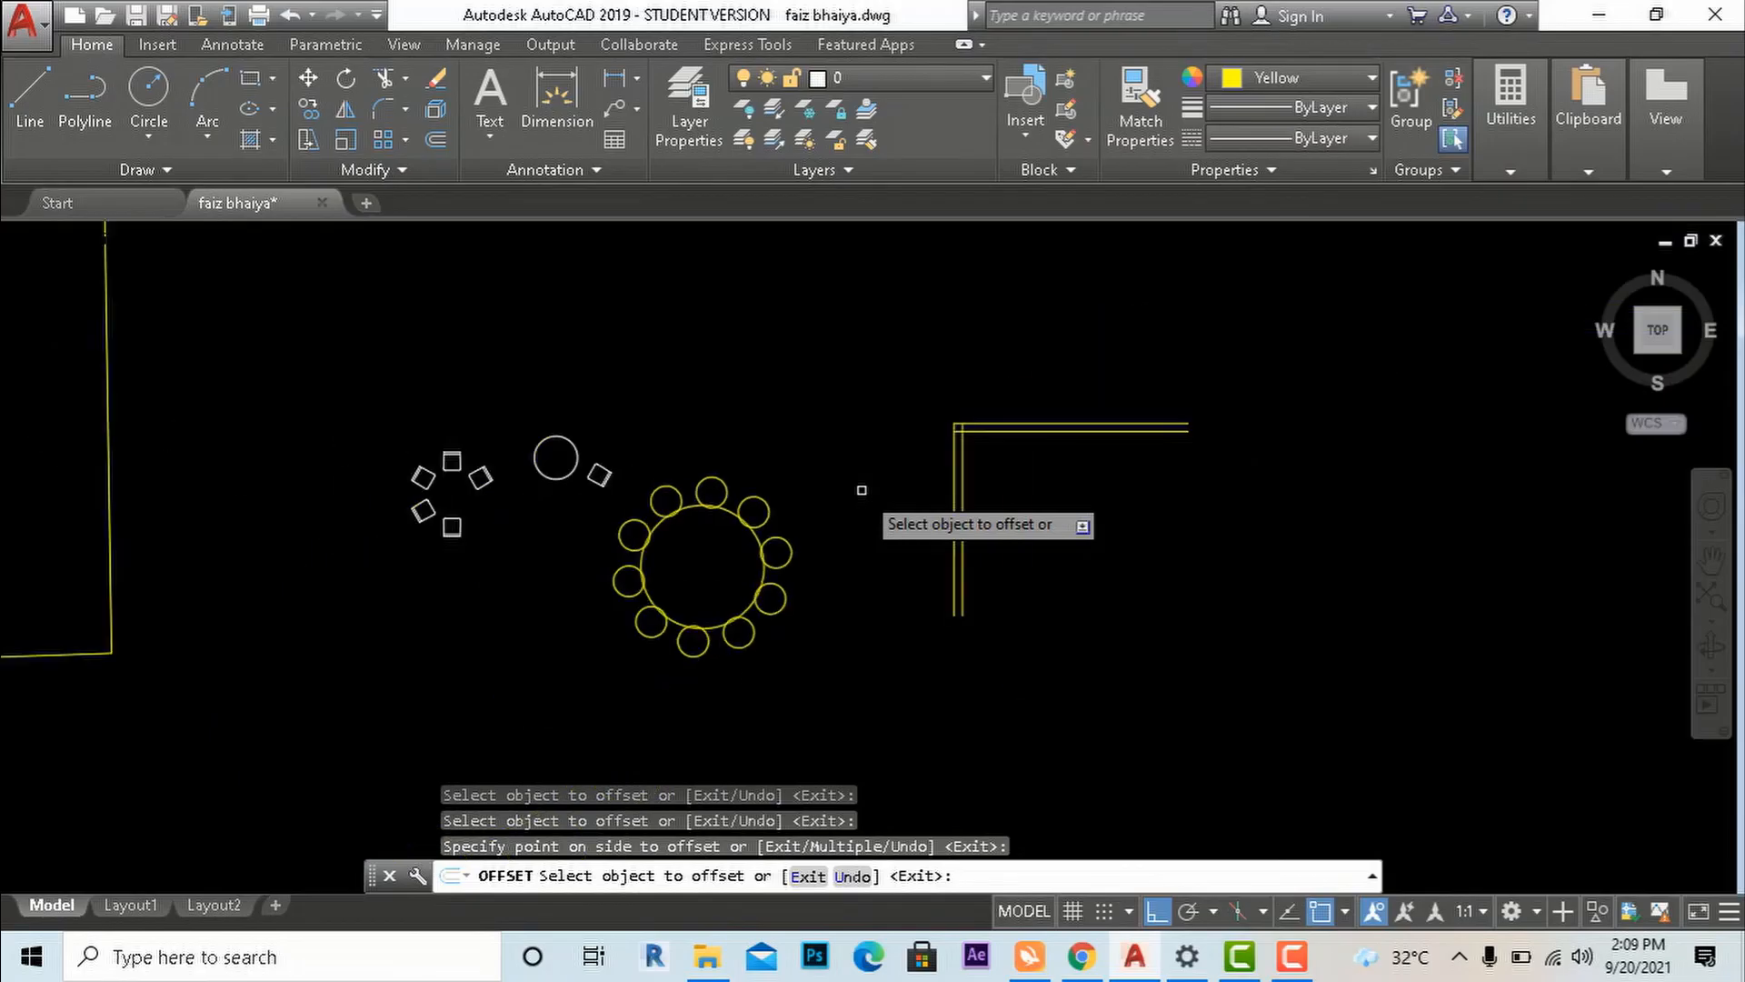
scroll(1079, 483, up, 1)
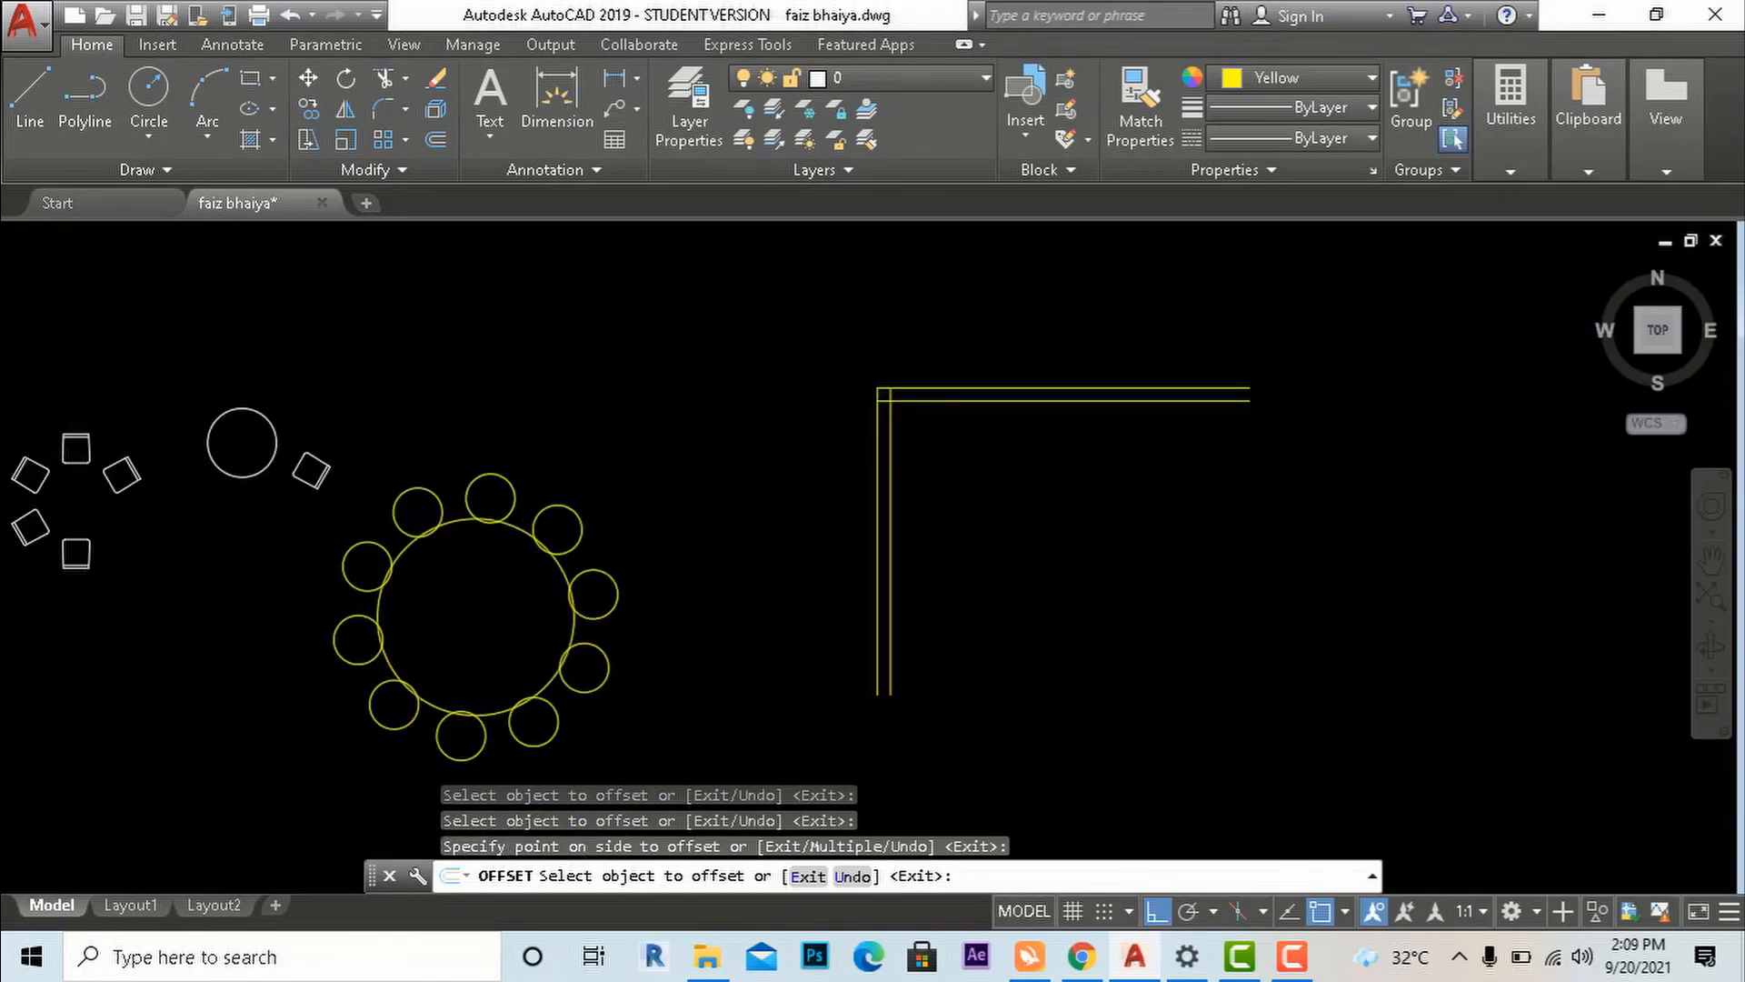
key(Escape)
Offset the inner vertical wall line 10' to the right as the room's opposite side.
scroll(909, 491, up, 1)
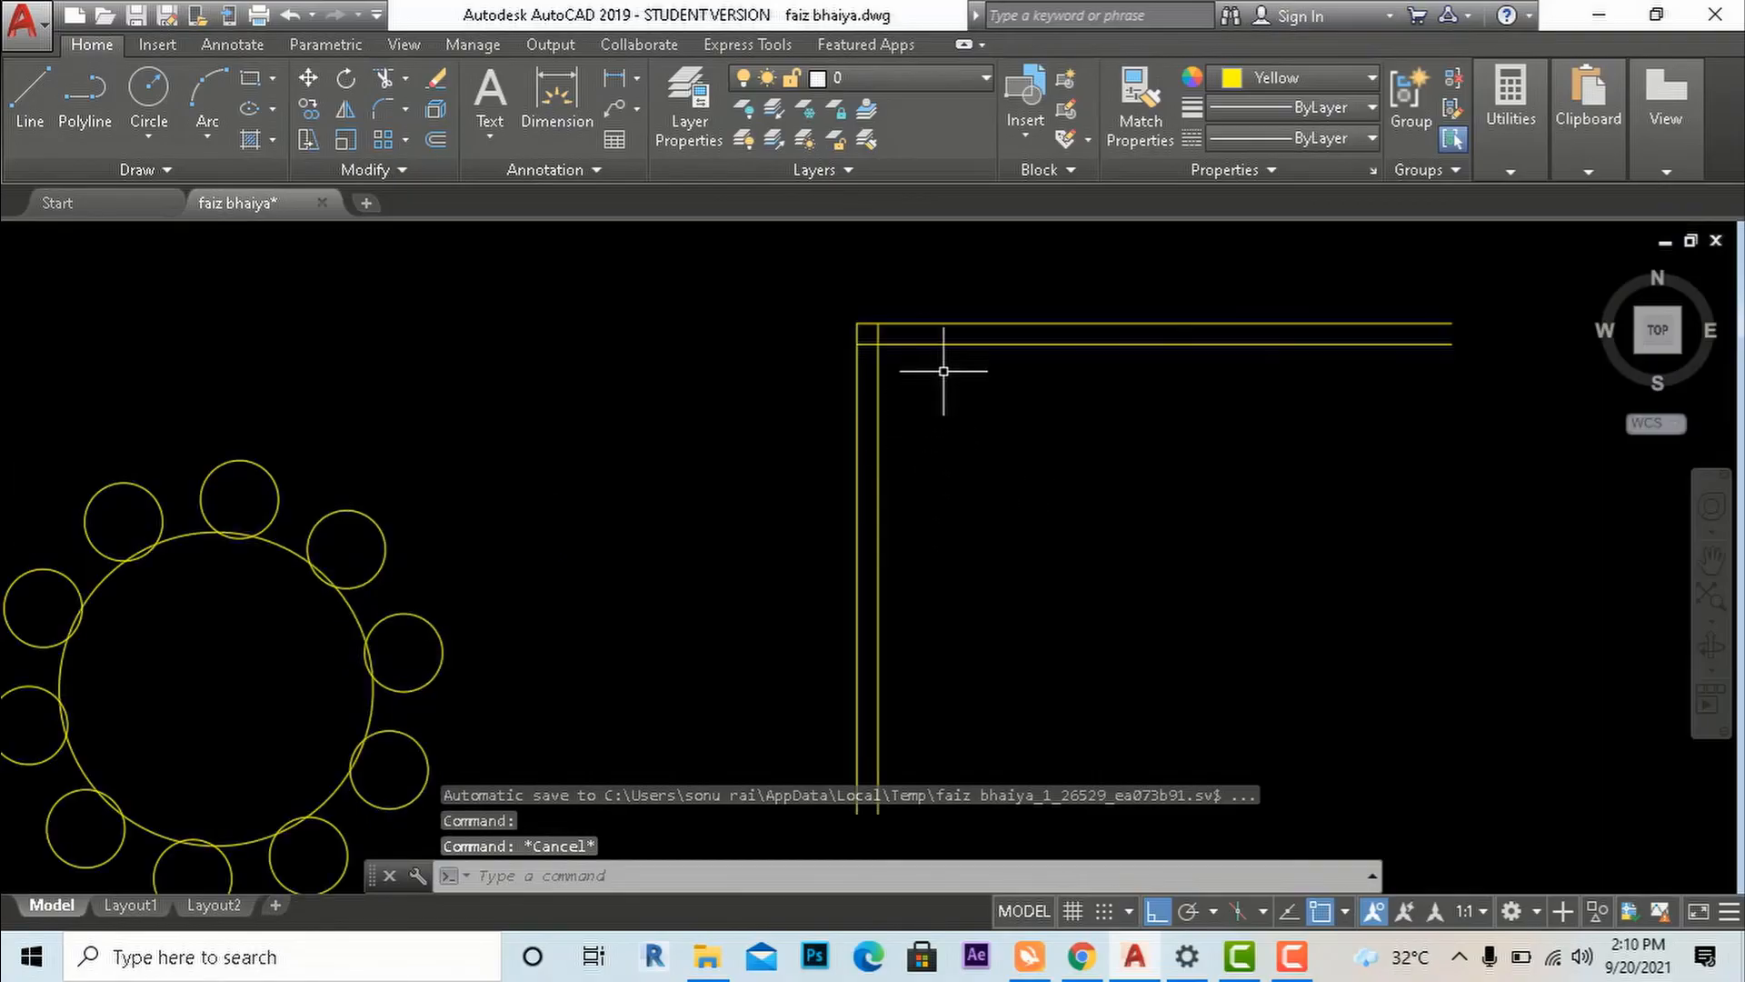
scroll(1070, 414, down, 1)
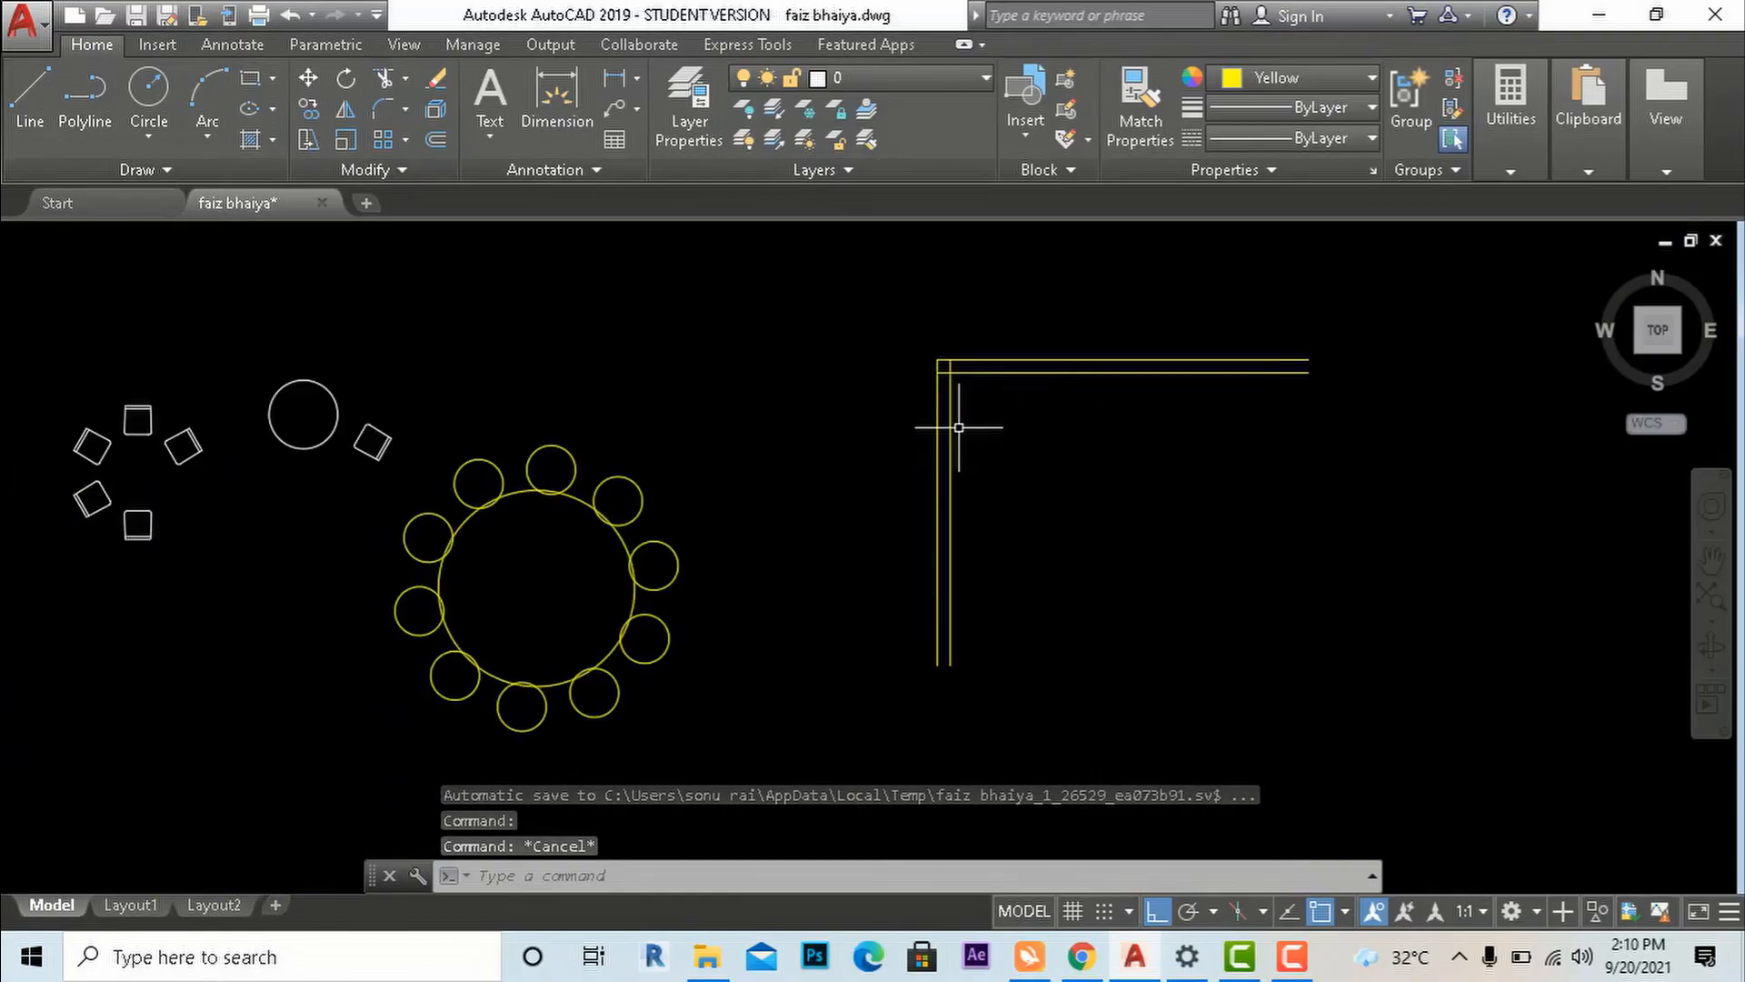
scroll(1041, 423, up, 1)
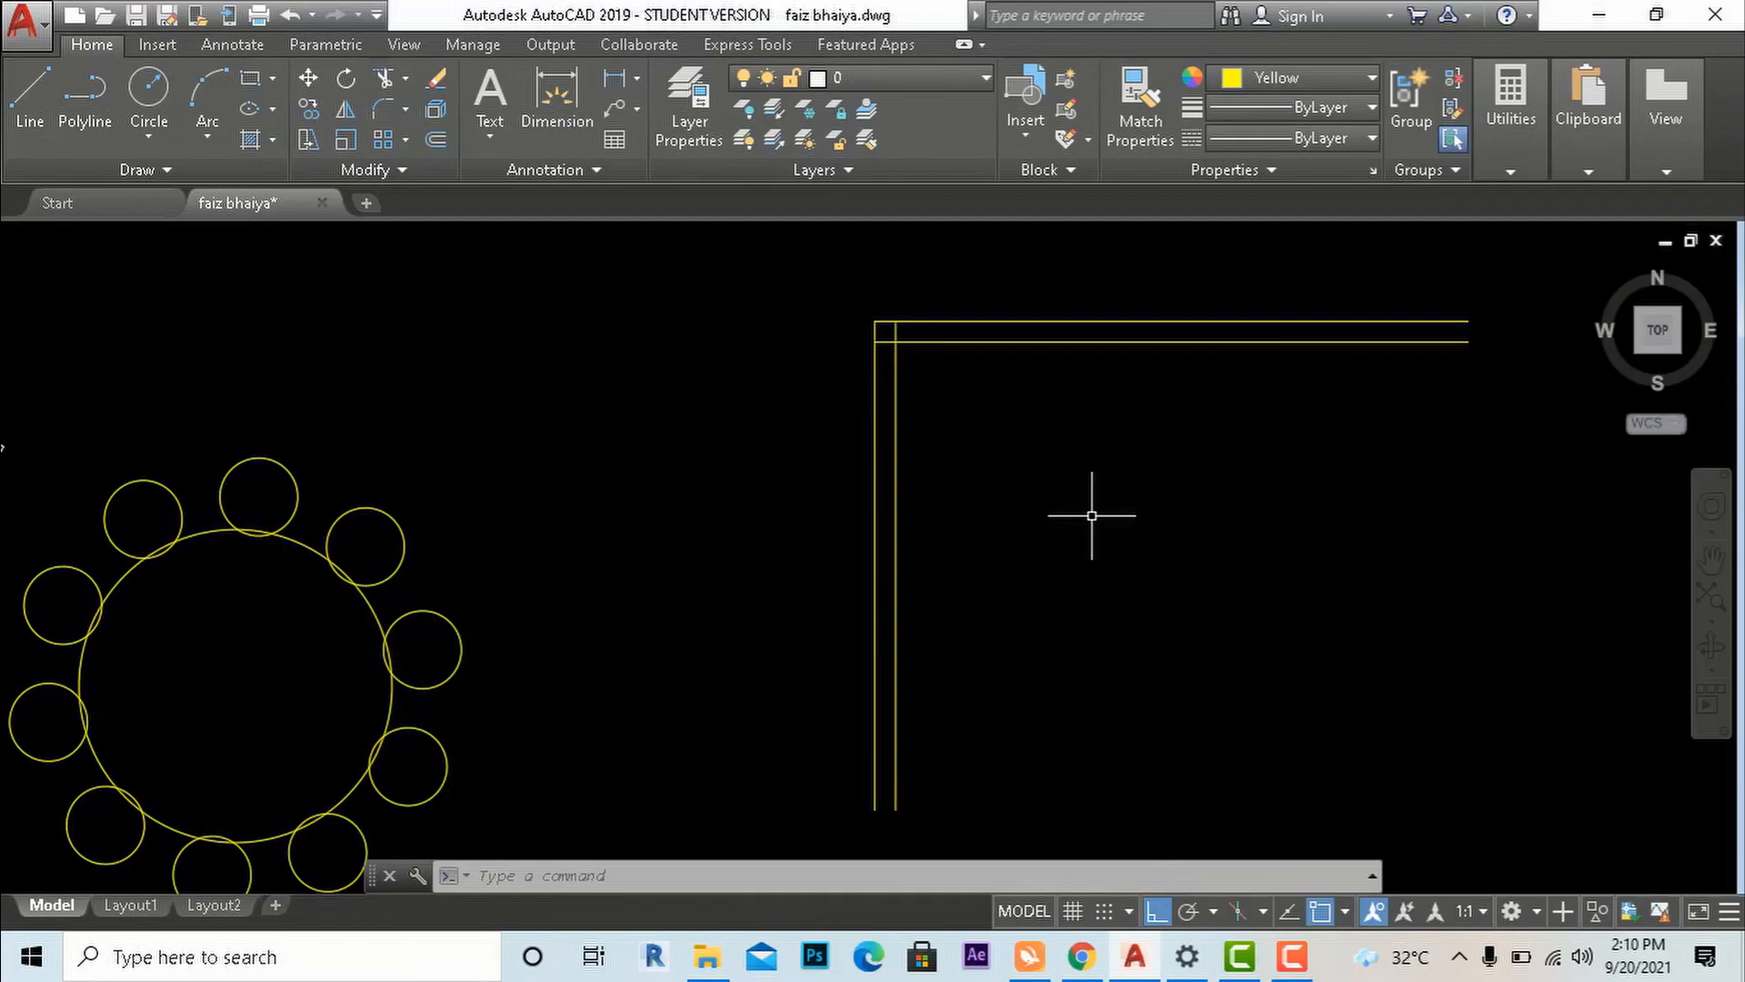
text(o)
key(Return)
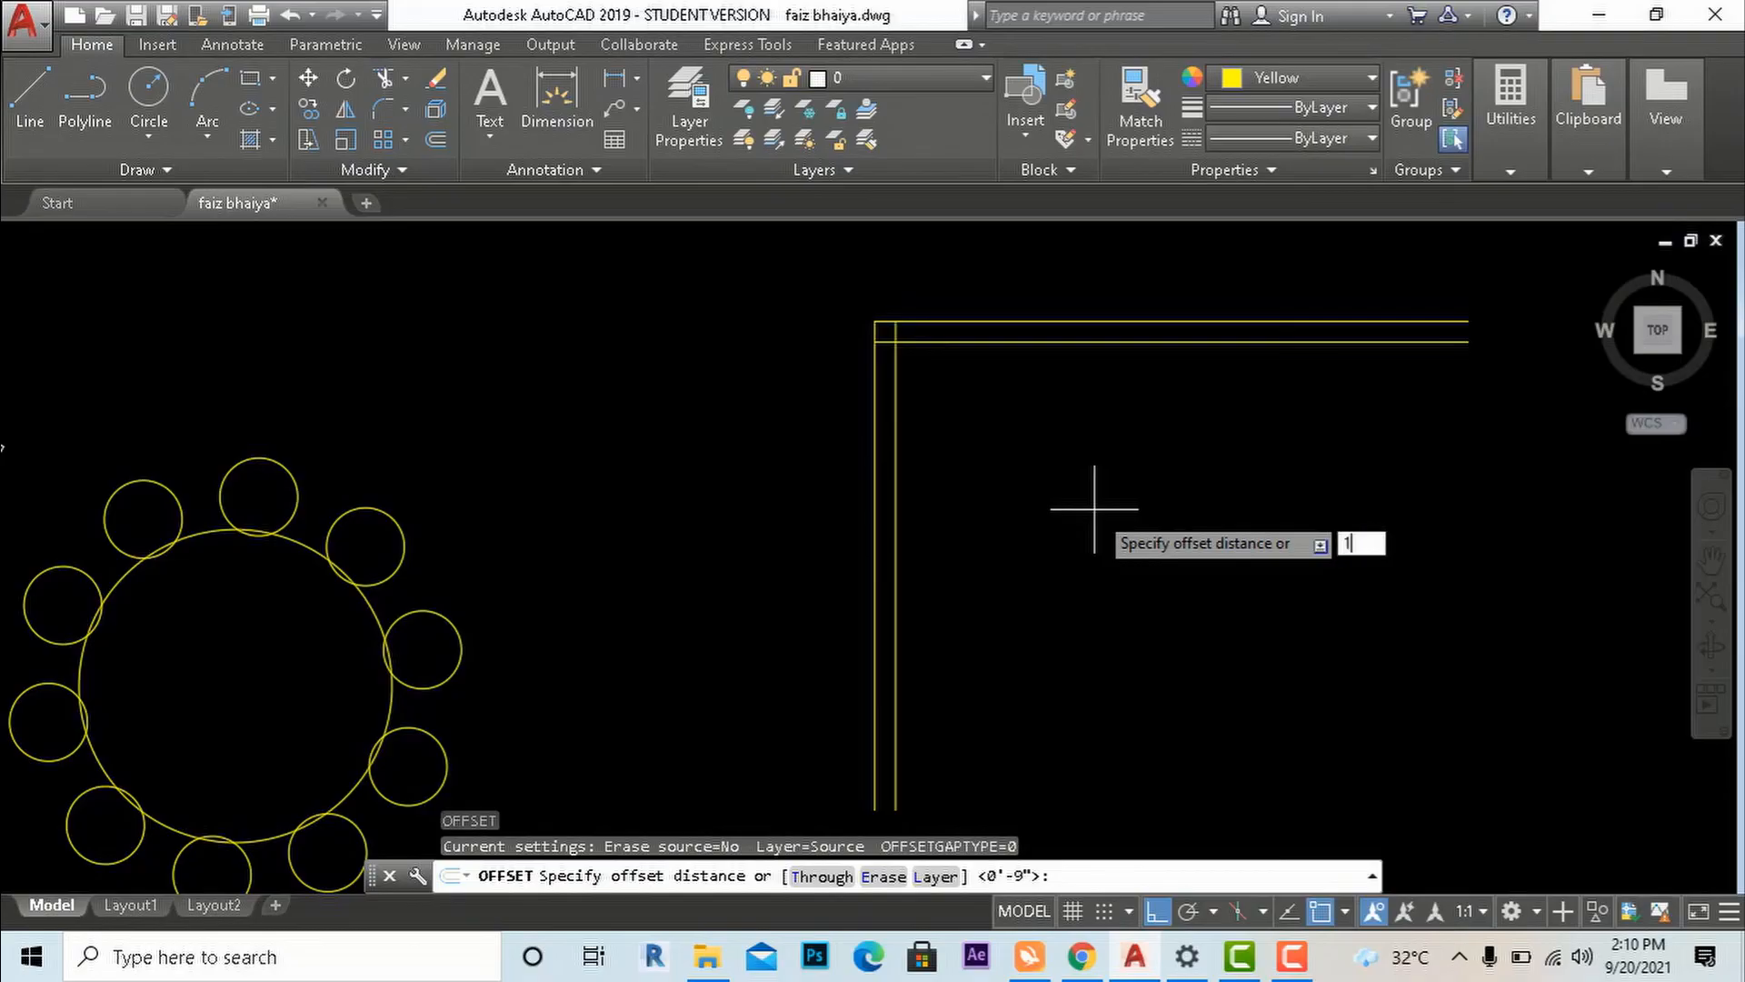
text(10')
key(Return)
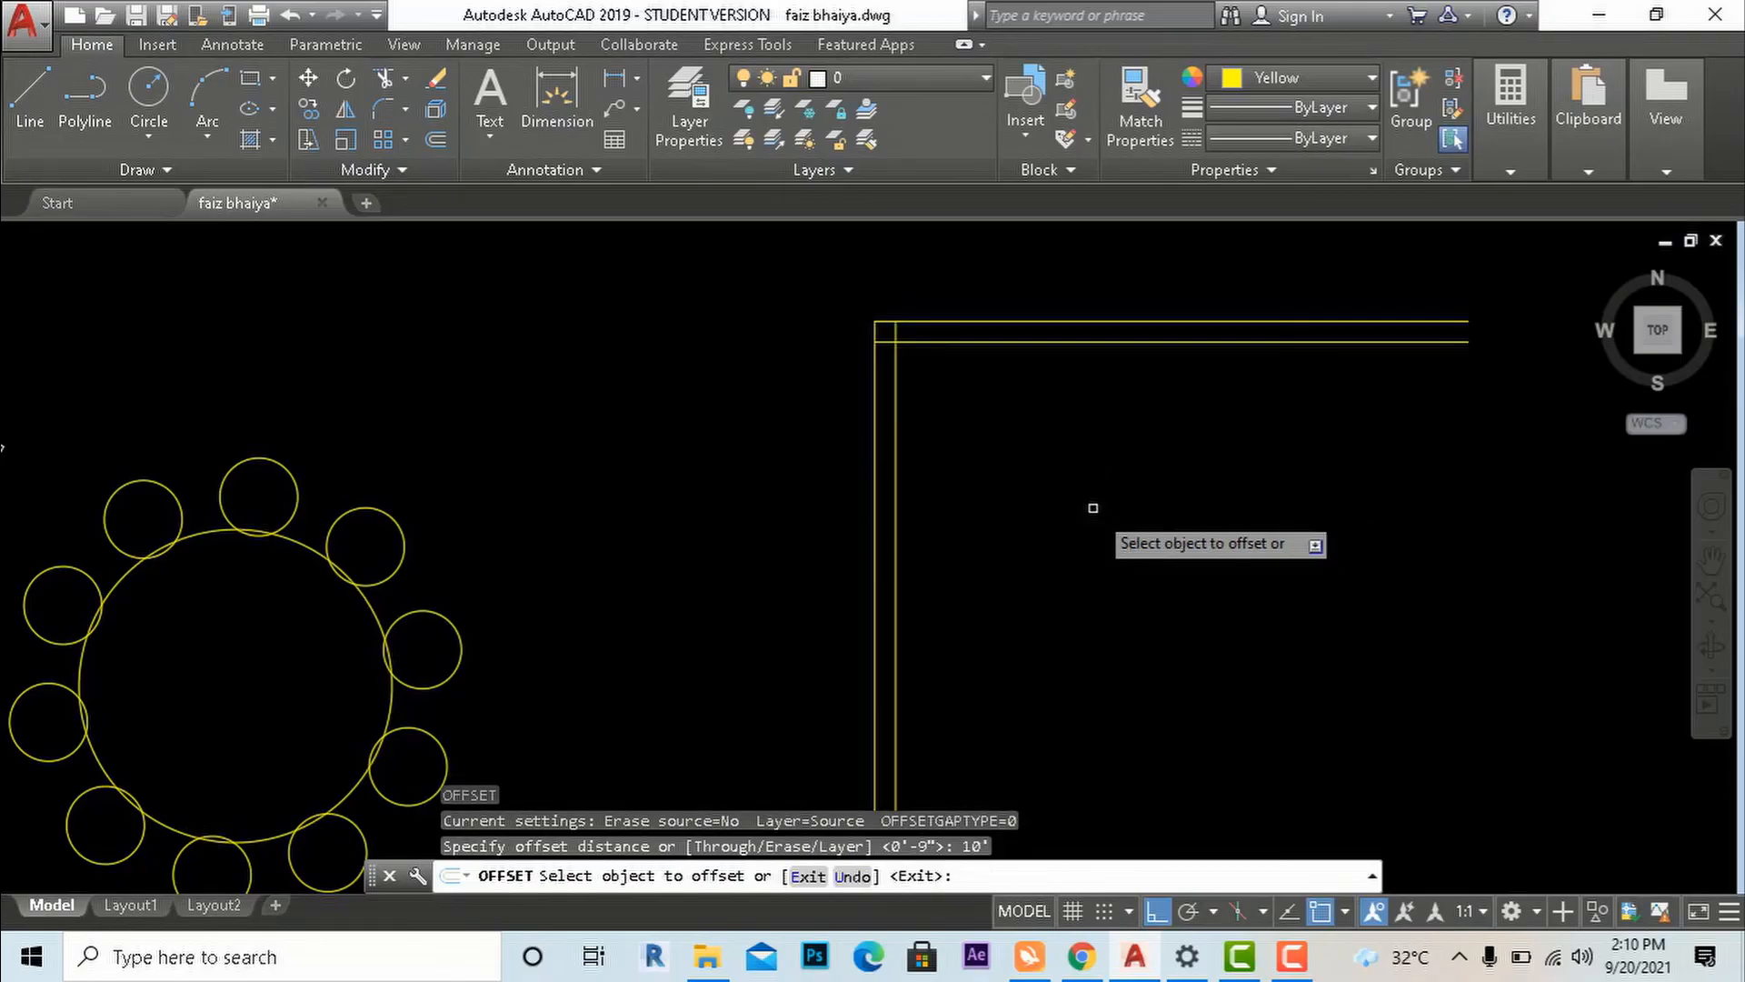
click(895, 440)
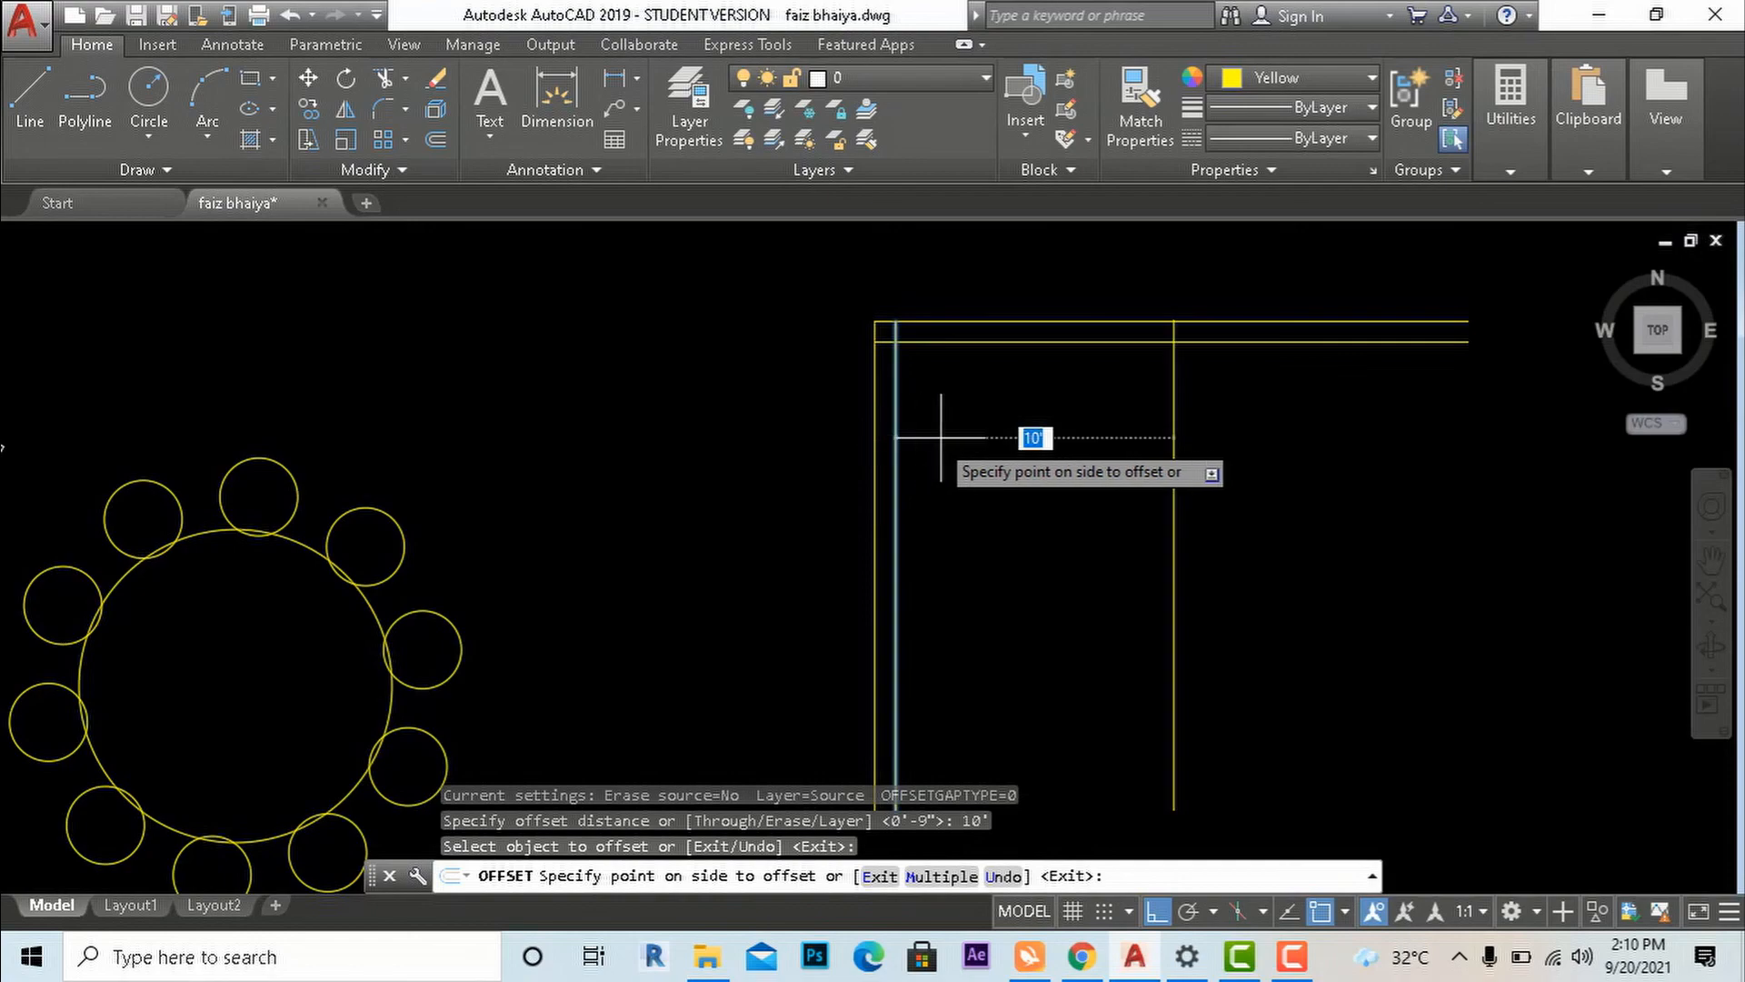
click(1132, 448)
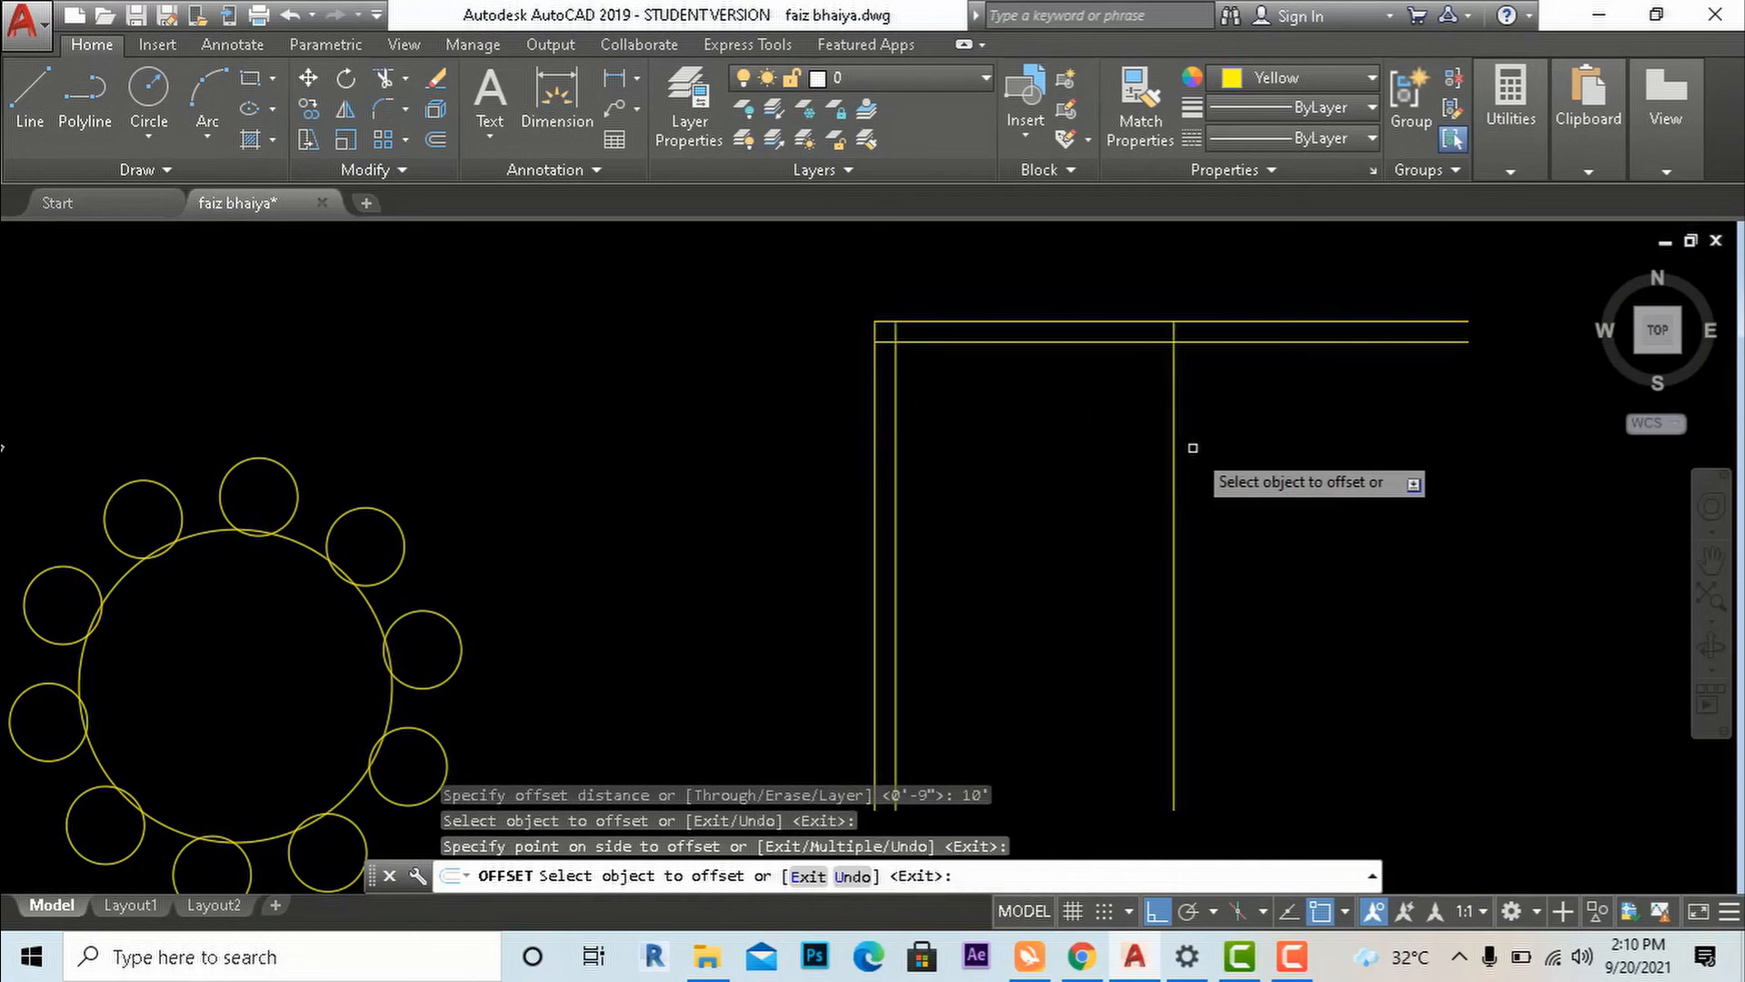
key(Escape)
Offset the new vertical line at the far side of the room 5" to the right as a partition wall.
text(o)
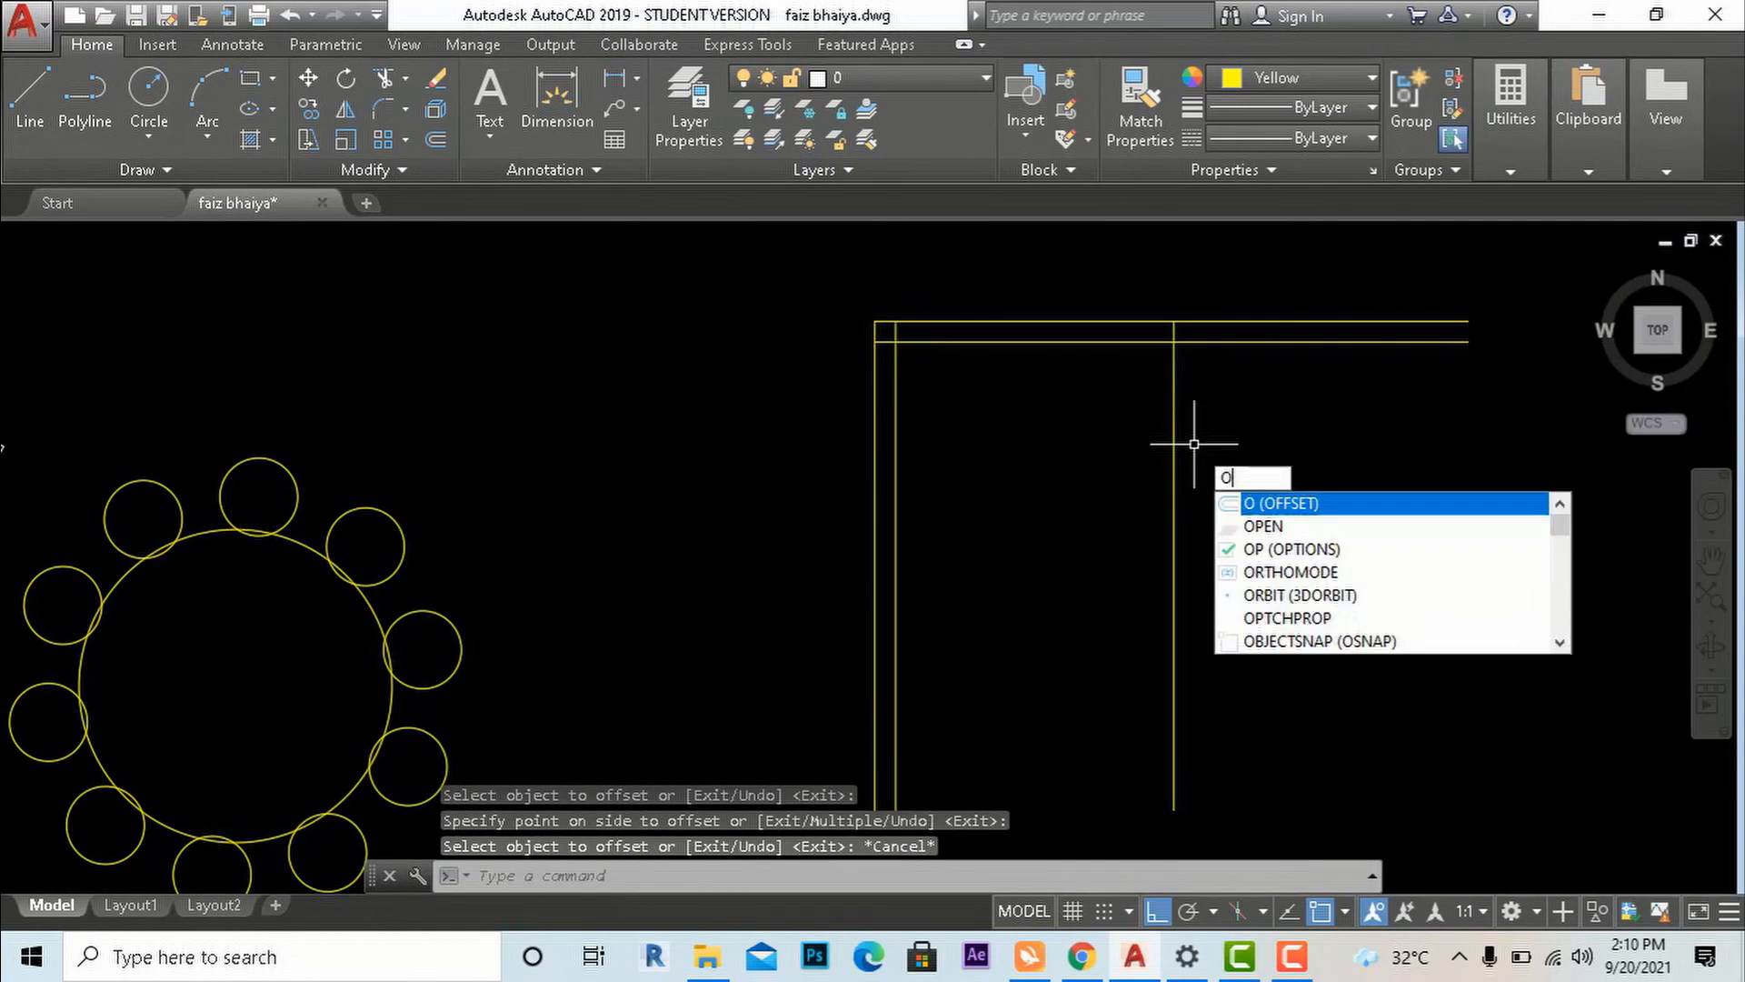
key(Return)
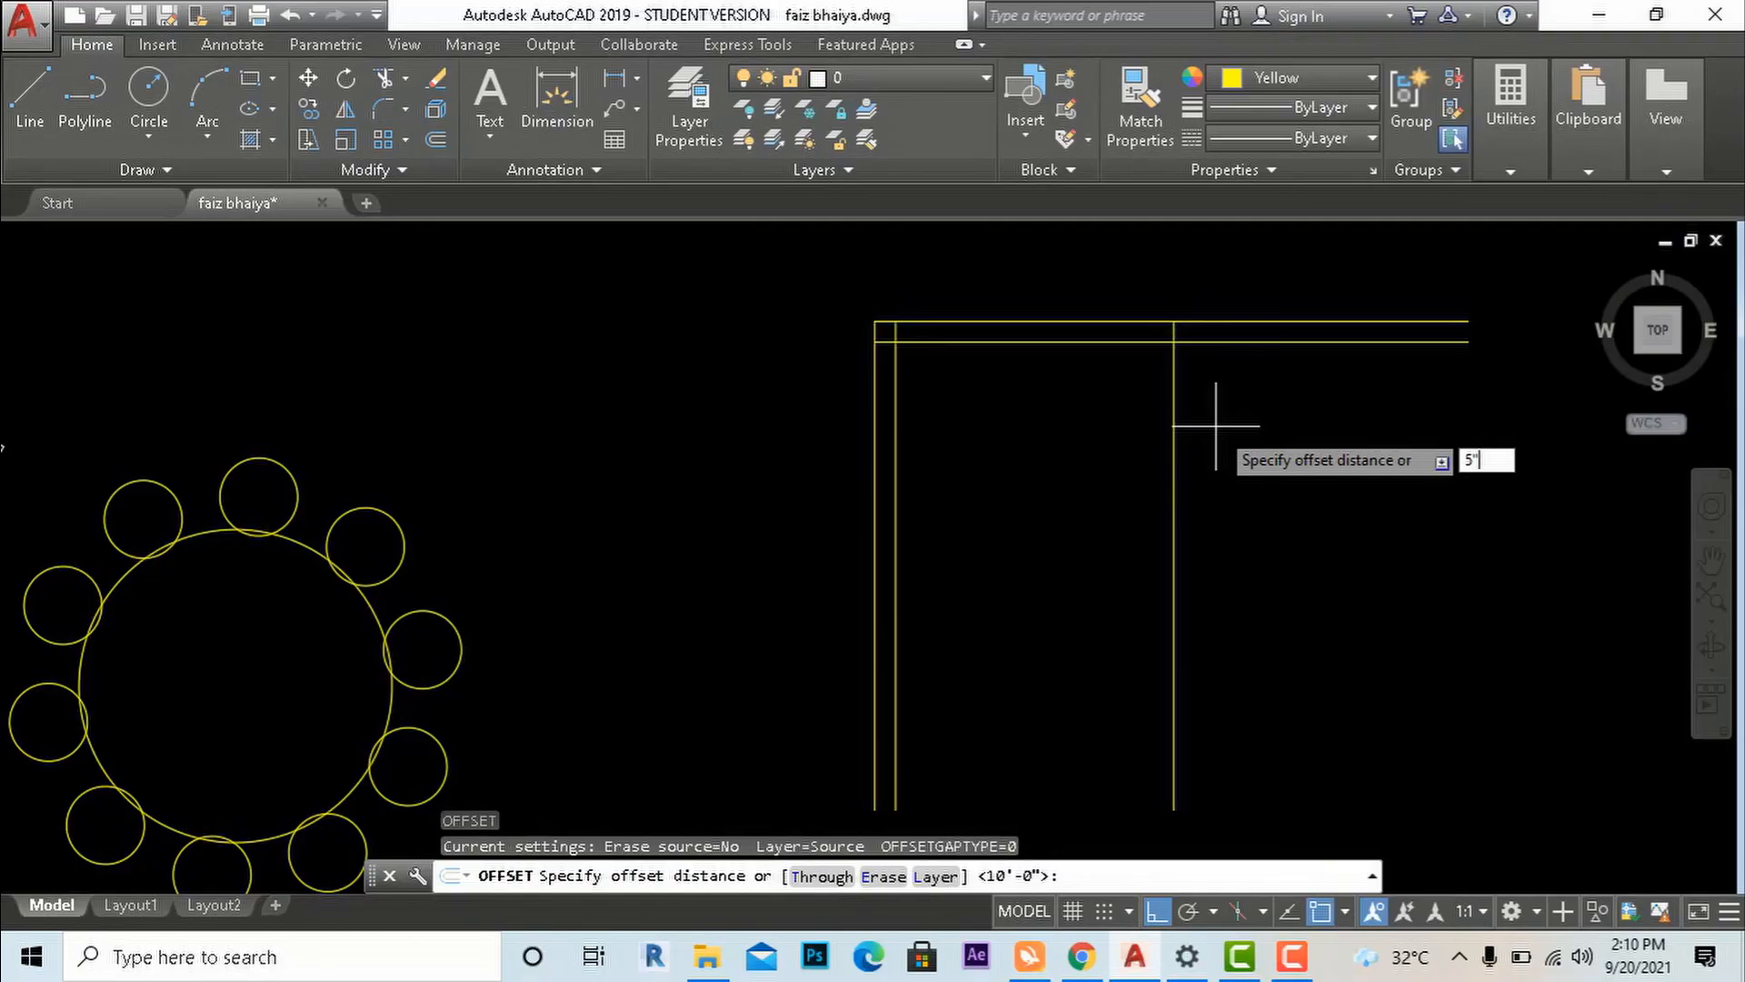
key(Return)
click(1174, 413)
click(1213, 405)
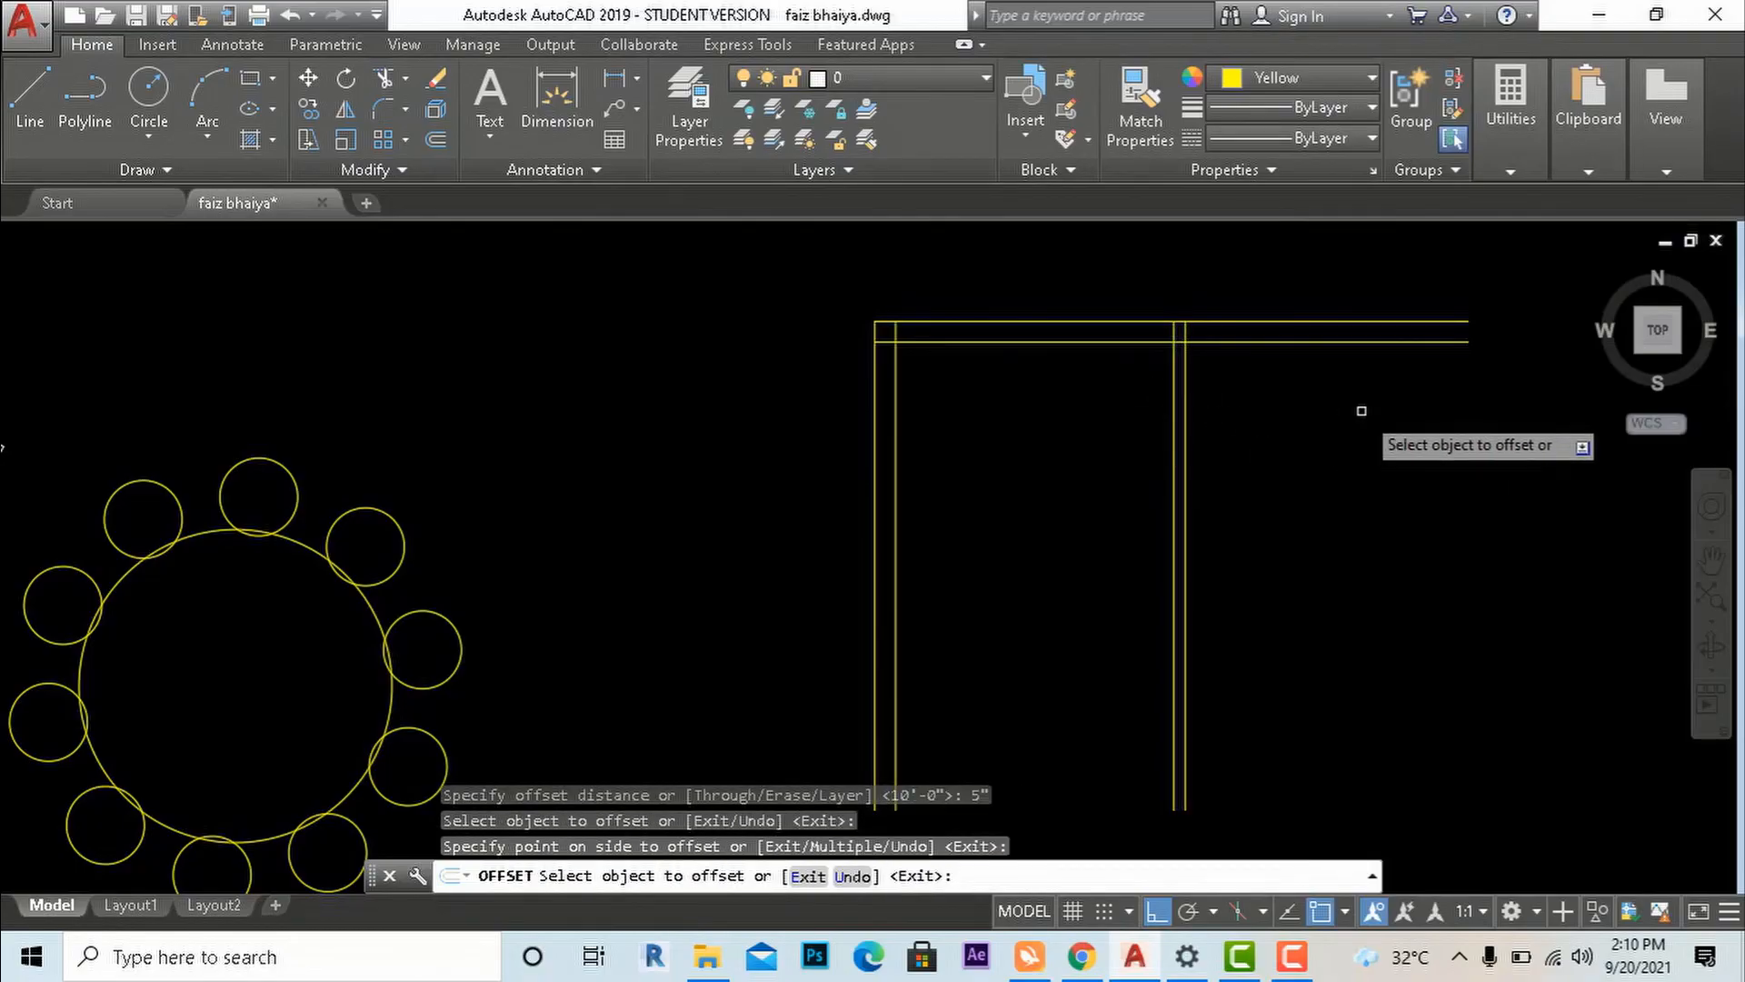
key(Escape)
Erase the outermost left vertical line of the wall layout with the Erase command.
scroll(1186, 453, down, 4)
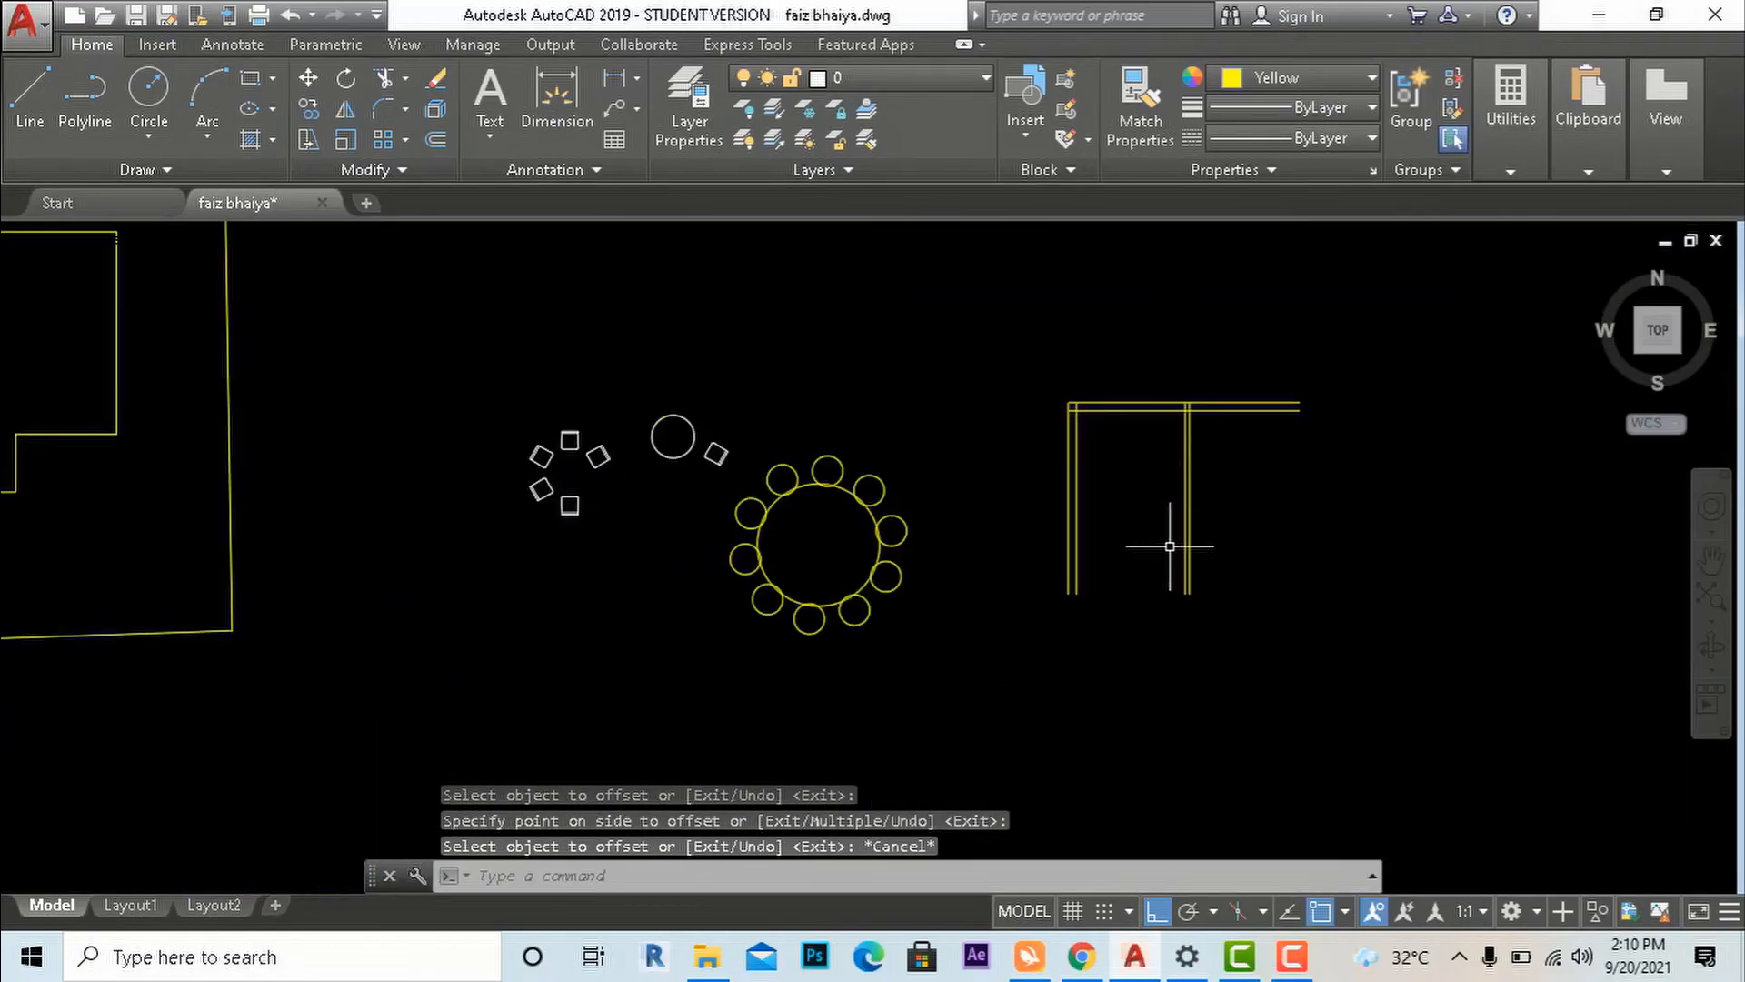
scroll(1131, 480, up, 2)
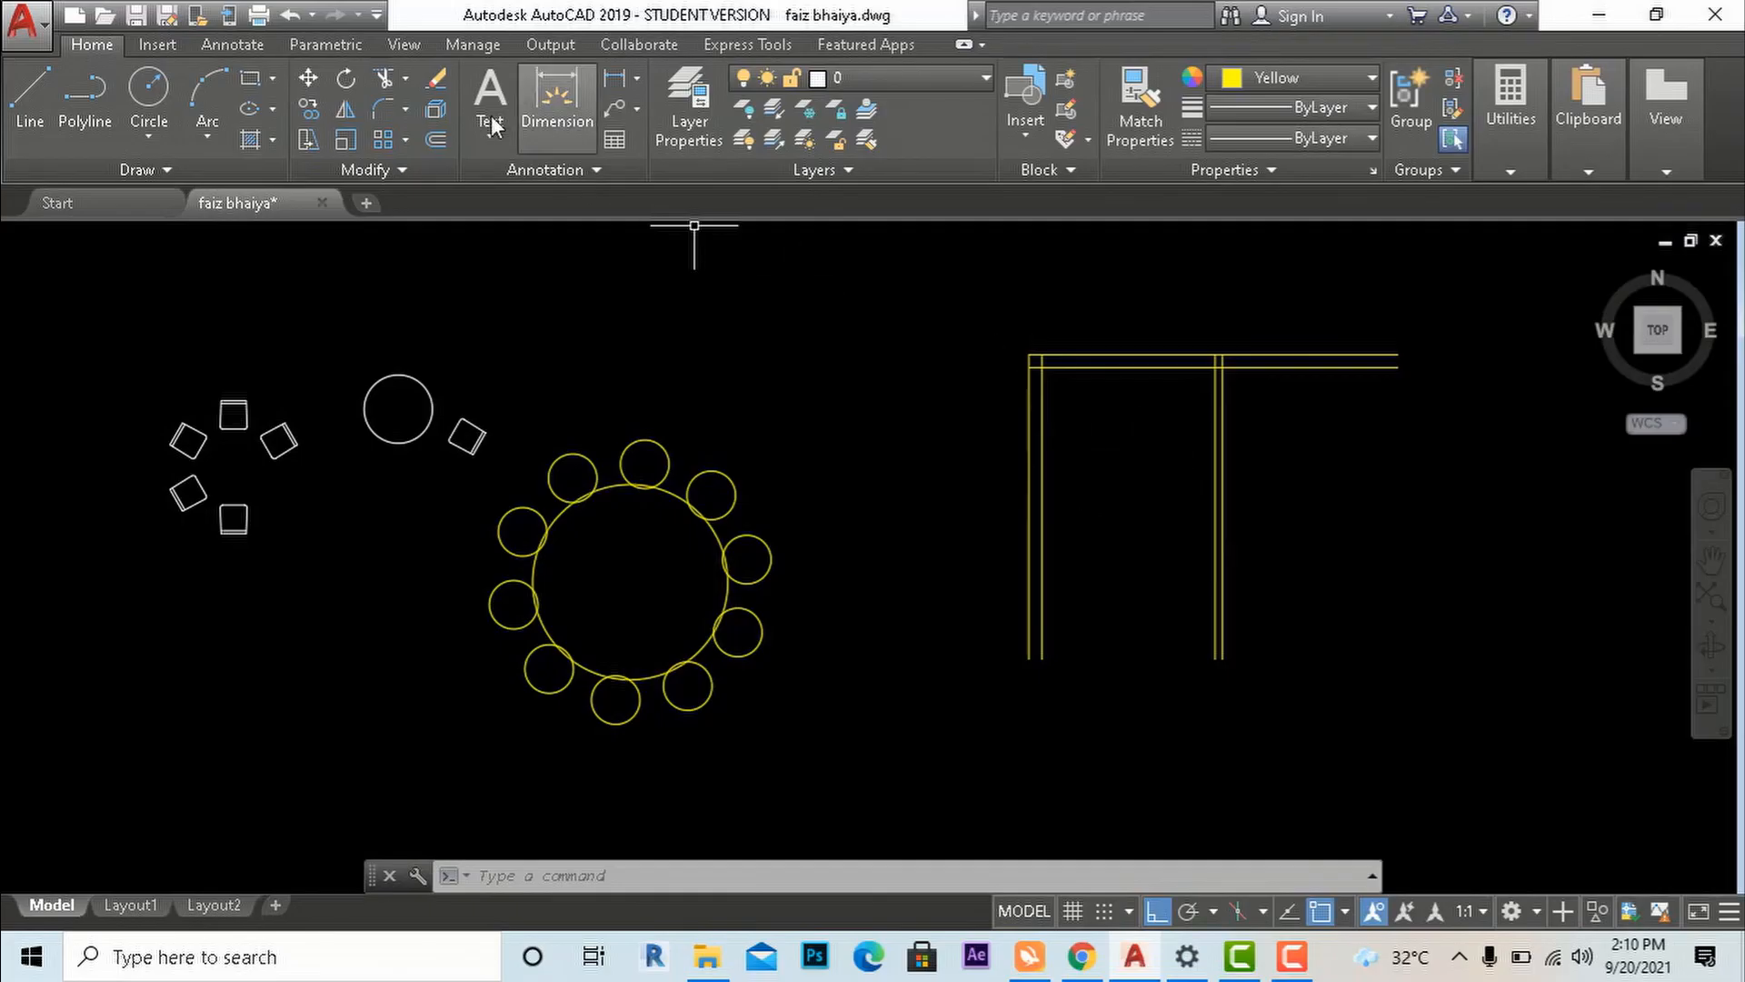
click(439, 85)
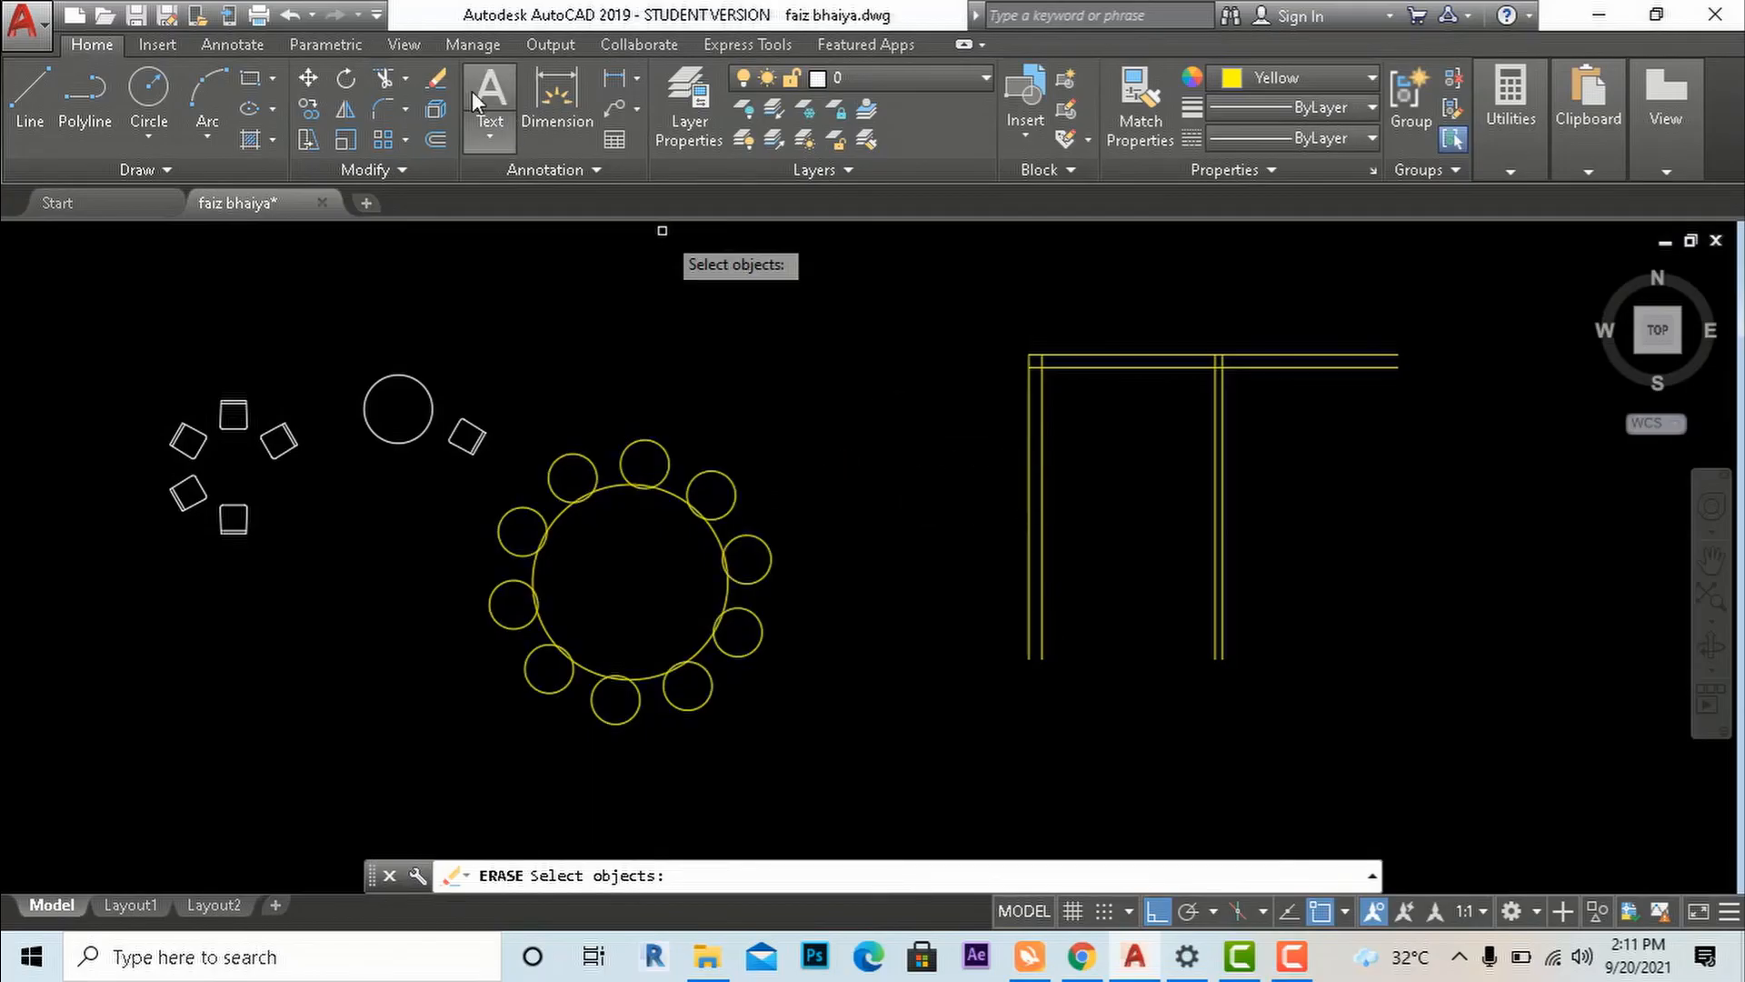
click(1031, 417)
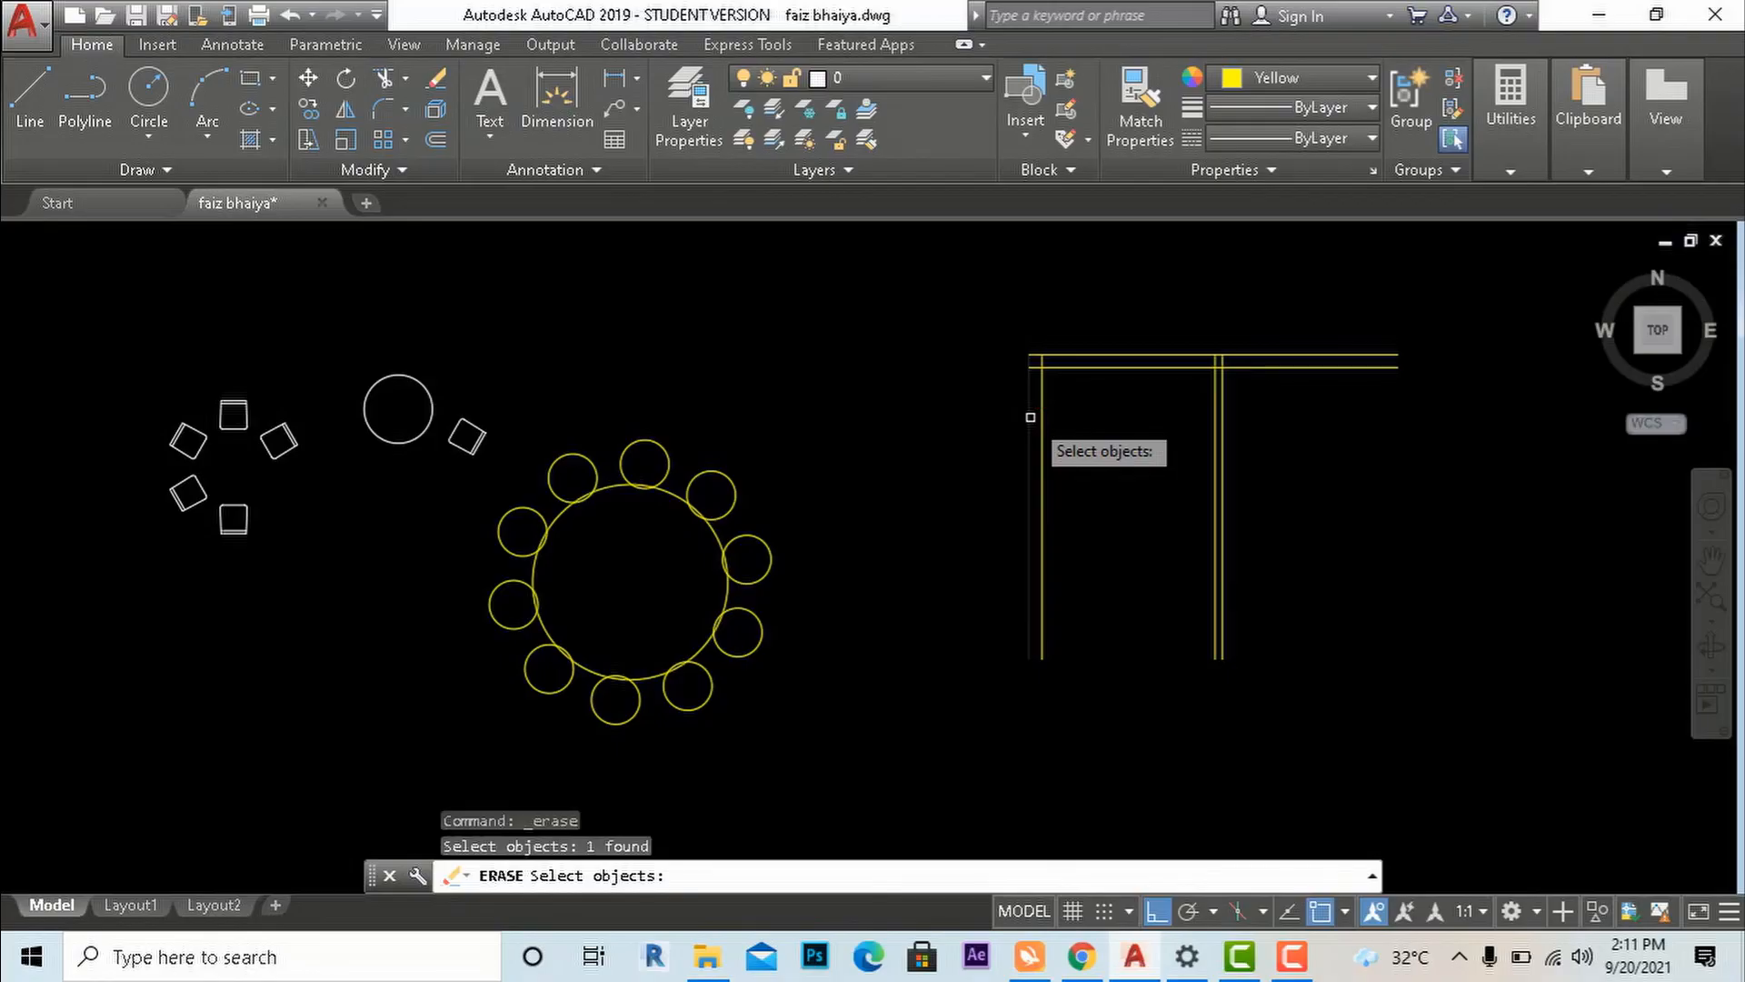
key(Return)
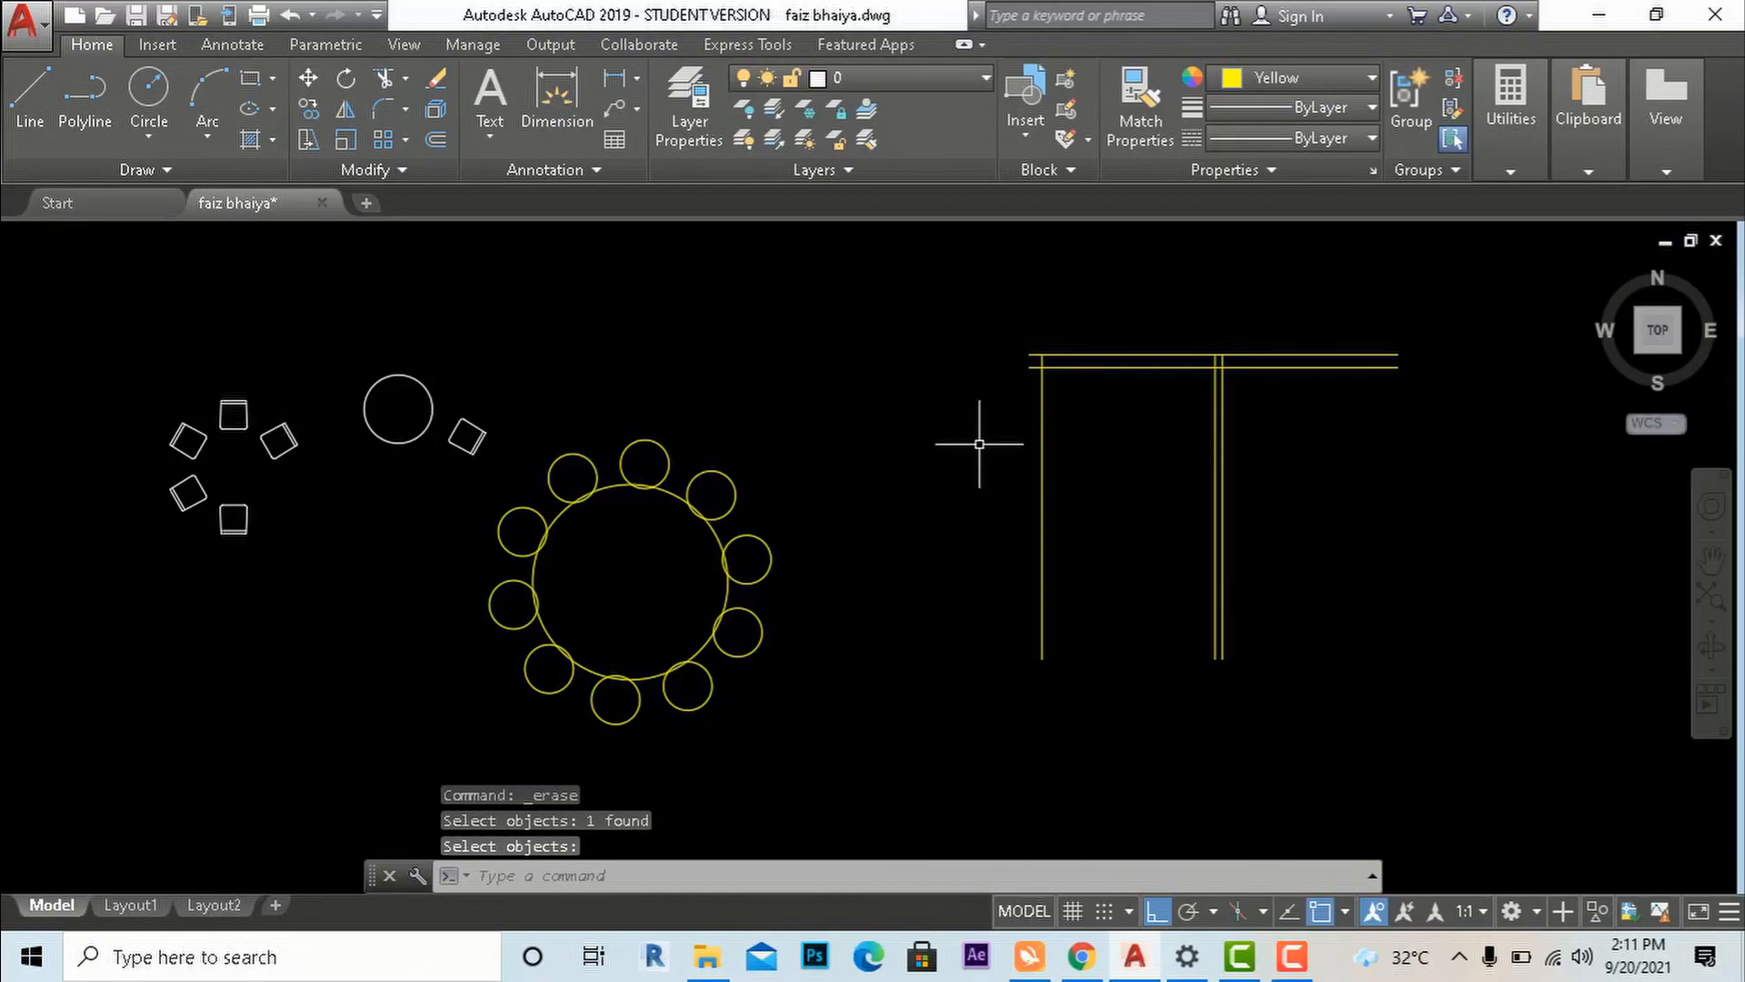
scroll(878, 505, down, 2)
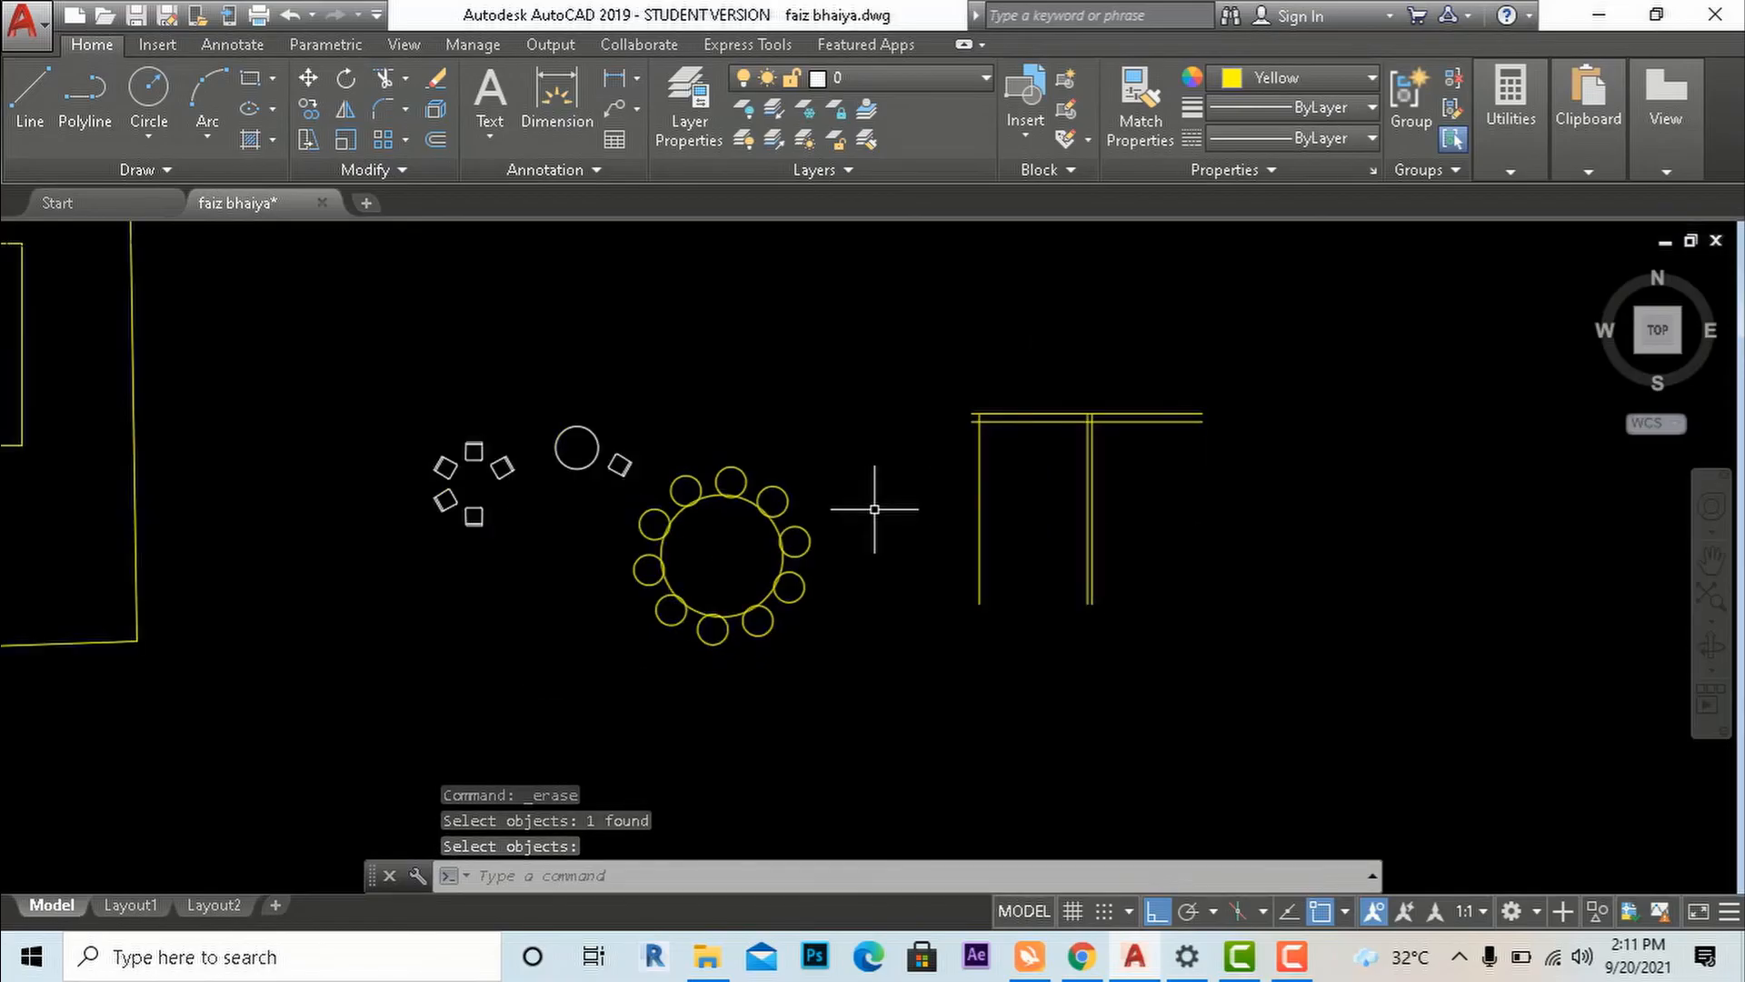
key(Escape)
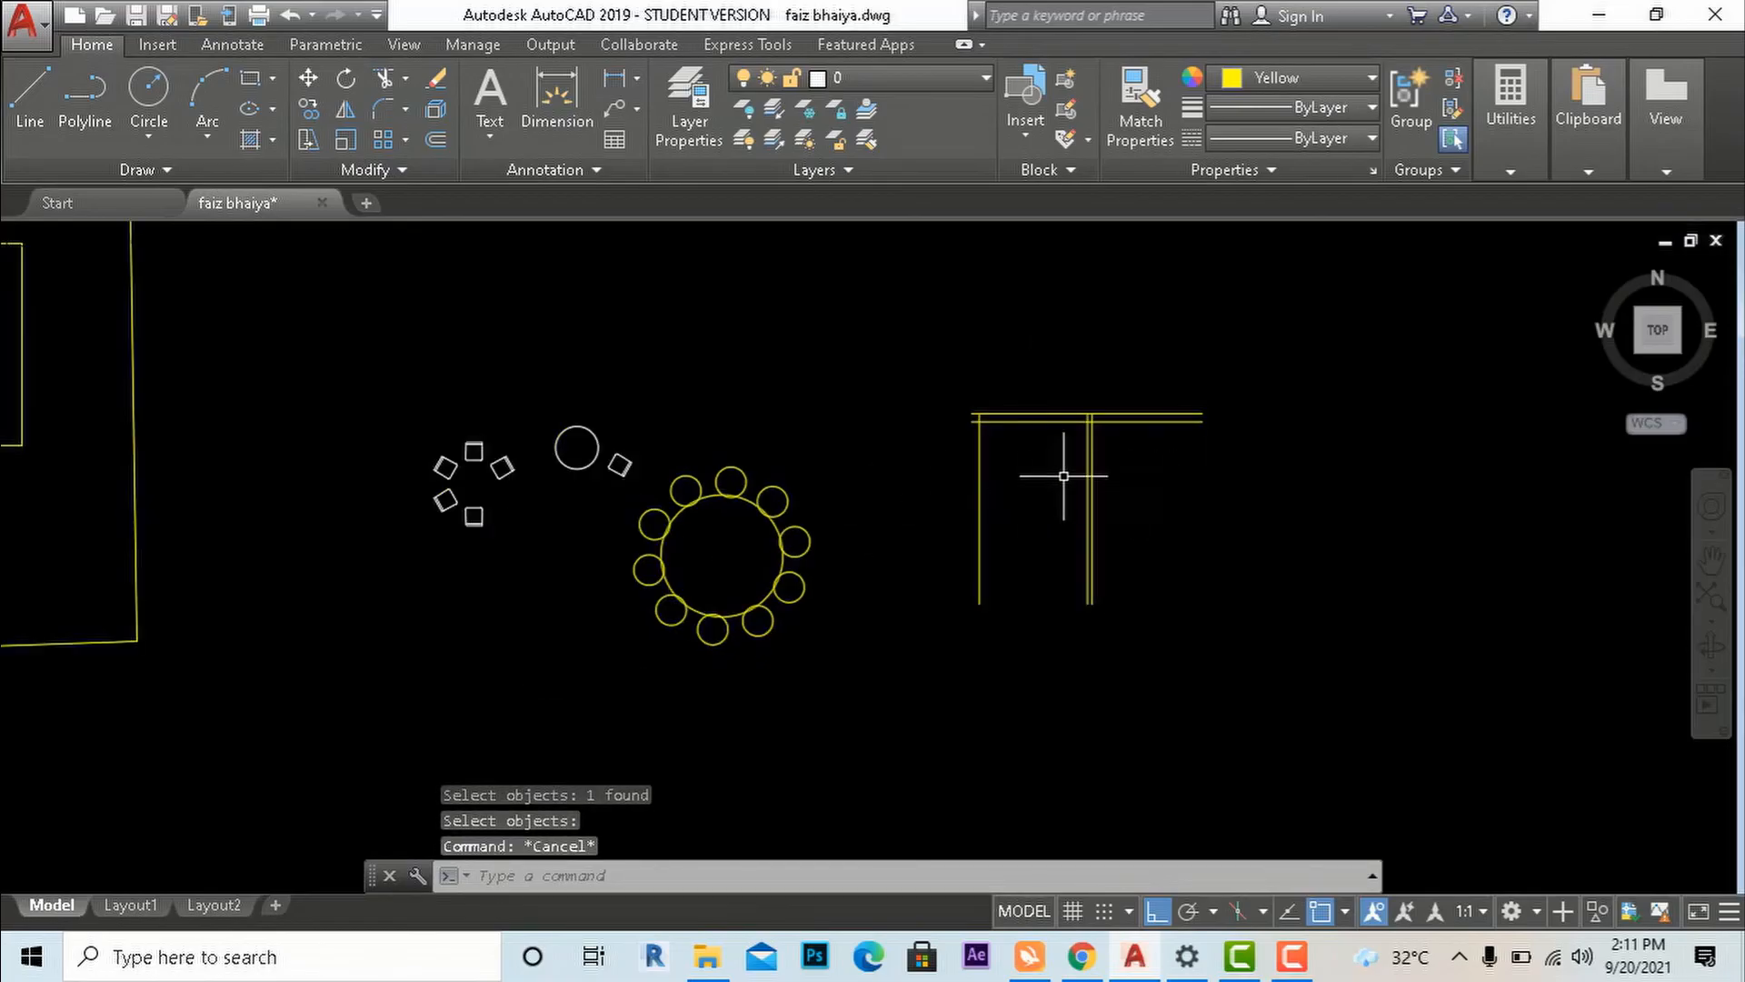
scroll(881, 439, up, 3)
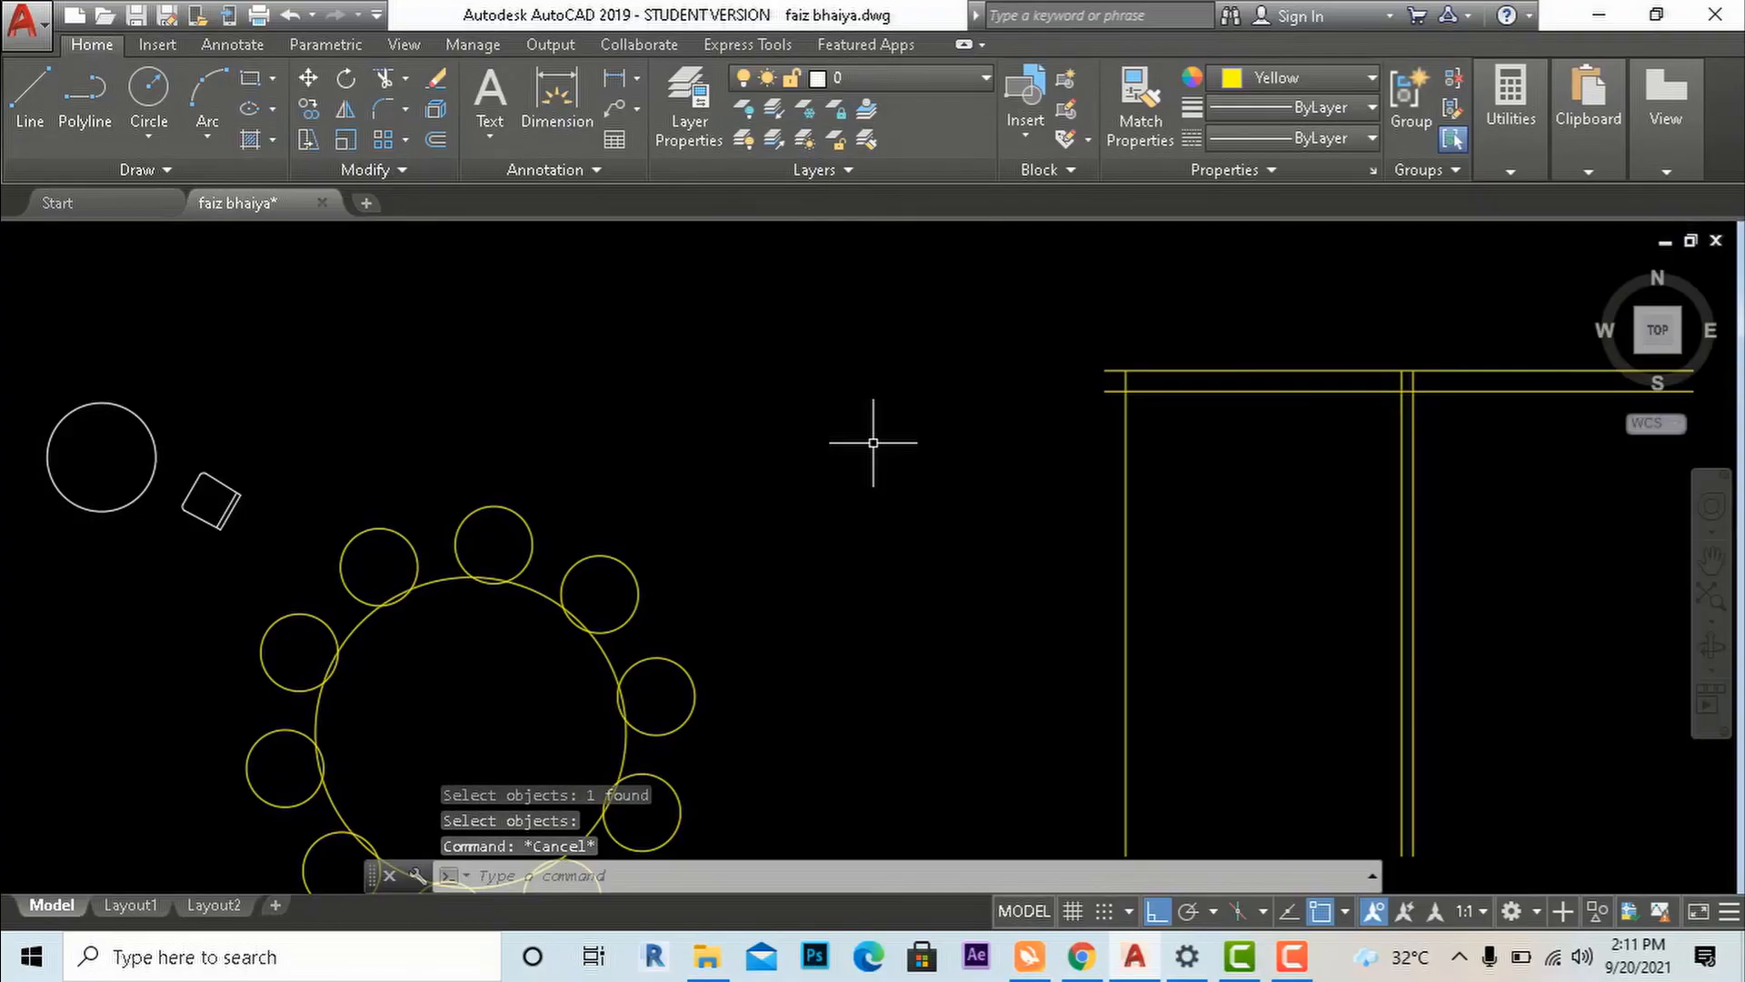
scroll(873, 442, down, 1)
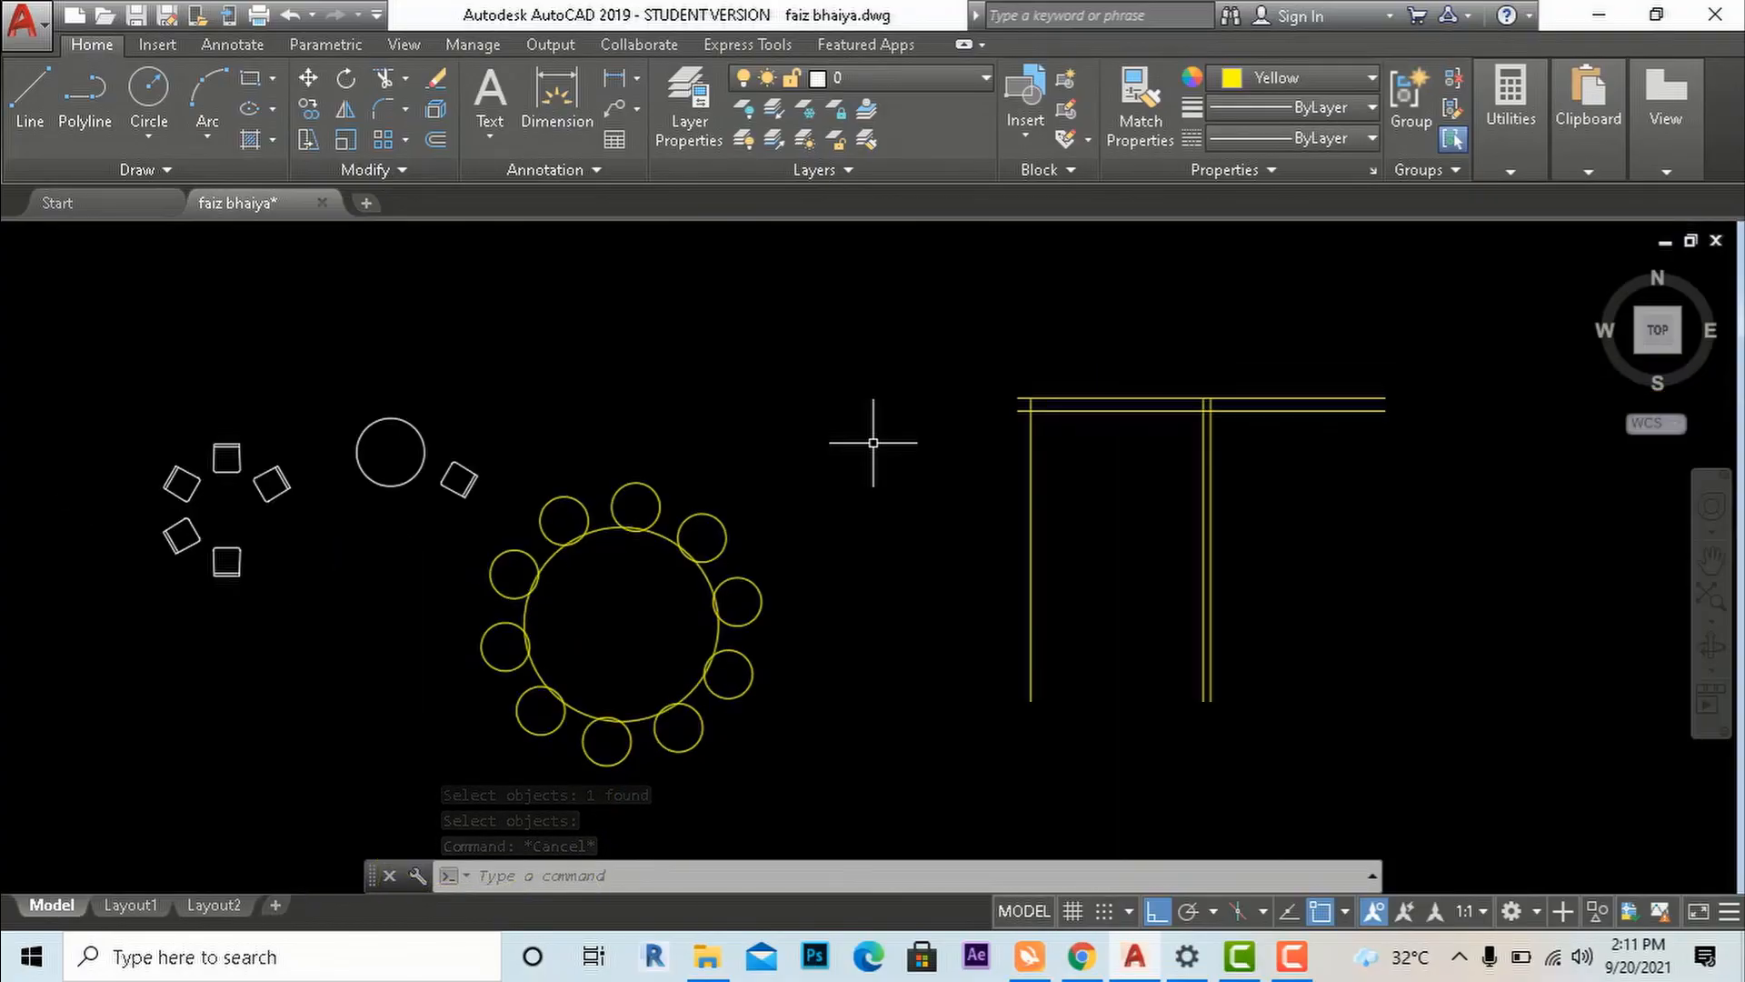